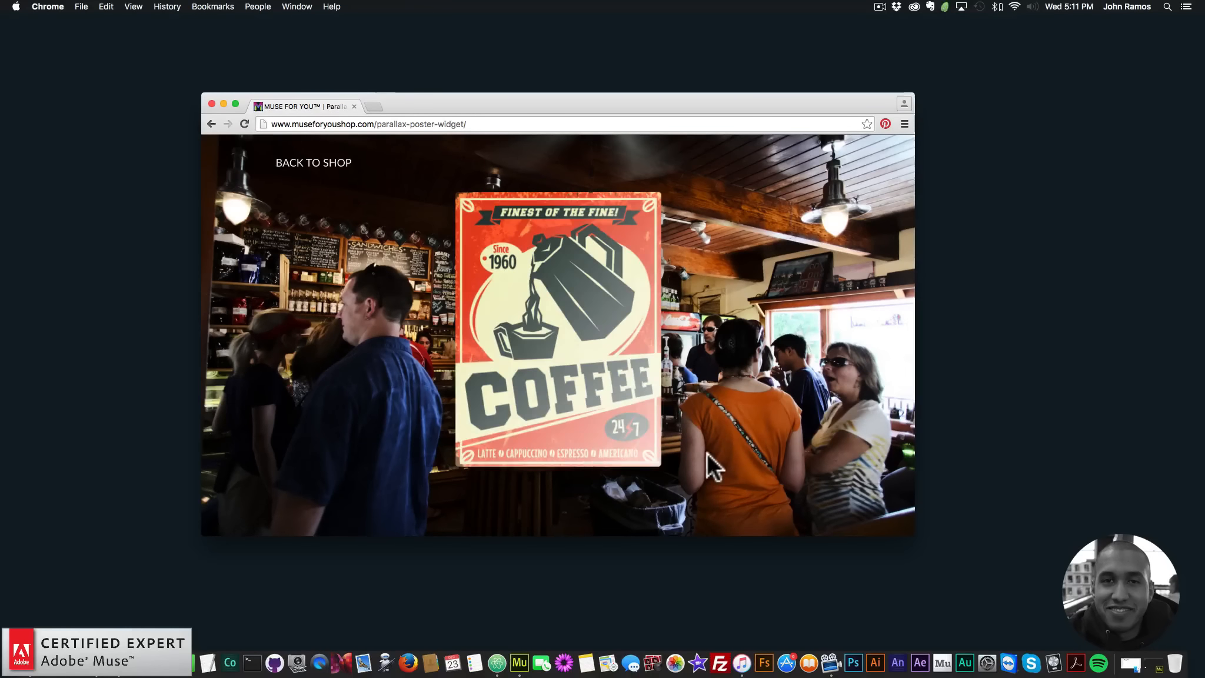
Switch to Adobe Muse, open the Parallax Poster Widget page for design and set the coffee poster's Poster Offset to 20
{"action": "left_click", "coordinate": [528, 652]}
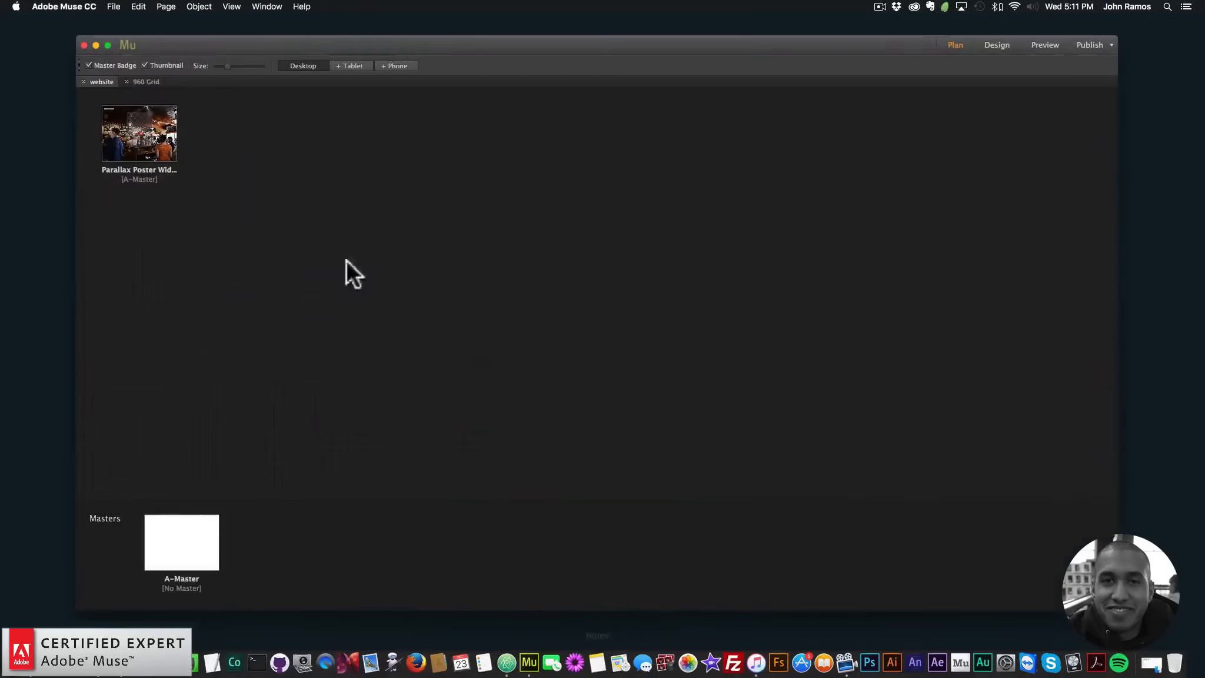
{"action": "double_click", "coordinate": [135, 147]}
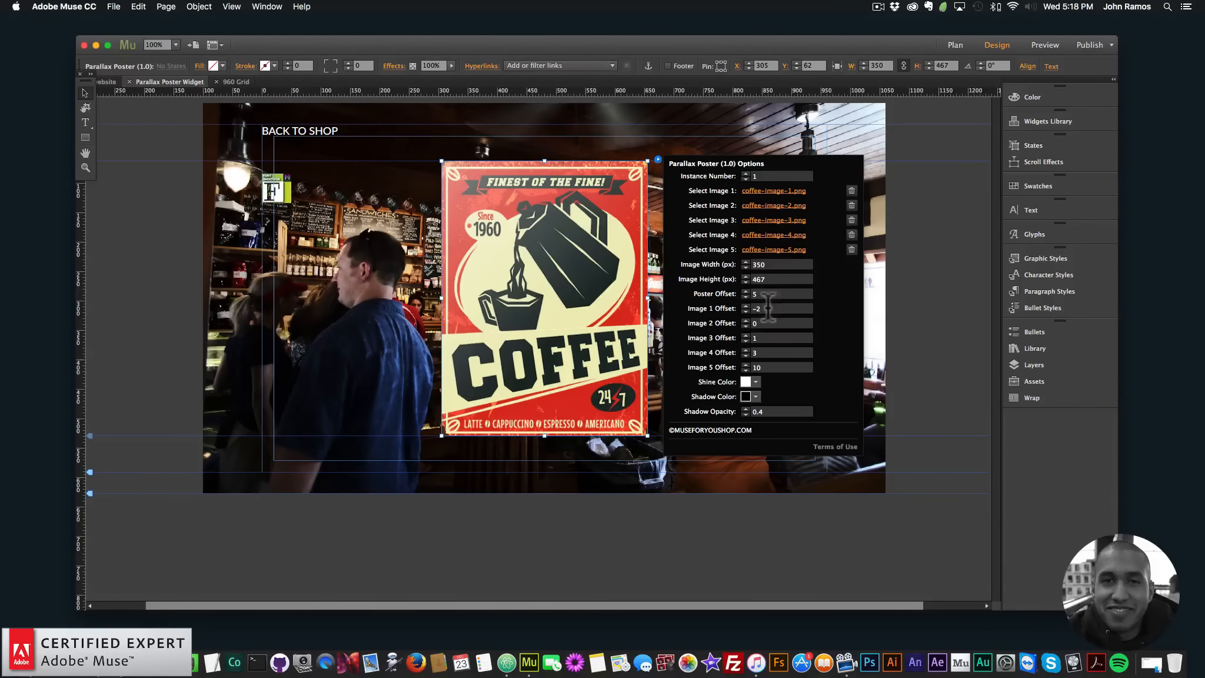
{"action": "left_click", "coordinate": [770, 292]}
{"action": "type", "text": "20"}
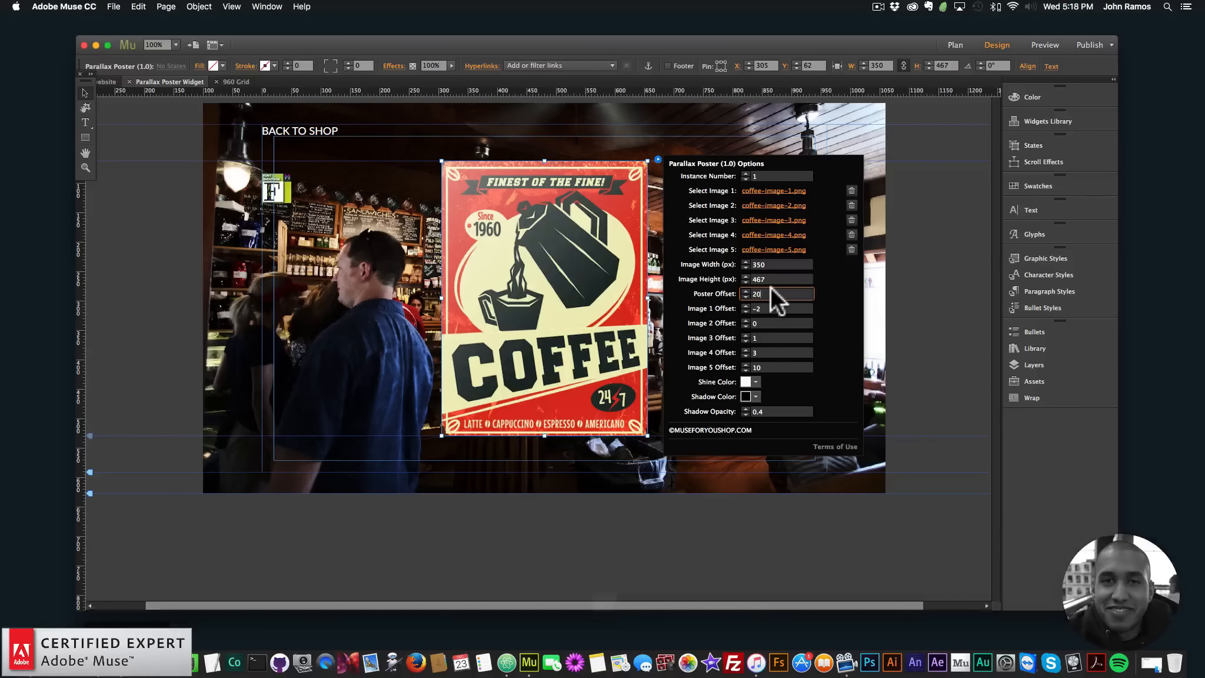
{"action": "key", "text": "Return"}
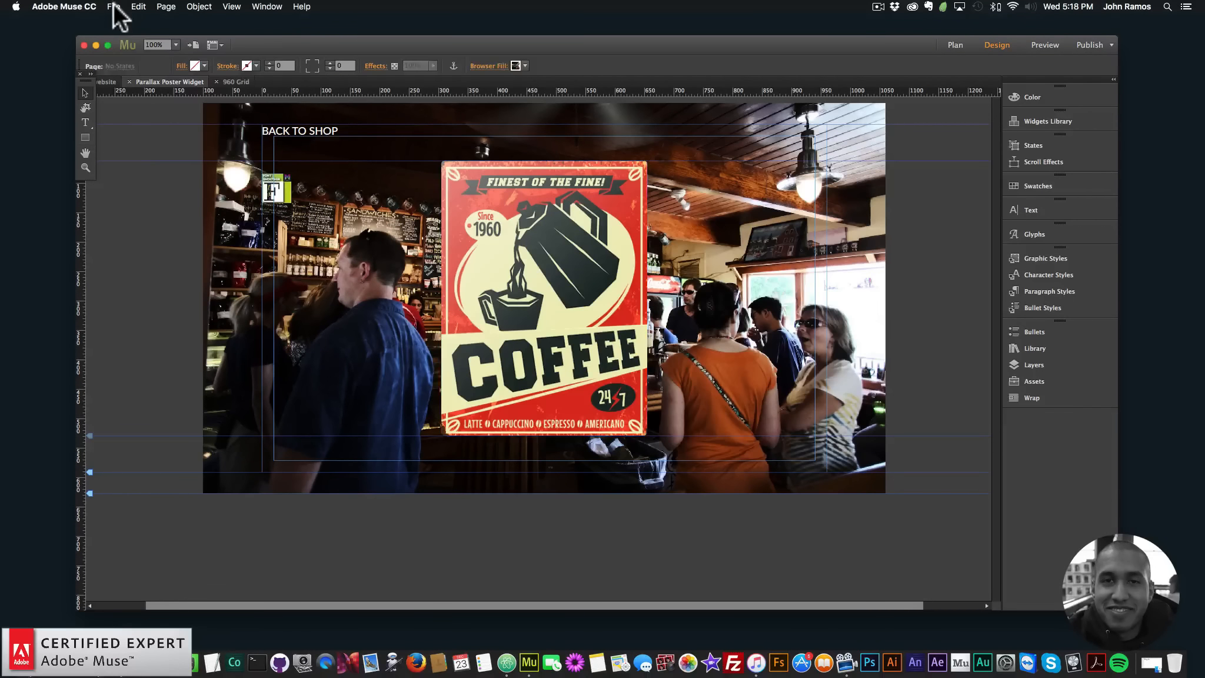
Preview the page in the browser to check the poster's movement, and return to Adobe Muse
{"action": "left_click", "coordinate": [113, 7]}
{"action": "left_click", "coordinate": [155, 190]}
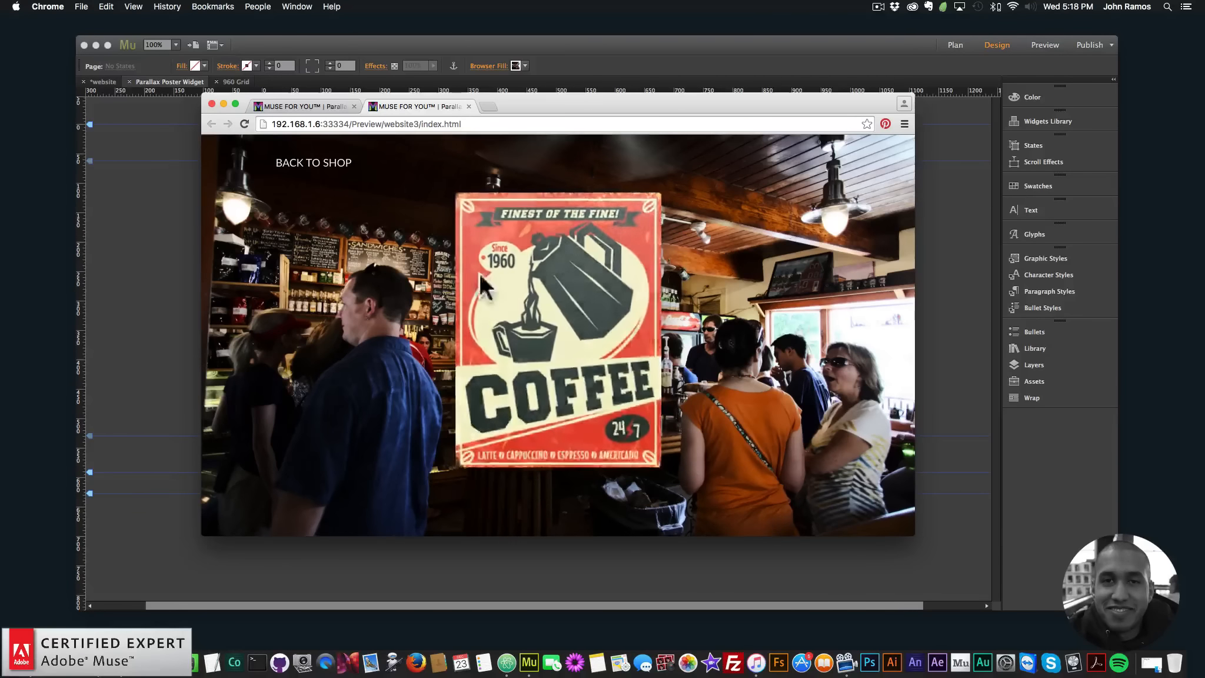
{"action": "left_click", "coordinate": [933, 365]}
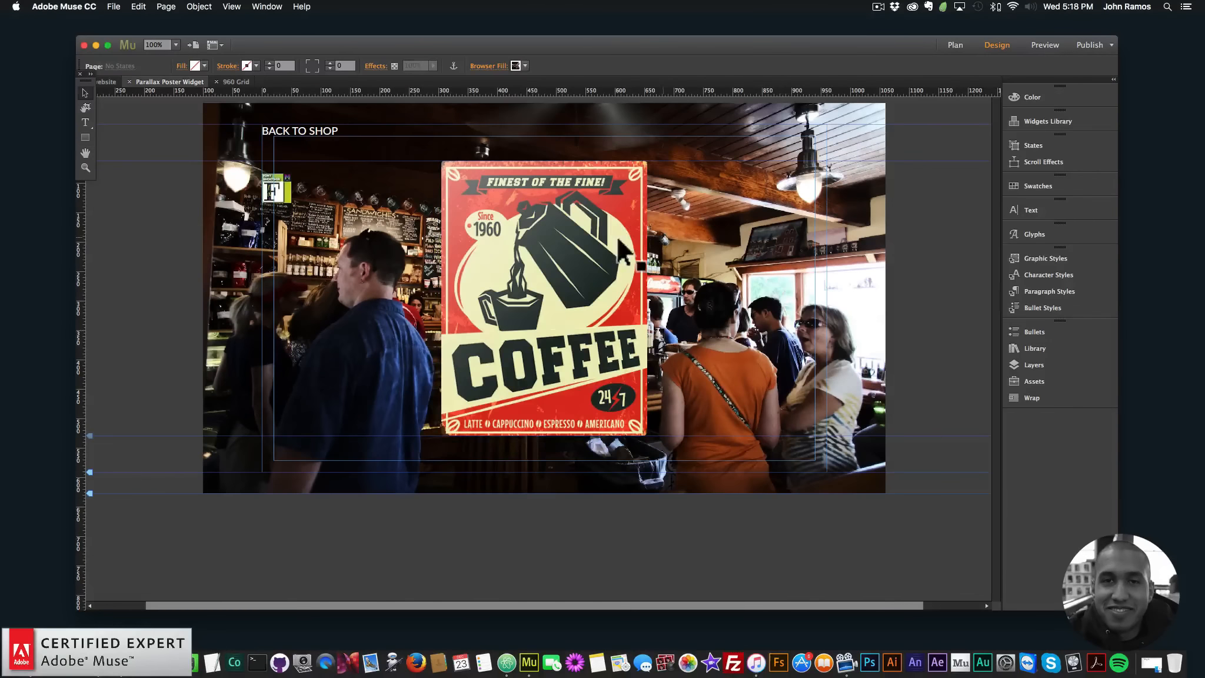
Set the coffee poster widget's Shine Color to bright green (00FF00)
{"action": "left_click", "coordinate": [618, 248]}
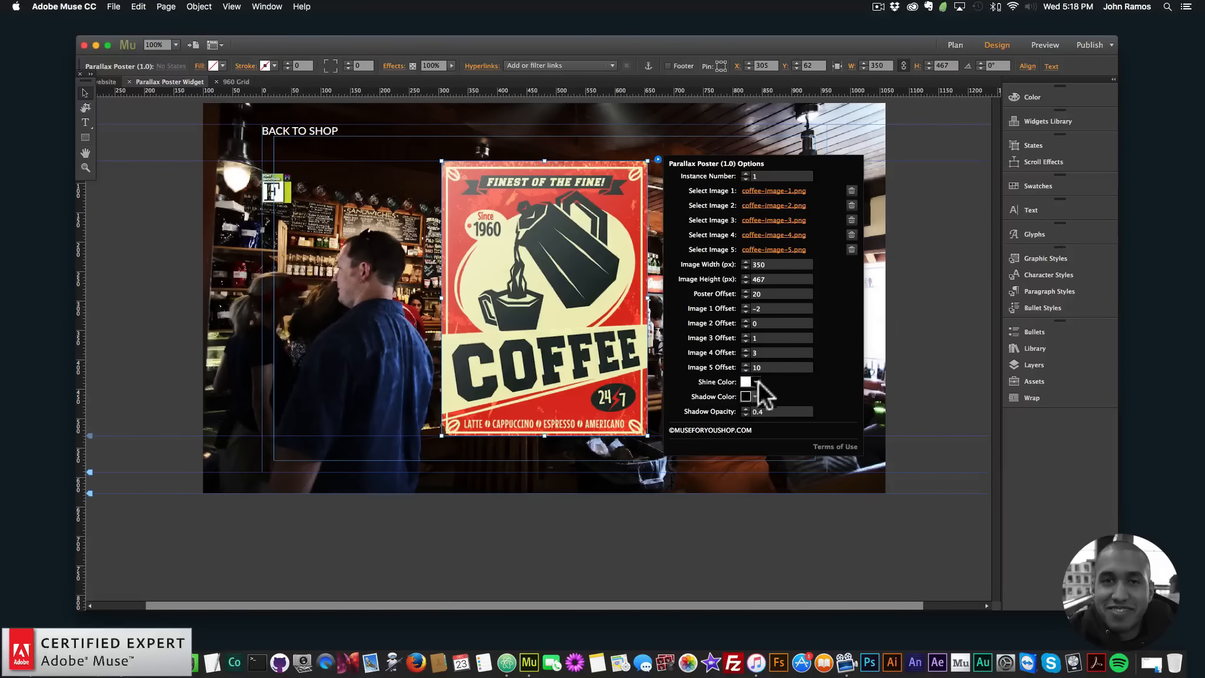
{"action": "left_click", "coordinate": [755, 381]}
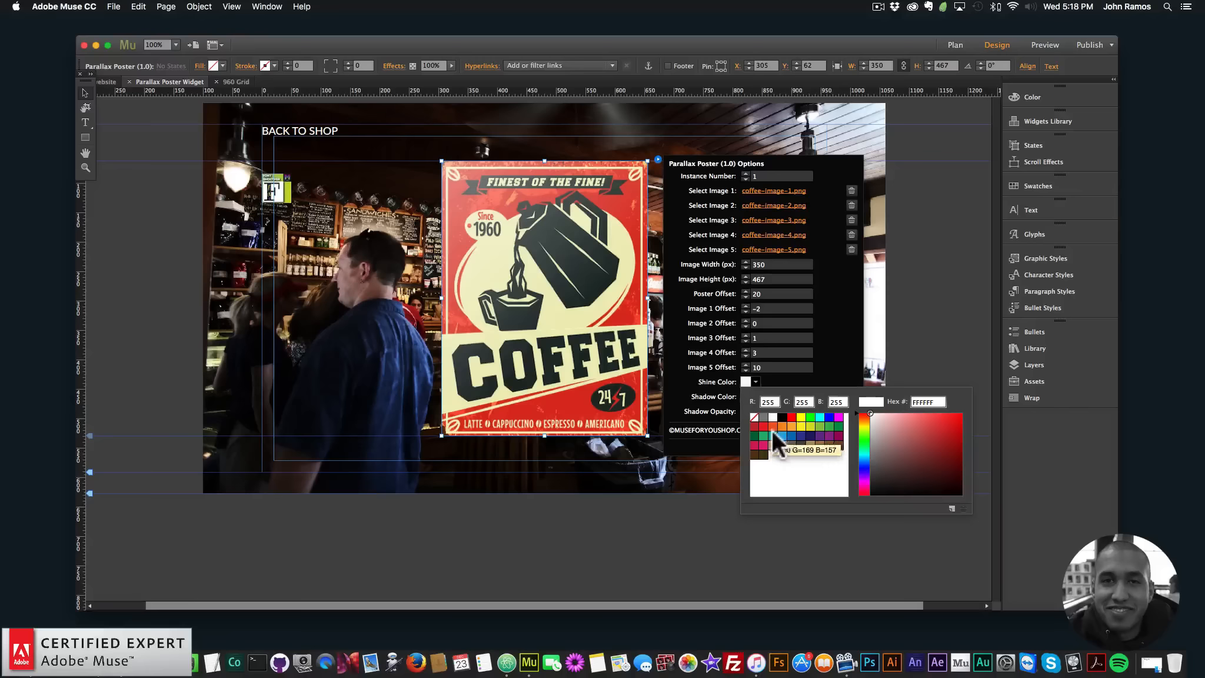
{"action": "left_click", "coordinate": [807, 414]}
{"action": "left_click", "coordinate": [924, 283]}
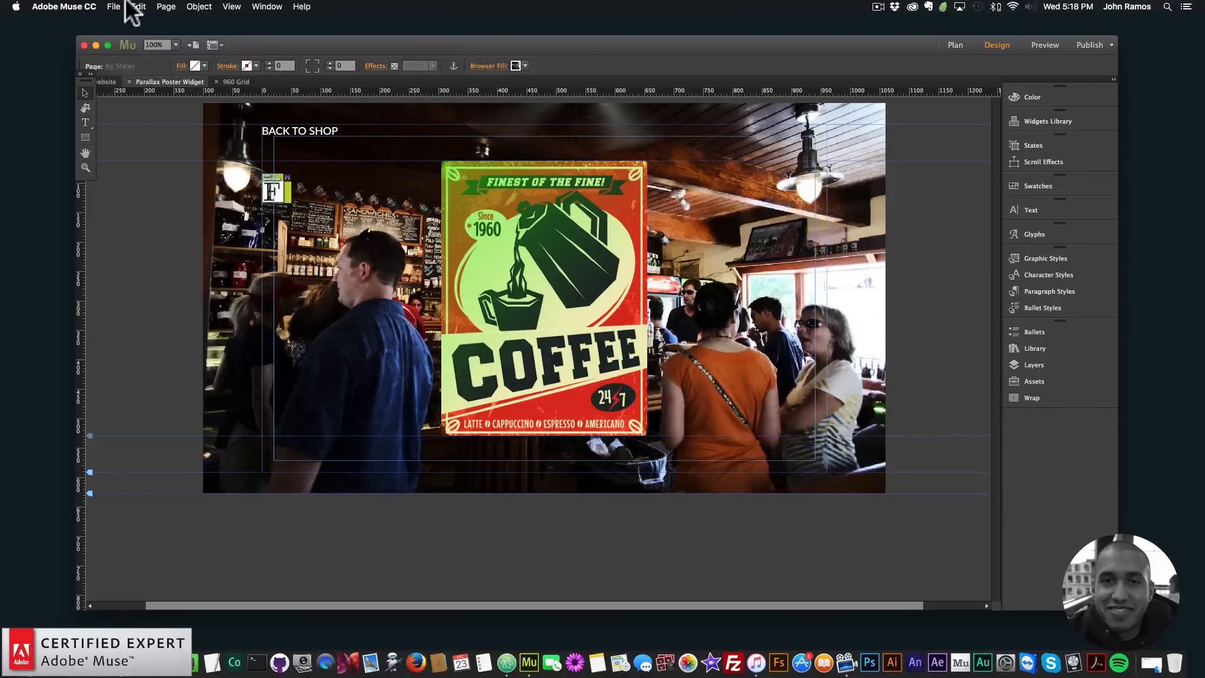
Preview the page in the browser to check the green shine on the poster, and return to Adobe Muse
{"action": "left_click", "coordinate": [123, 7]}
{"action": "left_click", "coordinate": [145, 191]}
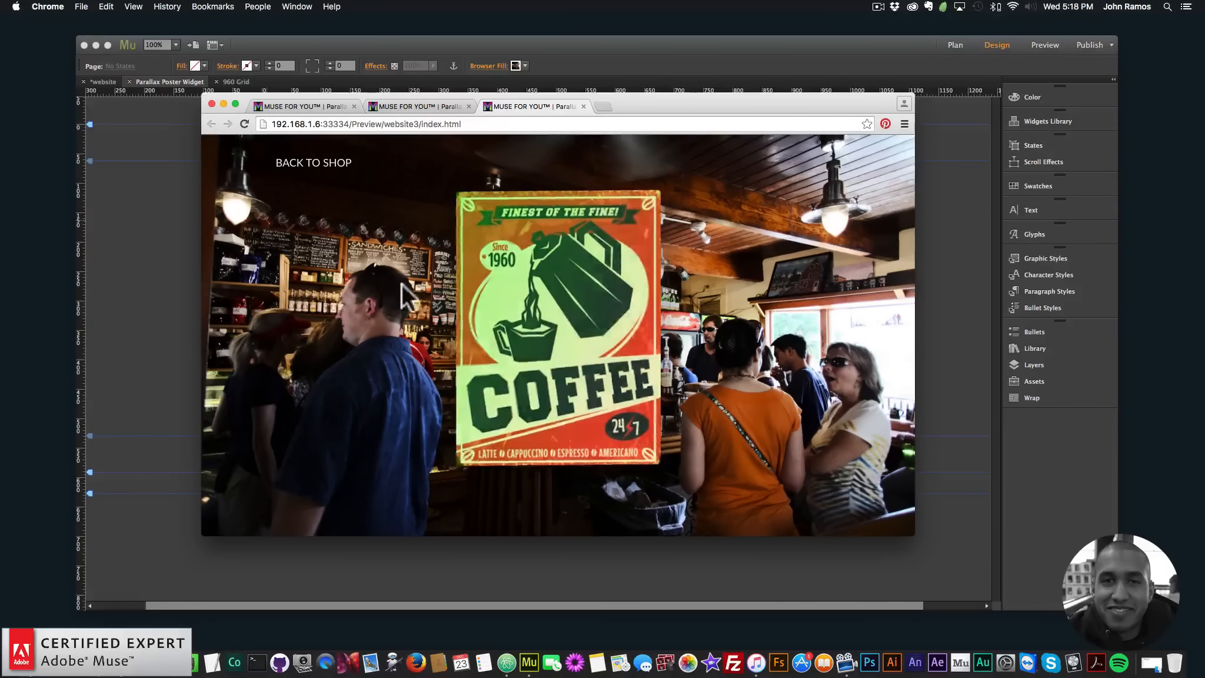
{"action": "left_click", "coordinate": [954, 331]}
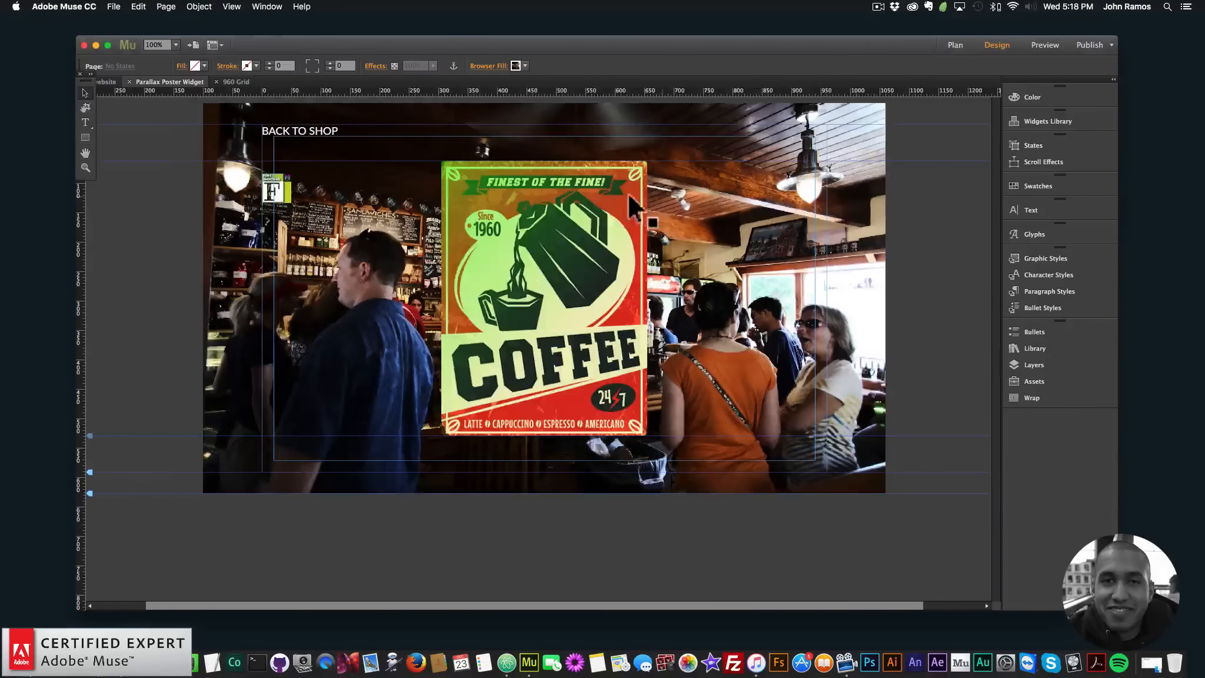
Set the coffee poster's Shine Color to white and view the files selectable for Image 1 without changing the image
{"action": "left_click", "coordinate": [627, 191]}
{"action": "left_click", "coordinate": [658, 159]}
{"action": "left_click", "coordinate": [747, 382]}
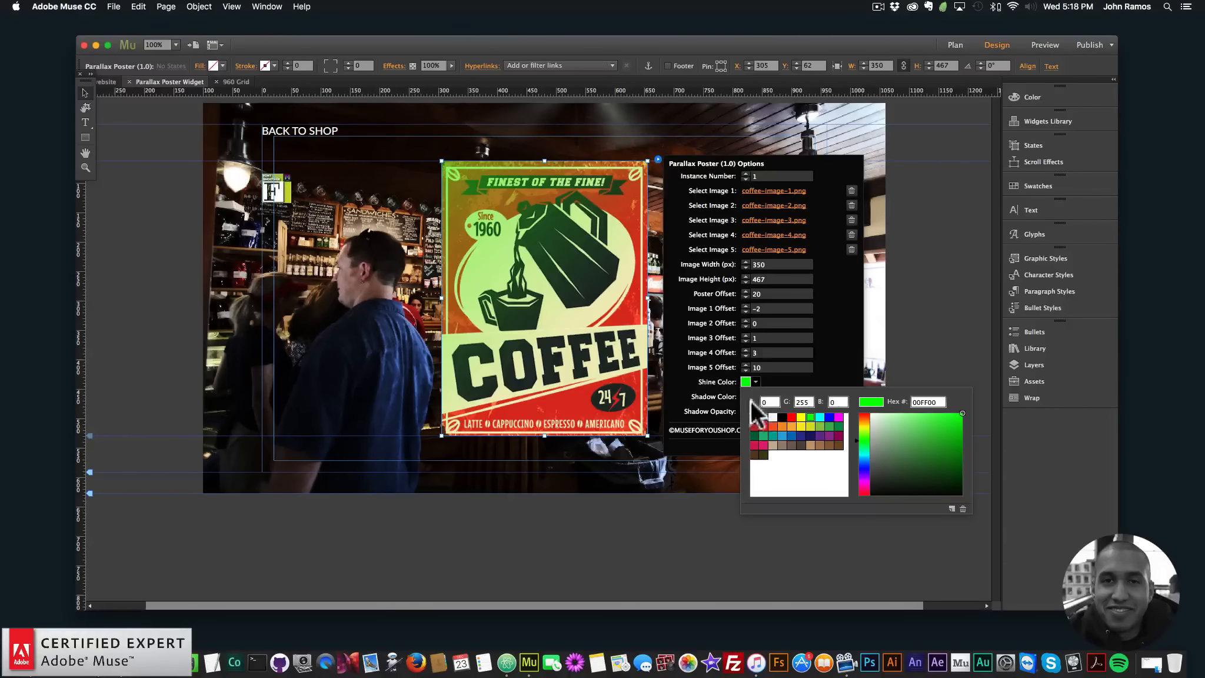
{"action": "left_click", "coordinate": [771, 415]}
{"action": "left_click", "coordinate": [704, 393]}
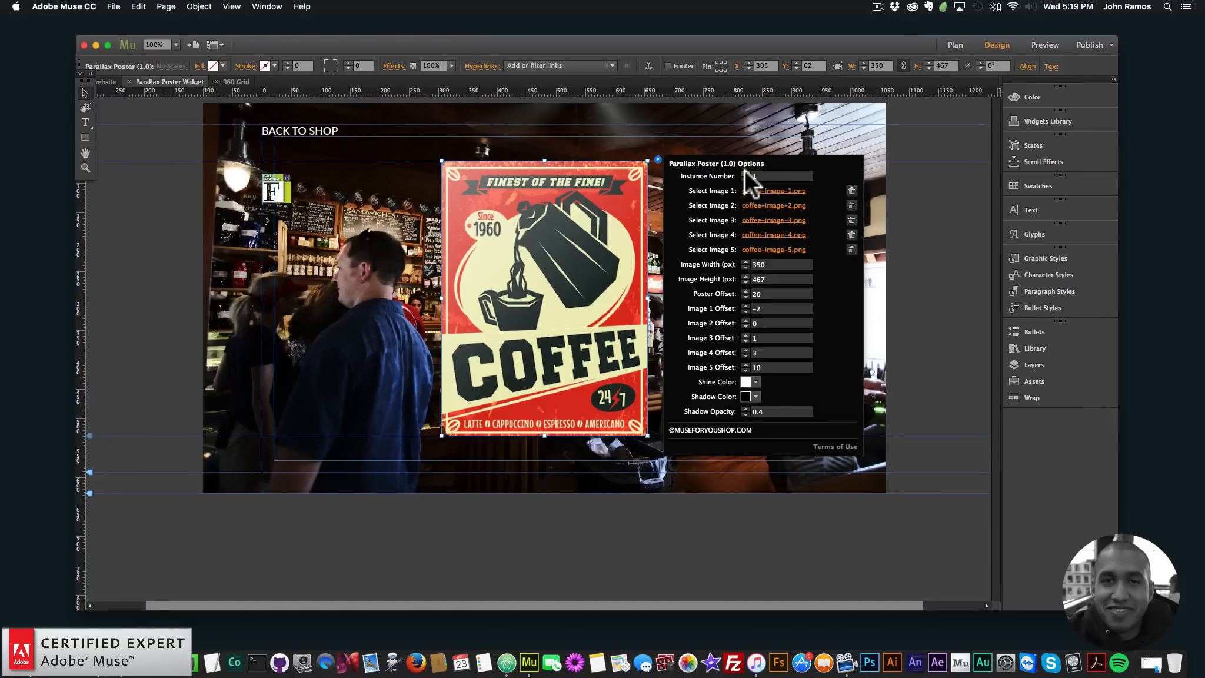
{"action": "left_click", "coordinate": [780, 194]}
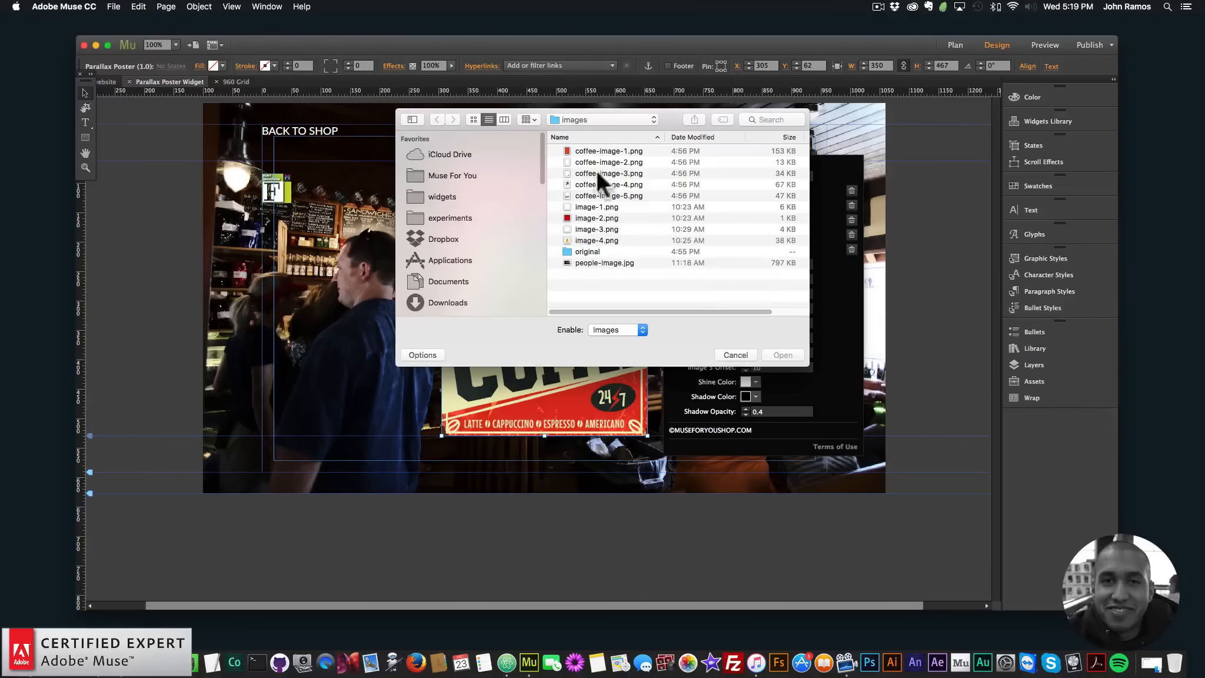
{"action": "left_click", "coordinate": [736, 355]}
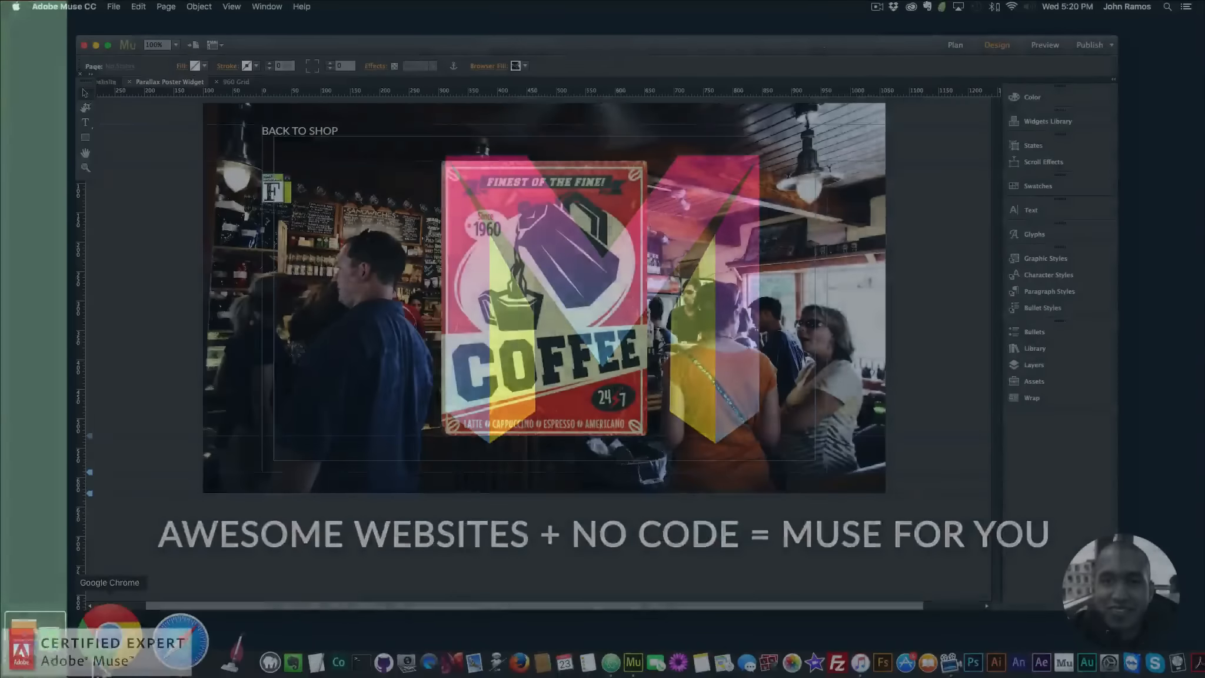
Switch to Google Chrome and open museforyoushop.com in a new tab
{"action": "left_click", "coordinate": [109, 635]}
{"action": "left_click", "coordinate": [488, 107]}
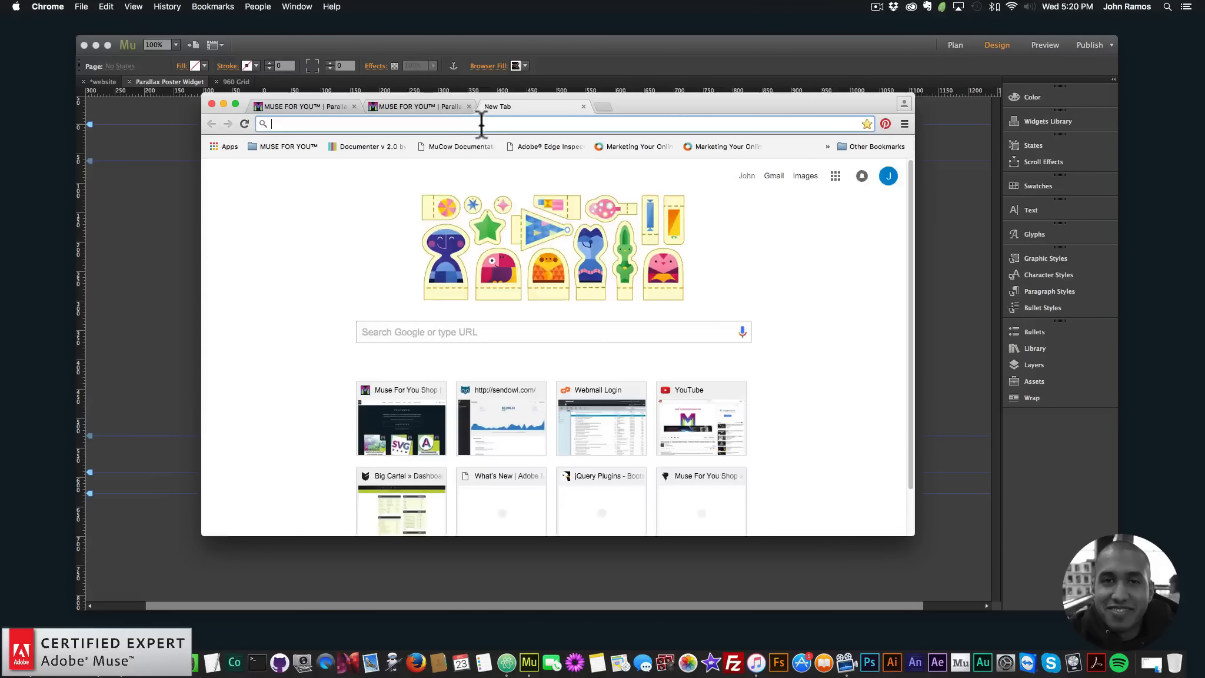
{"action": "type", "text": "museforyoushop.com"}
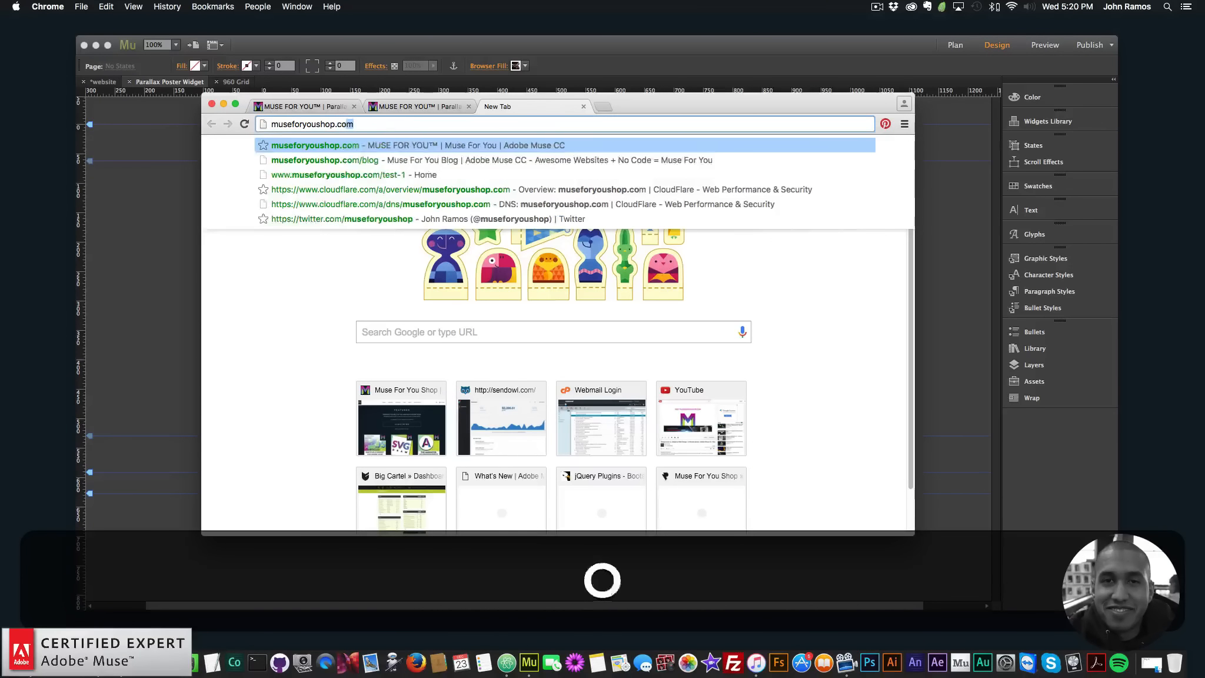
{"action": "key", "text": "Return"}
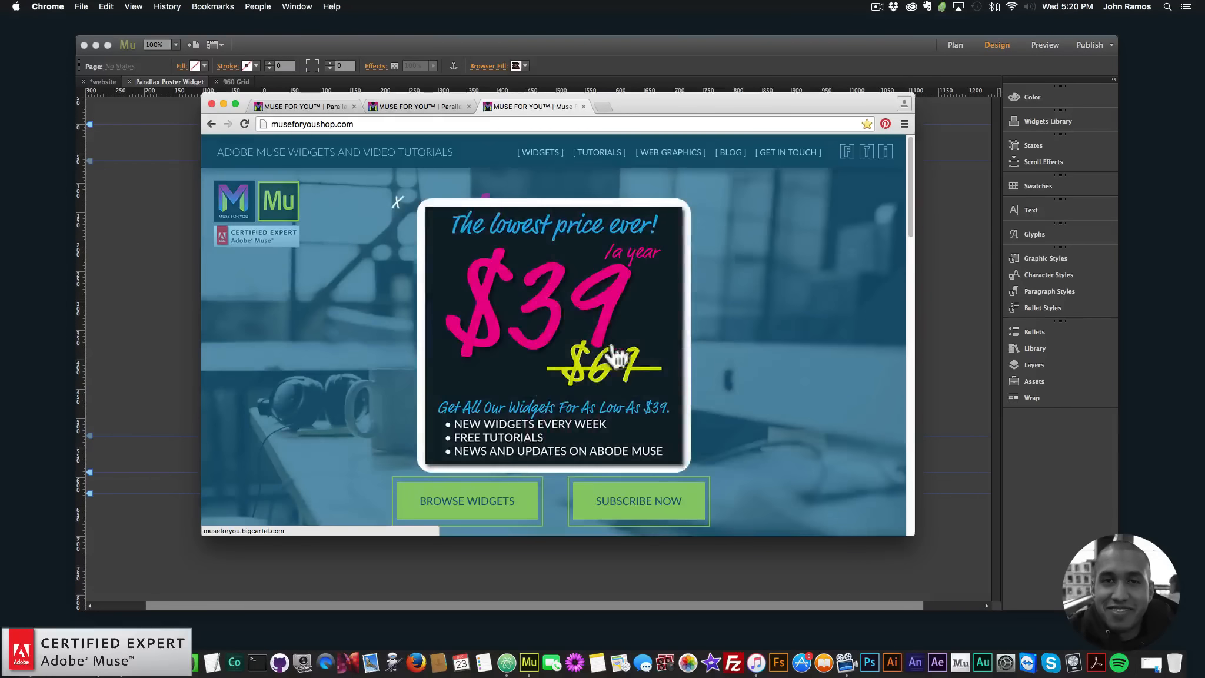
Enter the widget shop from the promotional offer and open the Parallax Poster Widget product page
{"action": "left_click", "coordinate": [608, 331]}
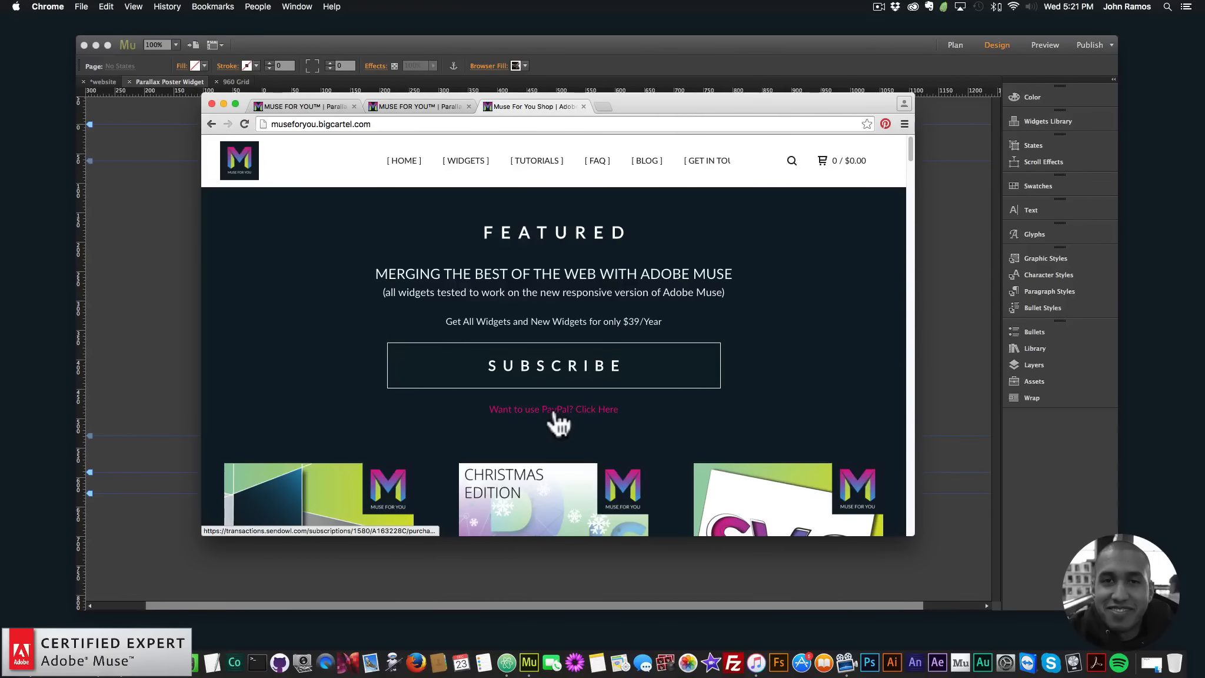
{"action": "scroll", "coordinate": [453, 428], "scroll_direction": "down", "scroll_amount": 5}
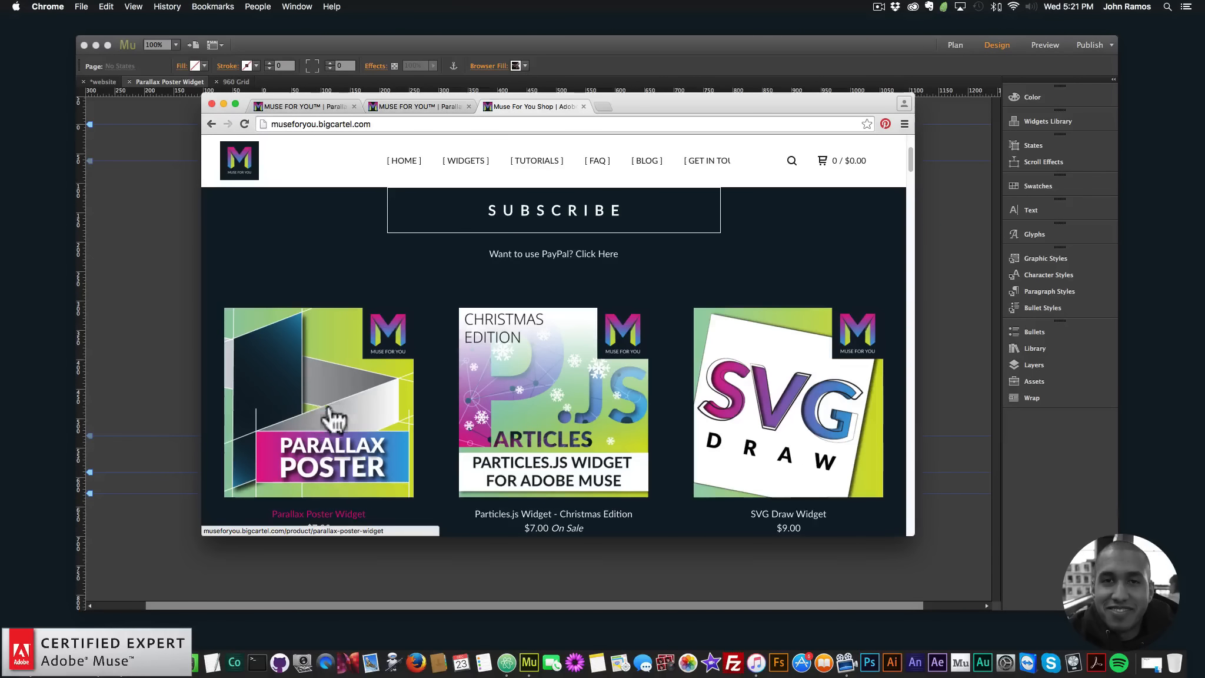
{"action": "left_click", "coordinate": [334, 418]}
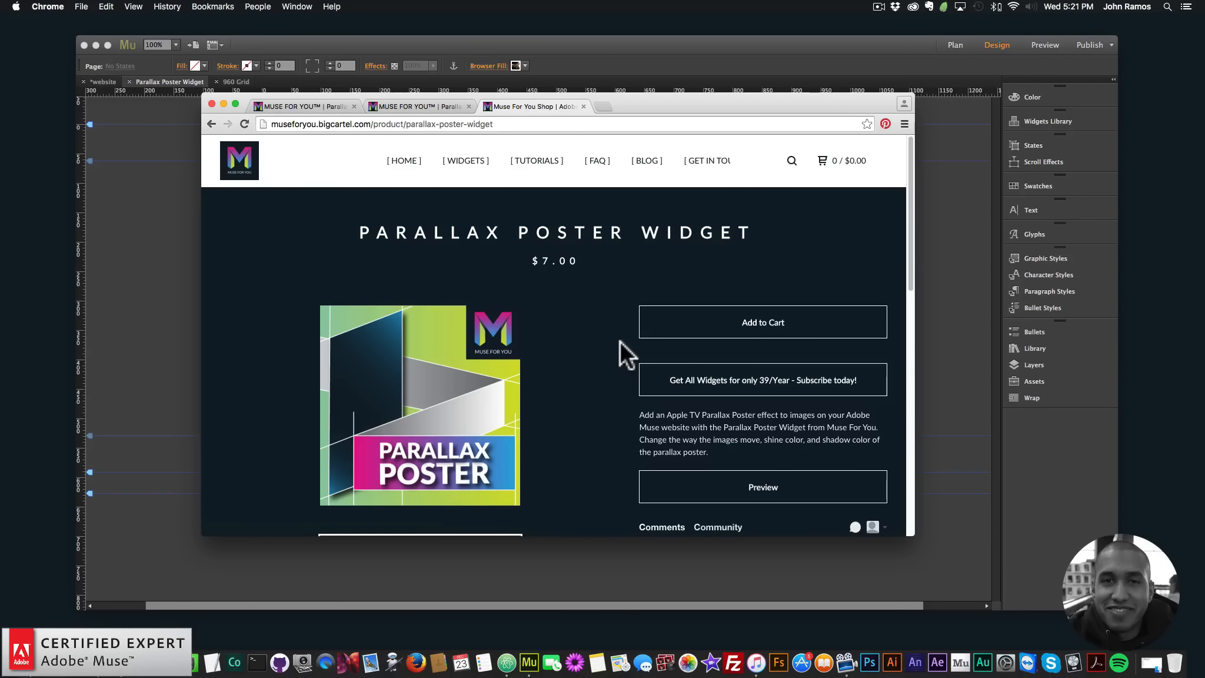
Switch to Adobe Muse and open the Home page of the 960 Grid site for design
{"action": "left_click", "coordinate": [958, 274]}
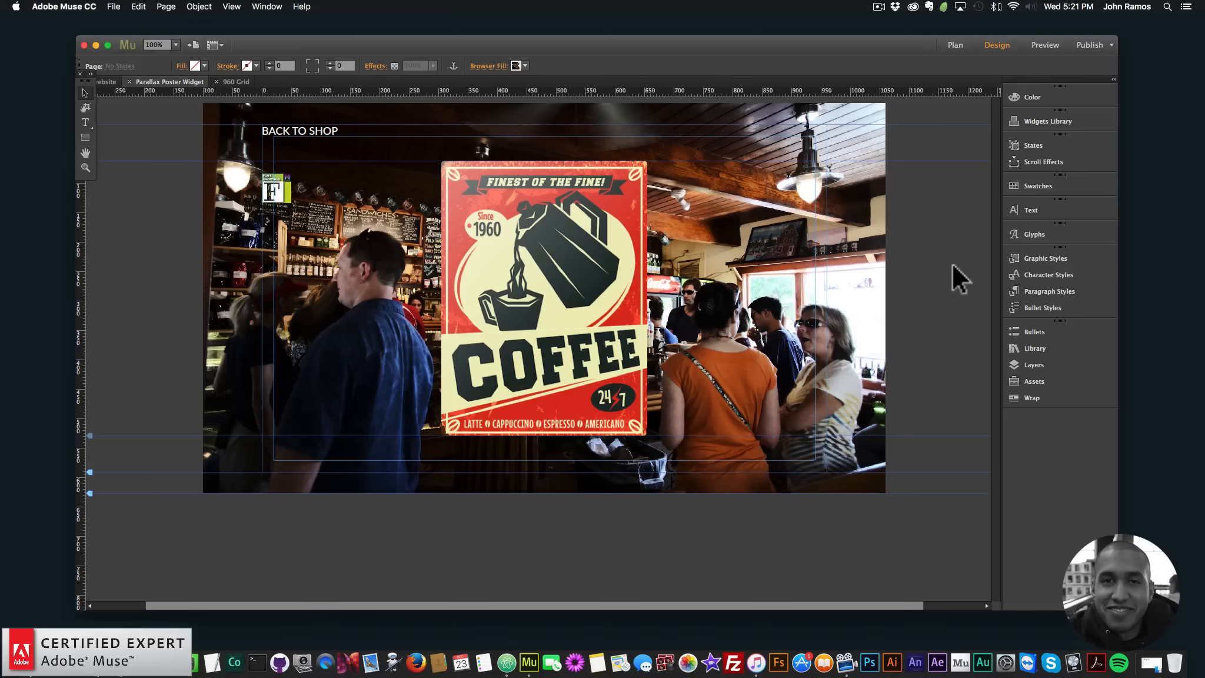
{"action": "left_click", "coordinate": [235, 81]}
{"action": "left_click", "coordinate": [165, 169]}
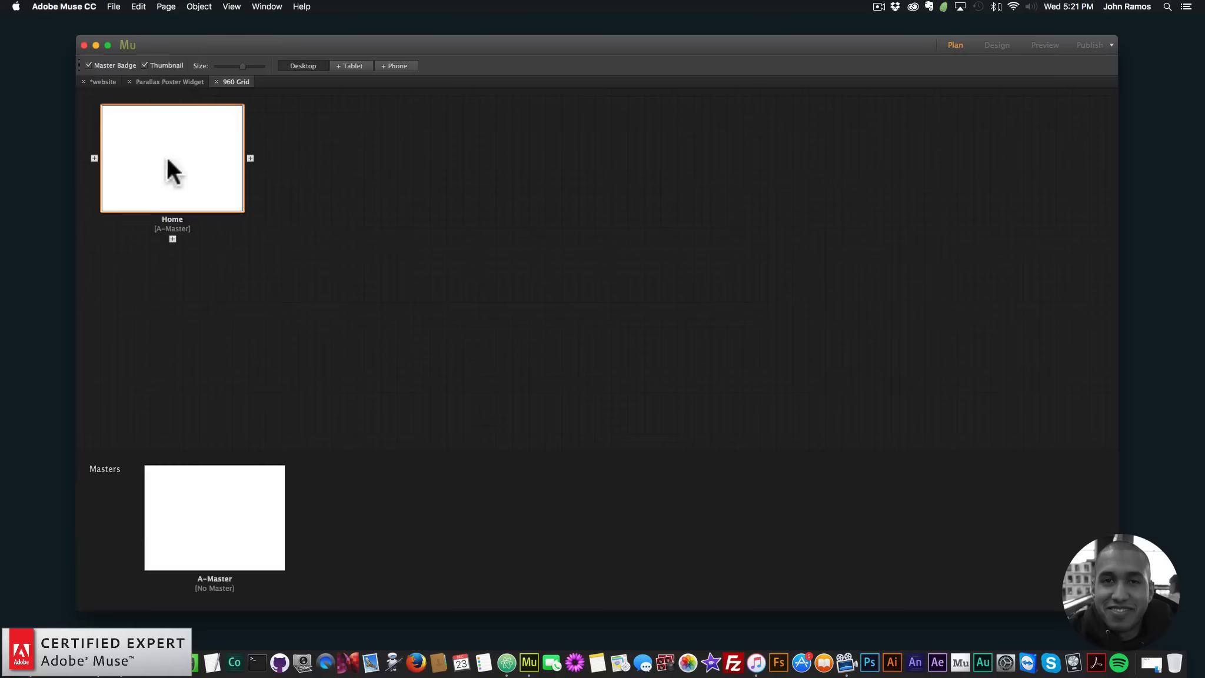
{"action": "double_click", "coordinate": [167, 169]}
Display the Library of installed widgets beside the Home page
{"action": "left_click", "coordinate": [1035, 347]}
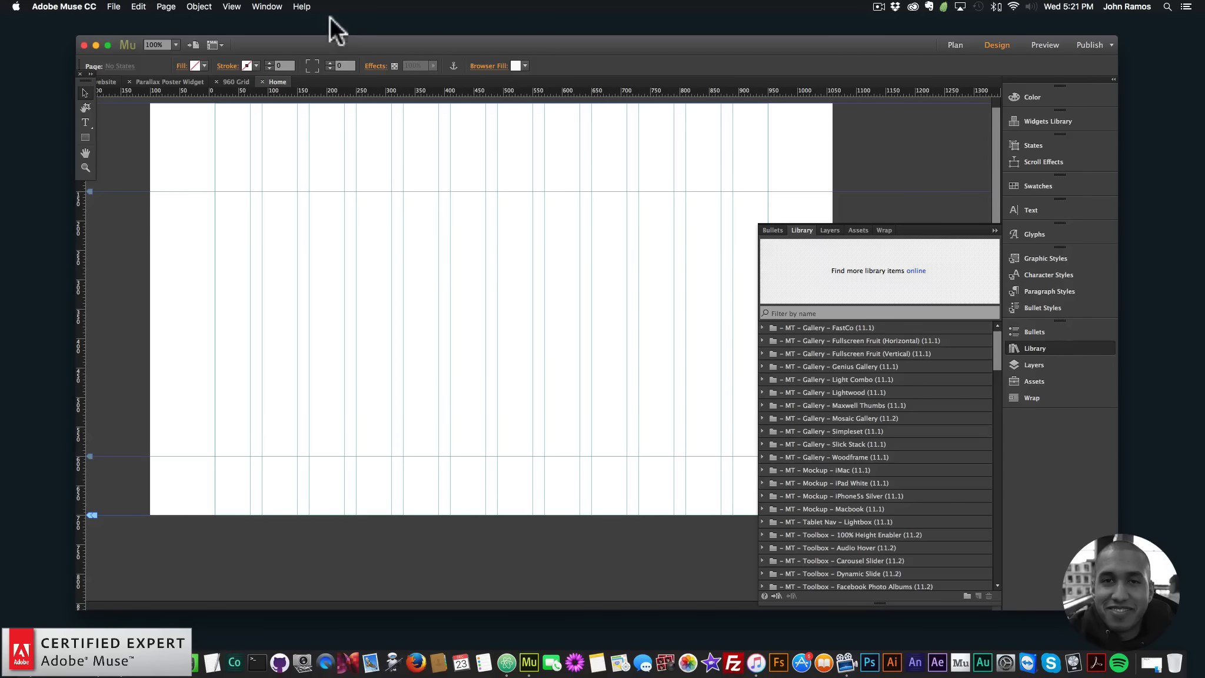
{"action": "left_click", "coordinate": [267, 7]}
{"action": "left_click", "coordinate": [286, 209]}
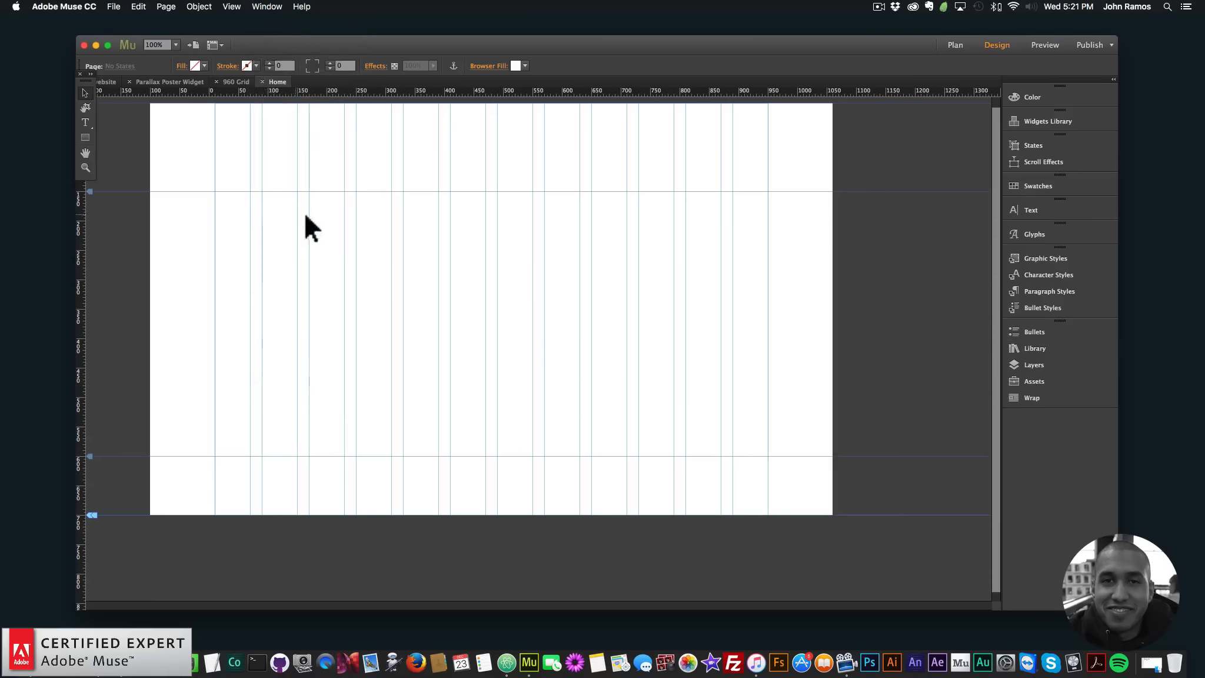
{"action": "left_click", "coordinate": [267, 6]}
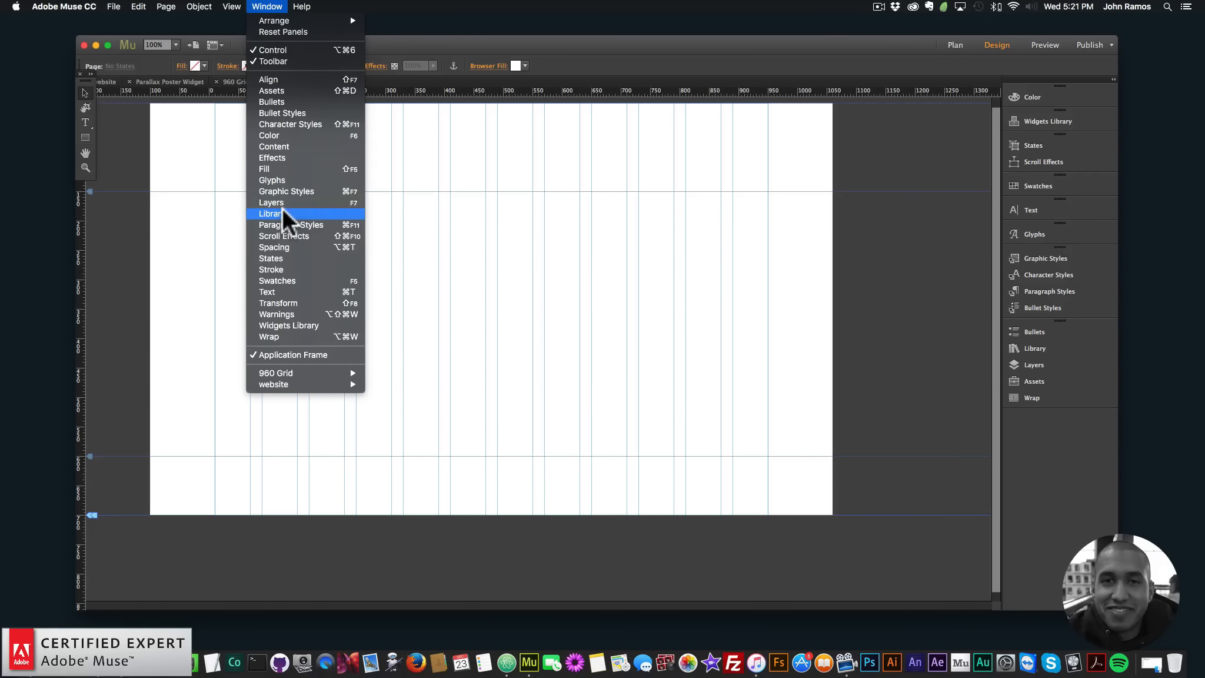
{"action": "left_click", "coordinate": [282, 211]}
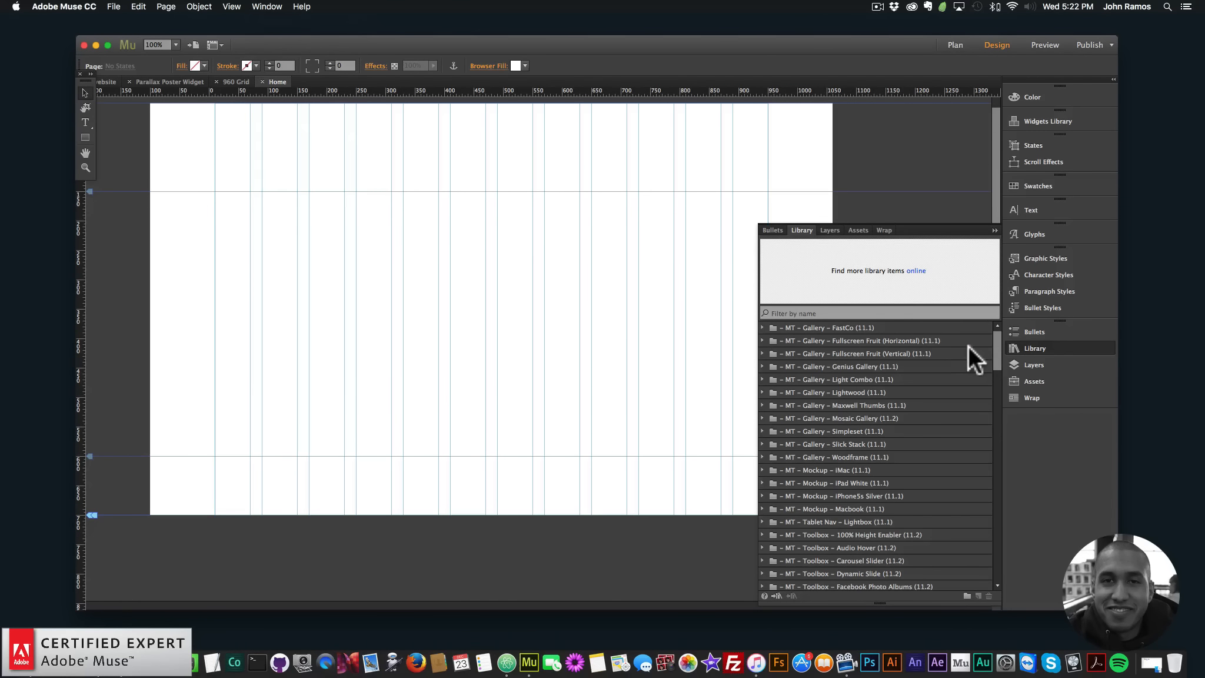
Place the Muse For You Parallax Poster Widget from the library on the Home page at about X 176, Y 225 and view its options
{"action": "left_click_drag", "start_coordinate": [996, 339], "coordinate": [992, 486]}
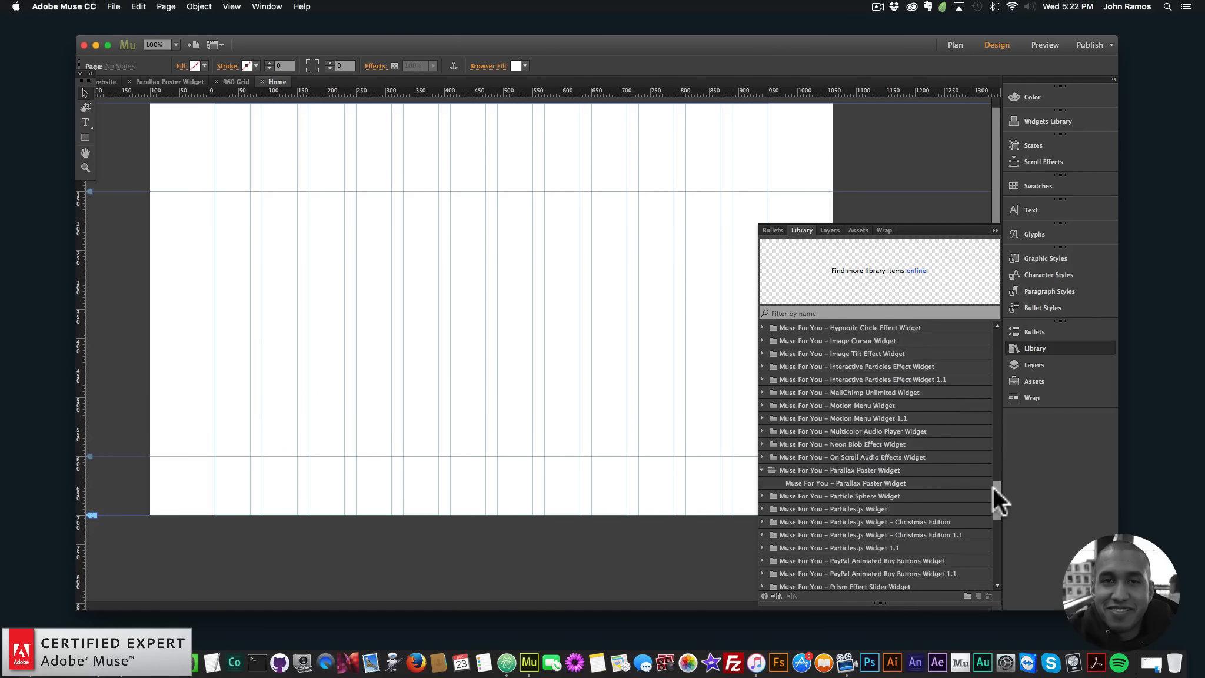
{"action": "left_click", "coordinate": [856, 481]}
{"action": "left_click", "coordinate": [803, 470]}
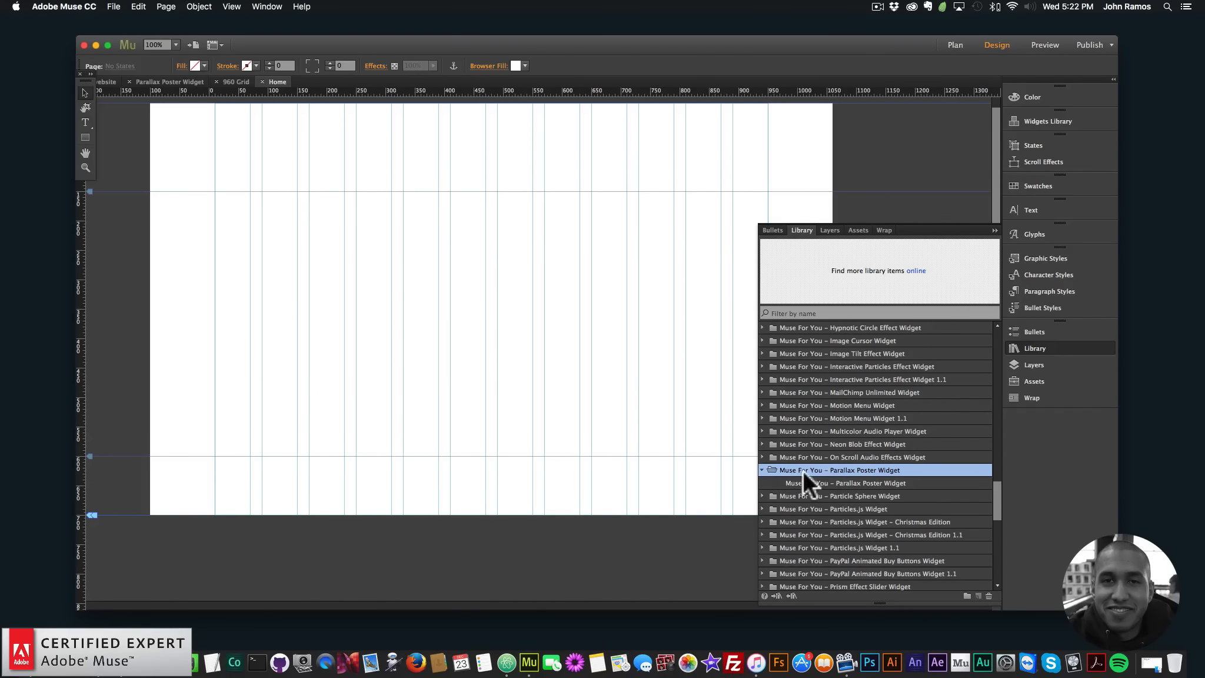
{"action": "left_click", "coordinate": [762, 469]}
{"action": "left_click", "coordinate": [761, 469]}
{"action": "left_click", "coordinate": [835, 482]}
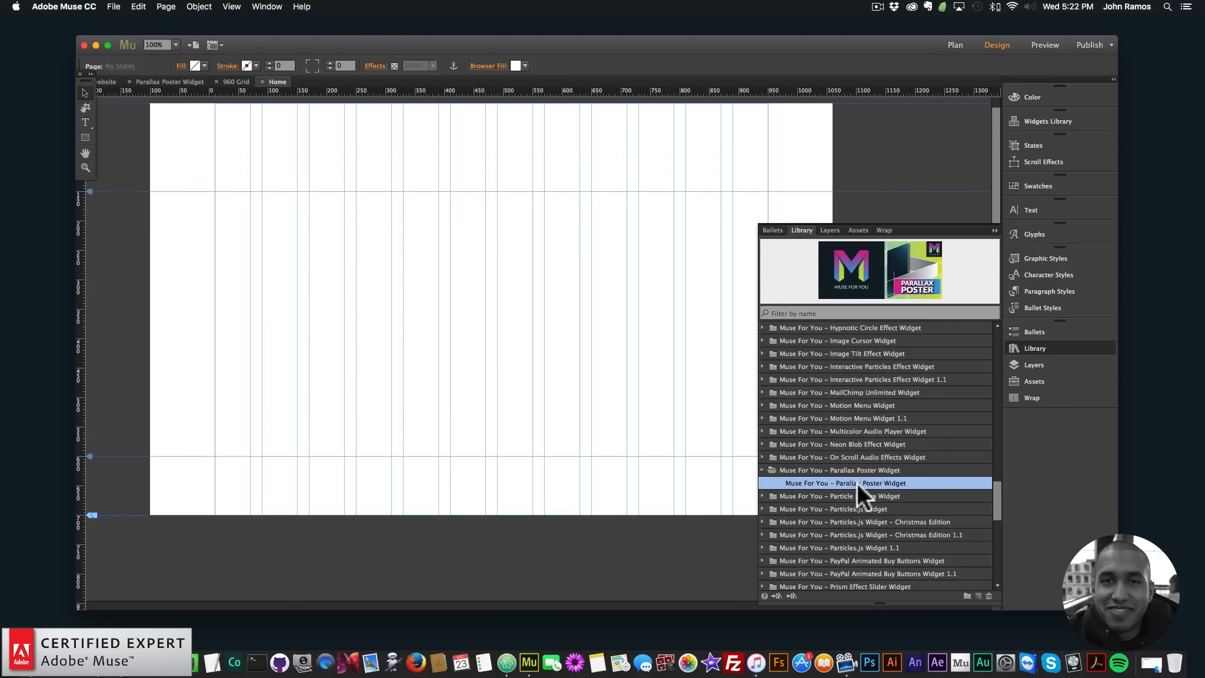
{"action": "left_click_drag", "start_coordinate": [849, 481], "coordinate": [311, 234]}
{"action": "left_click", "coordinate": [1034, 349]}
{"action": "left_click", "coordinate": [529, 233]}
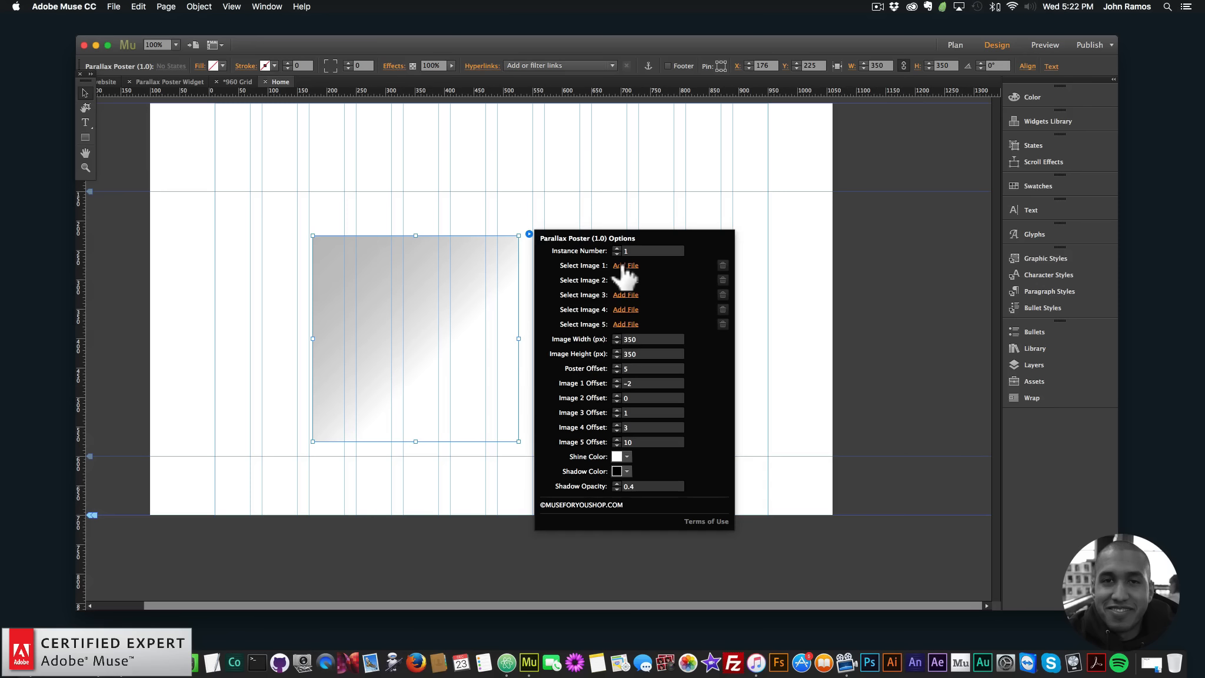
{"action": "left_click", "coordinate": [621, 213]}
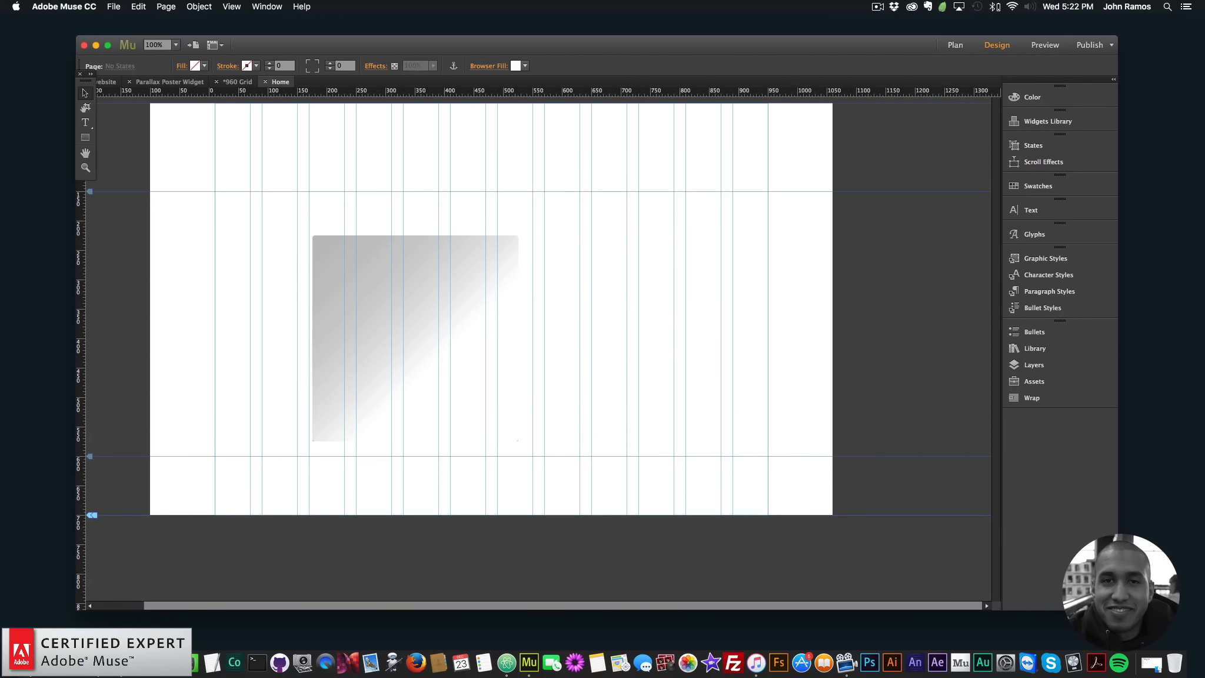
Switch to Finder and open coffee_background_2.eps from the Dollarphotoclub_71802369 folder in Adobe Illustrator CC 2015
{"action": "left_click", "coordinate": [41, 620]}
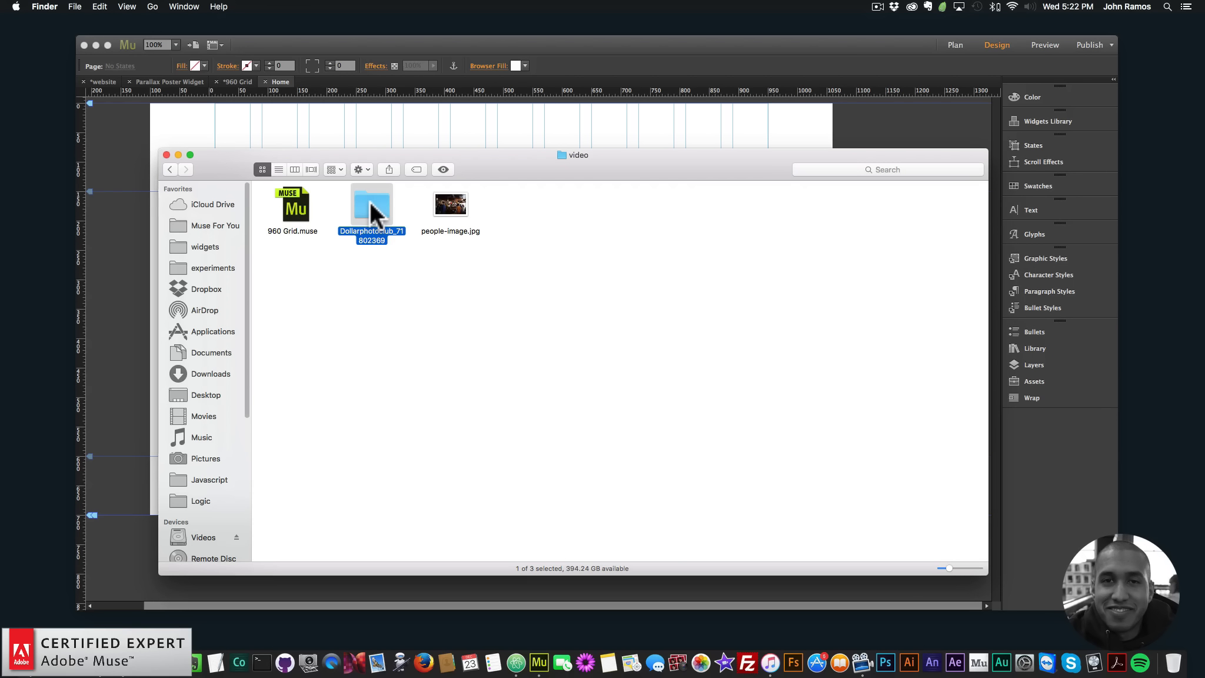
{"action": "double_click", "coordinate": [369, 201]}
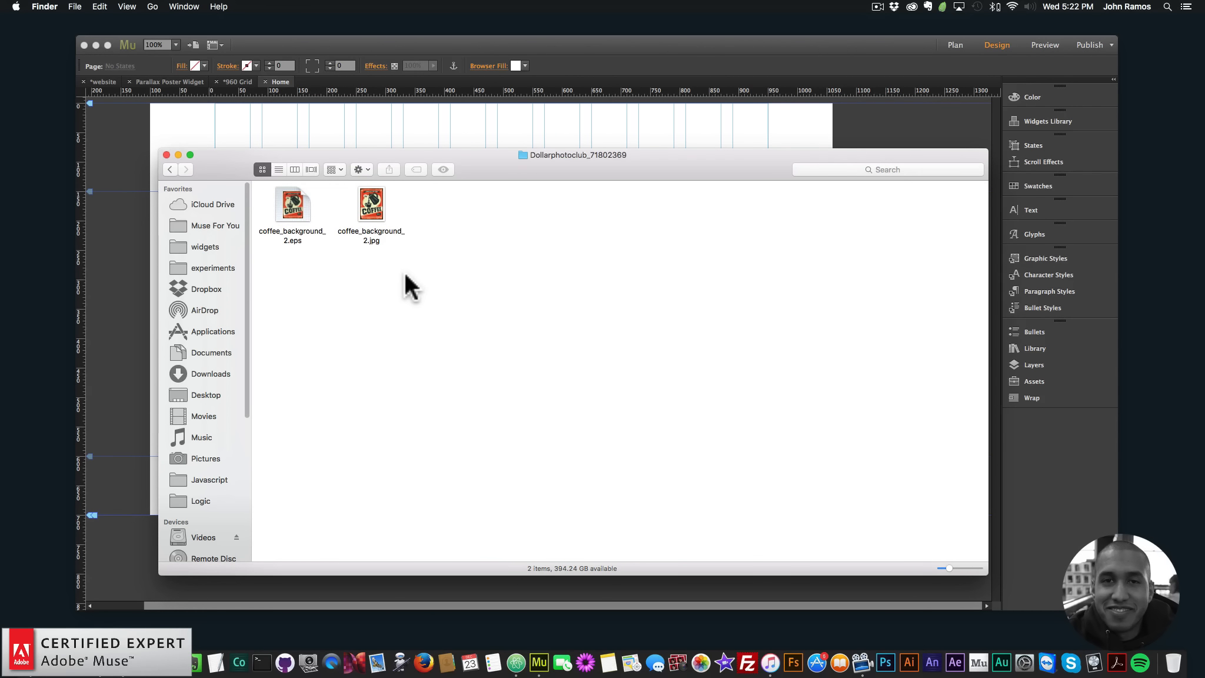
{"action": "left_click", "coordinate": [293, 204]}
{"action": "right_click", "coordinate": [292, 203]}
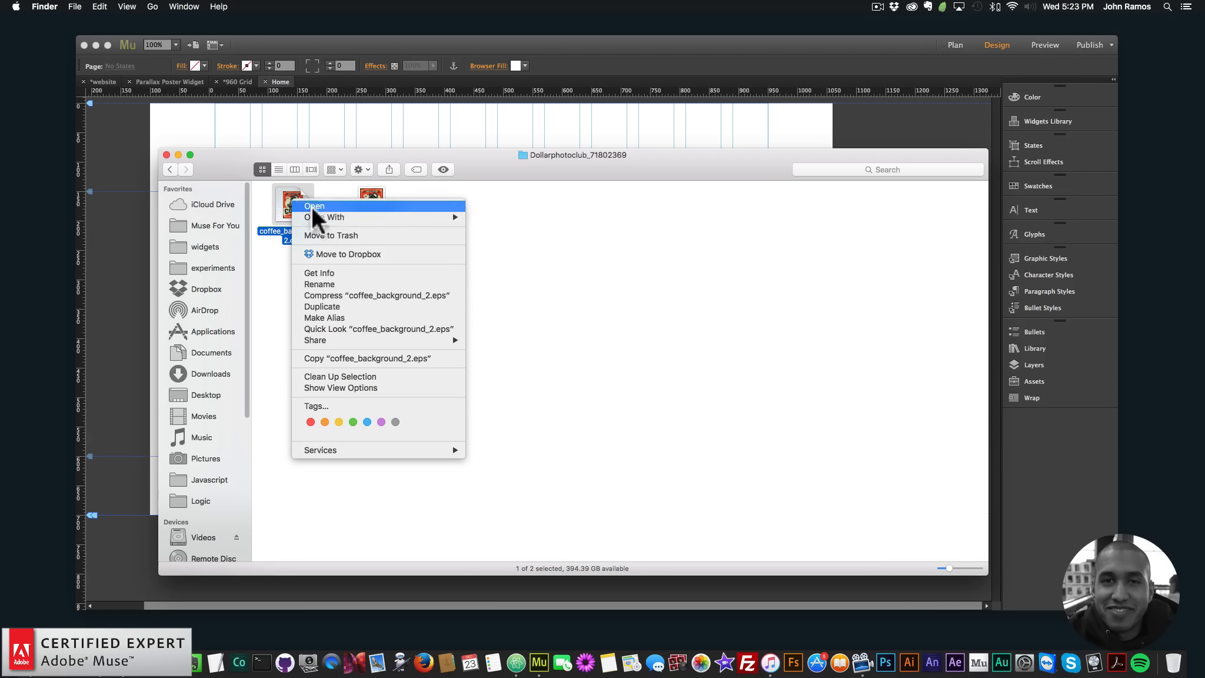
{"action": "mouse_move", "coordinate": [319, 216]}
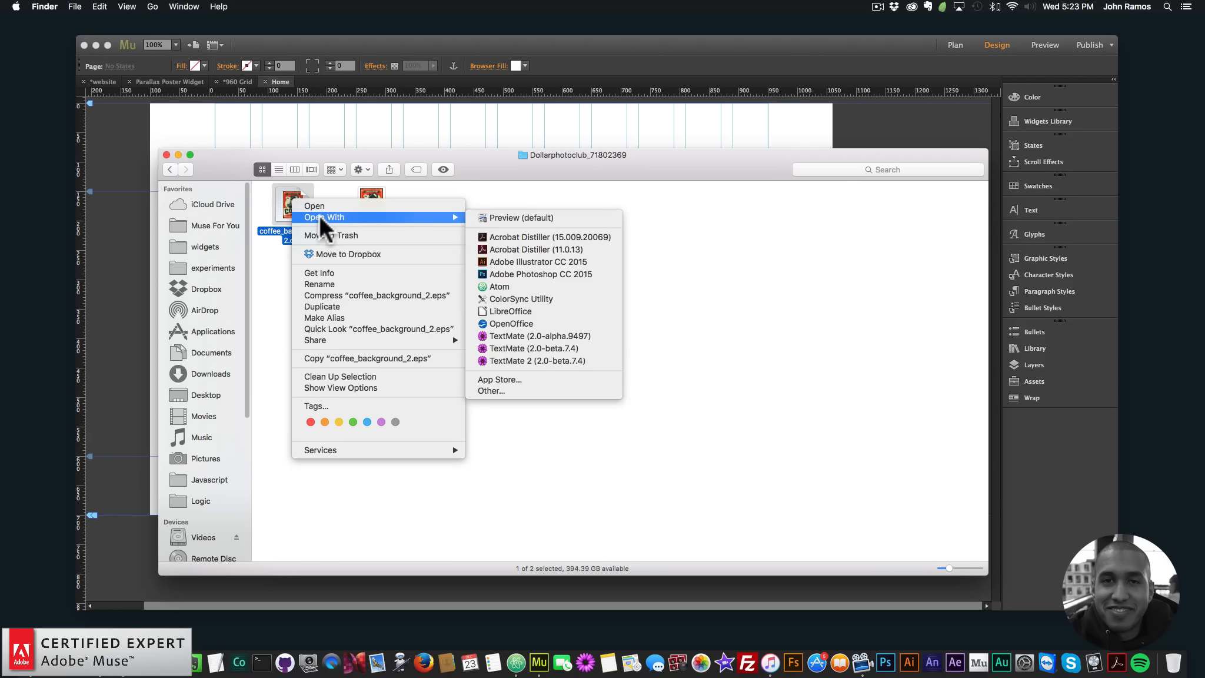
{"action": "left_click", "coordinate": [526, 260]}
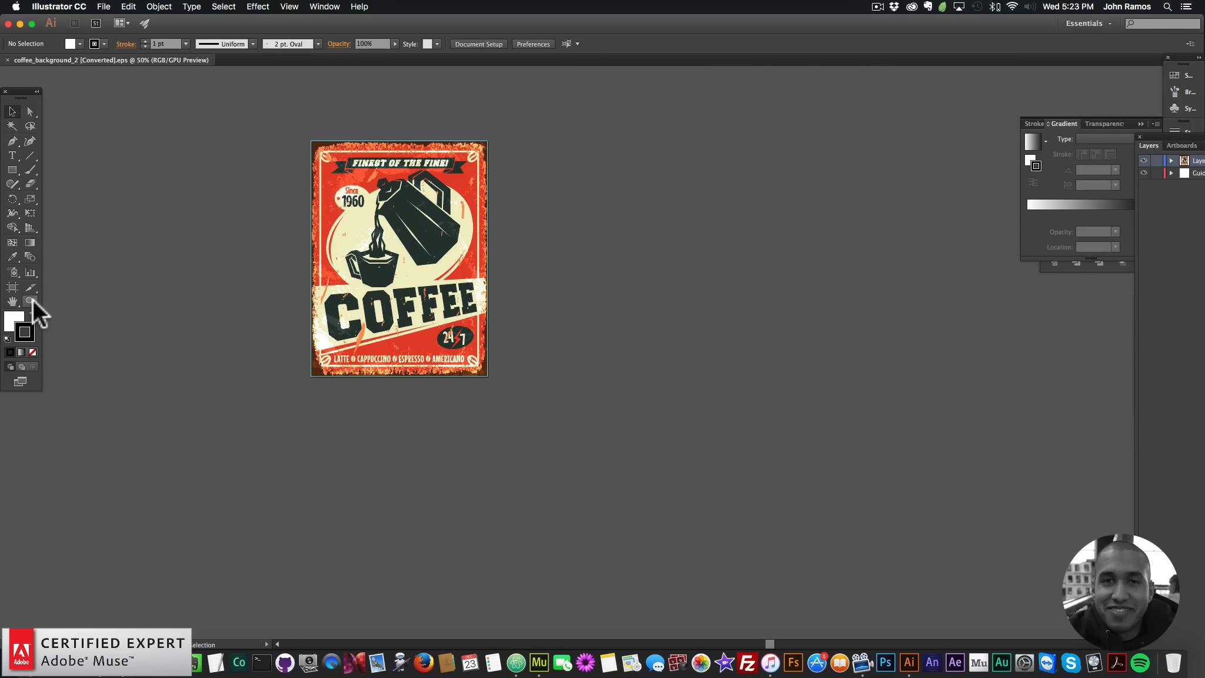
Select the whole coffee poster artwork and ungroup it
{"action": "left_click", "coordinate": [29, 301]}
{"action": "left_click", "coordinate": [412, 231]}
{"action": "left_click", "coordinate": [589, 322]}
{"action": "scroll", "coordinate": [558, 317], "scroll_direction": "down", "scroll_amount": 5}
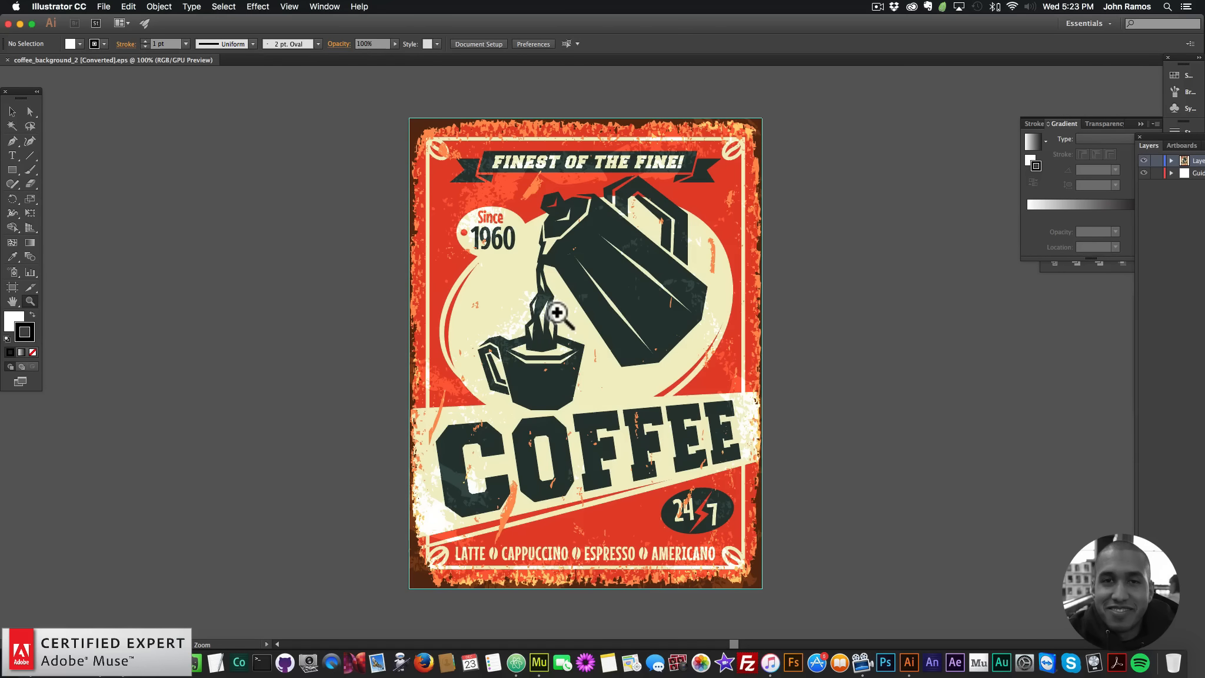
{"action": "left_click", "coordinate": [11, 111]}
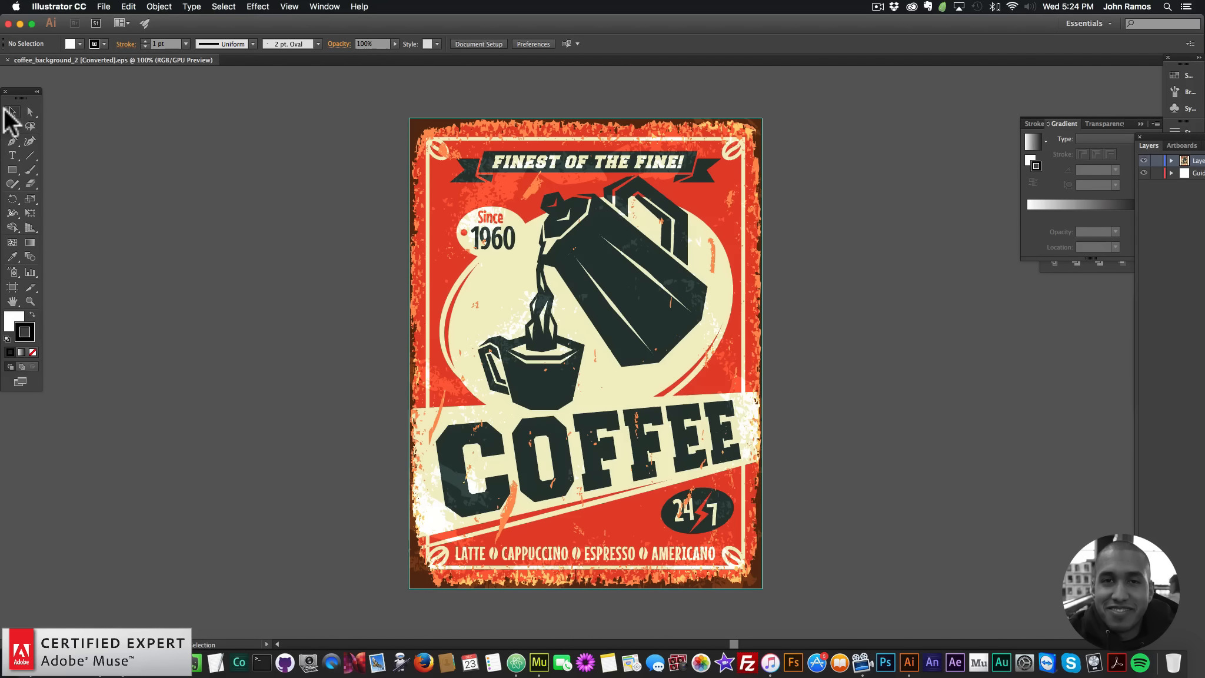
{"action": "left_click", "coordinate": [743, 209]}
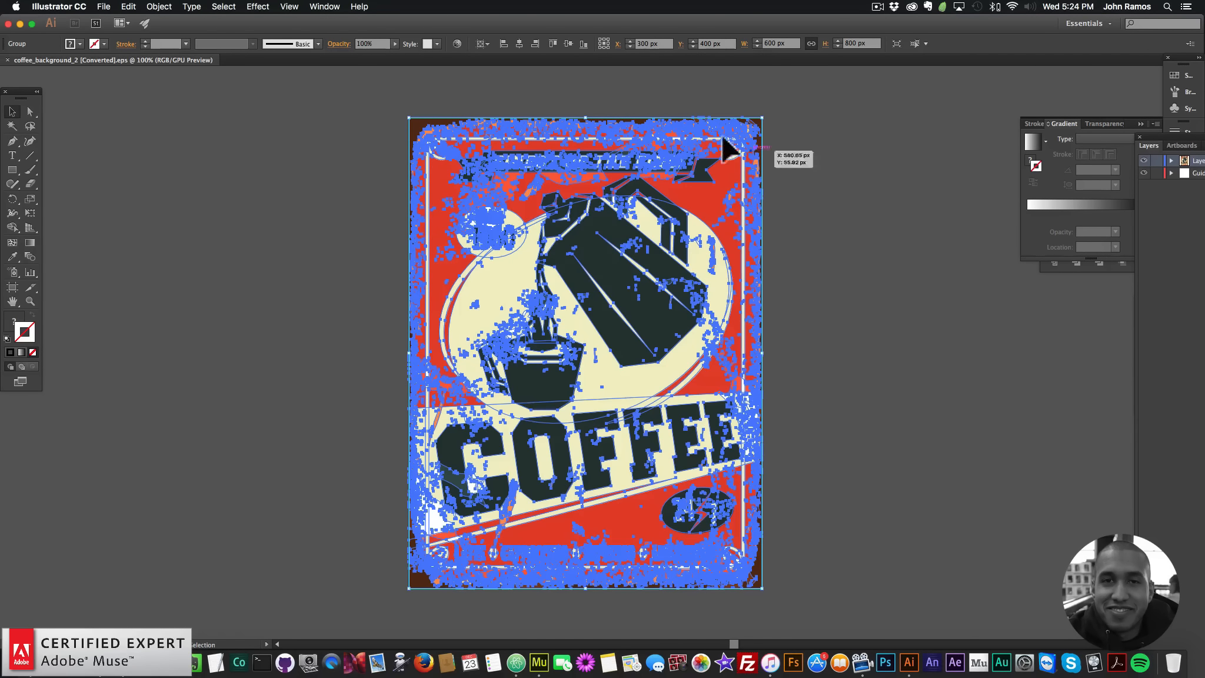
{"action": "right_click", "coordinate": [712, 137]}
{"action": "left_click", "coordinate": [732, 202]}
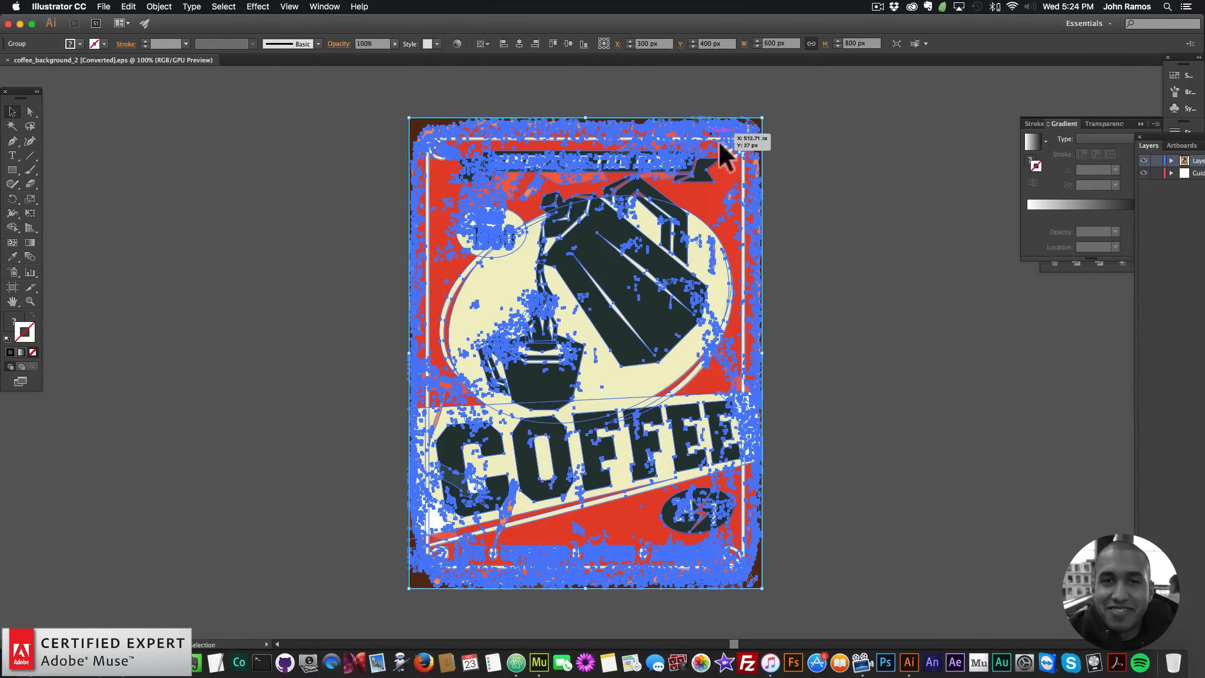
{"action": "right_click", "coordinate": [707, 134]}
{"action": "left_click", "coordinate": [738, 197]}
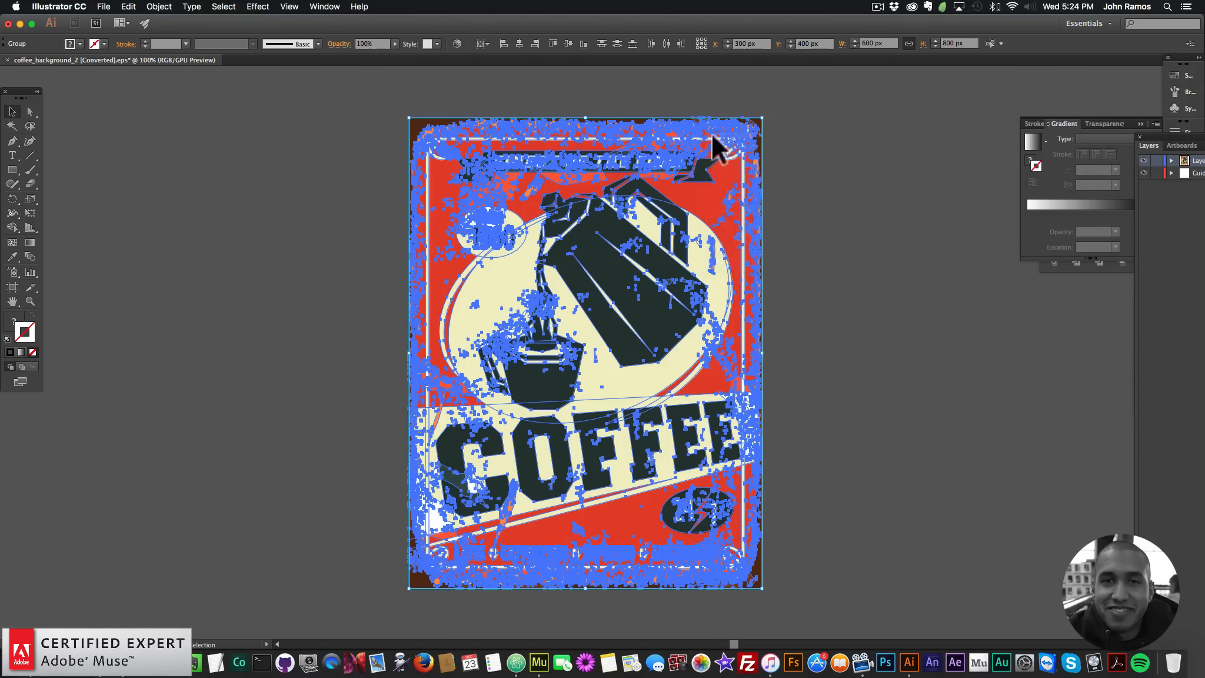
Try ungrouping the poster's artwork and texture once more, select individual pieces, and undo that ungrouping
{"action": "right_click", "coordinate": [711, 132]}
{"action": "left_click", "coordinate": [732, 198]}
{"action": "left_click", "coordinate": [847, 242]}
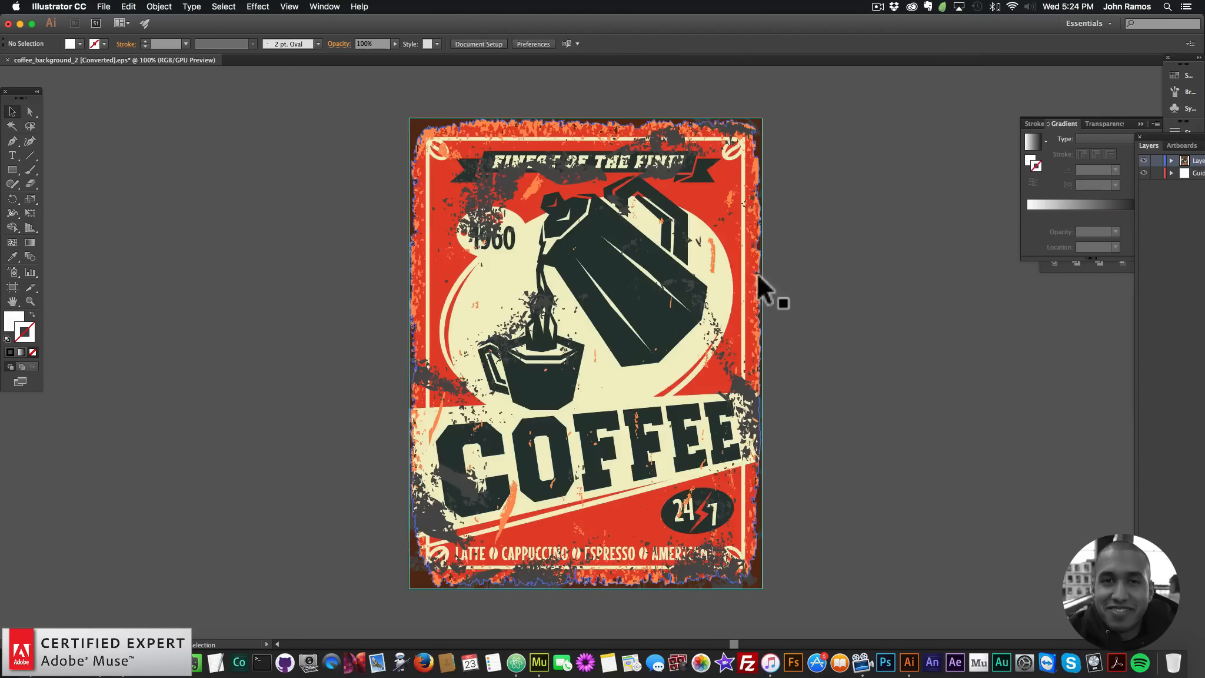
{"action": "left_click", "coordinate": [721, 253]}
{"action": "left_click", "coordinate": [753, 178]}
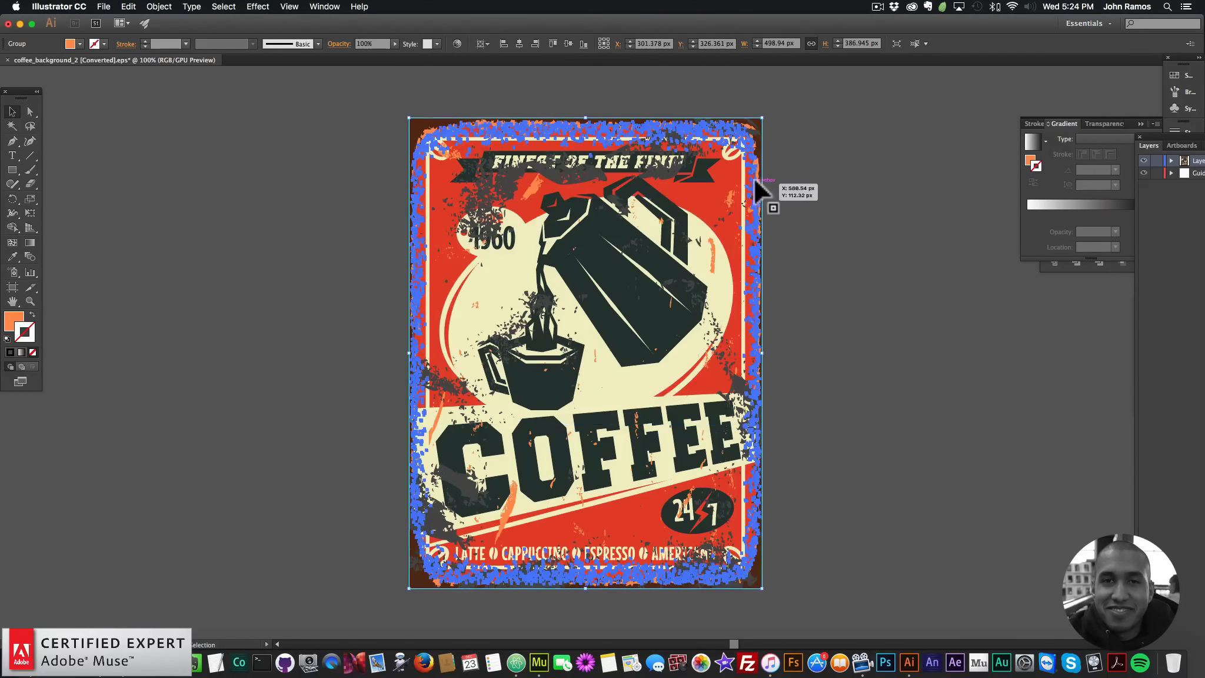
{"action": "key", "text": "super+z"}
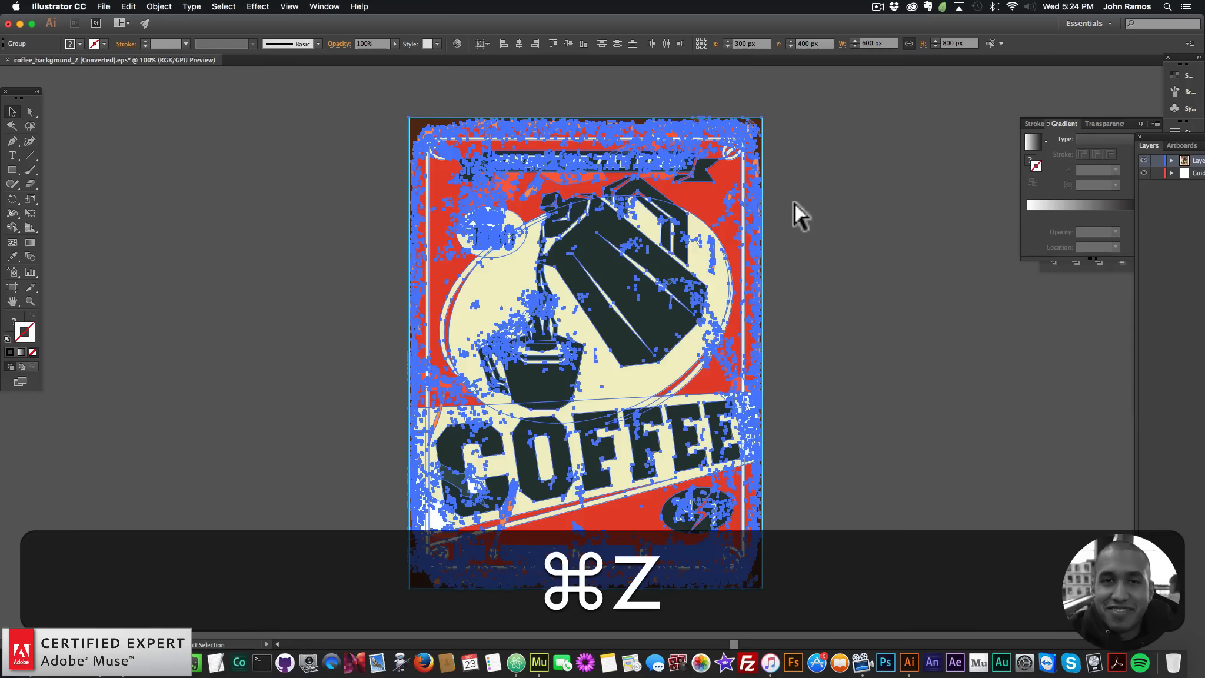
{"action": "left_click", "coordinate": [795, 203], "text": "super"}
{"action": "left_click", "coordinate": [762, 138]}
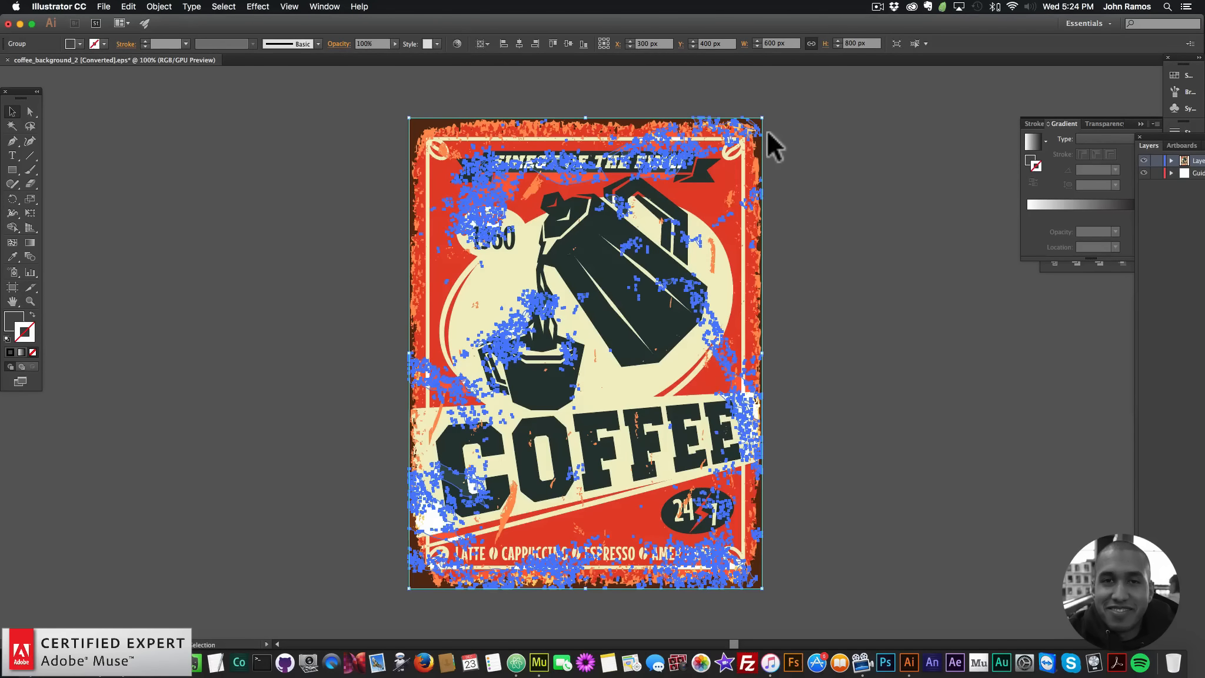
{"action": "left_click", "coordinate": [826, 139]}
Try deleting the cream background shapes and the grouped poster artwork, undoing each deletion
{"action": "left_click", "coordinate": [701, 301]}
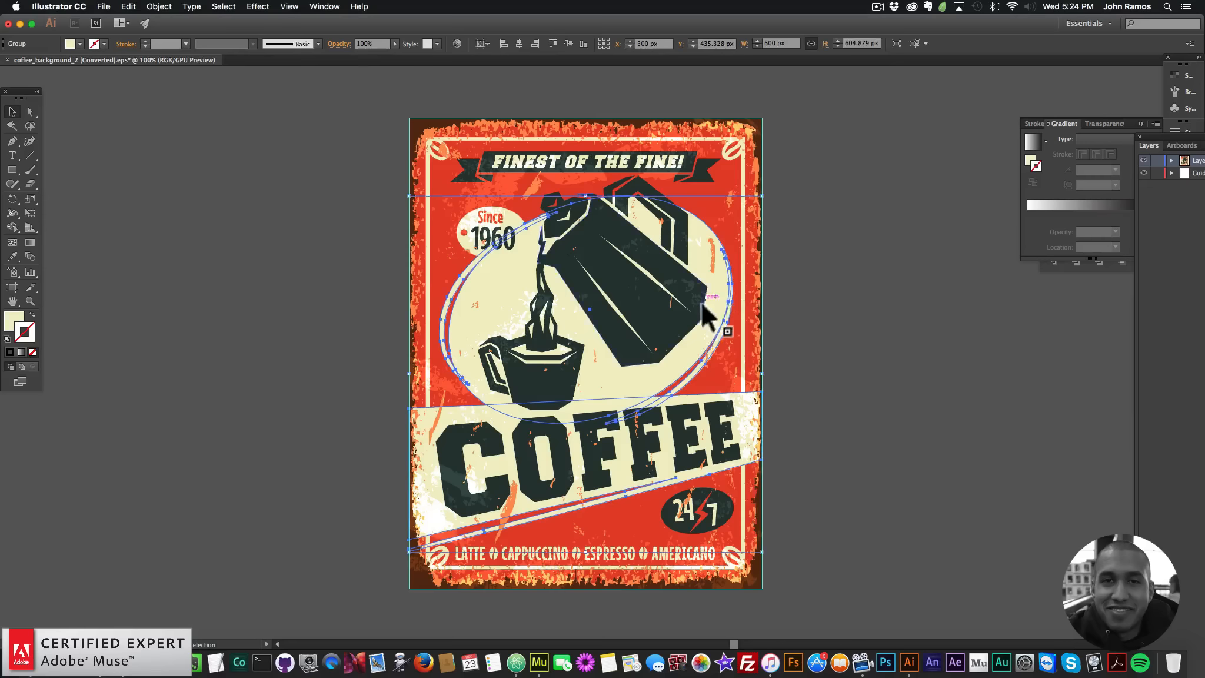
{"action": "key", "text": "BackSpace"}
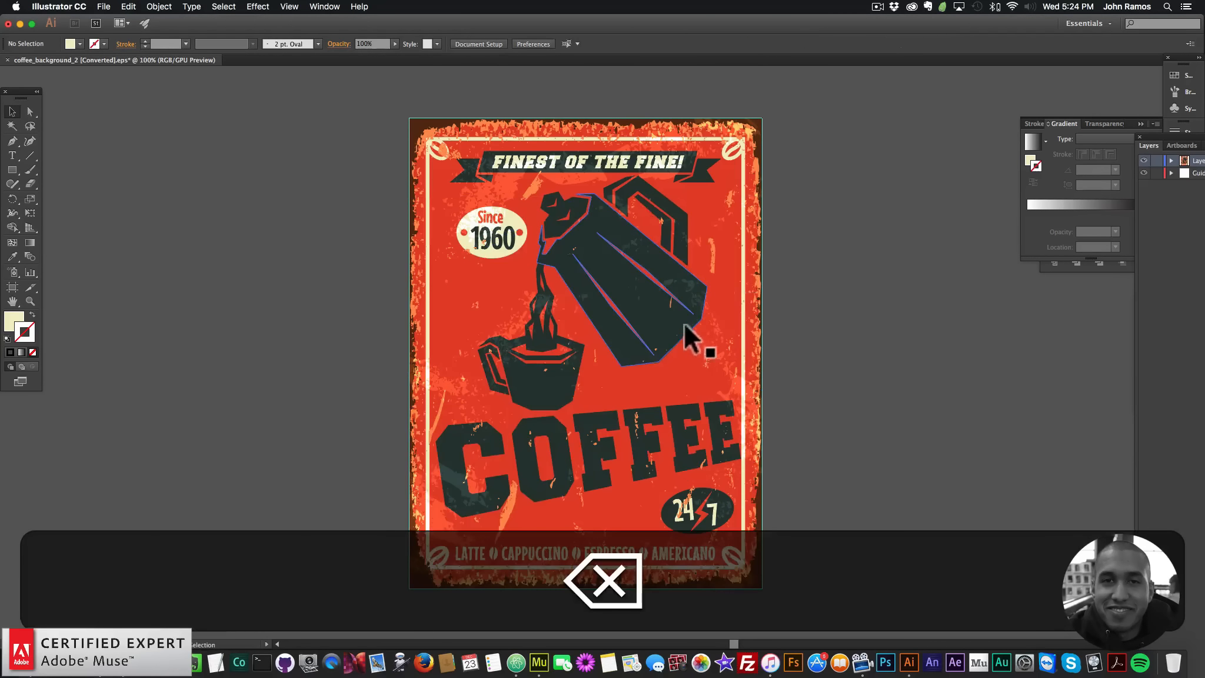
{"action": "key", "text": "super+z"}
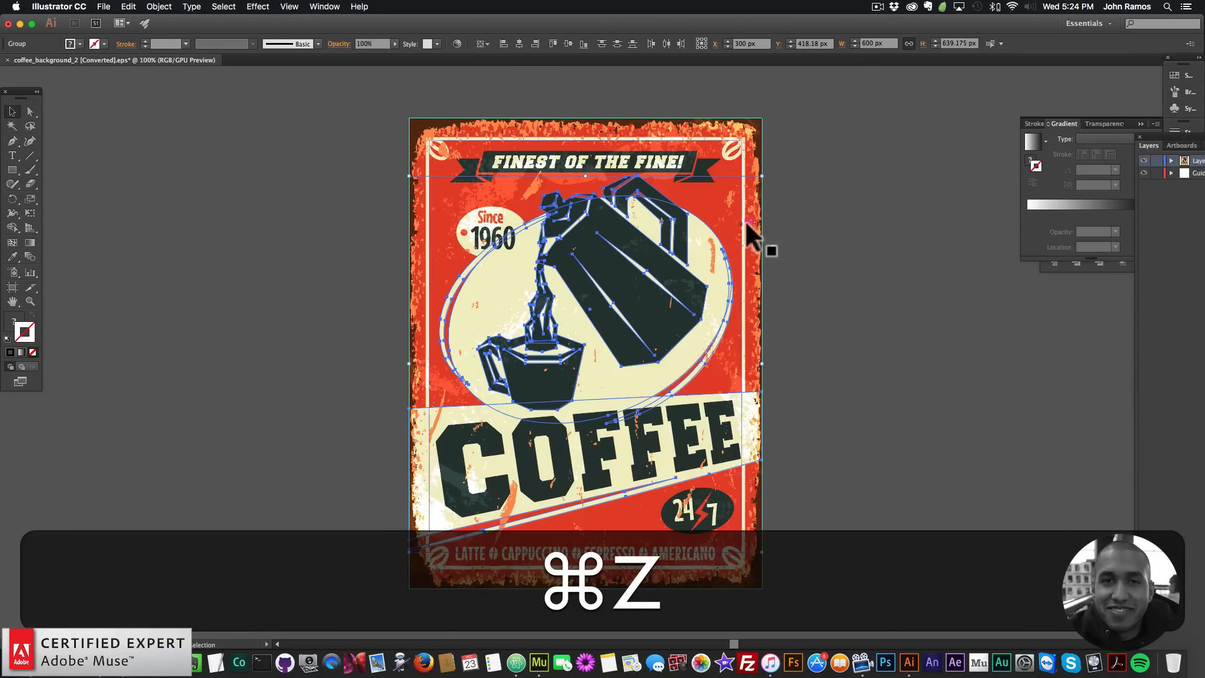
{"action": "key", "text": "super+z"}
{"action": "left_click", "coordinate": [808, 219]}
{"action": "left_click", "coordinate": [698, 248]}
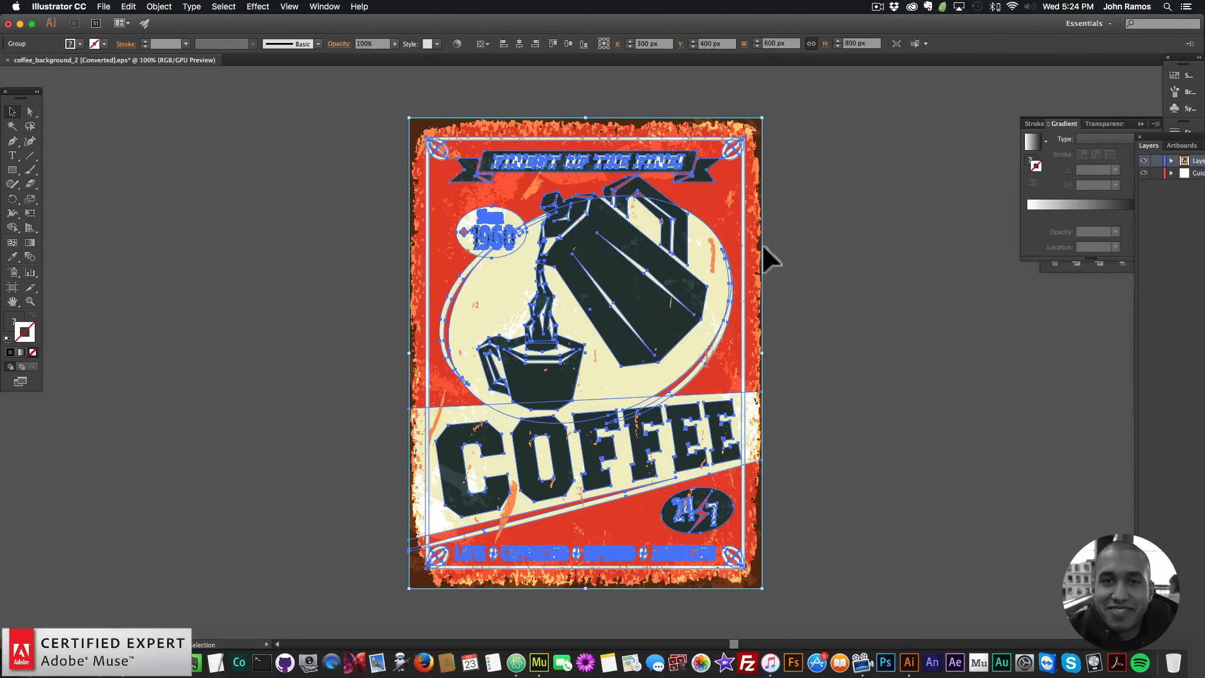
{"action": "key", "text": "BackSpace"}
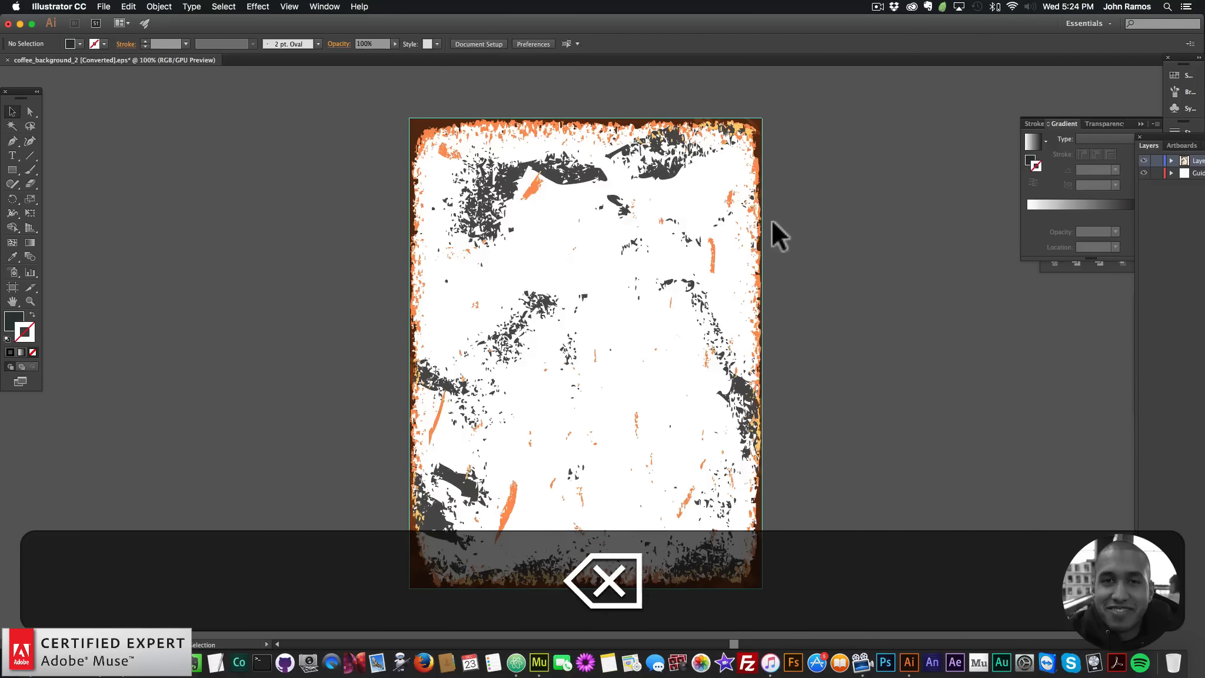
{"action": "key", "text": "super+z"}
Ungroup the poster artwork and delete the coffee pot and cup, the cream background shapes and the "Since 1960" badge
{"action": "right_click", "coordinate": [744, 160]}
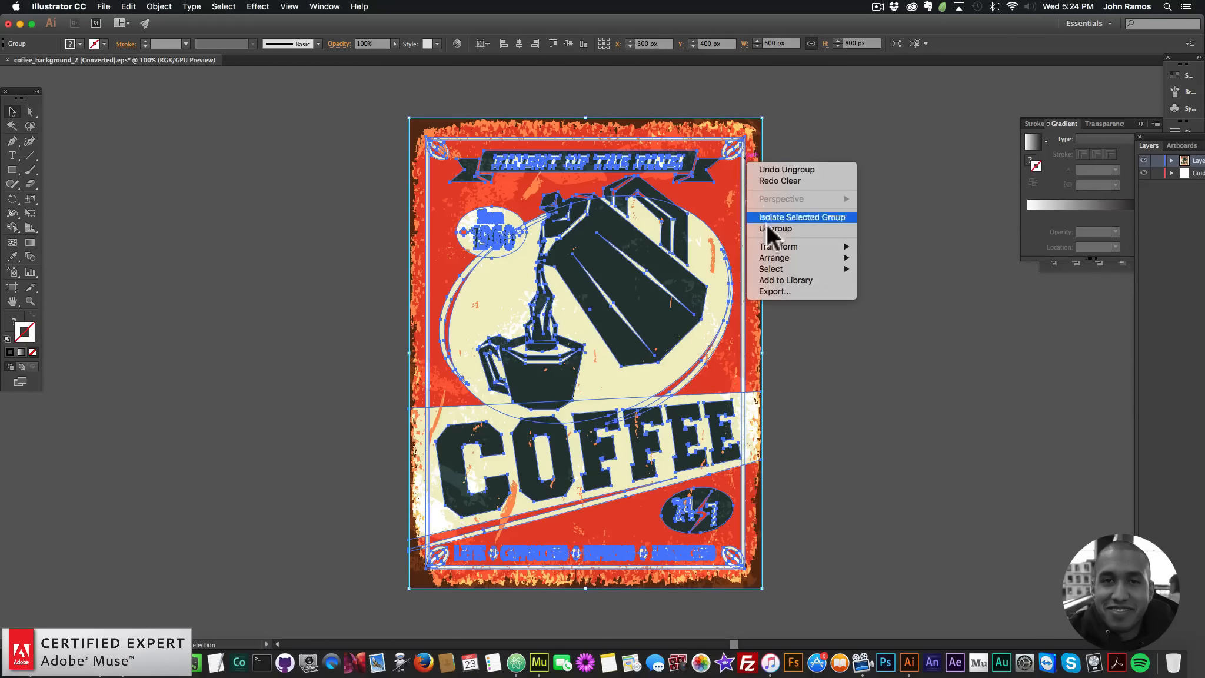
{"action": "left_click", "coordinate": [837, 236]}
{"action": "left_click", "coordinate": [677, 309]}
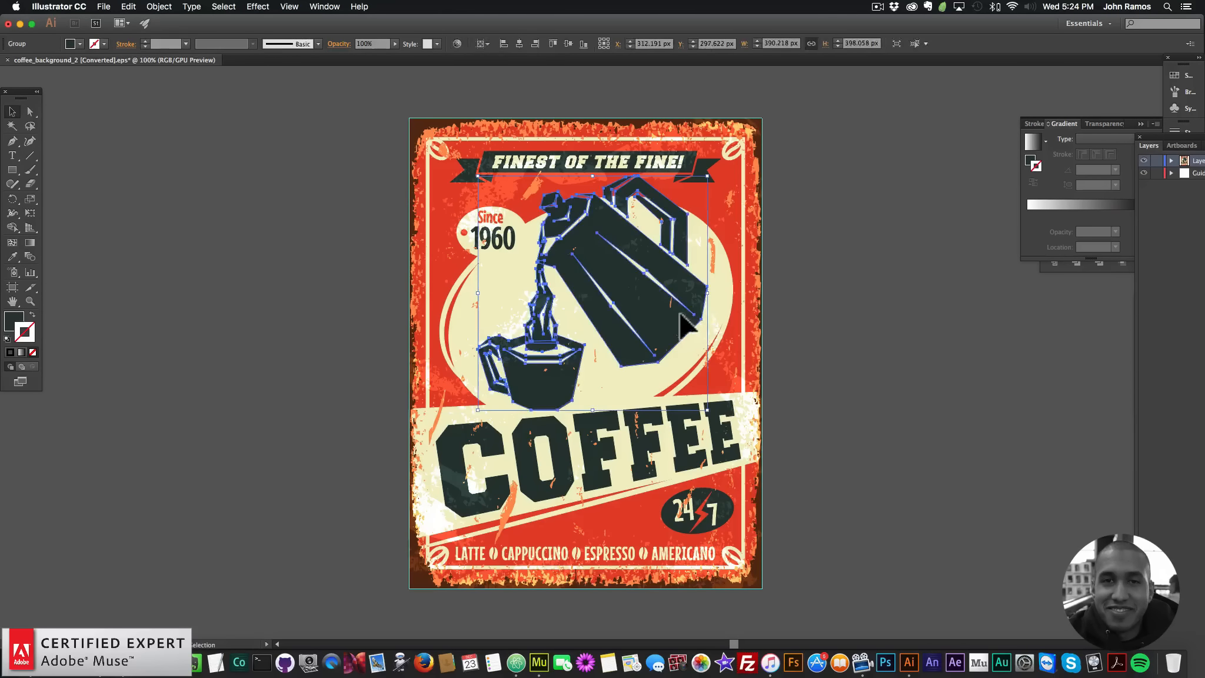
{"action": "key", "text": "BackSpace"}
{"action": "left_click", "coordinate": [660, 317]}
{"action": "key", "text": "BackSpace"}
{"action": "left_click", "coordinate": [510, 242]}
{"action": "key", "text": "BackSpace"}
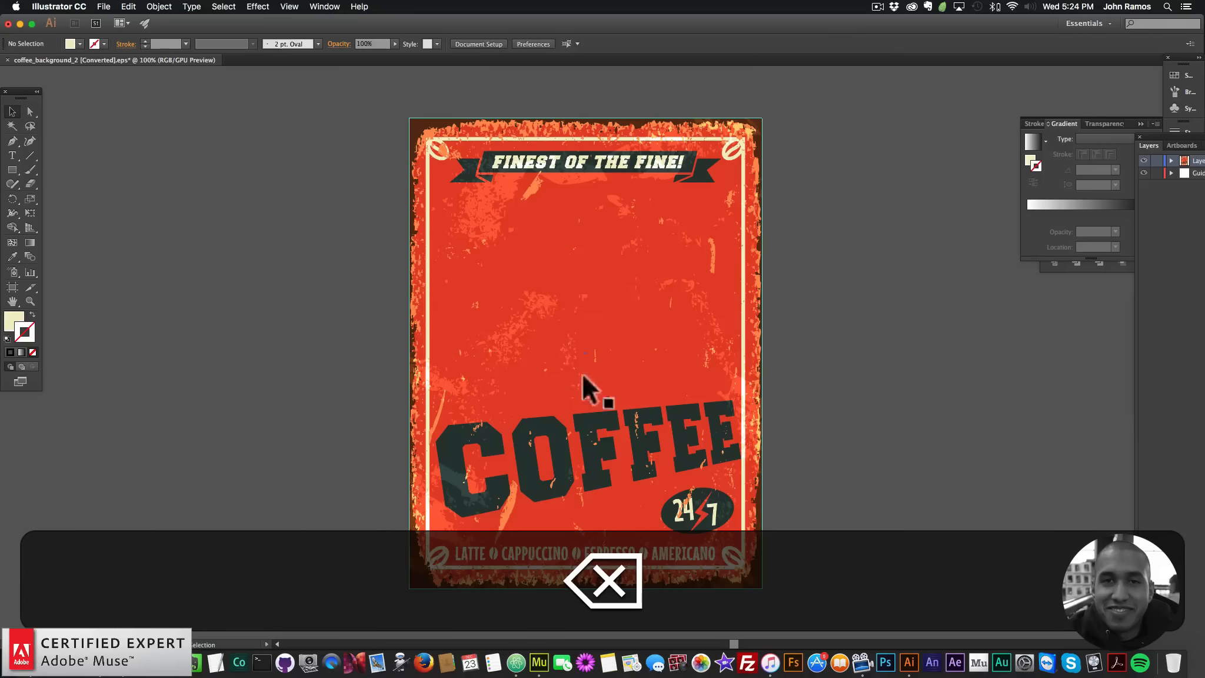
Delete the COFFEE lettering, 24/7 badge, drinks line, "FINEST OF THE FINE!" banner and cream border frame, keeping only the textured red background
{"action": "left_click", "coordinate": [591, 433]}
{"action": "key", "text": "BackSpace"}
{"action": "left_click", "coordinate": [694, 507]}
{"action": "key", "text": "BackSpace"}
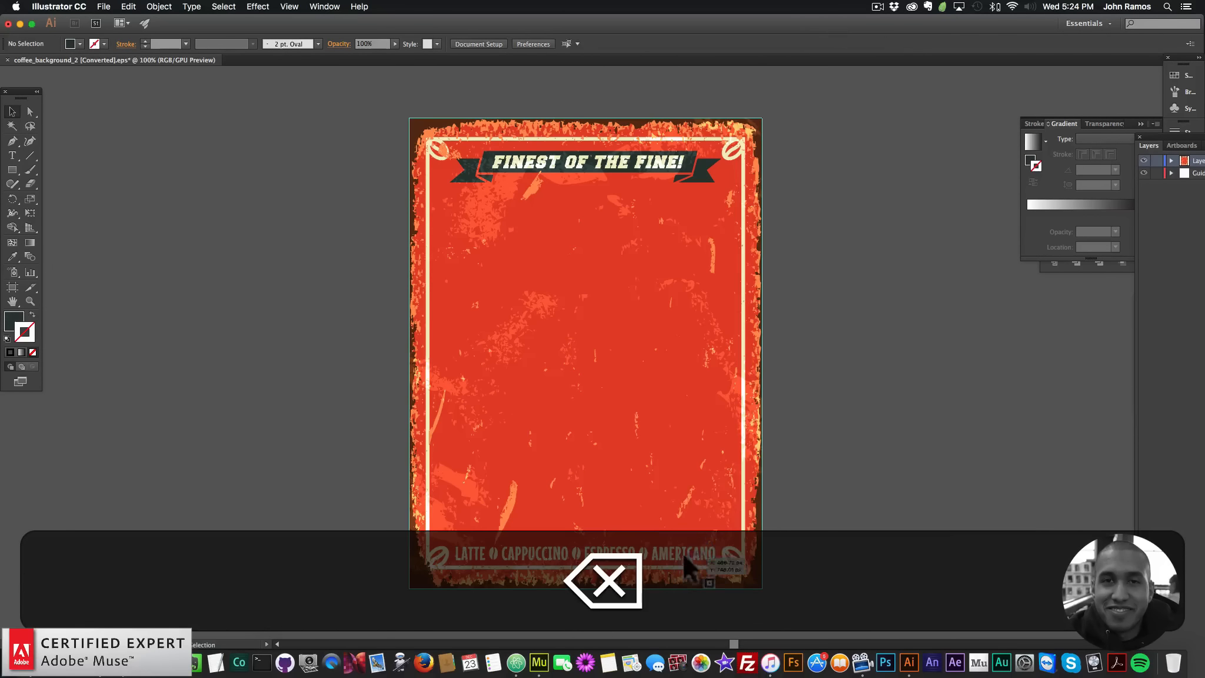
{"action": "left_click", "coordinate": [662, 550]}
{"action": "key", "text": "BackSpace"}
{"action": "left_click", "coordinate": [616, 160]}
{"action": "key", "text": "BackSpace"}
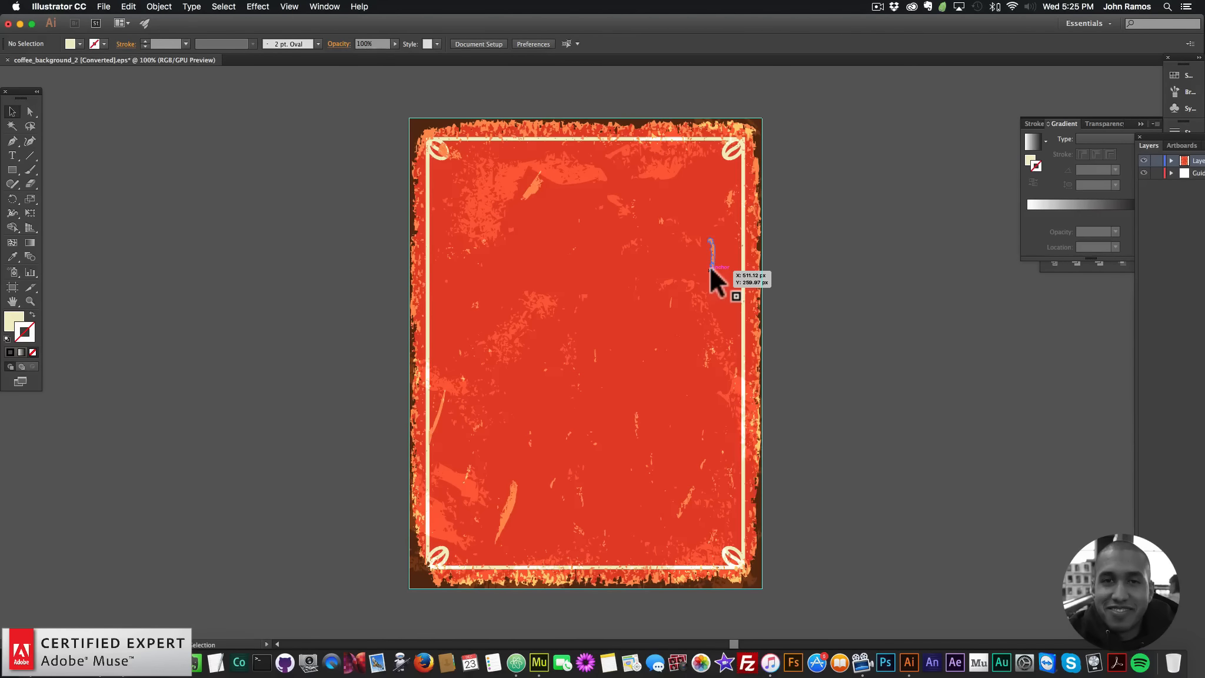
{"action": "left_click", "coordinate": [742, 251]}
{"action": "key", "text": "BackSpace"}
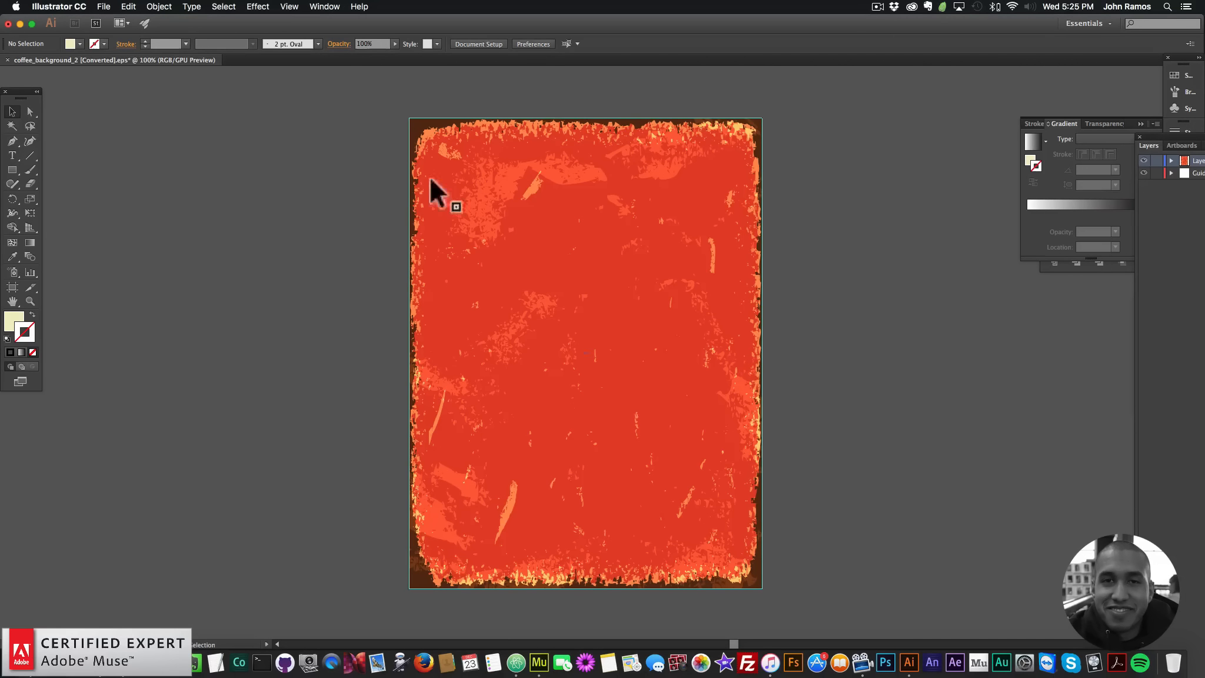
Save the red background for web as a PNG-24 named muse-for-you-image1 in the video folder
{"action": "left_click", "coordinate": [105, 6]}
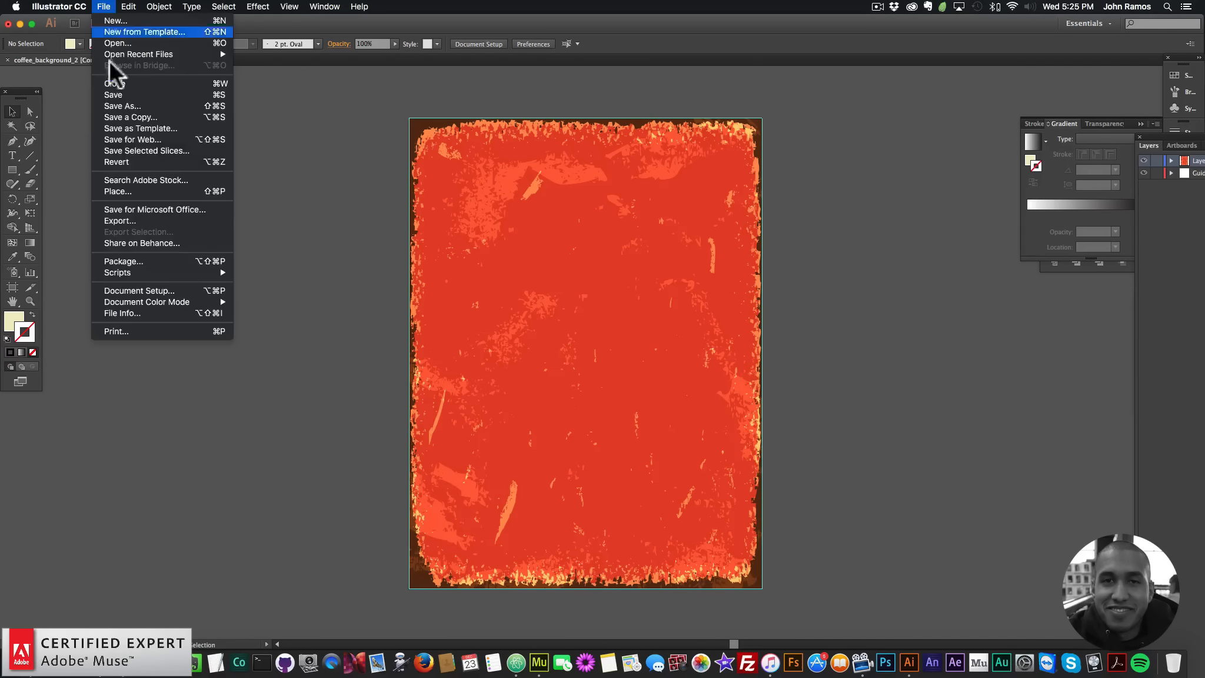
{"action": "left_click", "coordinate": [128, 135]}
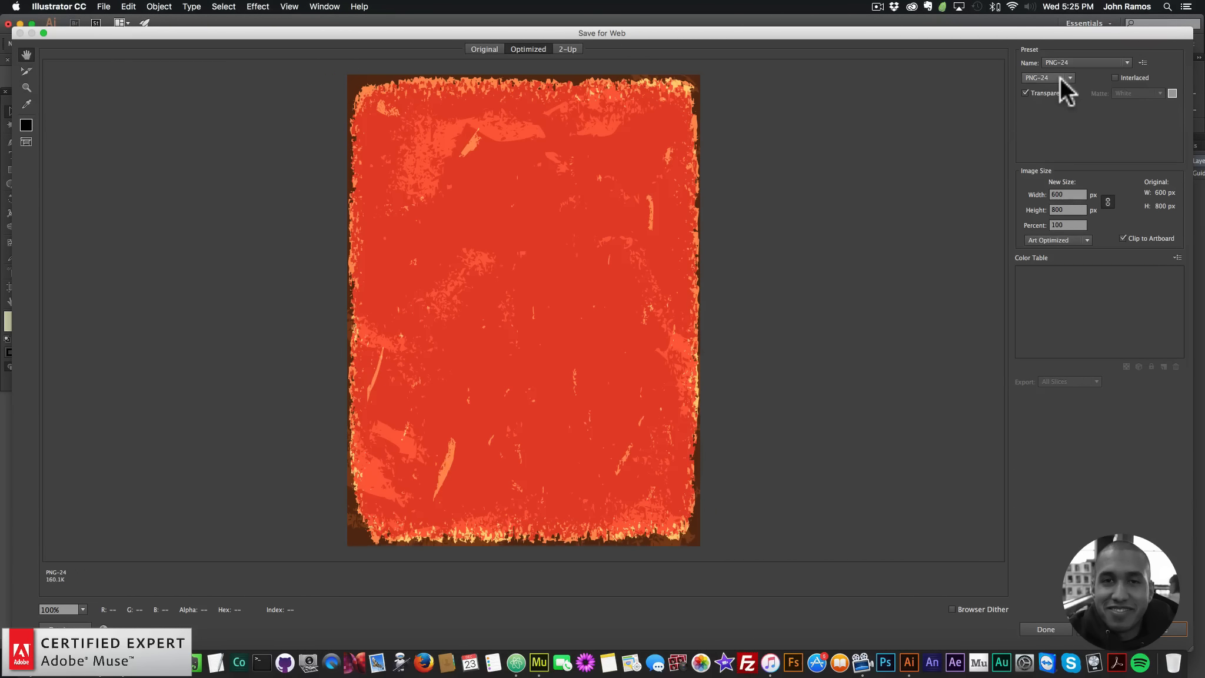
{"action": "left_click", "coordinate": [1157, 627]}
{"action": "left_click", "coordinate": [486, 93]}
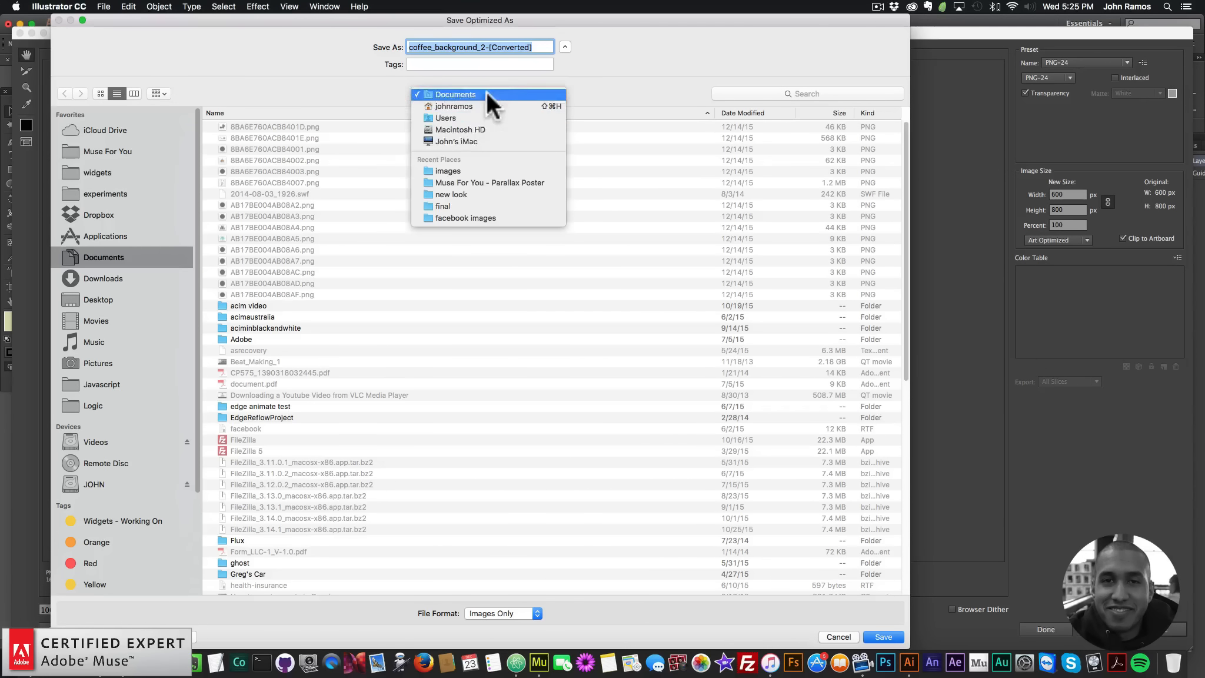
{"action": "left_click", "coordinate": [463, 153]}
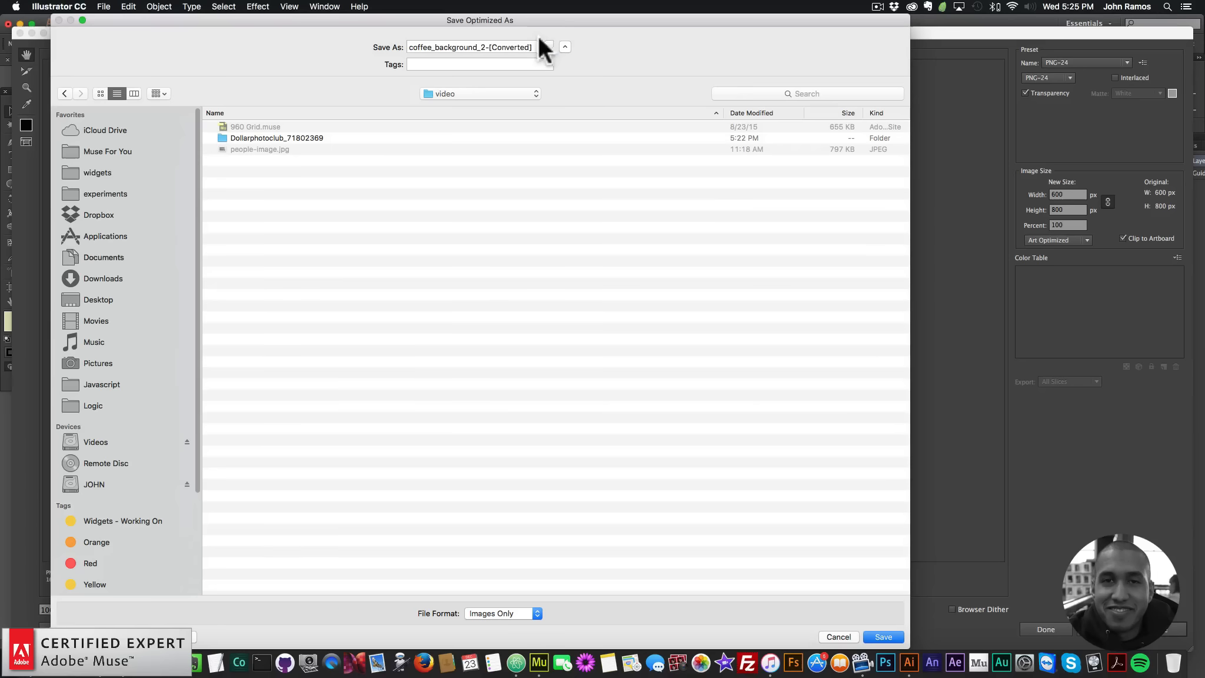
{"action": "left_click", "coordinate": [533, 47]}
{"action": "left_click_drag", "start_coordinate": [534, 47], "coordinate": [343, 39]}
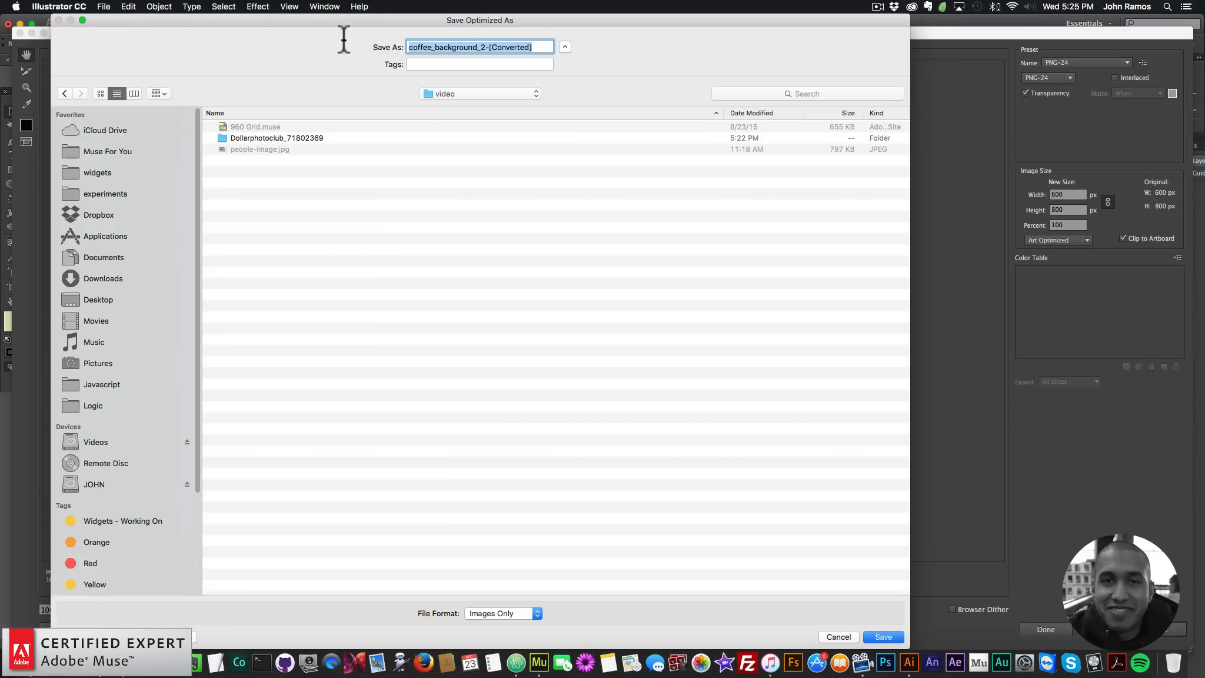
{"action": "type", "text": "muse-for-you-image"}
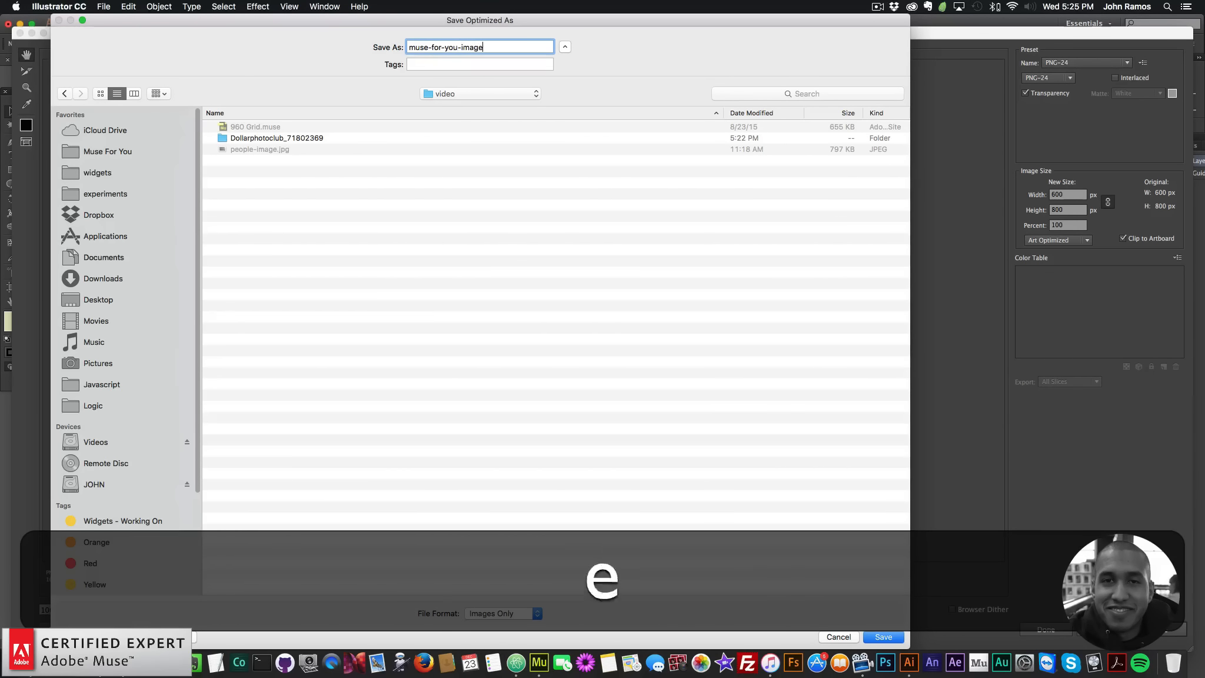
{"action": "type", "text": "1"}
{"action": "key", "text": "Return"}
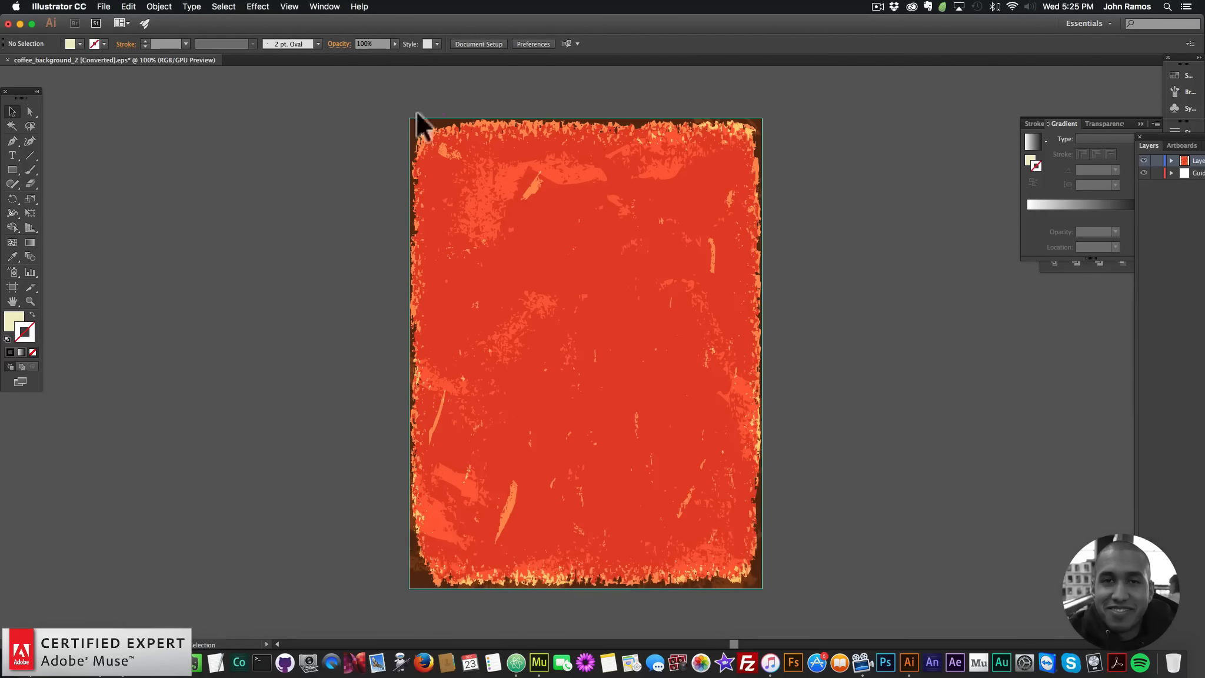
Undo the deletion of the cream border frame with its corner ornaments and clear the selection
{"action": "key", "text": "super+z"}
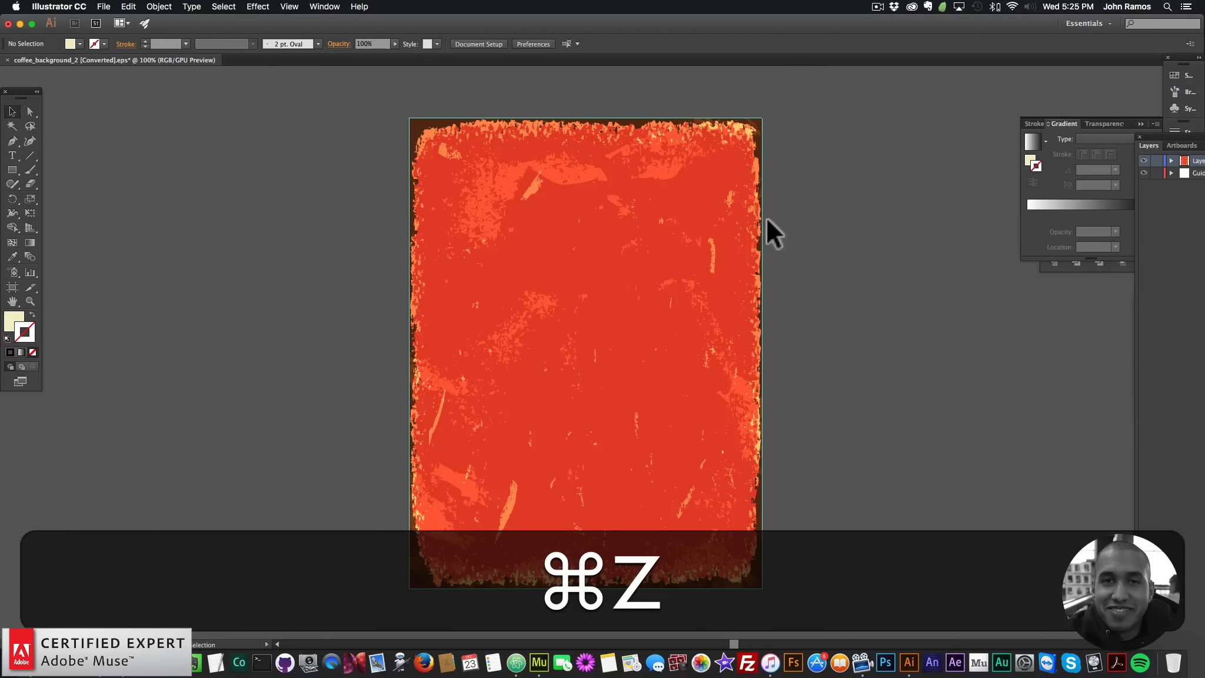
{"action": "key", "text": "super+z"}
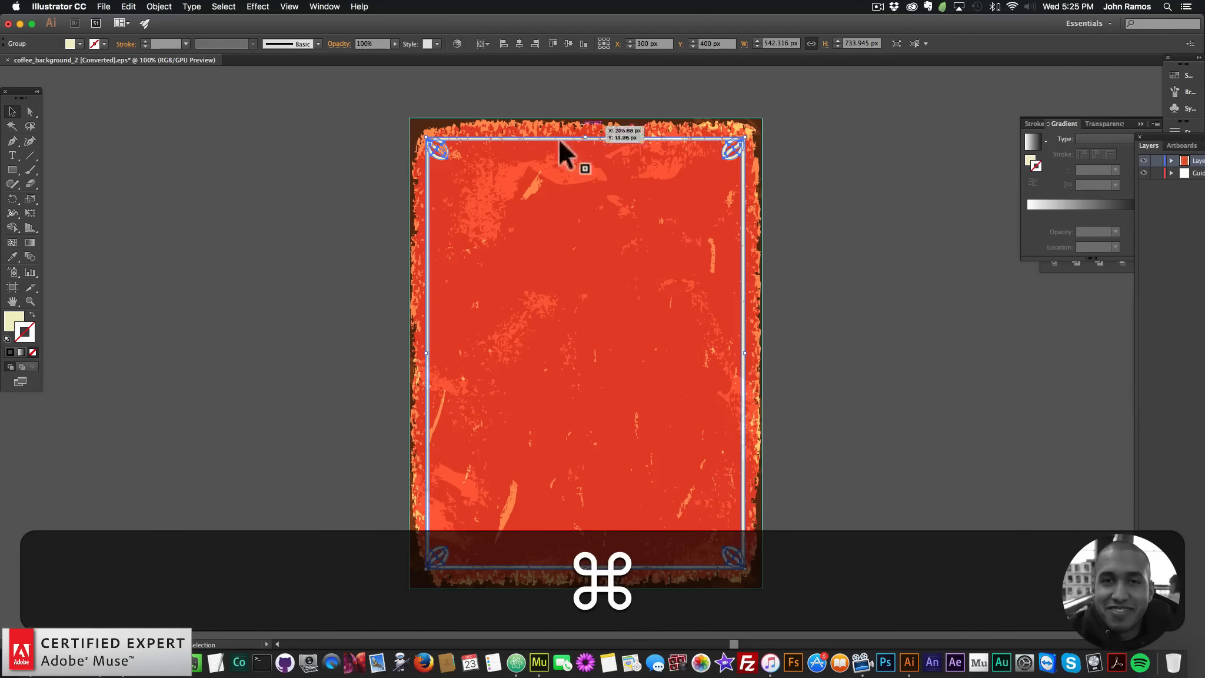
{"action": "left_click", "coordinate": [775, 183]}
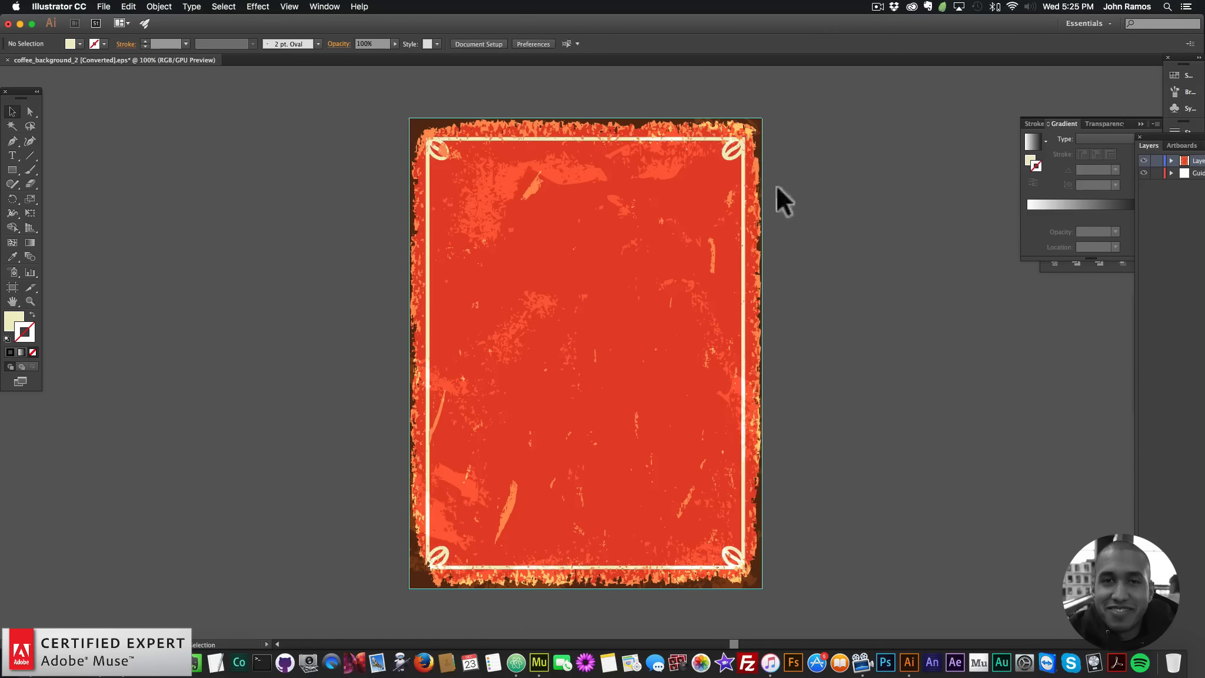
Delete the distressed texture overlay and the solid red background, keeping only the cream border frame with its corner ornaments
{"action": "left_click", "coordinate": [754, 198]}
{"action": "key", "text": "BackSpace"}
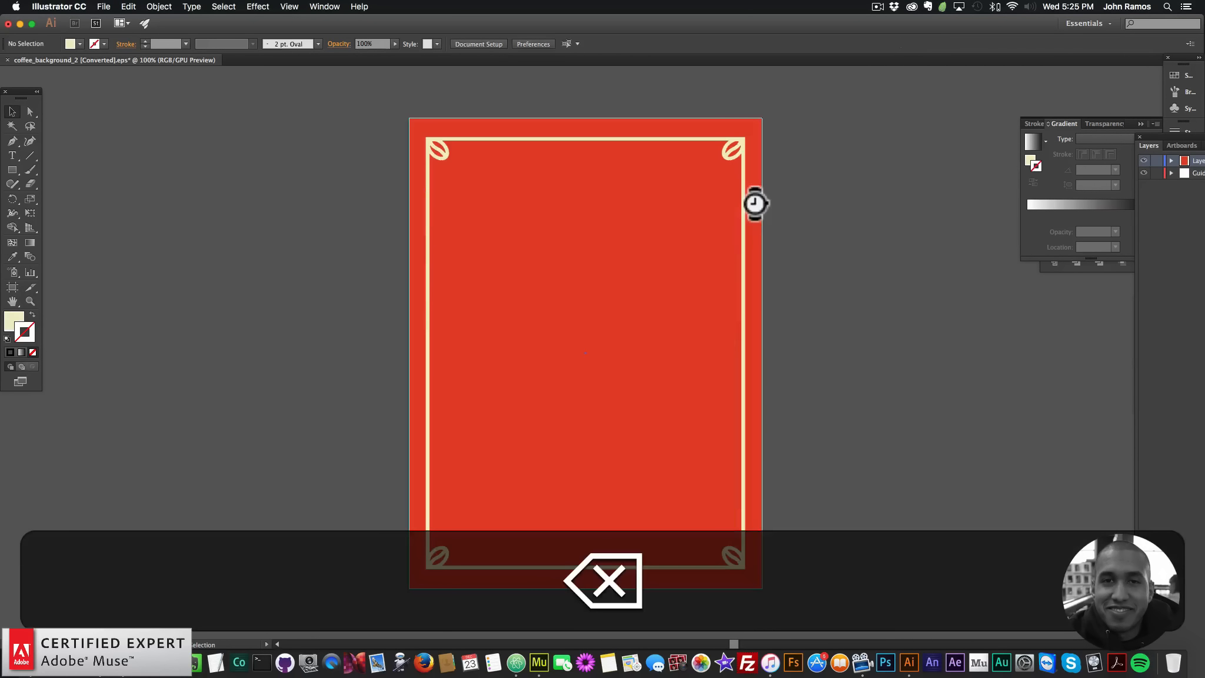
{"action": "left_click", "coordinate": [756, 200]}
{"action": "key", "text": "BackSpace"}
{"action": "key", "text": "backslash"}
{"action": "left_click", "coordinate": [755, 190]}
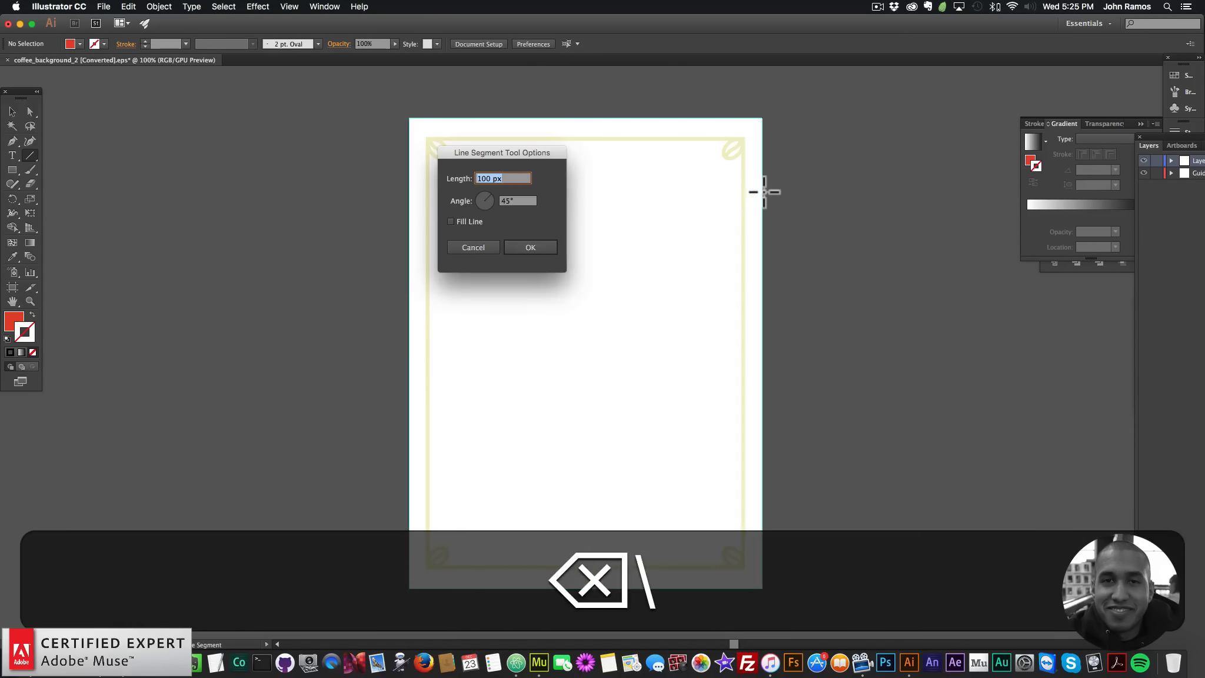
{"action": "key", "text": "Return"}
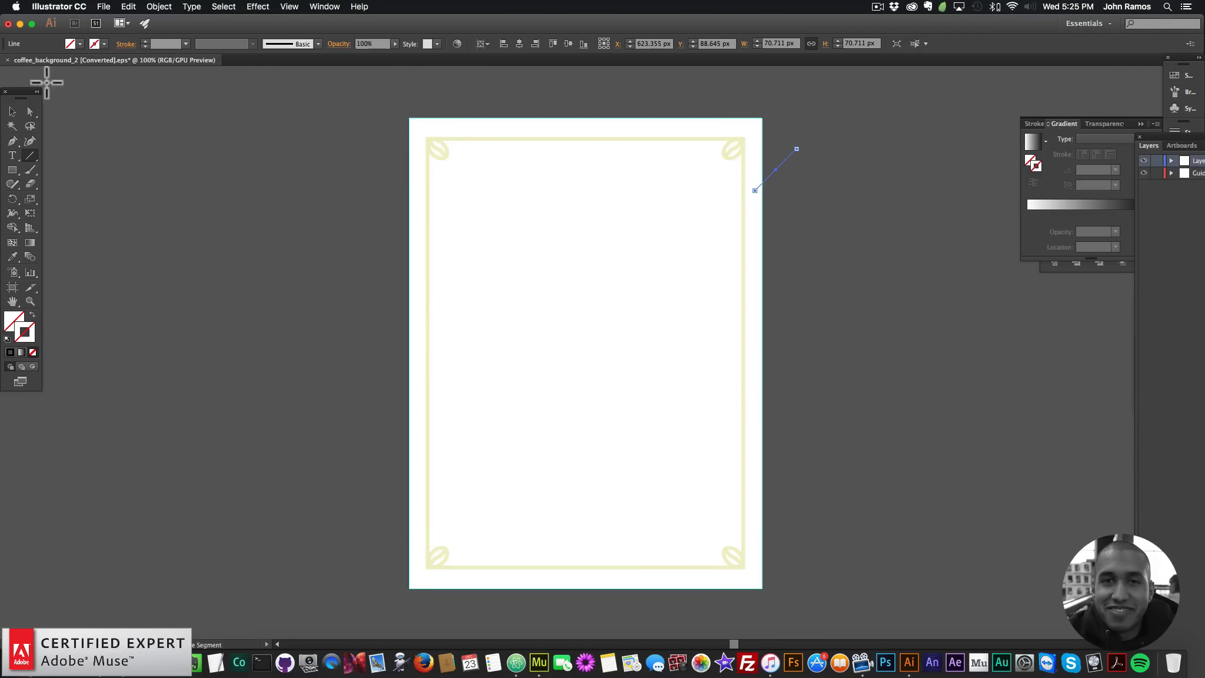
{"action": "left_click", "coordinate": [12, 112]}
{"action": "key", "text": "super+z"}
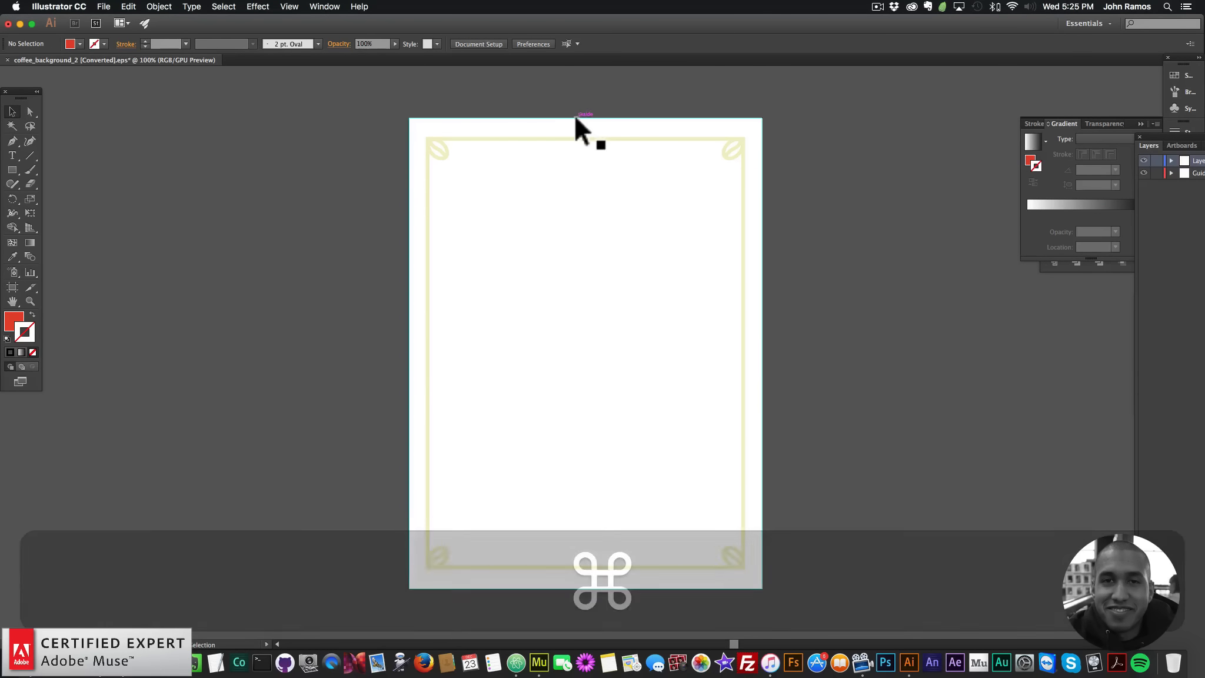
Save the cream border frame for web as a transparent PNG-24 named muse-for-you-image-2 in the video folder
{"action": "left_click", "coordinate": [103, 7]}
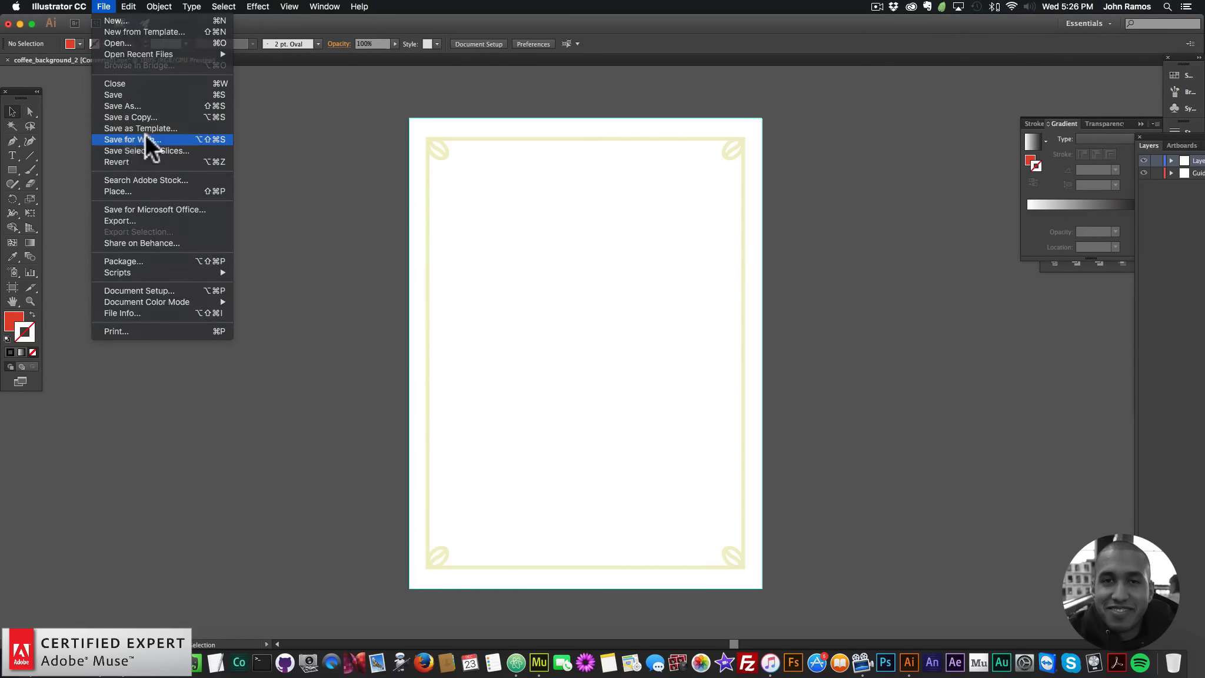
{"action": "left_click", "coordinate": [145, 138]}
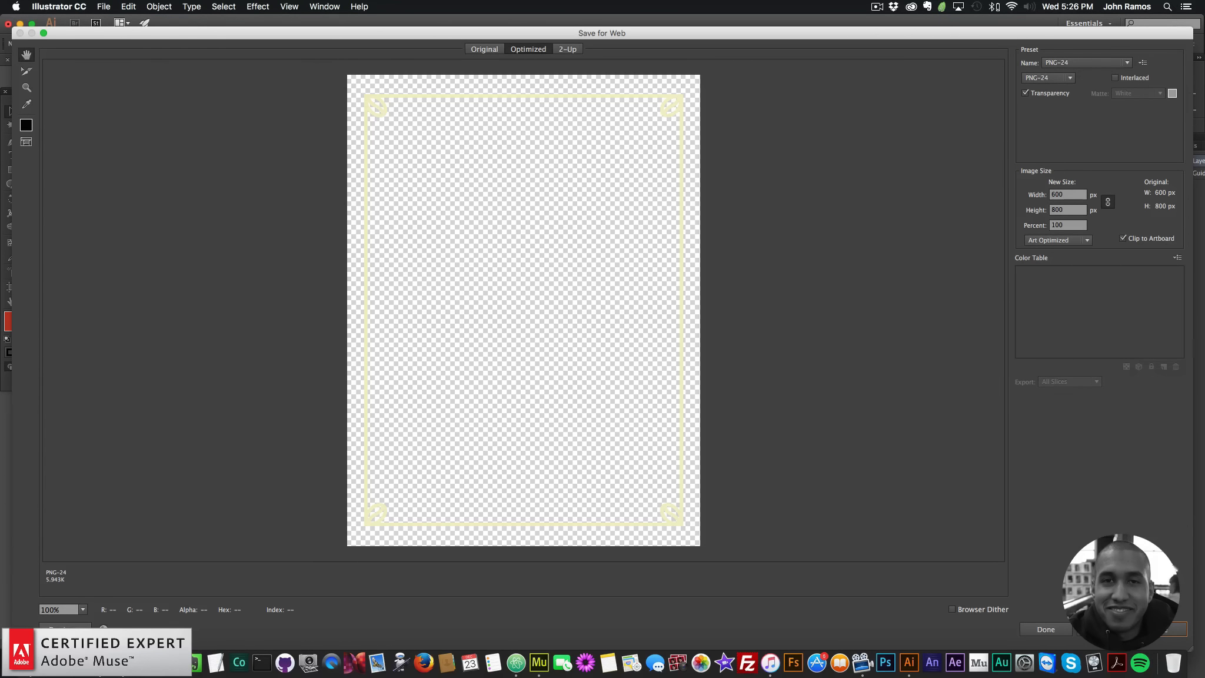
{"action": "left_click", "coordinate": [1167, 629]}
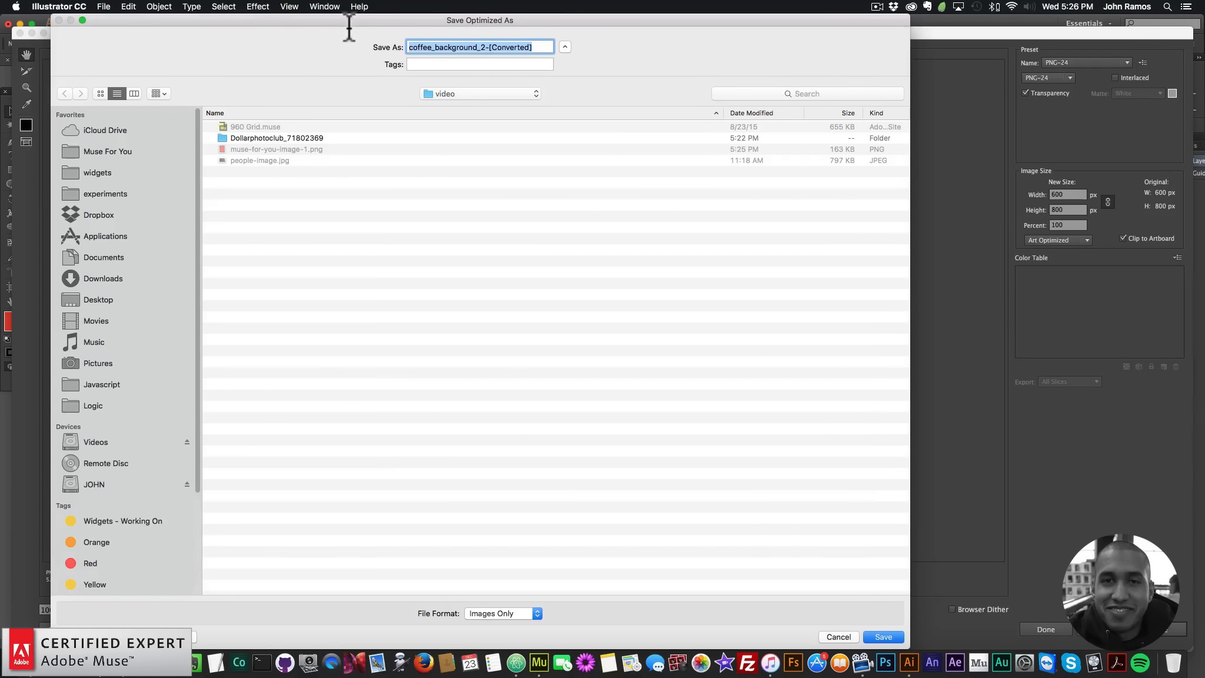
{"action": "type", "text": "muse-forr"}
{"action": "key", "text": "BackSpace"}
{"action": "type", "text": "-"}
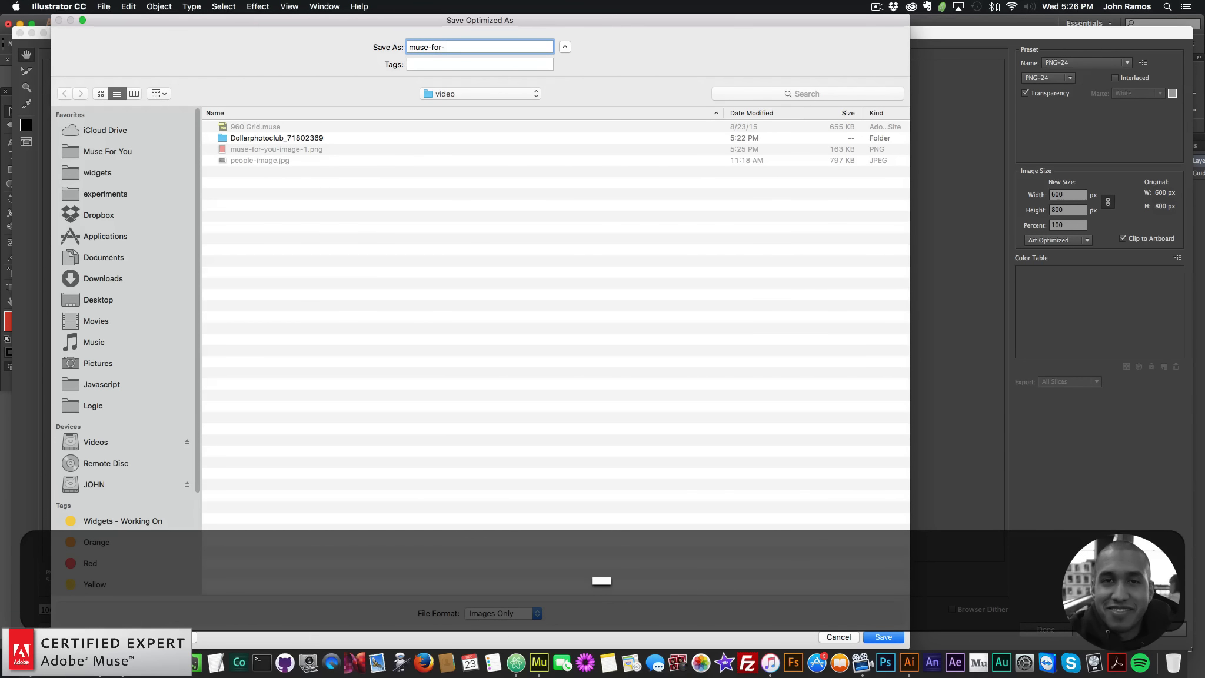
{"action": "type", "text": "you-image-2"}
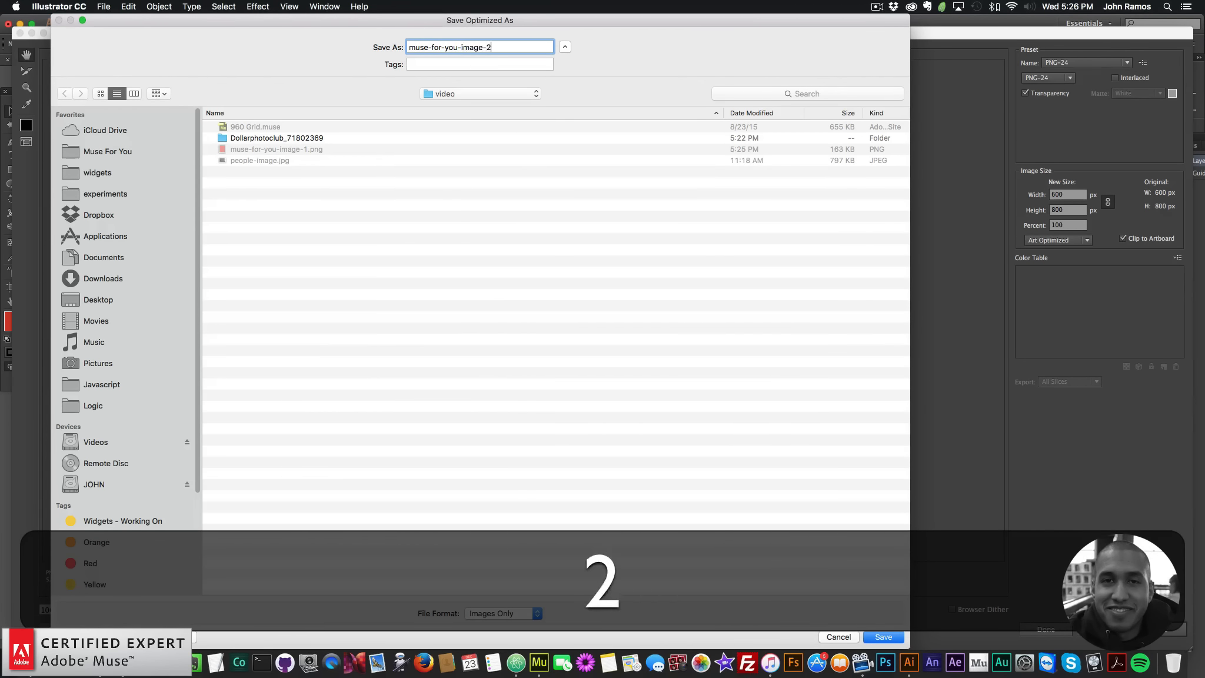
{"action": "key", "text": "Return"}
Undo all the deletions and the ungrouping to bring back the complete coffee poster artwork
{"action": "key", "text": "super+z"}
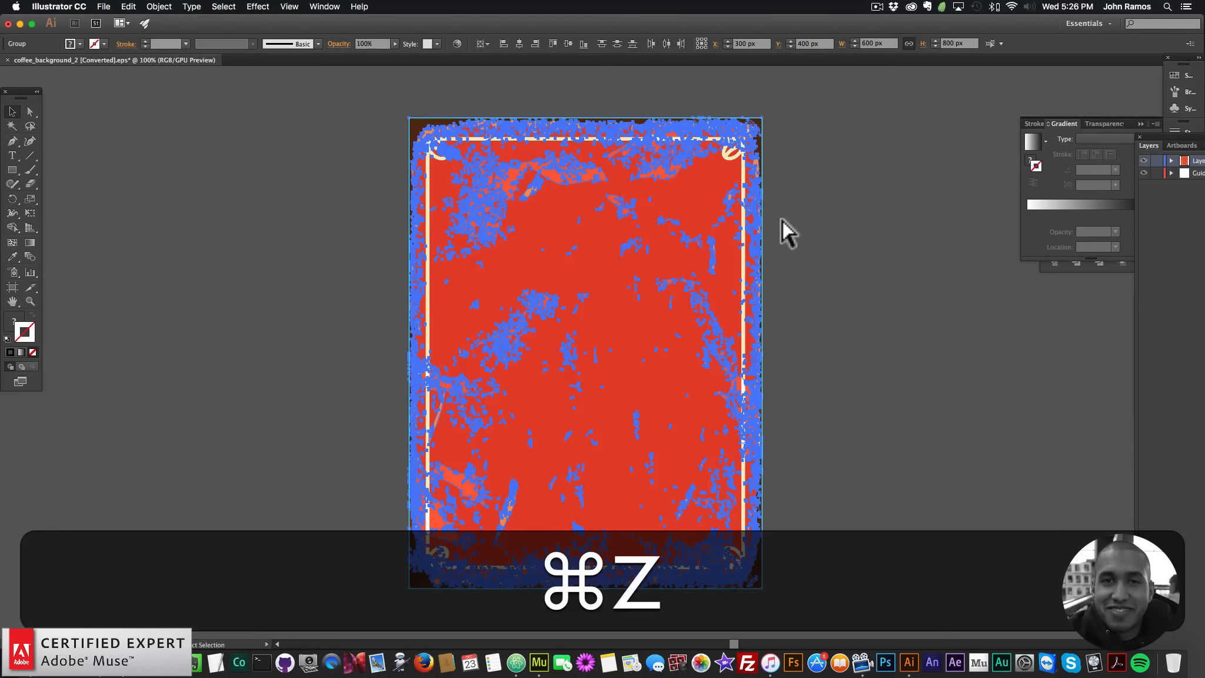
{"action": "key", "text": "super+z"}
{"action": "key", "text": "super+z"}
{"action": "key", "text": "super+z"}
{"action": "key", "text": "super+z"}
{"action": "key", "text": "super+z"}
{"action": "key", "text": "super+z"}
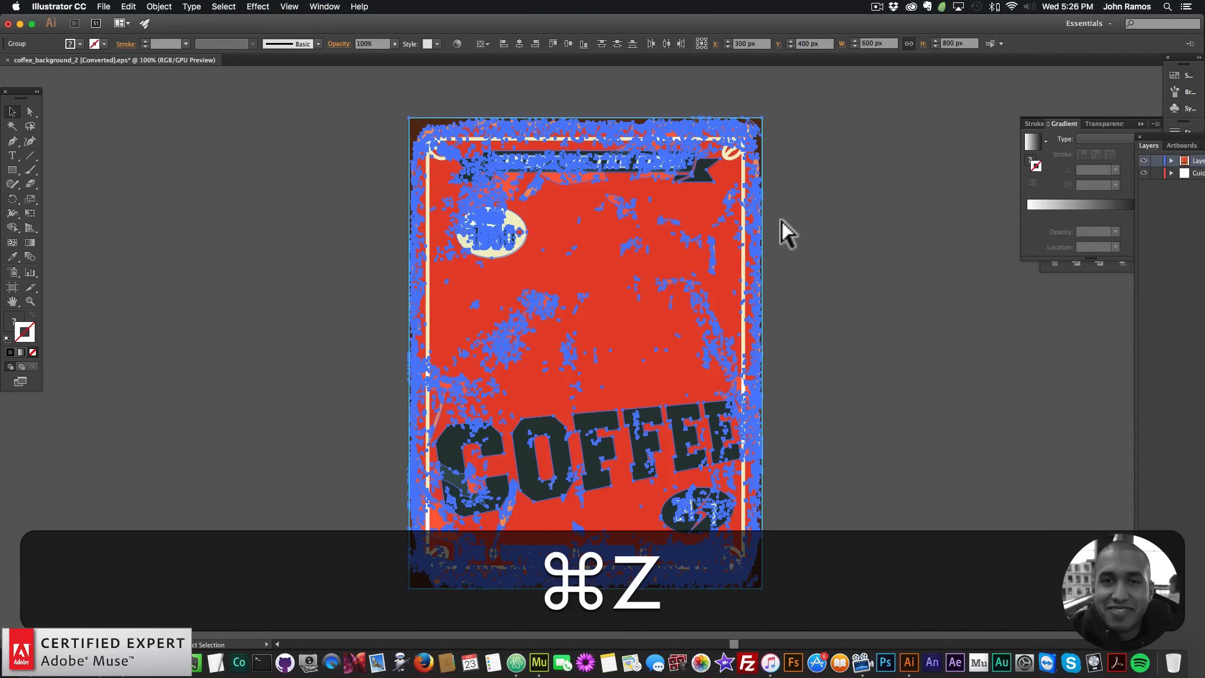
{"action": "key", "text": "super+z"}
{"action": "key", "text": "super+z"}
{"action": "key", "text": "super+z"}
{"action": "key", "text": "super+z"}
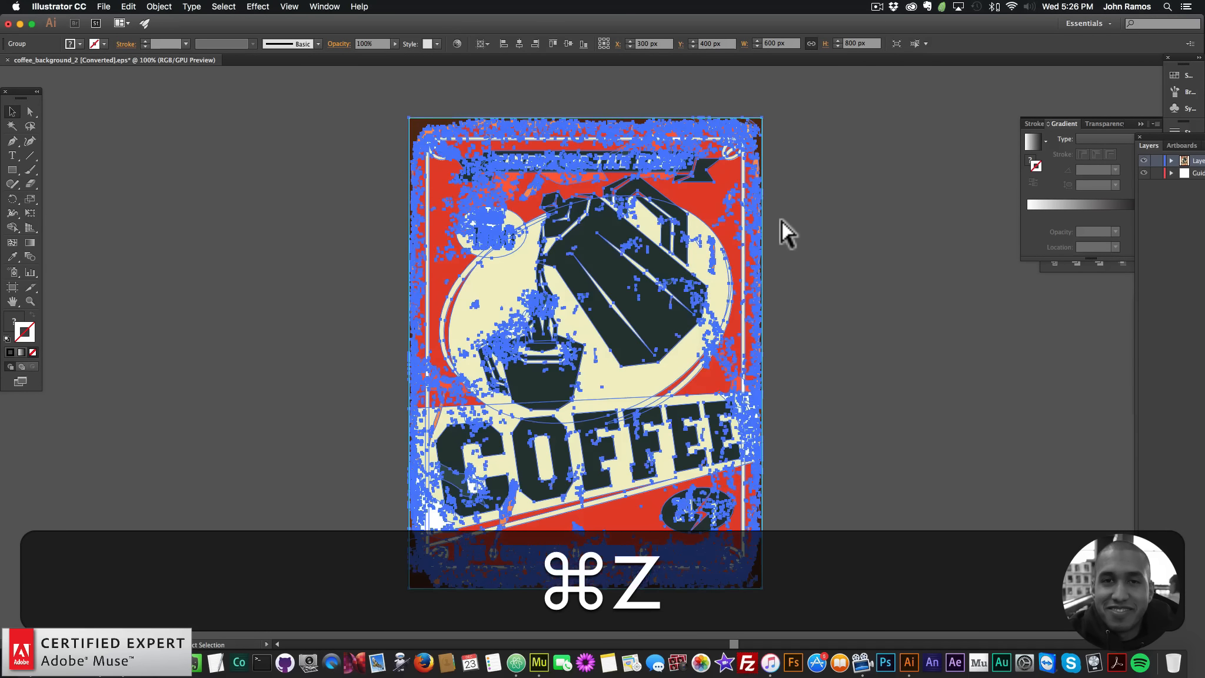
Ungroup the full poster artwork and delete its distressed texture overlay
{"action": "left_click", "coordinate": [755, 133]}
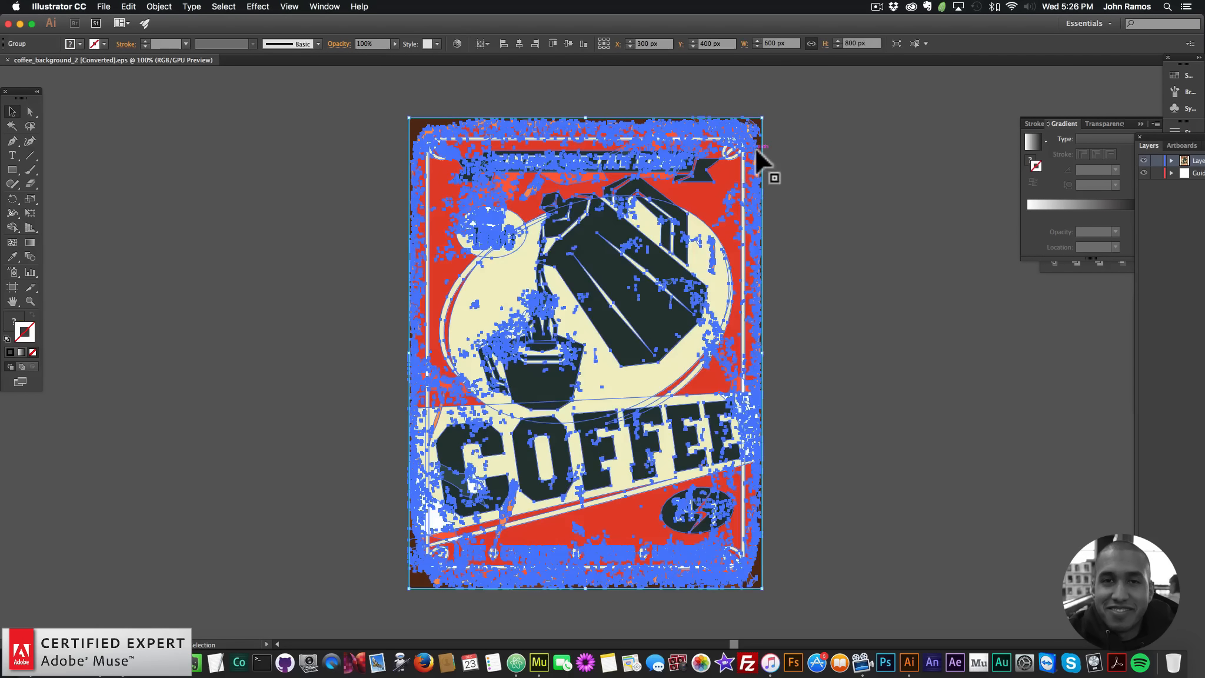
{"action": "key", "text": "BackSpace"}
{"action": "key", "text": "super+z"}
{"action": "right_click", "coordinate": [747, 141]}
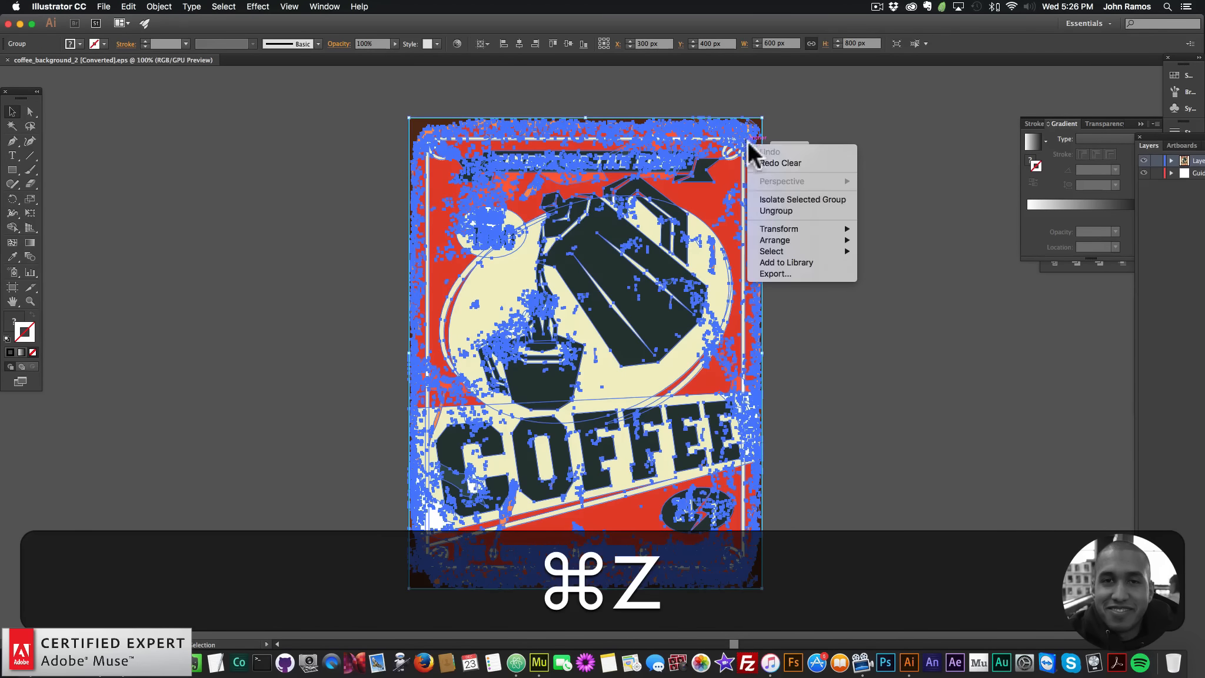
{"action": "left_click", "coordinate": [768, 210]}
{"action": "left_click", "coordinate": [859, 248]}
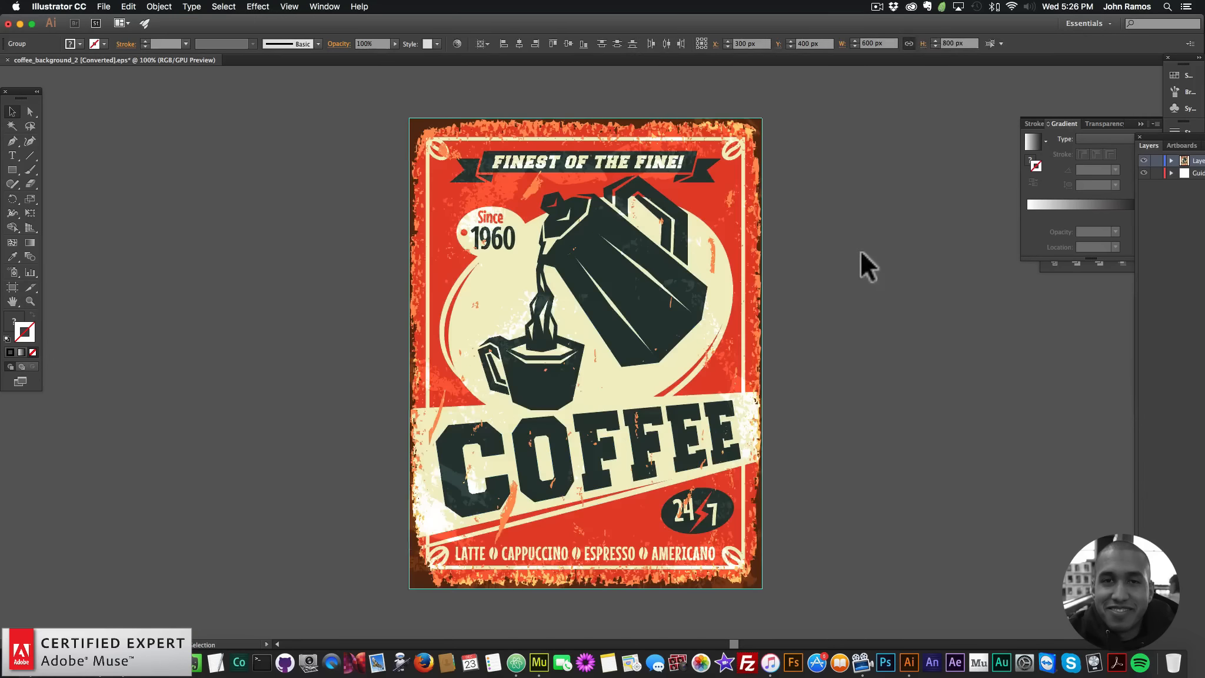
{"action": "left_click", "coordinate": [752, 131]}
{"action": "key", "text": "BackSpace"}
Ungroup the remaining poster artwork and delete the red background and the cream border frame
{"action": "left_click", "coordinate": [756, 147]}
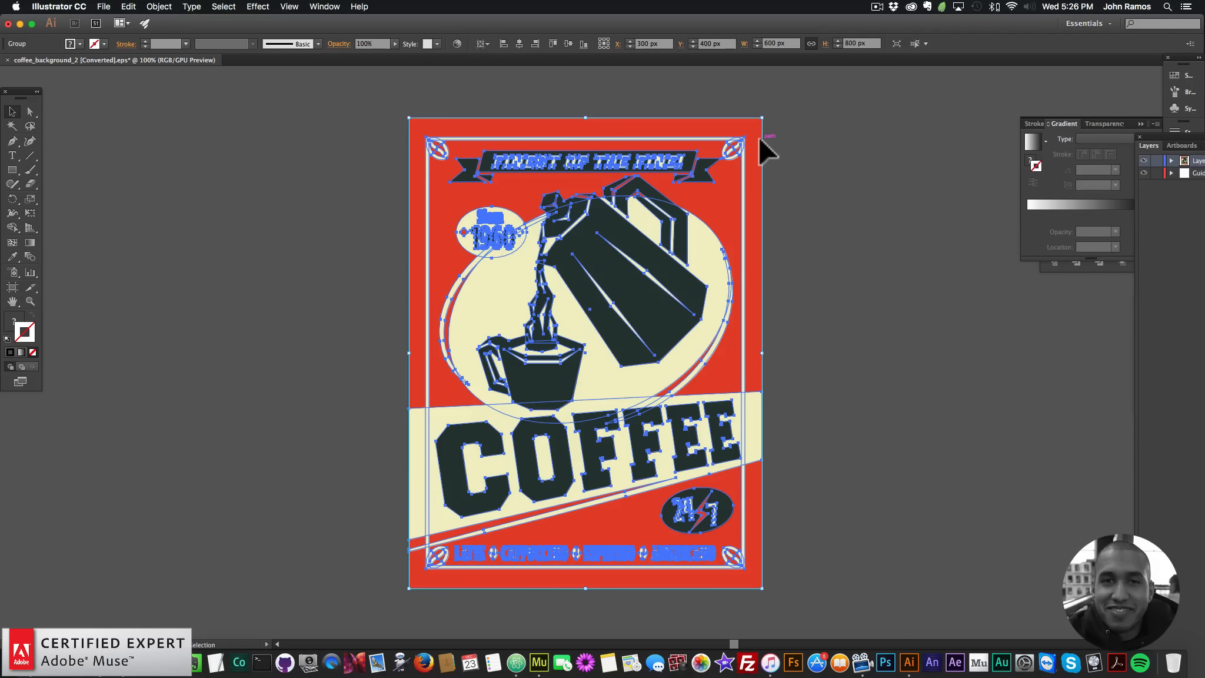
{"action": "key", "text": "BackSpace"}
{"action": "key", "text": "super+z"}
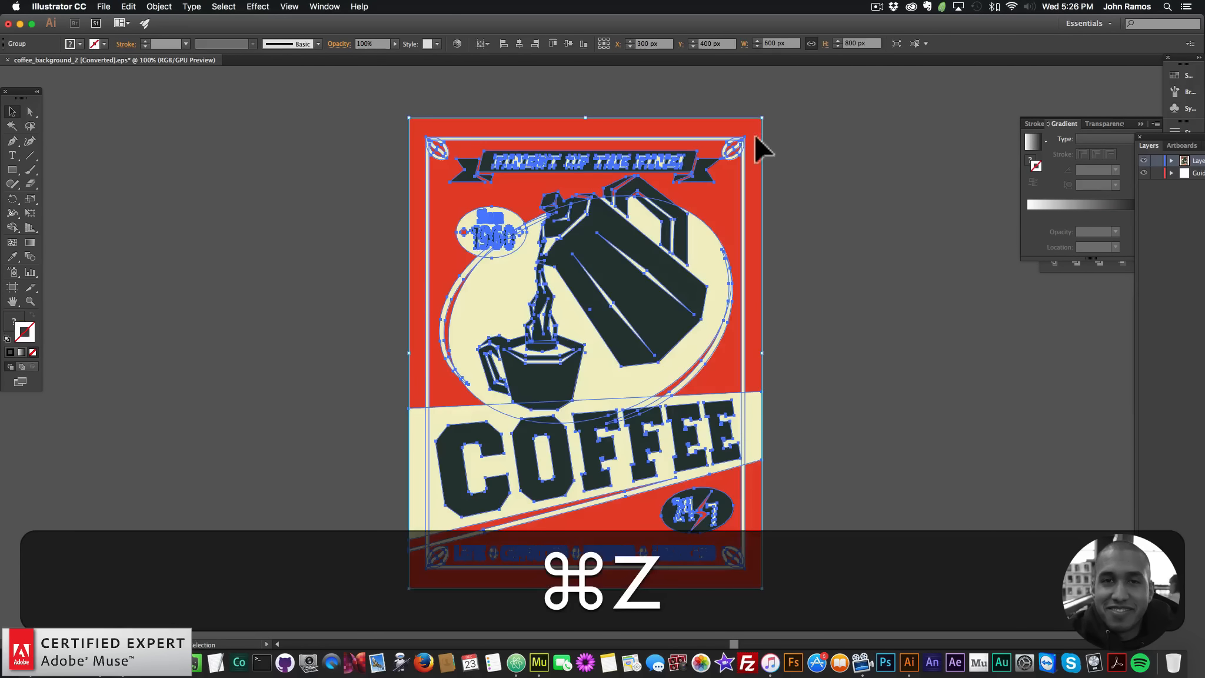
{"action": "right_click", "coordinate": [755, 137]}
{"action": "left_click", "coordinate": [782, 204]}
{"action": "left_click", "coordinate": [850, 214]}
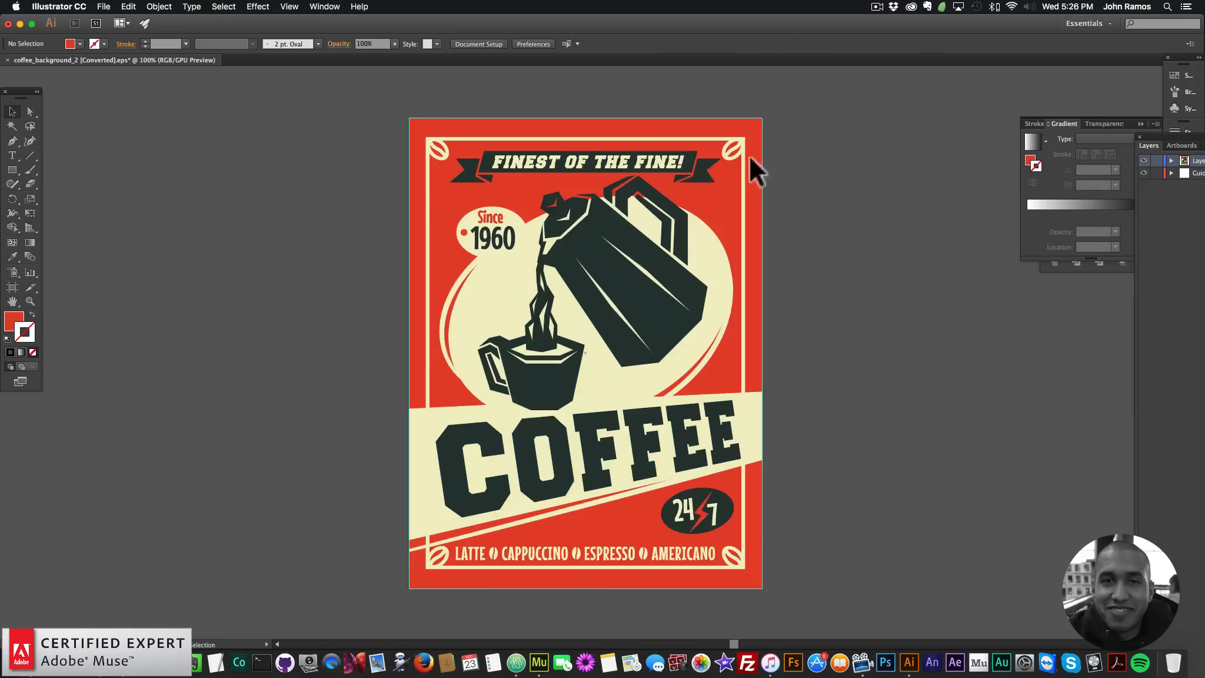
{"action": "left_click", "coordinate": [749, 154]}
{"action": "key", "text": "BackSpace"}
{"action": "left_click", "coordinate": [738, 148]}
{"action": "key", "text": "BackSpace"}
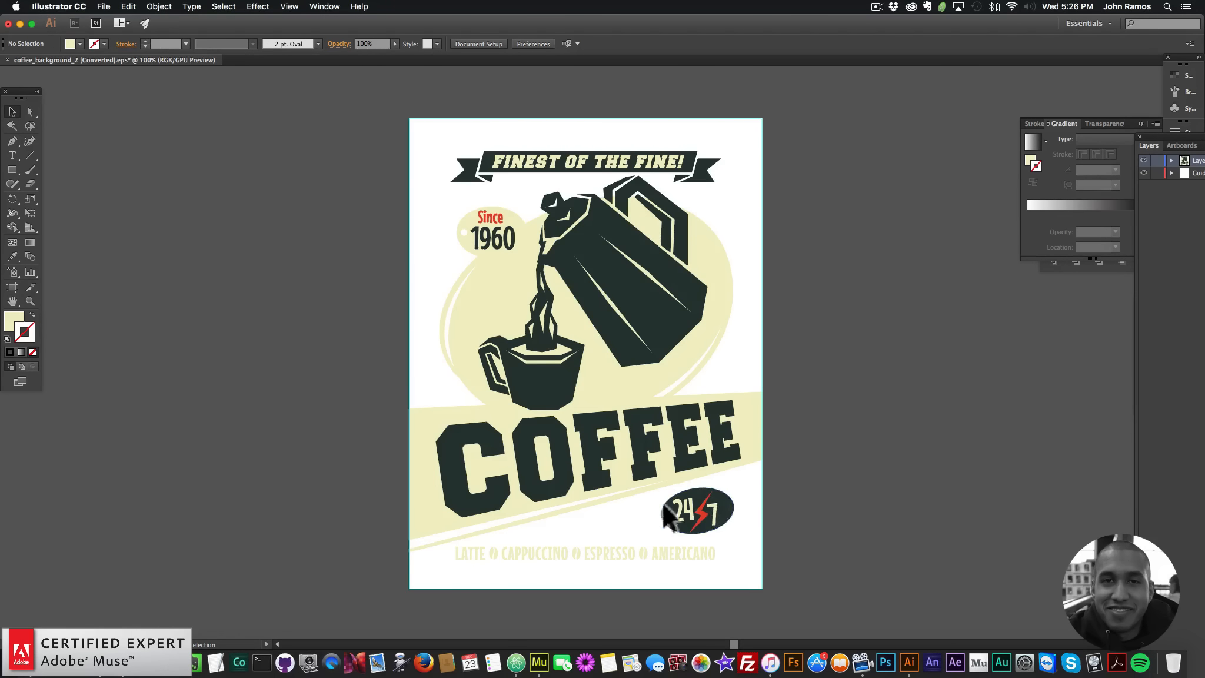
Delete the coffee pot and cup, the cream background shapes, the "Since 1960" badge and the COFFEE lettering
{"action": "left_click", "coordinate": [584, 260]}
{"action": "key", "text": "BackSpace"}
{"action": "left_click", "coordinate": [630, 271]}
{"action": "key", "text": "BackSpace"}
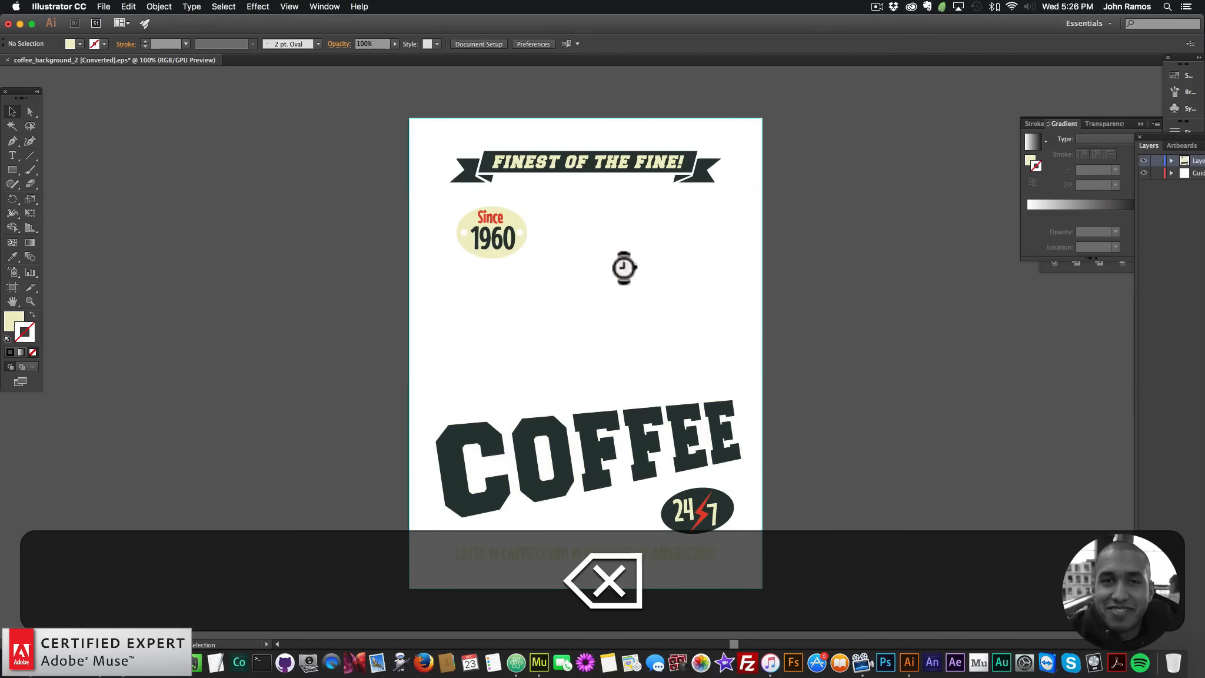
{"action": "left_click", "coordinate": [493, 235]}
{"action": "key", "text": "BackSpace"}
{"action": "left_click", "coordinate": [587, 458]}
{"action": "key", "text": "BackSpace"}
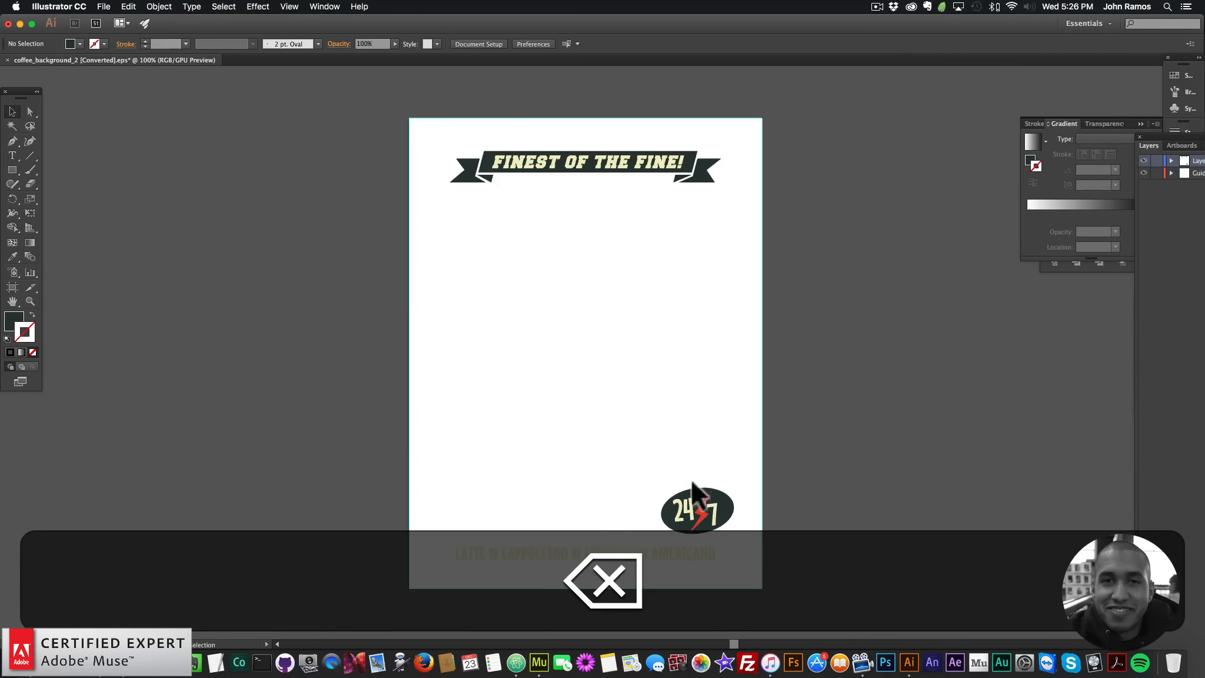
Save the banner, 24/7 badge and drinks line for web as a transparent PNG-24 named muse-for-you-image-3
{"action": "left_click", "coordinate": [97, 6]}
{"action": "left_click", "coordinate": [125, 139]}
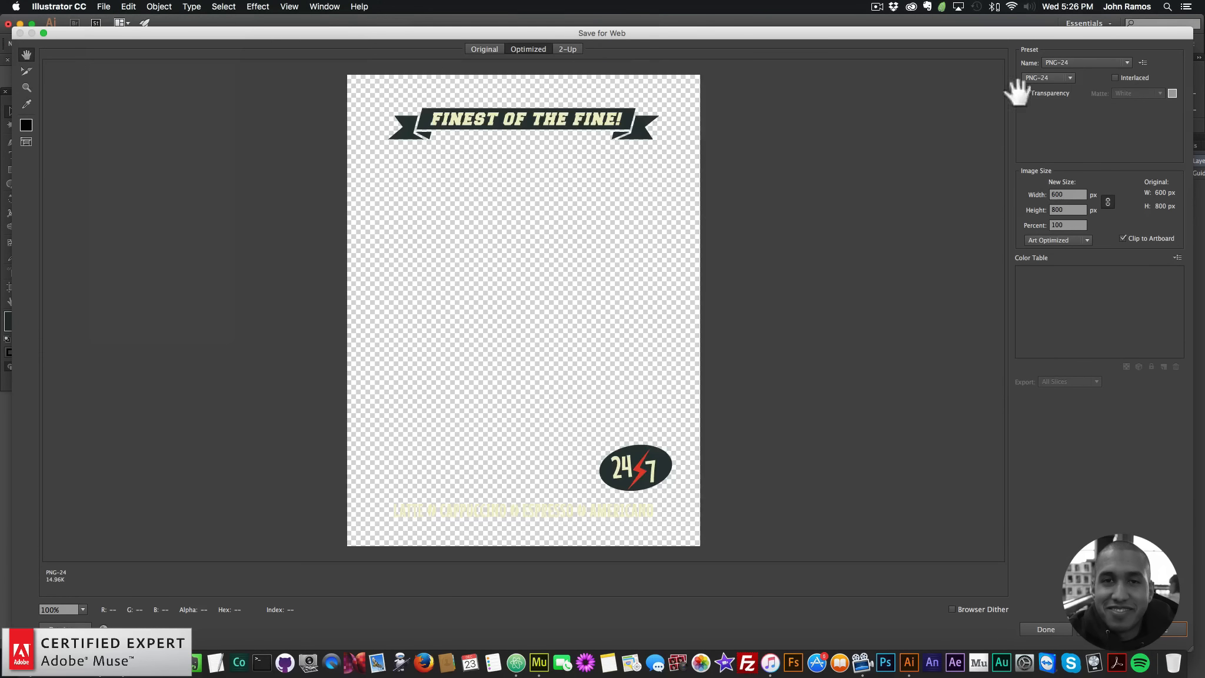
{"action": "left_click", "coordinate": [1161, 628]}
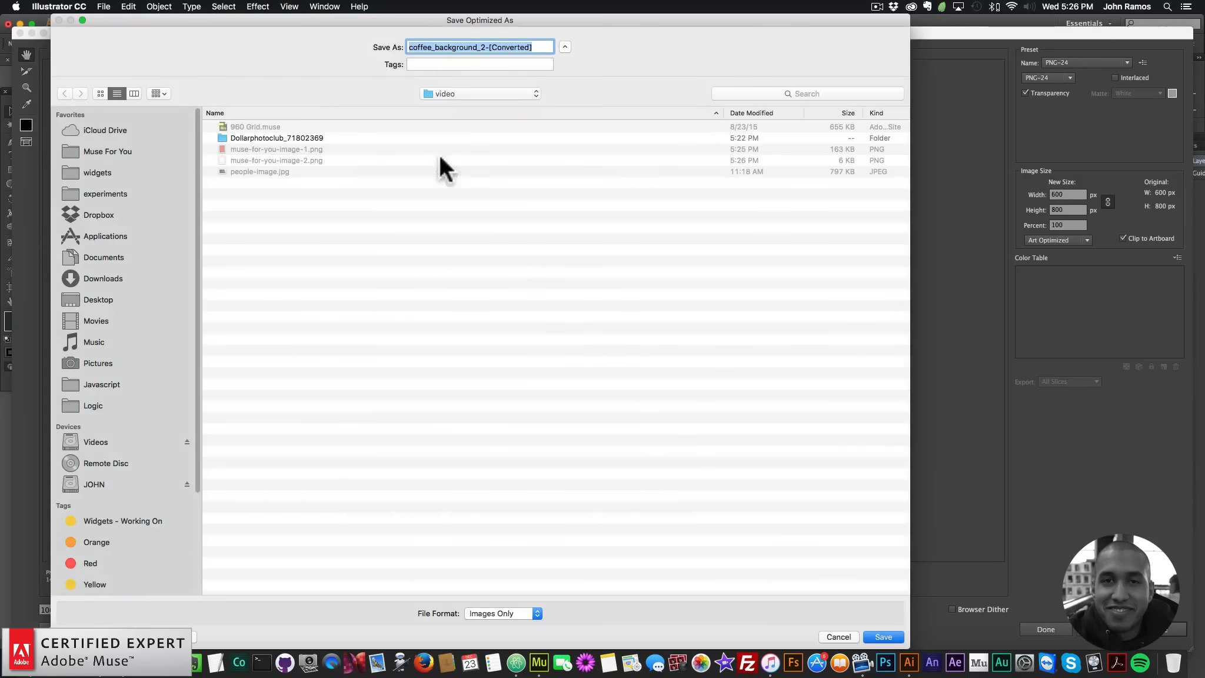
{"action": "left_click", "coordinate": [303, 158]}
{"action": "triple_click", "coordinate": [506, 47]}
{"action": "type", "text": "mu"}
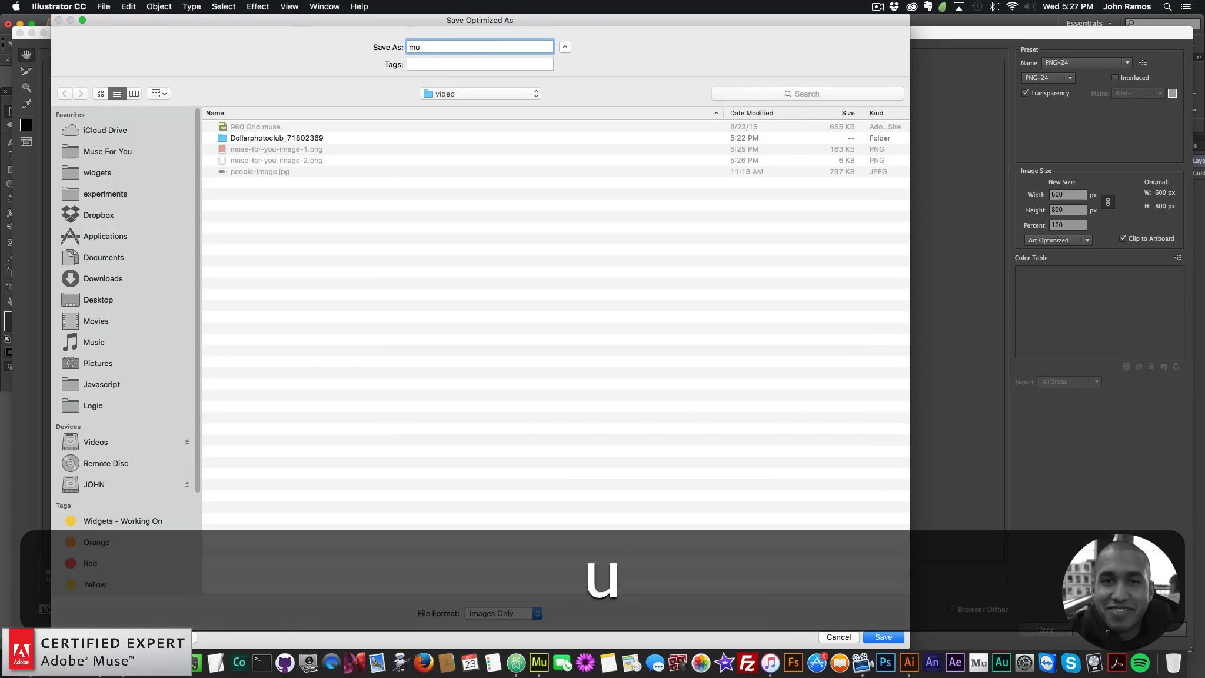
{"action": "type", "text": "se-for-you-image-3"}
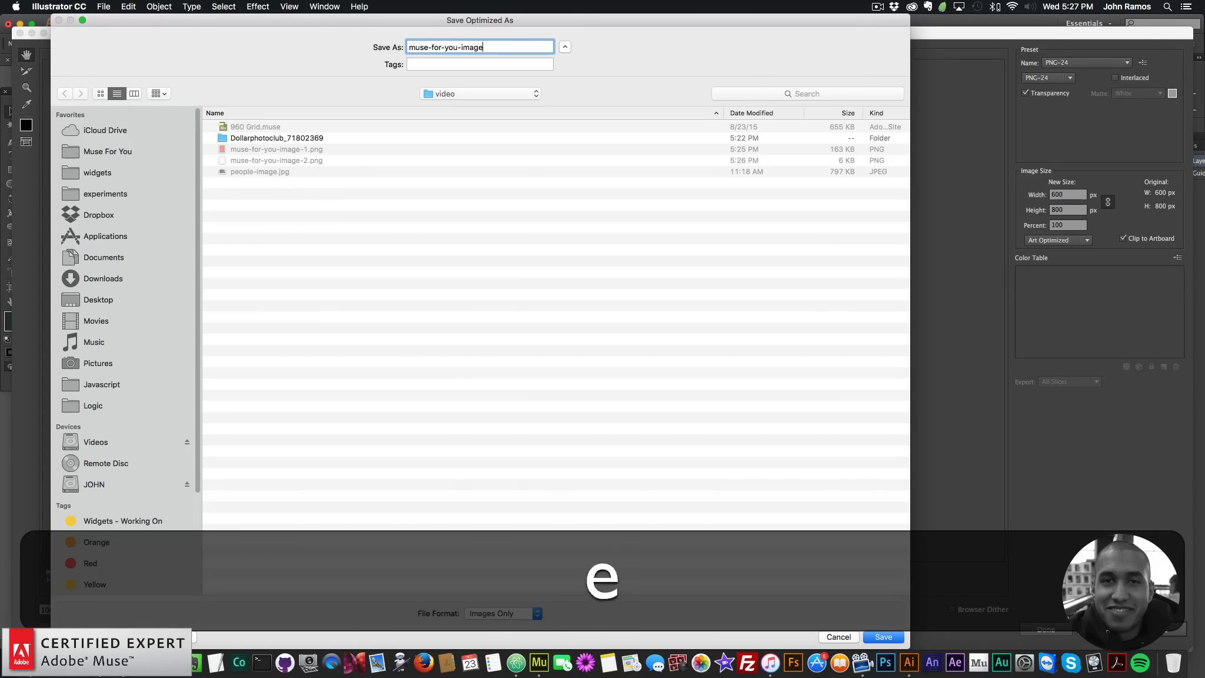
{"action": "key", "text": "Return"}
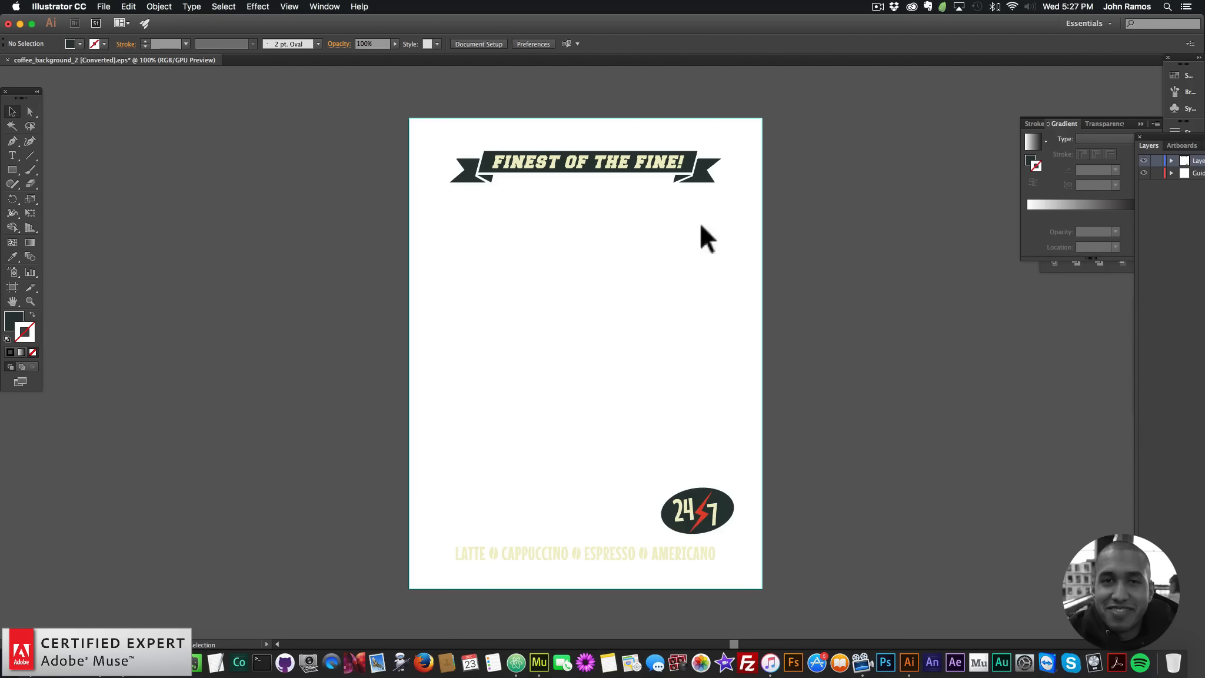
Undo the deletions back to the cream border frame, and delete only that frame again
{"action": "key", "text": "super+z"}
{"action": "key", "text": "super+z"}
{"action": "key", "text": "super+z"}
{"action": "key", "text": "super+z"}
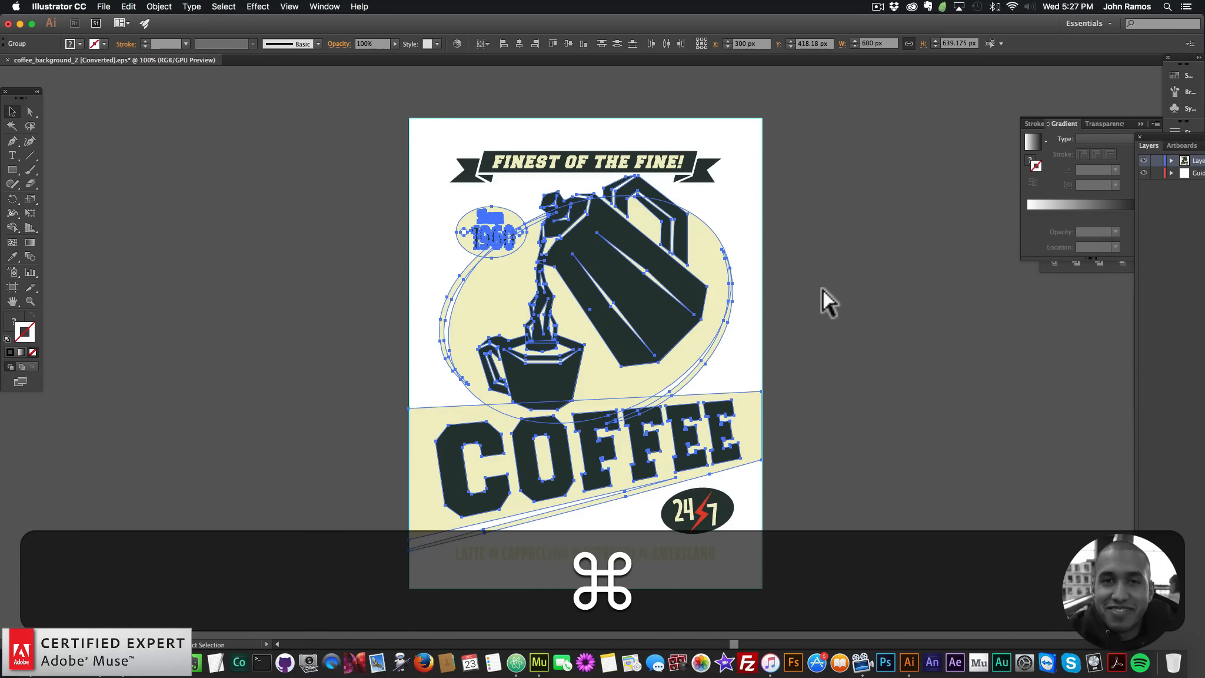
{"action": "key", "text": "super+z"}
{"action": "key", "text": "super+z"}
{"action": "left_click", "coordinate": [752, 236]}
{"action": "key", "text": "BackSpace"}
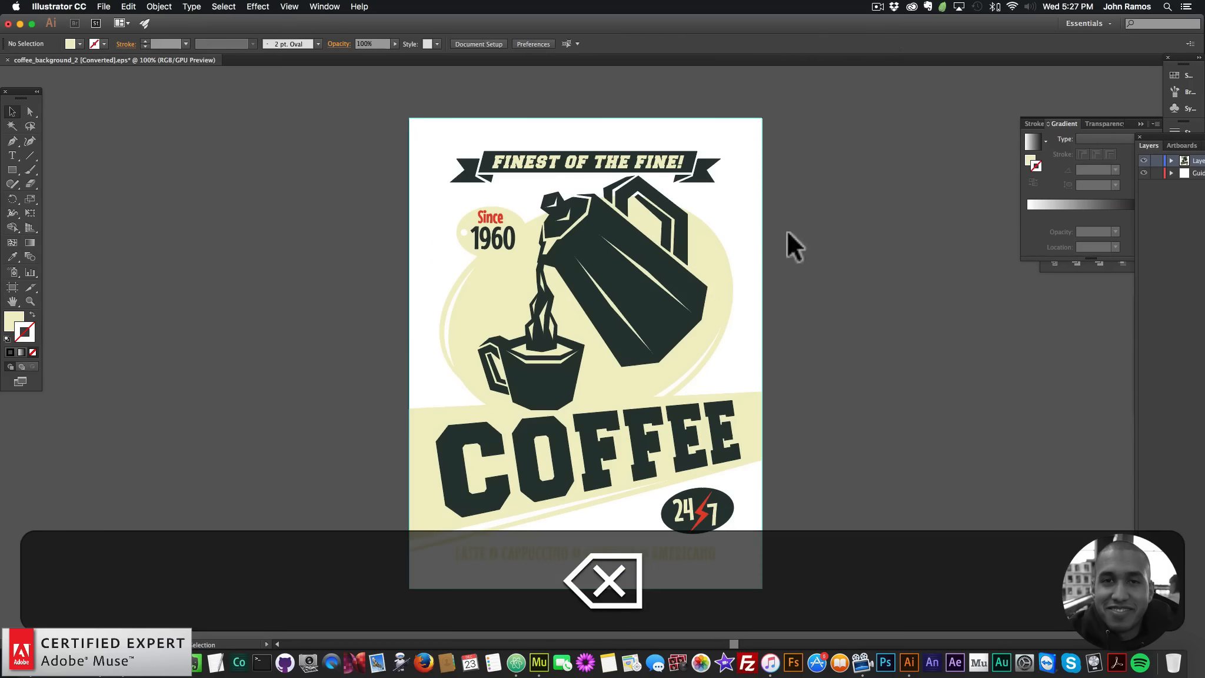
Delete the 24/7 badge, the drinks line and the "FINEST OF THE FINE!" banner
{"action": "left_click", "coordinate": [712, 511]}
{"action": "key", "text": "BackSpace"}
{"action": "left_click", "coordinate": [658, 550]}
{"action": "key", "text": "BackSpace"}
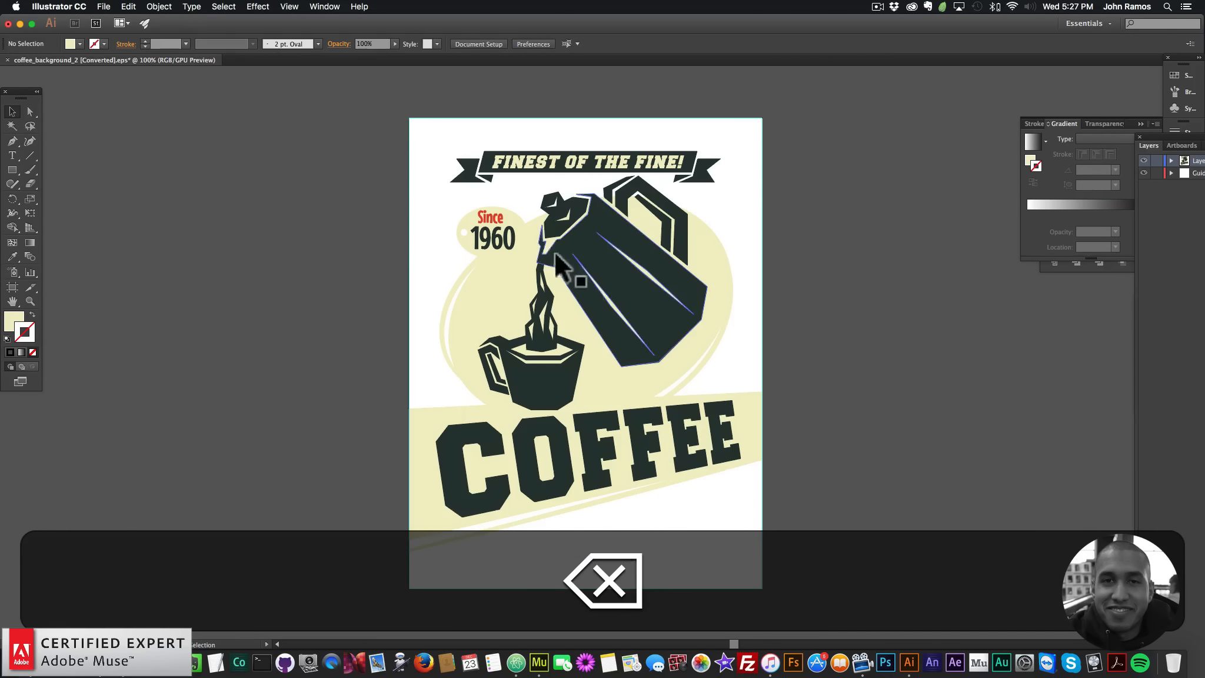
{"action": "left_click", "coordinate": [540, 160]}
{"action": "key", "text": "BackSpace"}
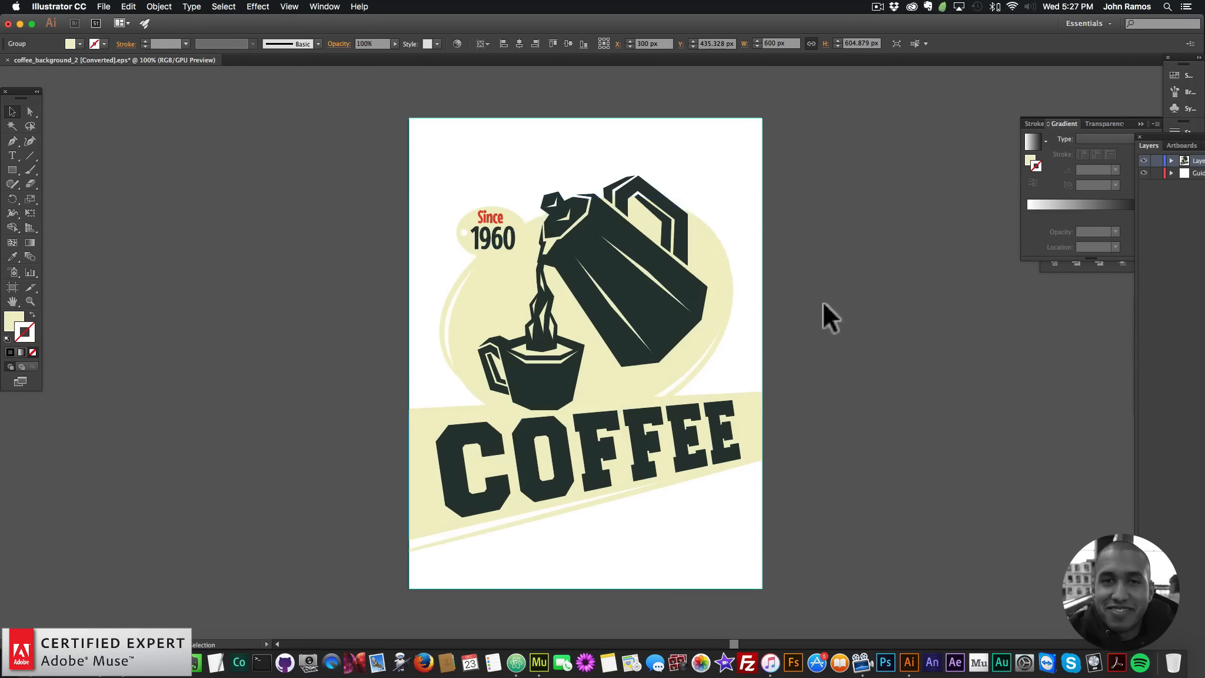
Delete the coffee pot and cup, the cream background shapes and the "Since 1960" badge above the COFFEE lettering
{"action": "left_click", "coordinate": [693, 261]}
{"action": "key", "text": "BackSpace"}
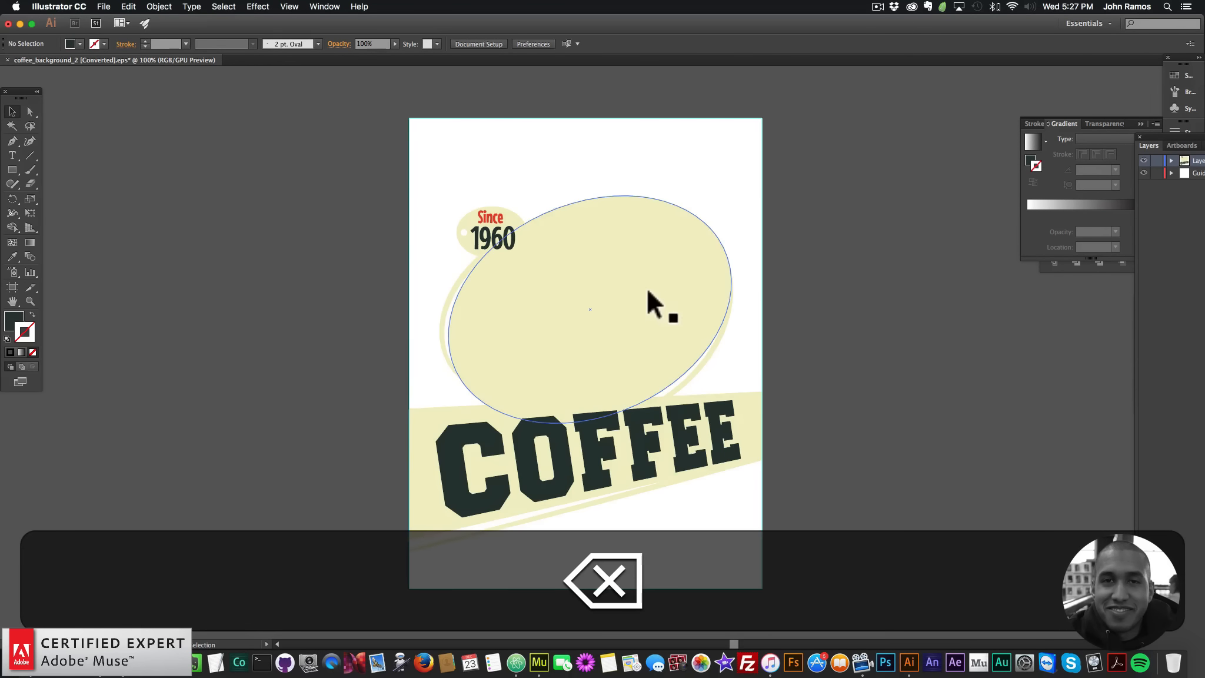
{"action": "left_click", "coordinate": [646, 287]}
{"action": "key", "text": "BackSpace"}
{"action": "left_click", "coordinate": [486, 247]}
{"action": "key", "text": "BackSpace"}
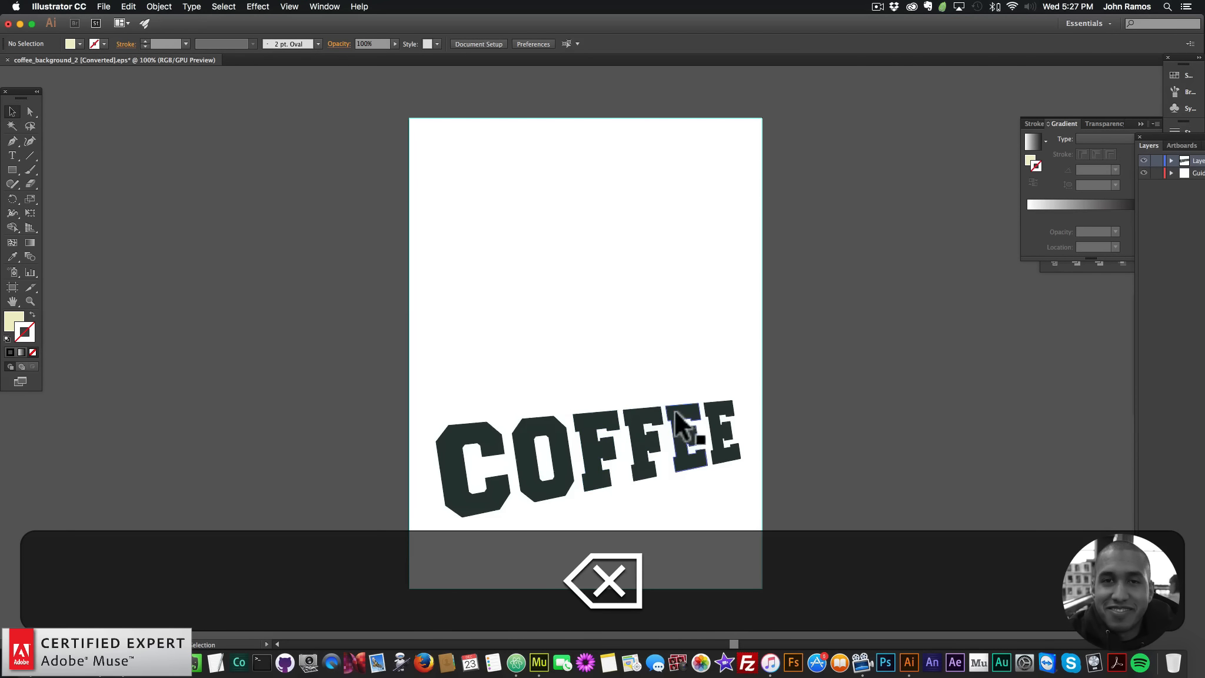
Undo deleting the badge and cream shapes, and try ungrouping the cream shapes to select the ellipse separately
{"action": "key", "text": "super+z"}
{"action": "key", "text": "super+z"}
{"action": "left_click", "coordinate": [735, 347]}
{"action": "left_click", "coordinate": [632, 295]}
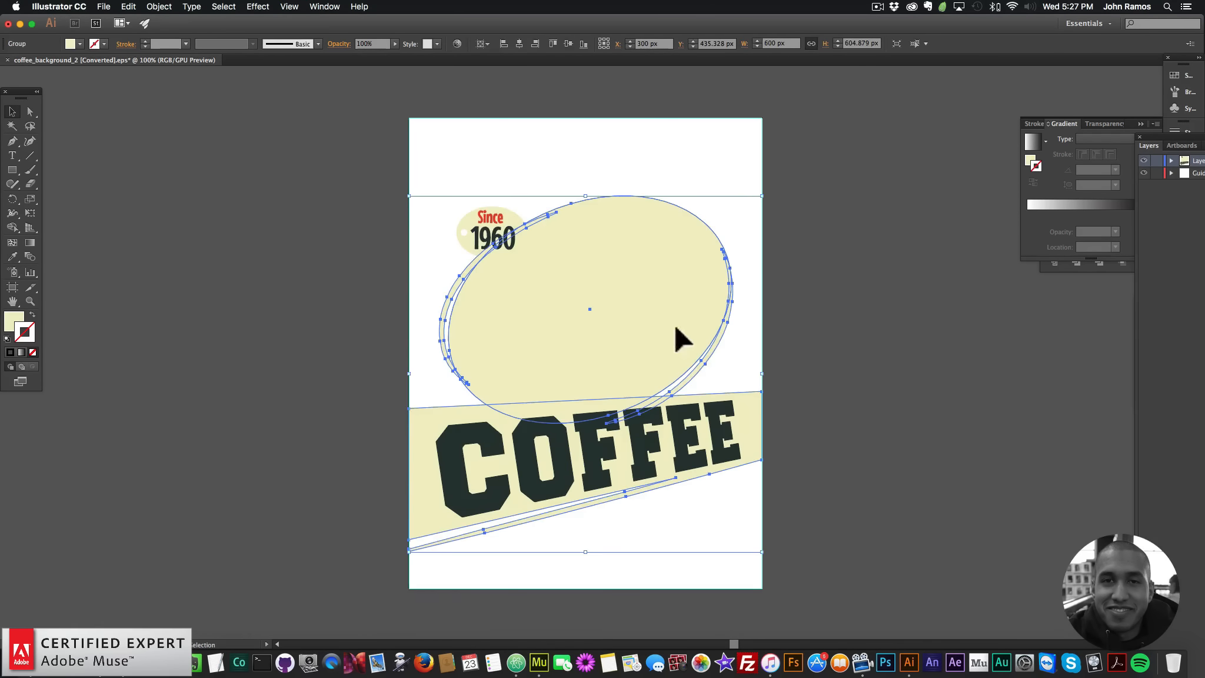
{"action": "right_click", "coordinate": [658, 335]}
{"action": "left_click", "coordinate": [683, 400]}
{"action": "left_click", "coordinate": [832, 391]}
{"action": "left_click", "coordinate": [668, 293]}
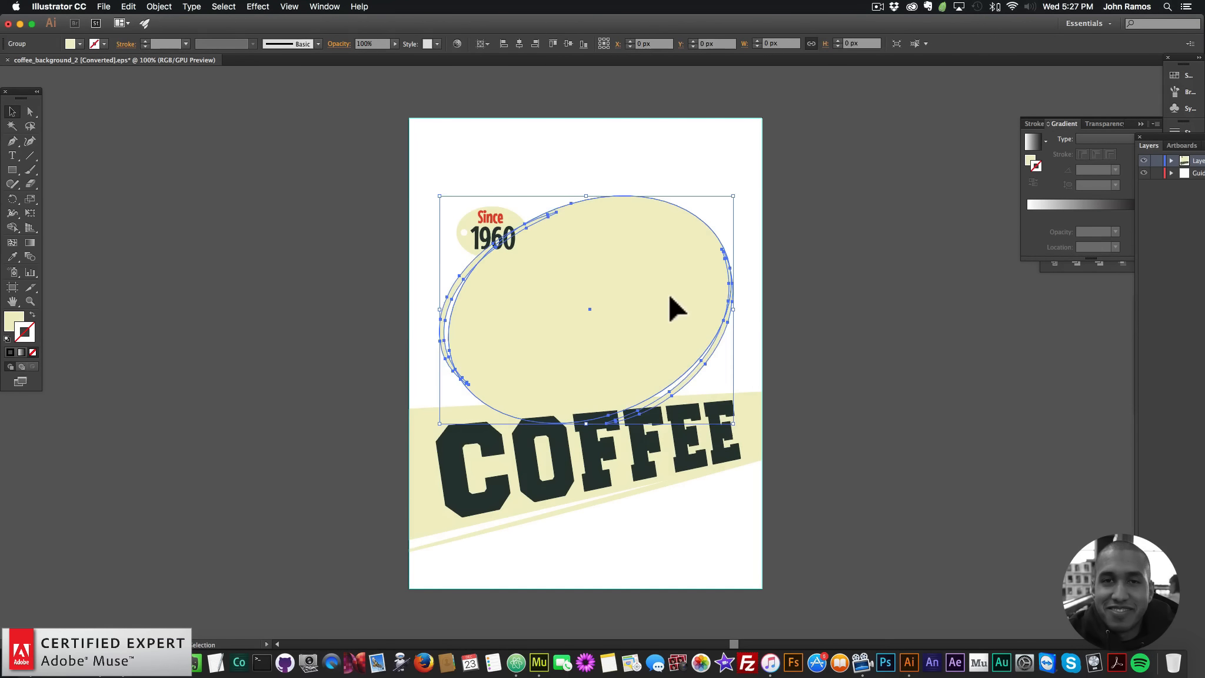
Undo the ungrouping of the cream shapes and the deletion of the coffee pot and cup
{"action": "key", "text": "super+z"}
{"action": "key", "text": "super+z"}
{"action": "key", "text": "super+z"}
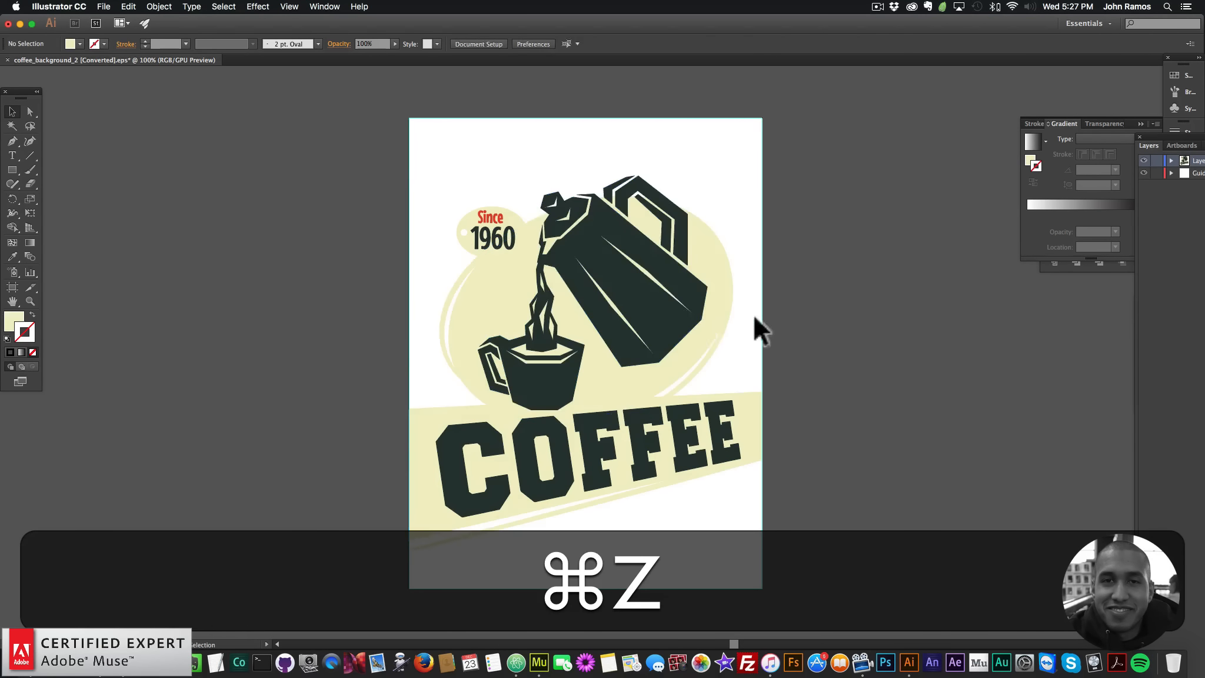
Ungroup the cream background shapes and delete the ellipse, the coffee pot and cup, and the "Since 1960" badge
{"action": "right_click", "coordinate": [717, 281]}
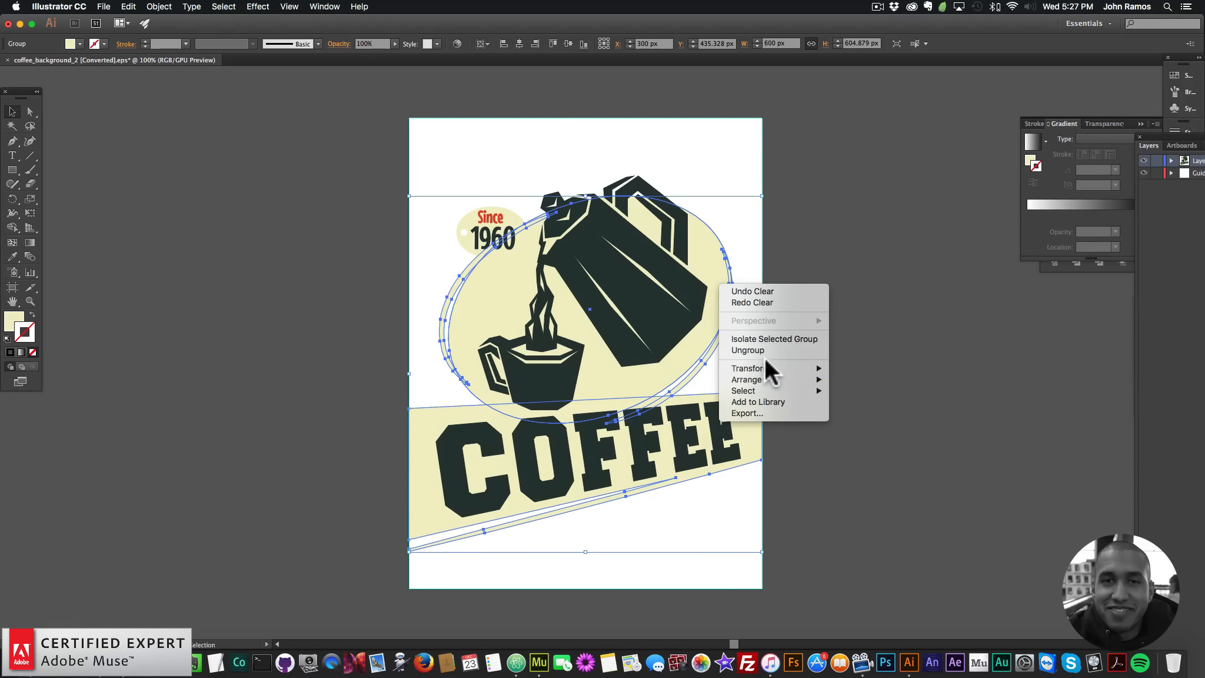
{"action": "left_click", "coordinate": [804, 356]}
{"action": "left_click", "coordinate": [618, 325]}
{"action": "key", "text": "BackSpace"}
{"action": "left_click", "coordinate": [644, 310]}
{"action": "key", "text": "BackSpace"}
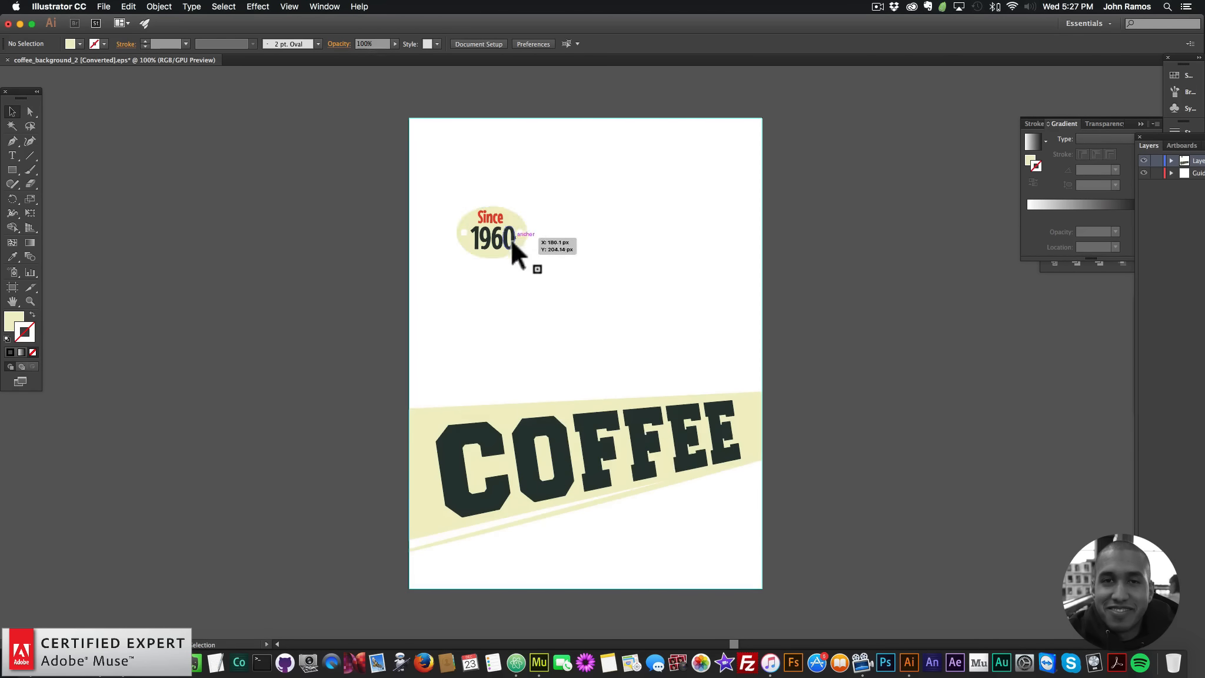
{"action": "left_click", "coordinate": [507, 237]}
{"action": "key", "text": "BackSpace"}
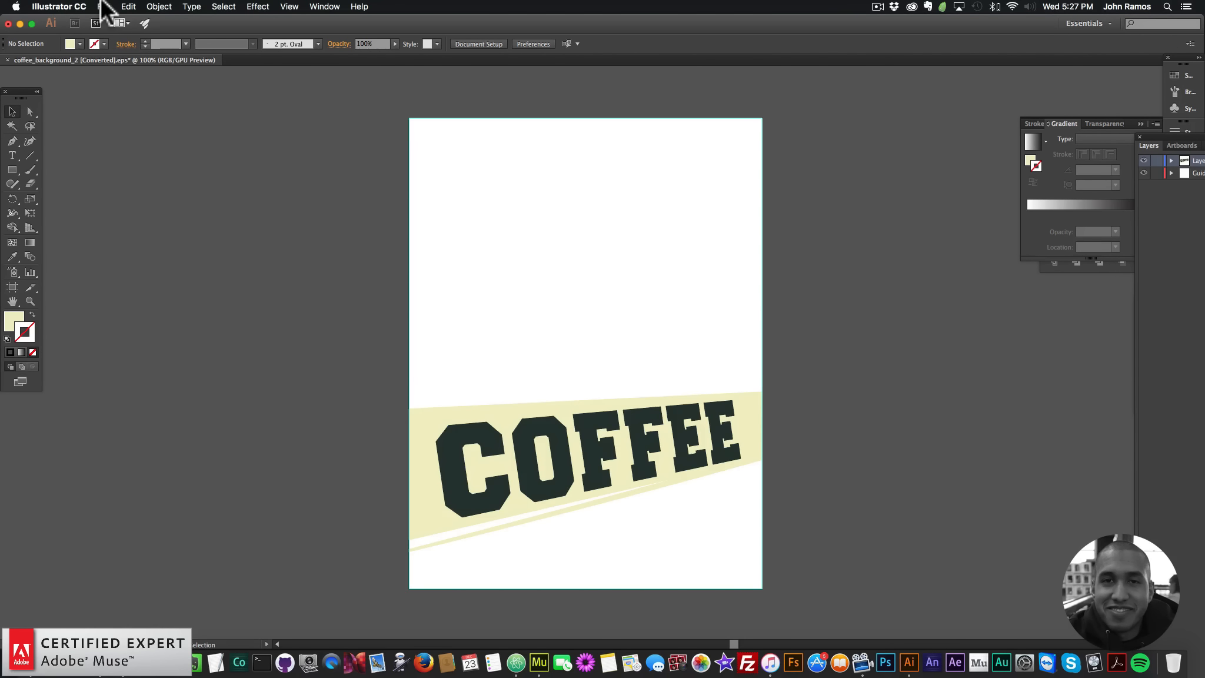
Export the COFFEE lettering with its cream band for web as a transparent PNG-24 named muse-for-you-image-4
{"action": "left_click", "coordinate": [104, 6]}
{"action": "left_click", "coordinate": [133, 139]}
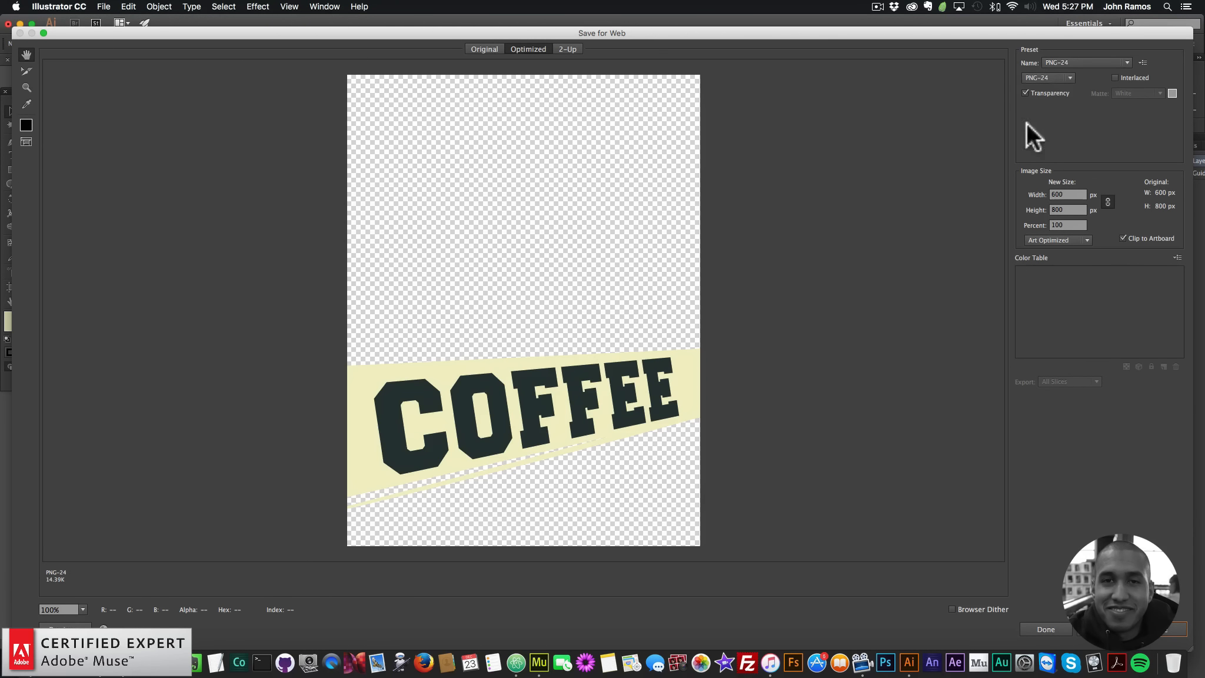
{"action": "left_click", "coordinate": [1170, 629]}
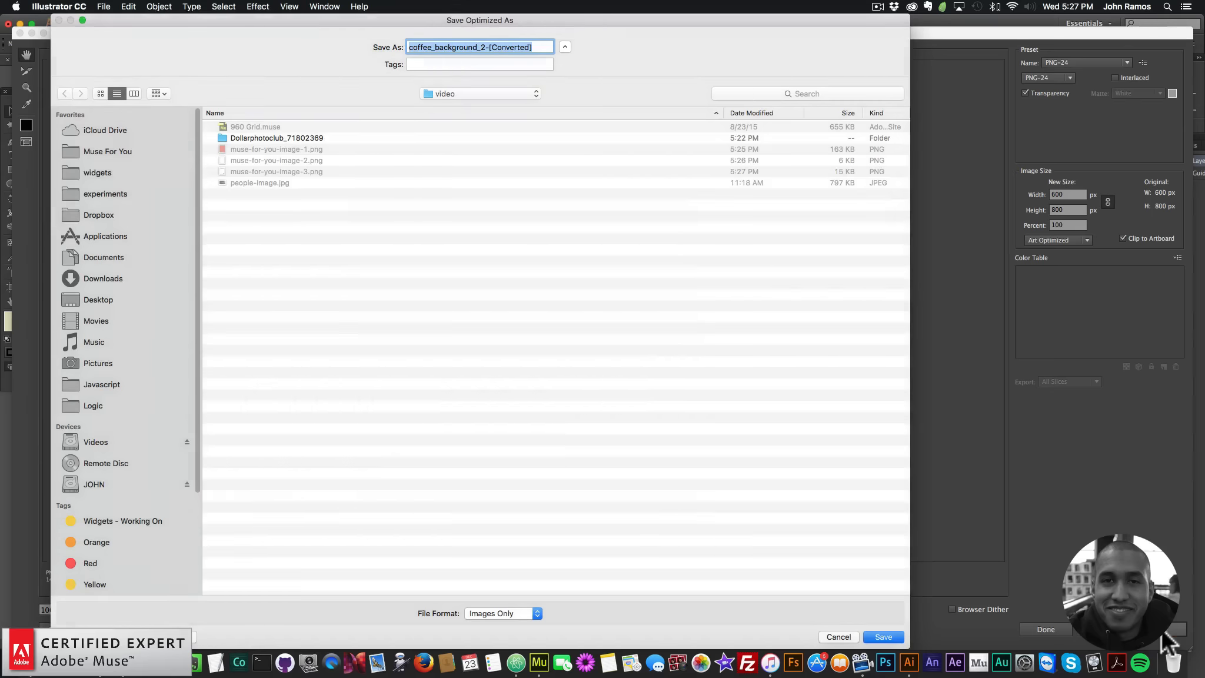
{"action": "type", "text": "muse-f"}
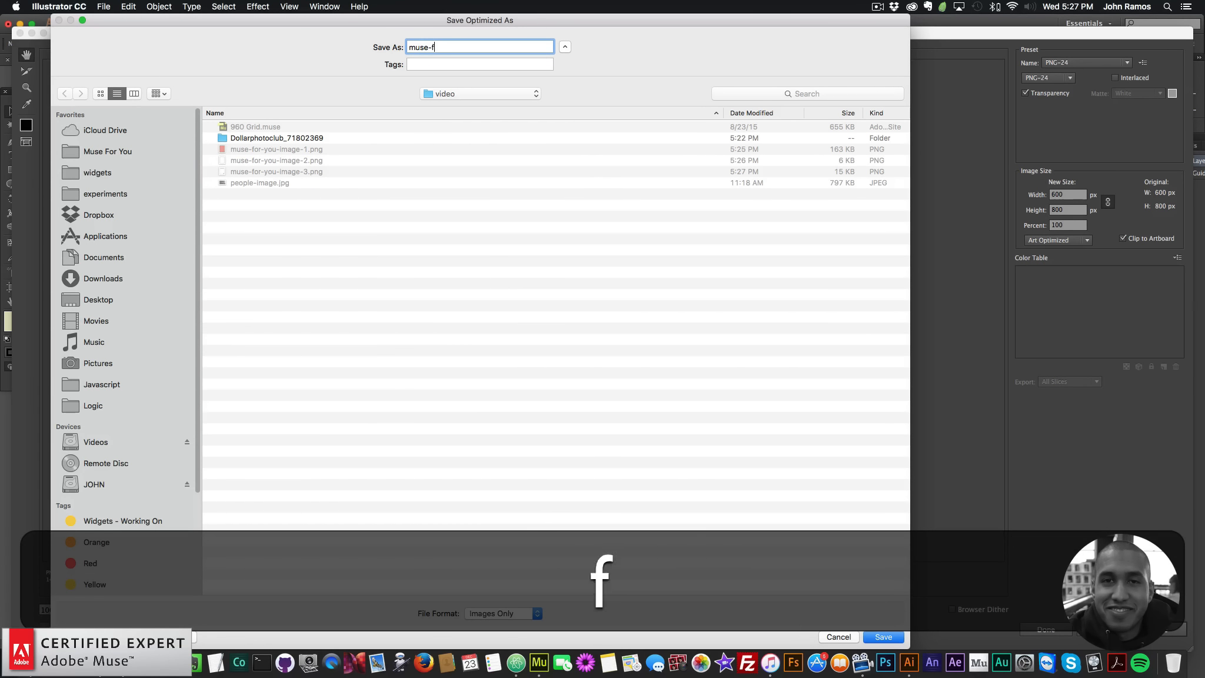
{"action": "type", "text": "or-you-image-4"}
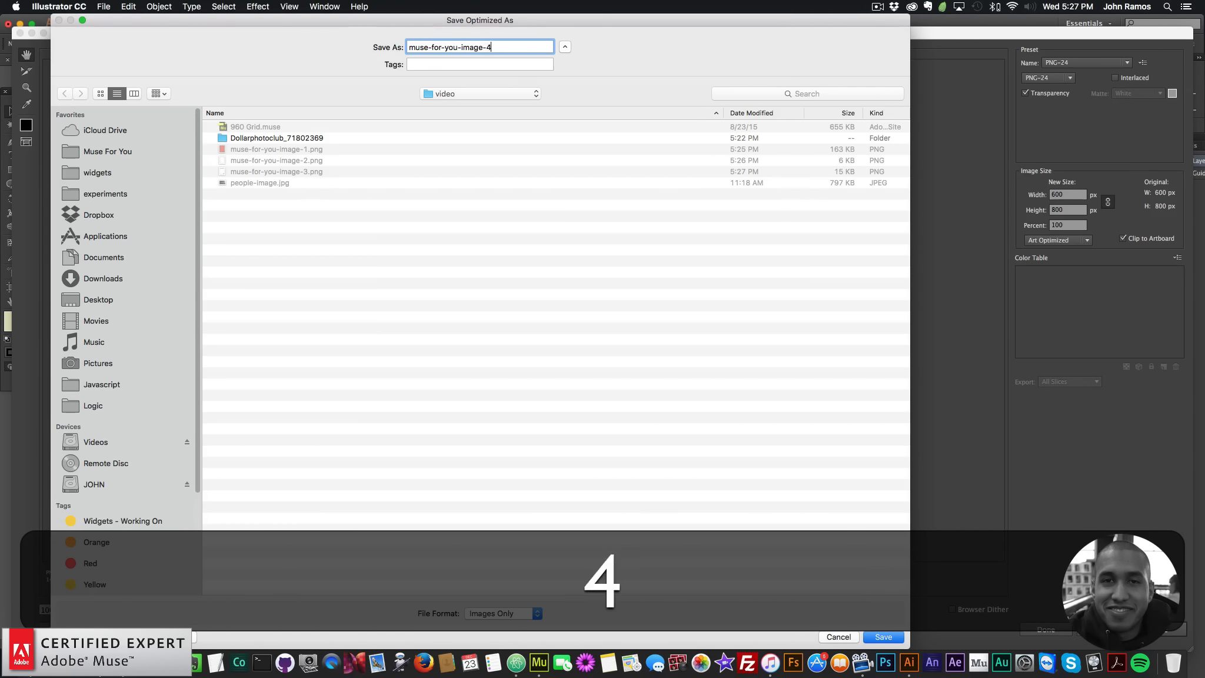
{"action": "key", "text": "Return"}
Undo the deletion of the badge, coffee pot, cup and ellipse, and the ungrouping of the cream shapes
{"action": "key", "text": "ctrl+z"}
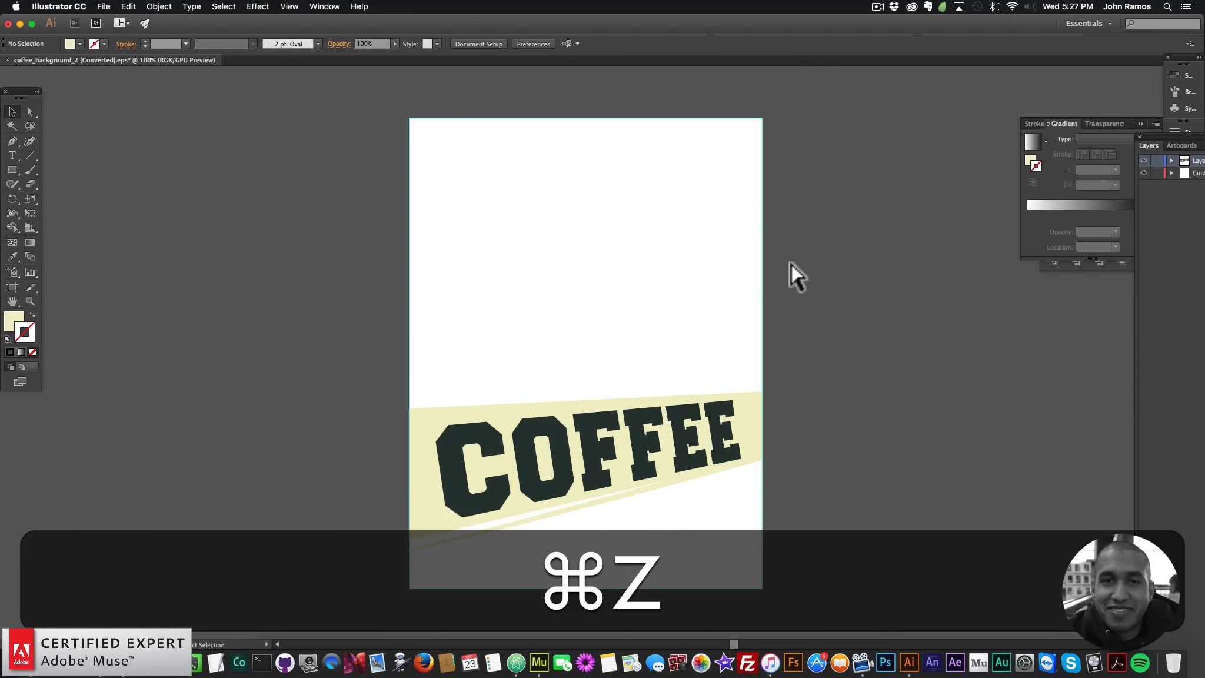
{"action": "key", "text": "ctrl+z"}
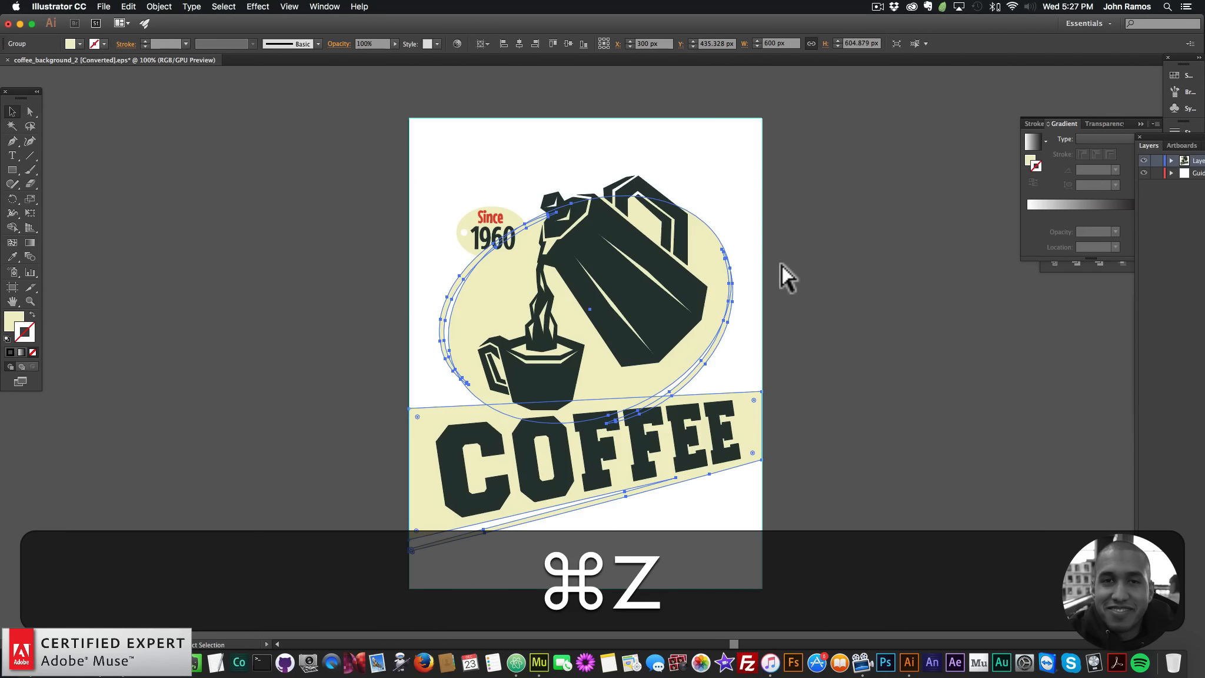
{"action": "key", "text": "ctrl+z"}
{"action": "left_click", "coordinate": [653, 163]}
{"action": "key", "text": "BackSpace"}
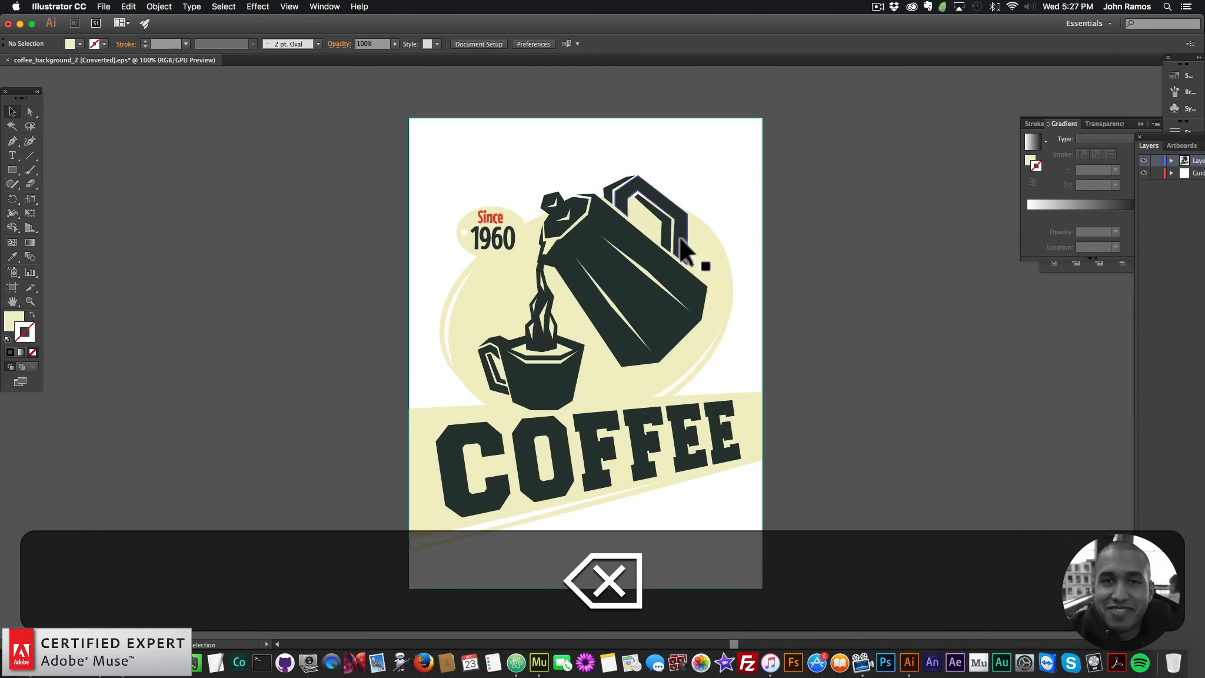
{"action": "left_click", "coordinate": [733, 442]}
{"action": "key", "text": "BackSpace"}
{"action": "key", "text": "ctrl+z"}
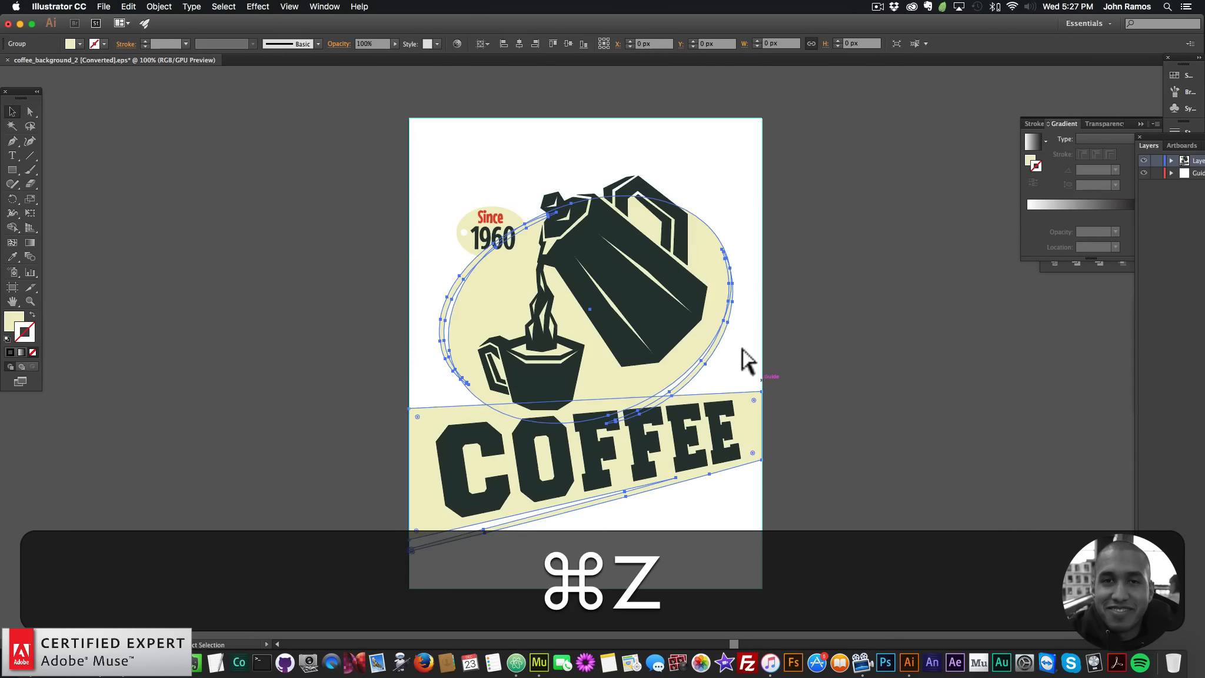
Ungroup the cream background shapes, and delete the slanted cream band and the COFFEE lettering
{"action": "right_click", "coordinate": [714, 246]}
{"action": "left_click", "coordinate": [745, 313]}
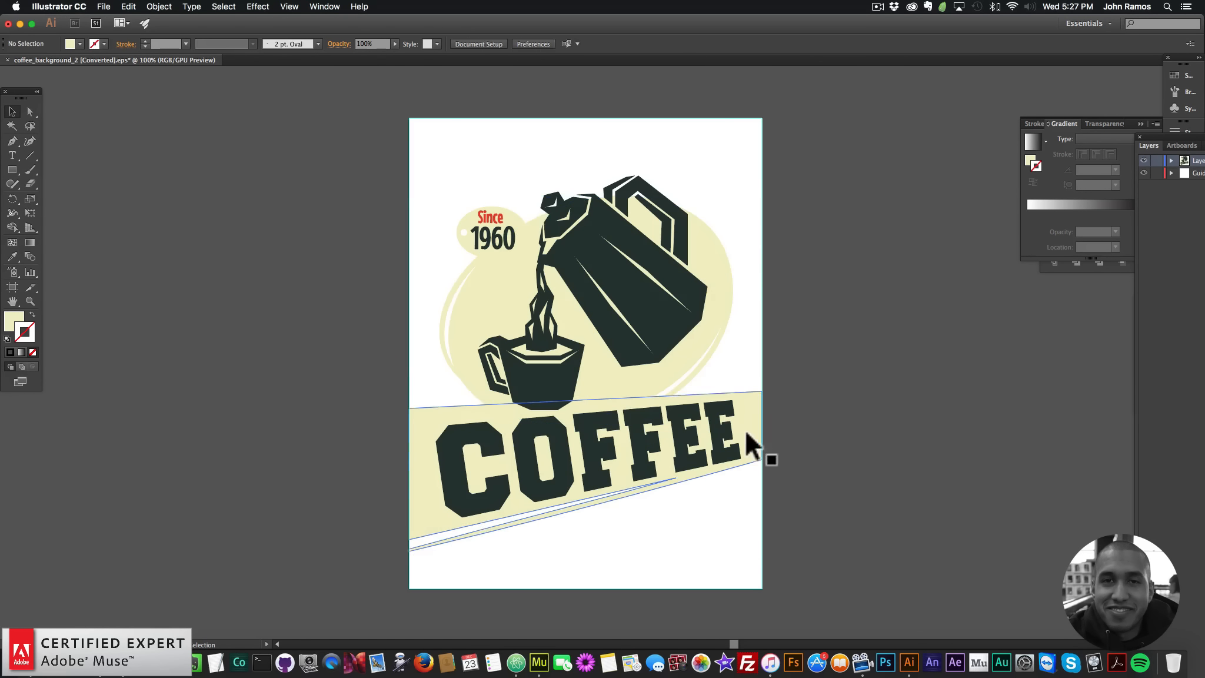
{"action": "key", "text": "BackSpace"}
{"action": "left_click", "coordinate": [682, 442]}
{"action": "key", "text": "BackSpace"}
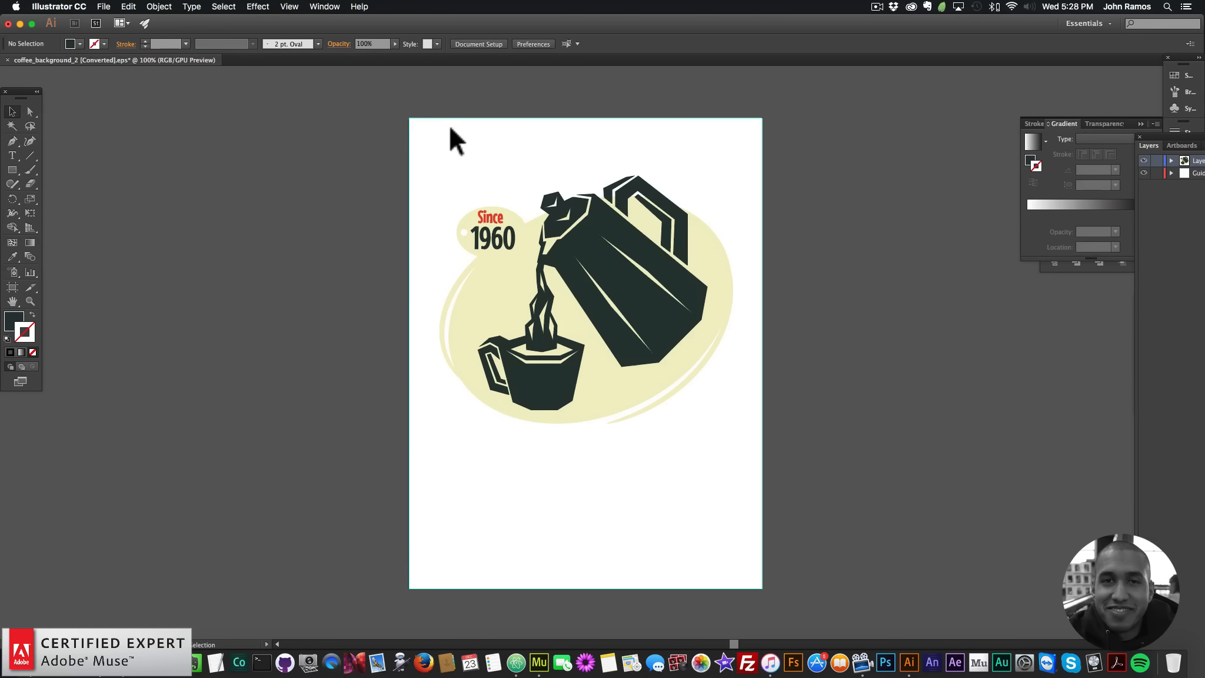
Export the coffee pot, cup, cream ellipse and badge for web as a transparent PNG-24 named muse-for-you-image-5
{"action": "left_click", "coordinate": [104, 7]}
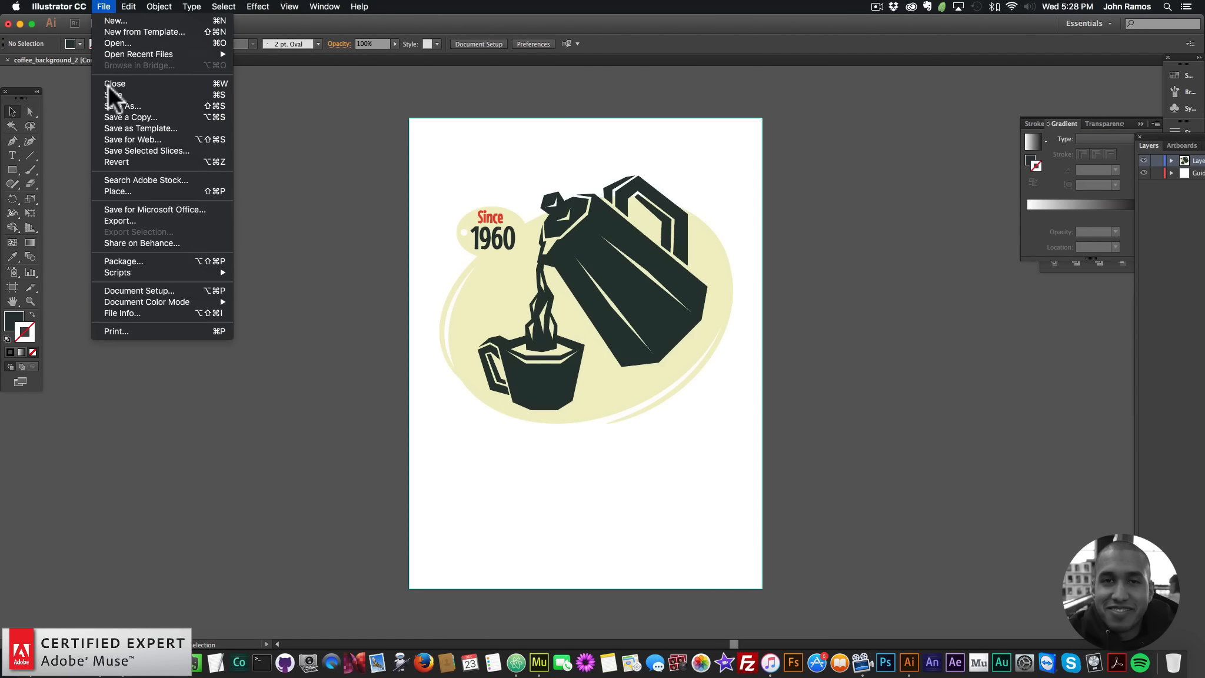
{"action": "left_click", "coordinate": [118, 139]}
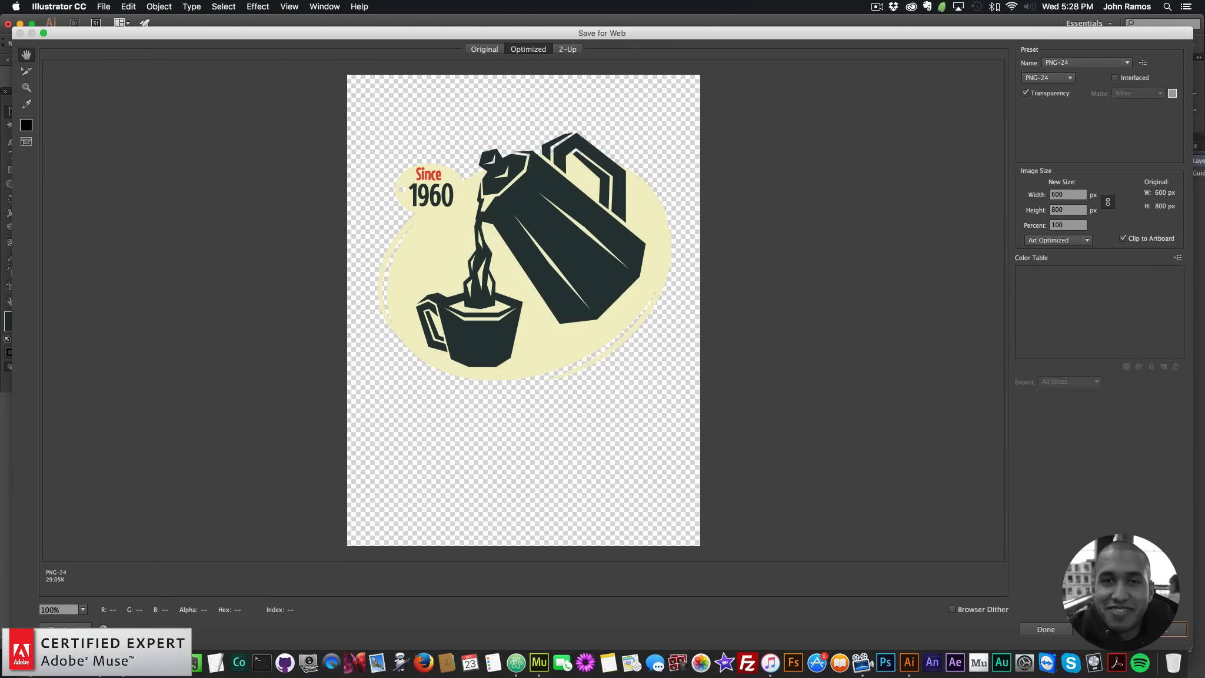
{"action": "left_click", "coordinate": [1170, 629]}
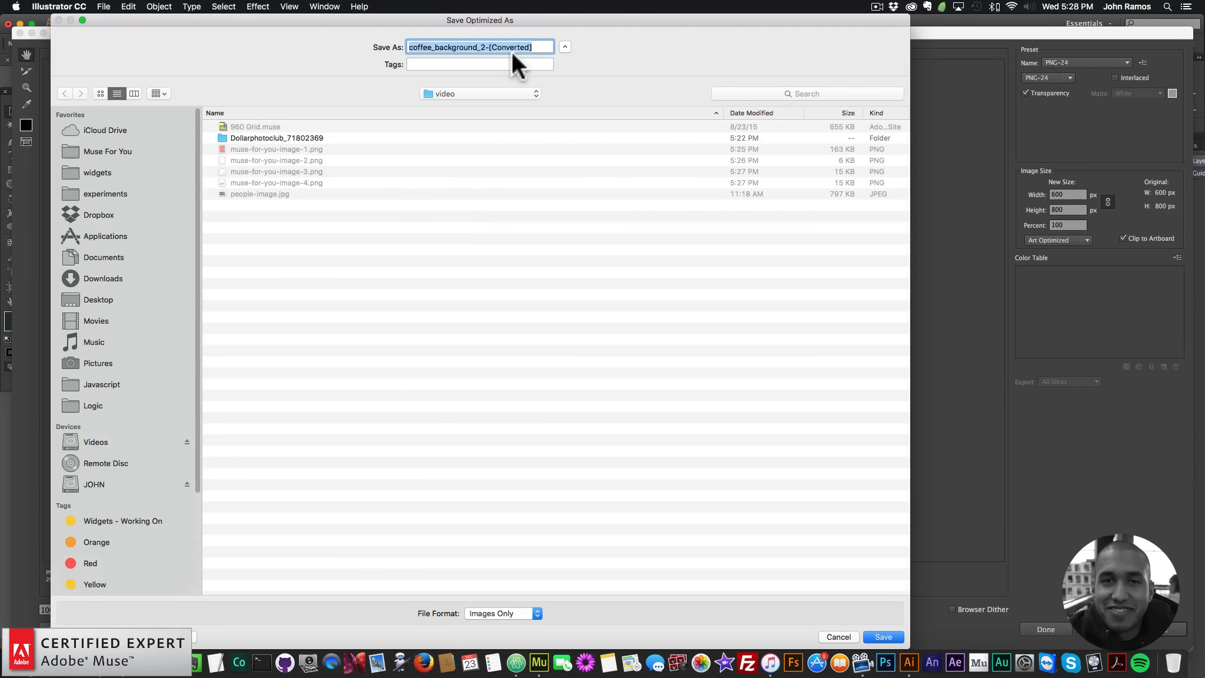
{"action": "type", "text": "muse-for-yu"}
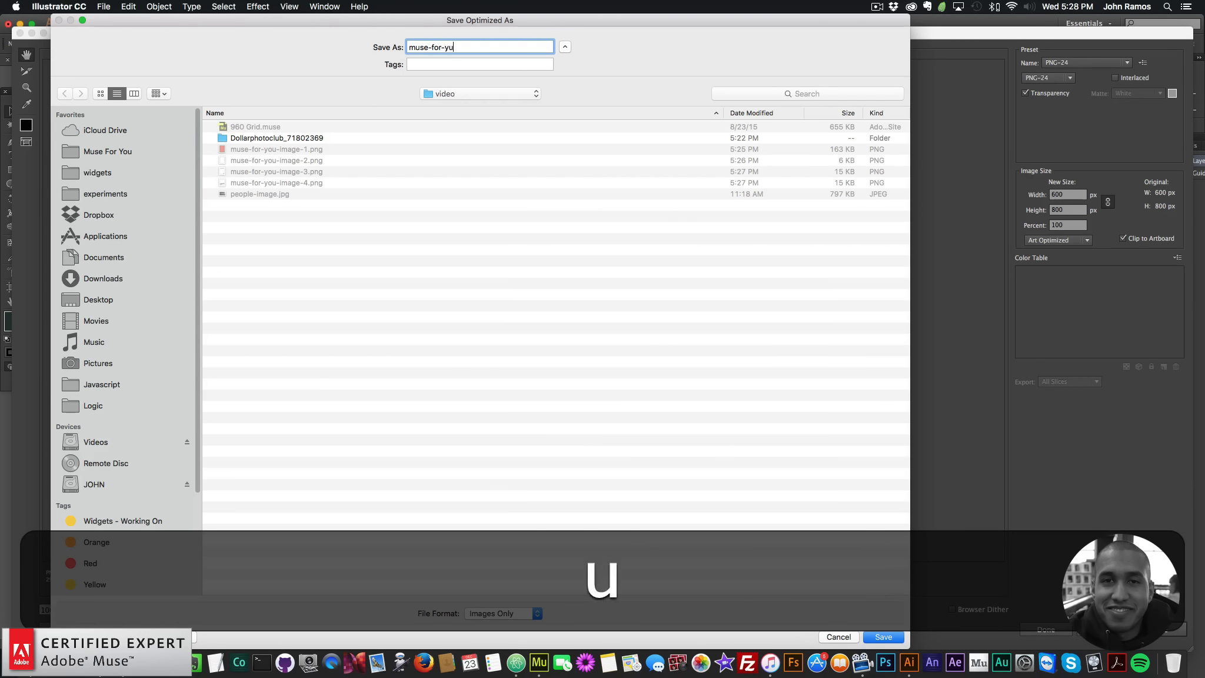
{"action": "key", "text": "BackSpace"}
{"action": "type", "text": "ou-image-5"}
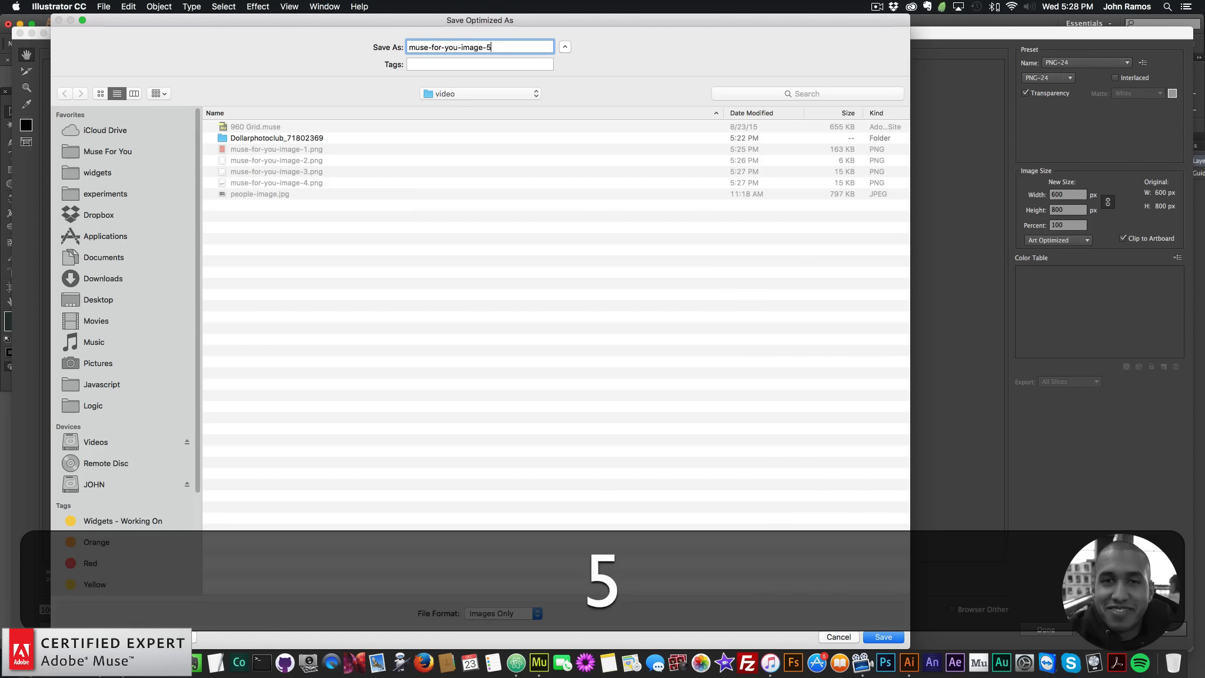
{"action": "key", "text": "Return"}
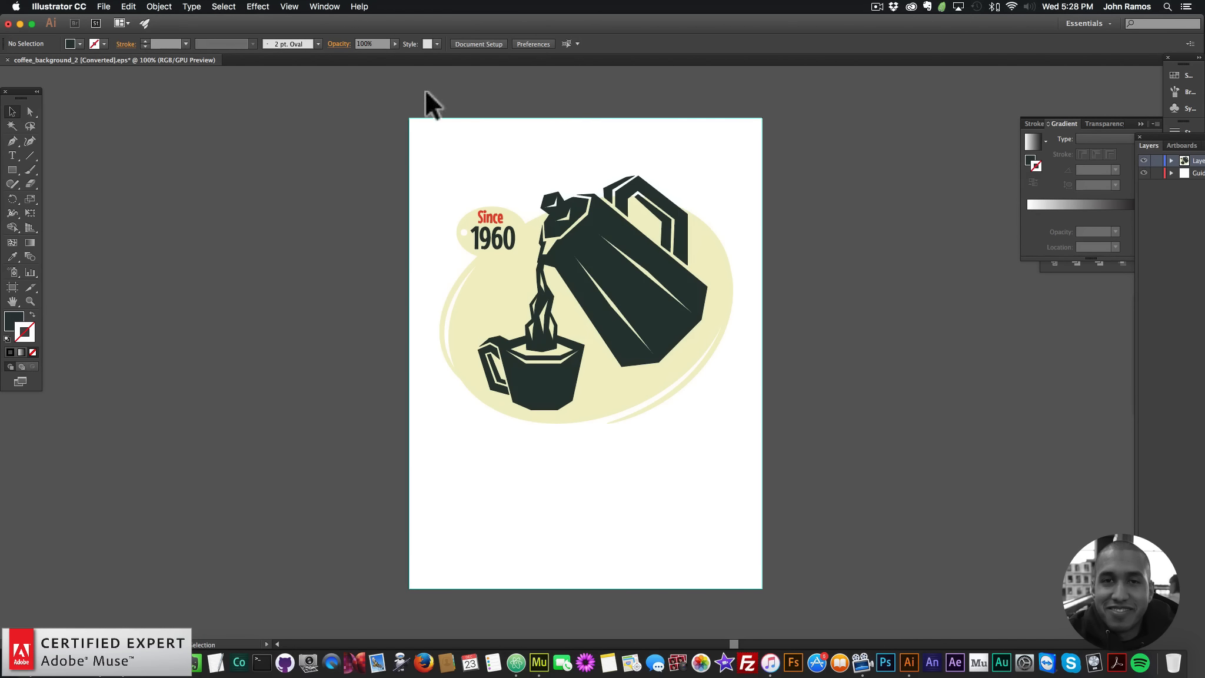
Examine the artboard's dimensions in Illustrator and the exported muse-for-you-image PNGs in Finder's video folder
{"action": "left_click", "coordinate": [12, 286]}
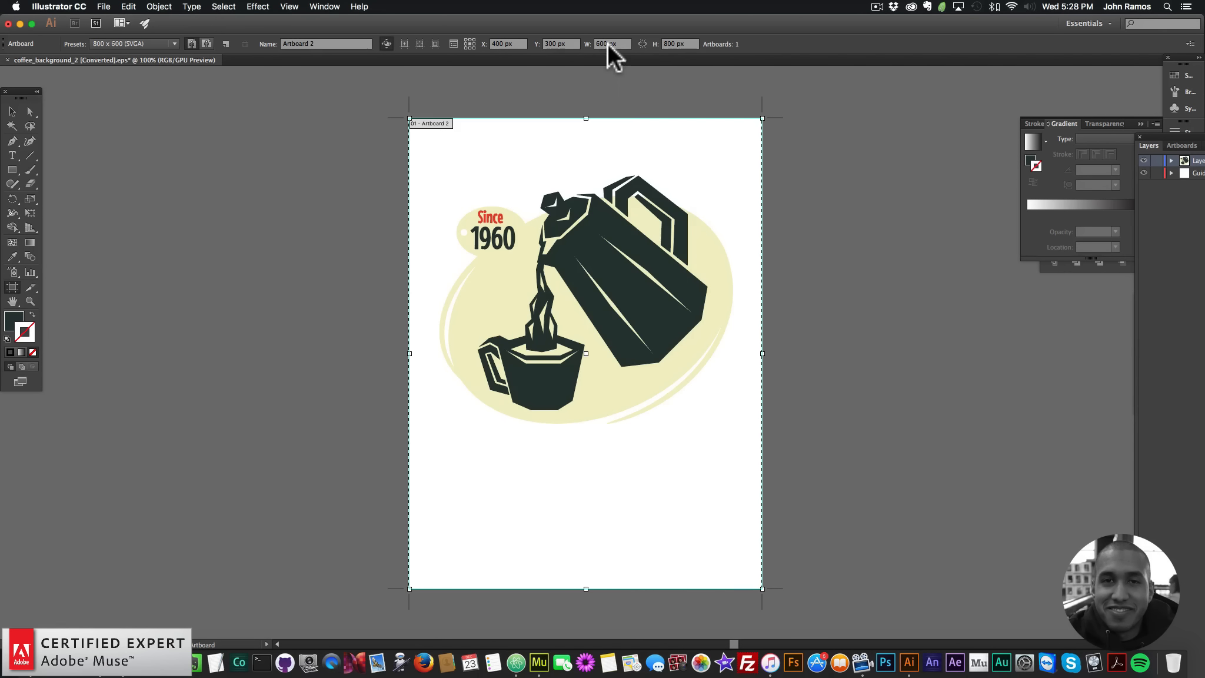
{"action": "left_click", "coordinate": [13, 111]}
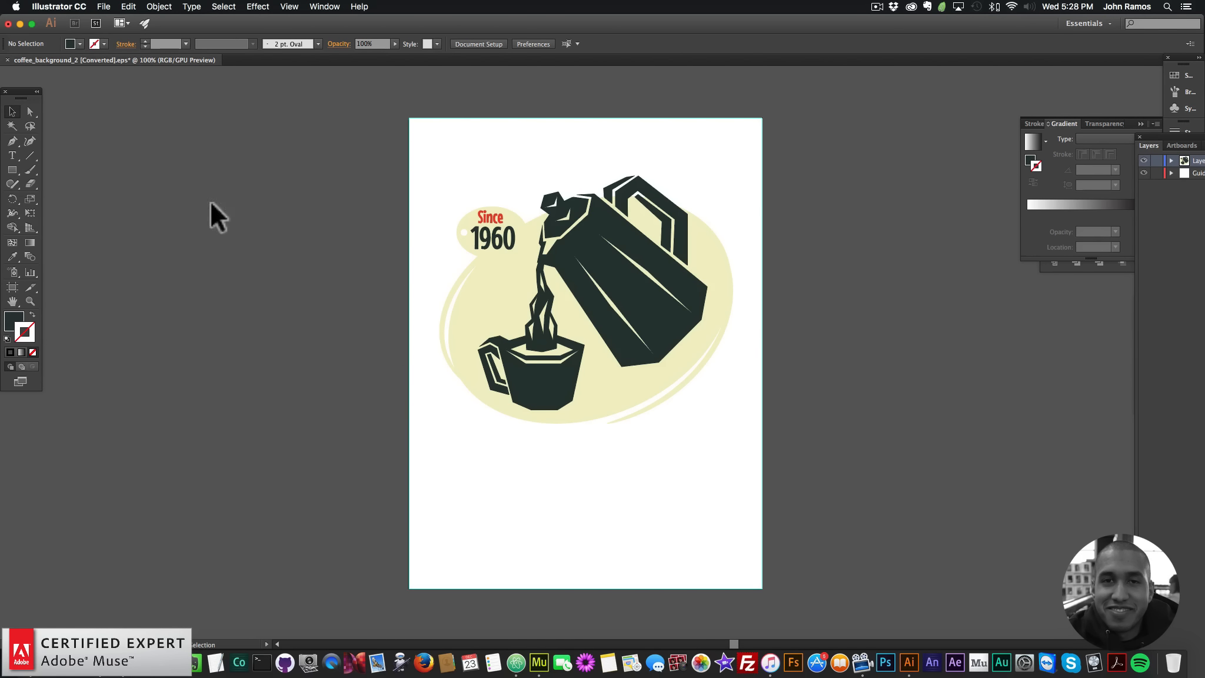
{"action": "left_click", "coordinate": [29, 662]}
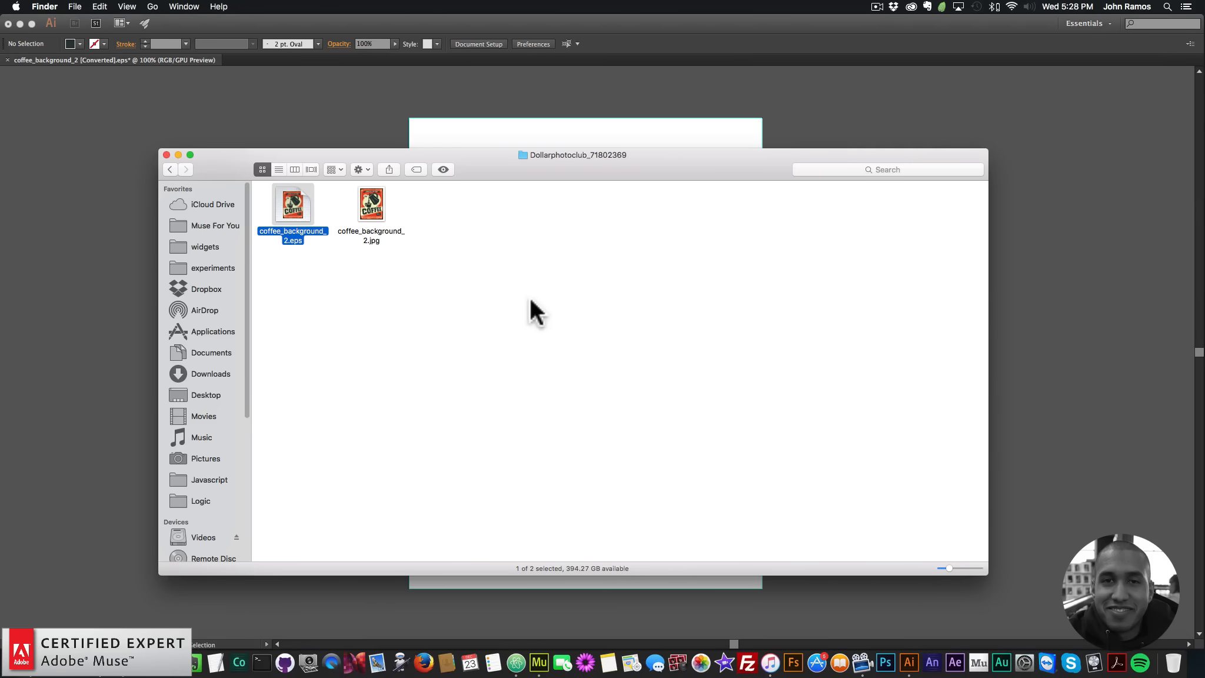
{"action": "left_click", "coordinate": [170, 170]}
{"action": "left_click_drag", "start_coordinate": [516, 293], "coordinate": [862, 208]}
{"action": "left_click", "coordinate": [887, 215]}
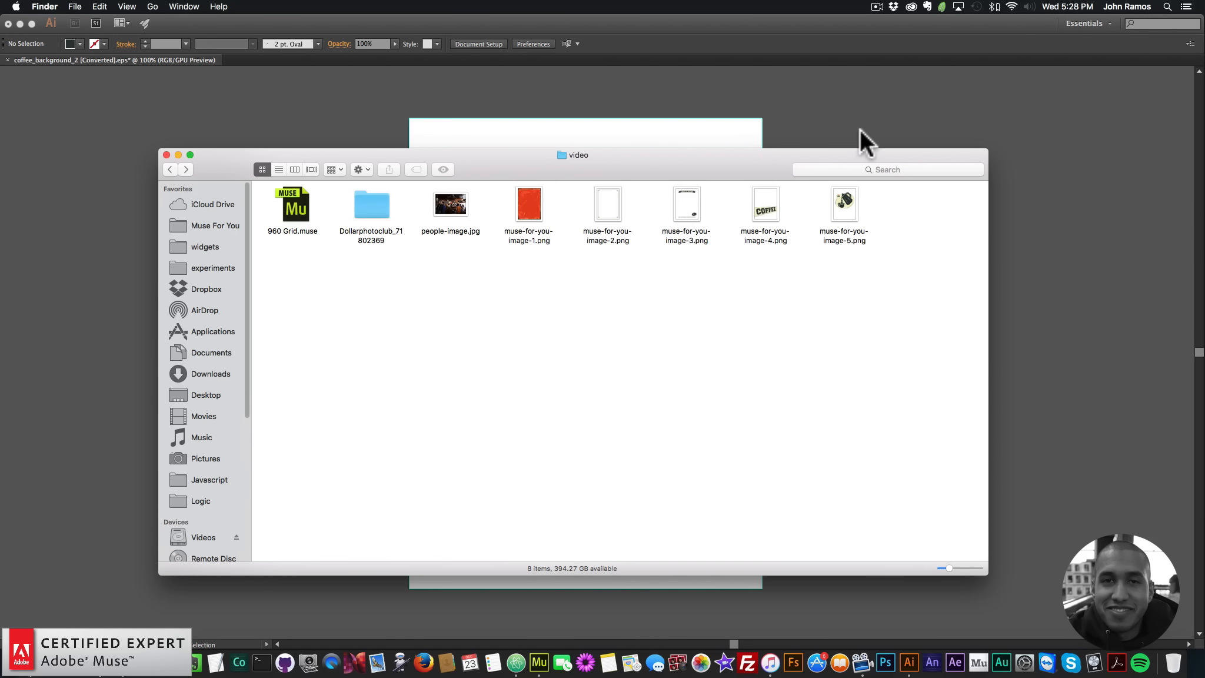
{"action": "left_click", "coordinate": [807, 128]}
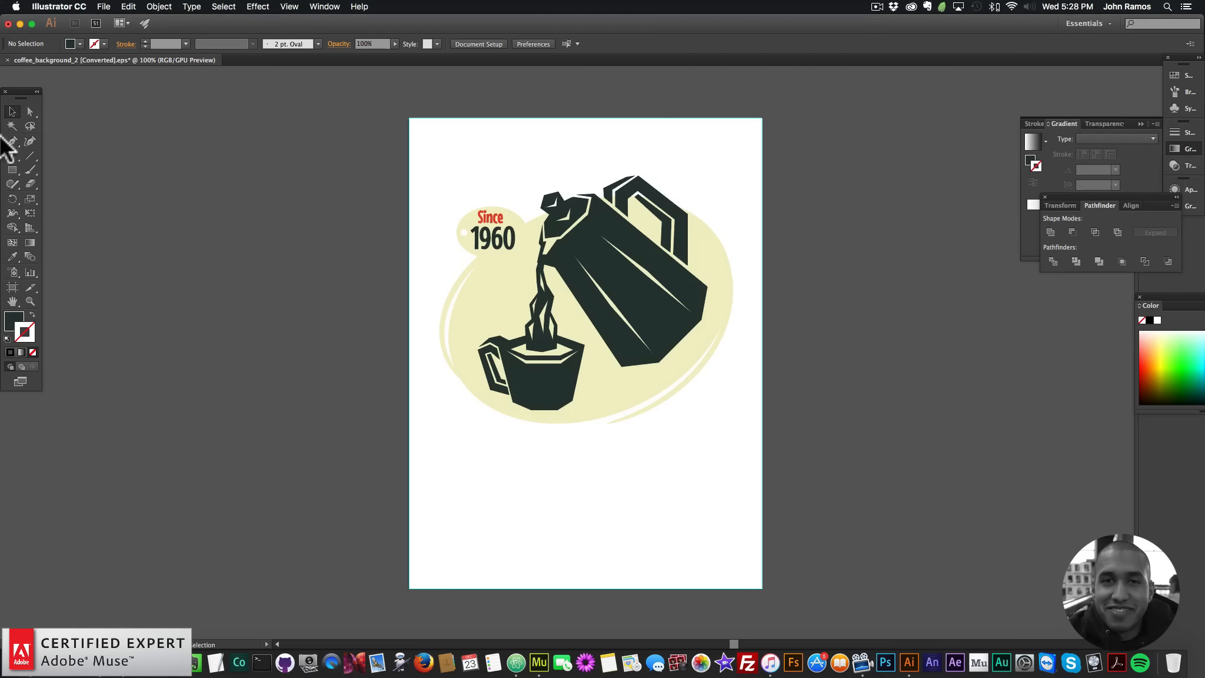
{"action": "left_click", "coordinate": [12, 287]}
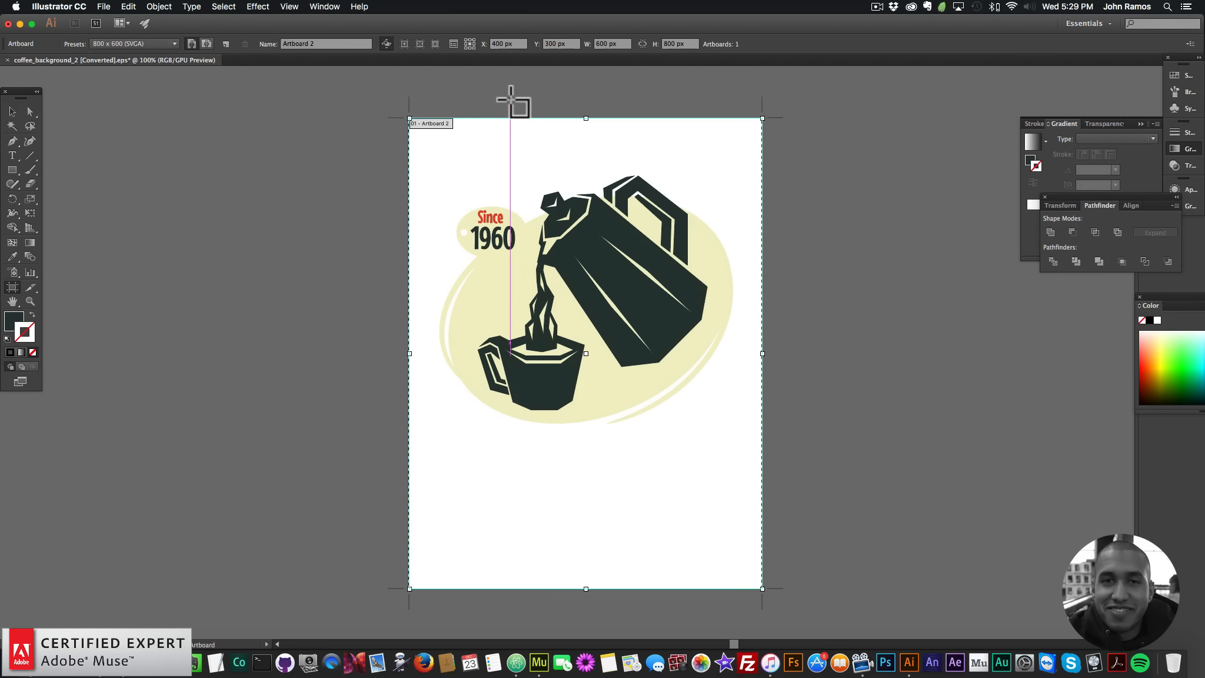
Switch to Finder, select muse-for-you-image-1.png through muse-for-you-image-5.png and open them together in Preview
{"action": "left_click", "coordinate": [44, 662]}
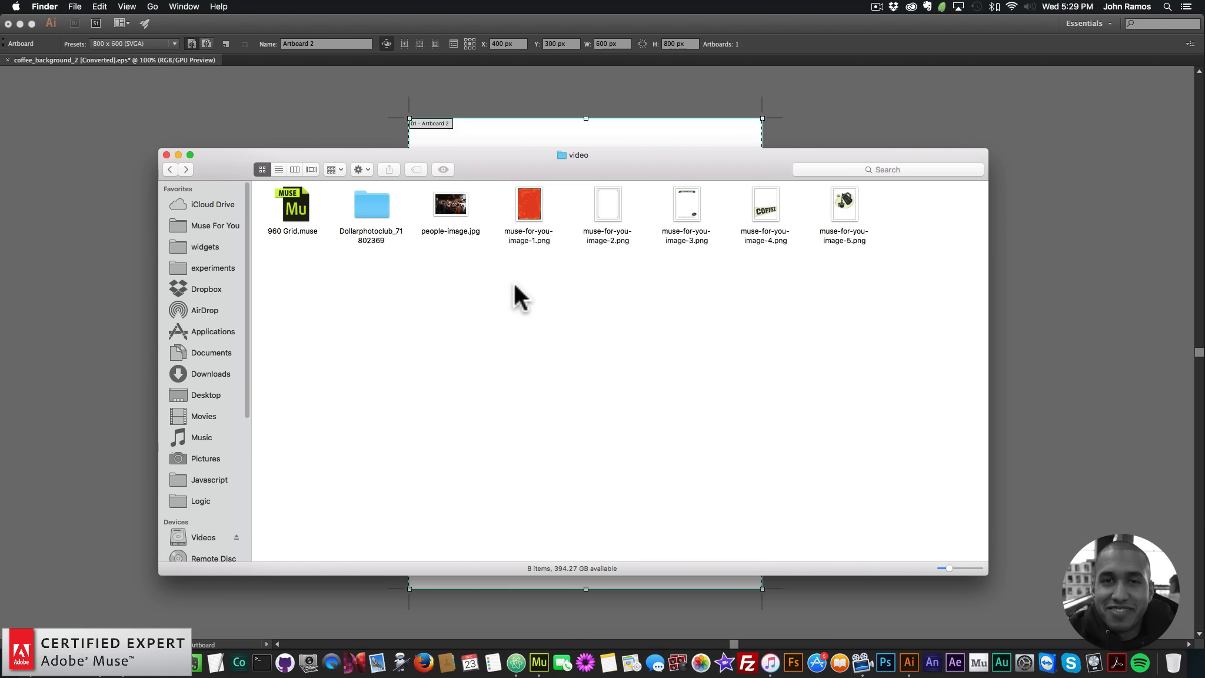
{"action": "left_click_drag", "start_coordinate": [513, 275], "coordinate": [904, 172]}
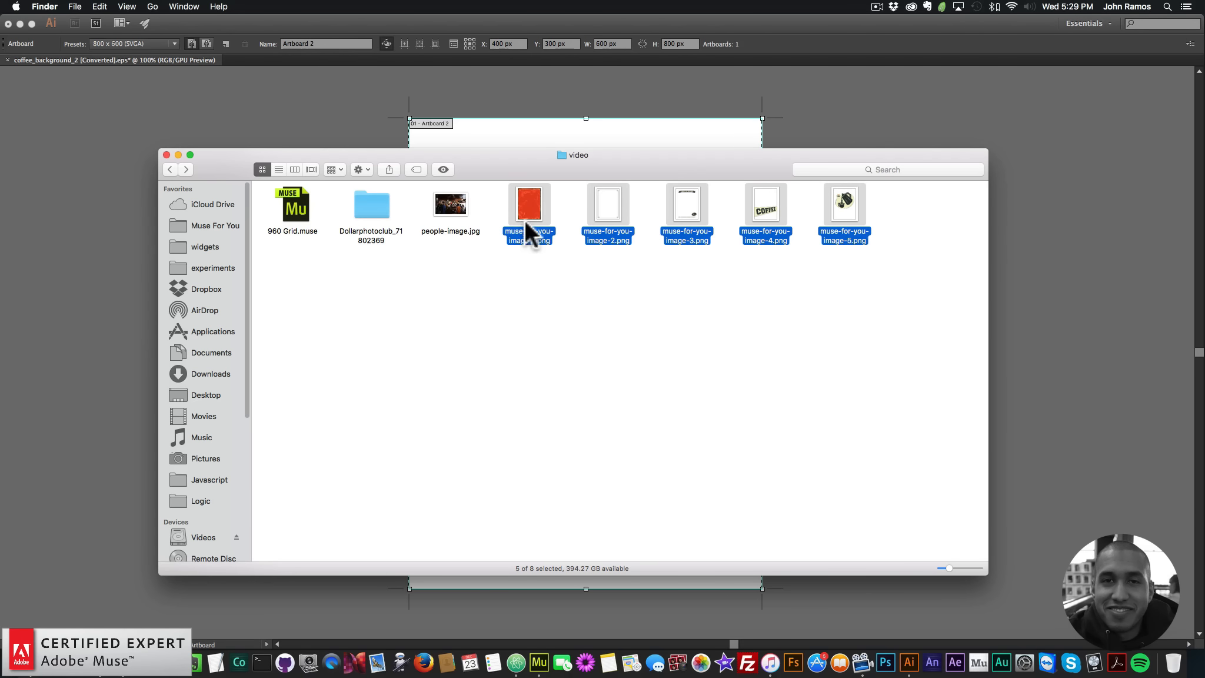
{"action": "right_click", "coordinate": [526, 197]}
{"action": "mouse_move", "coordinate": [575, 234]}
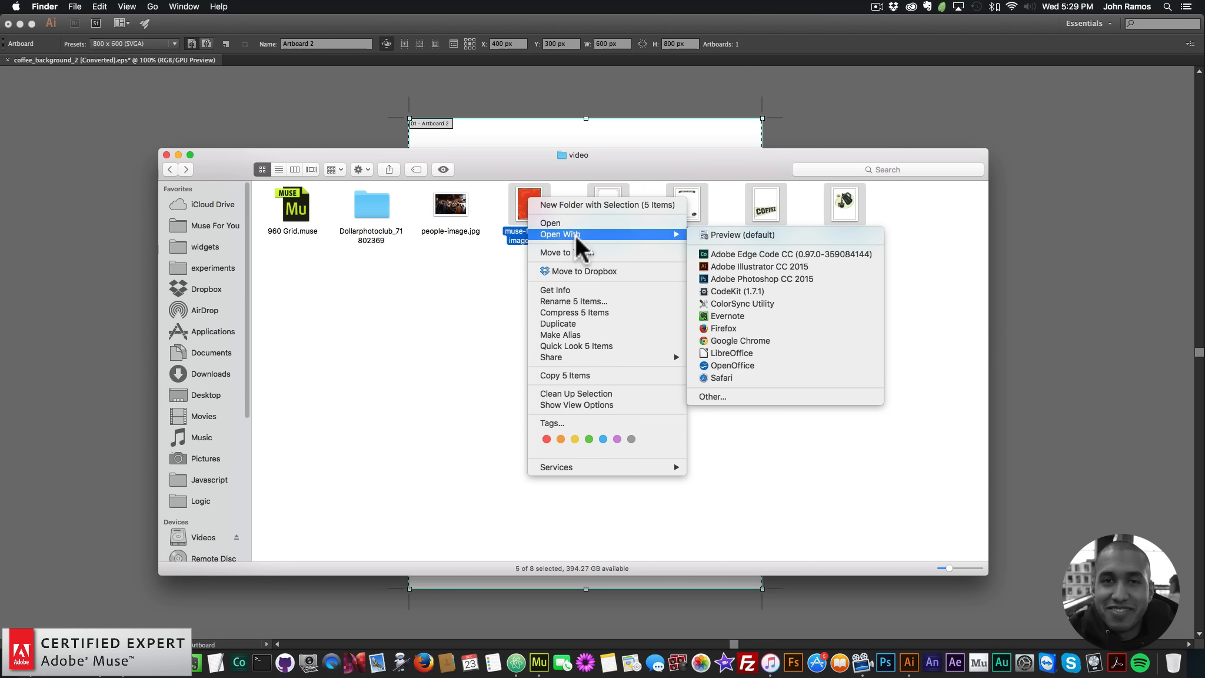
{"action": "left_click", "coordinate": [734, 233]}
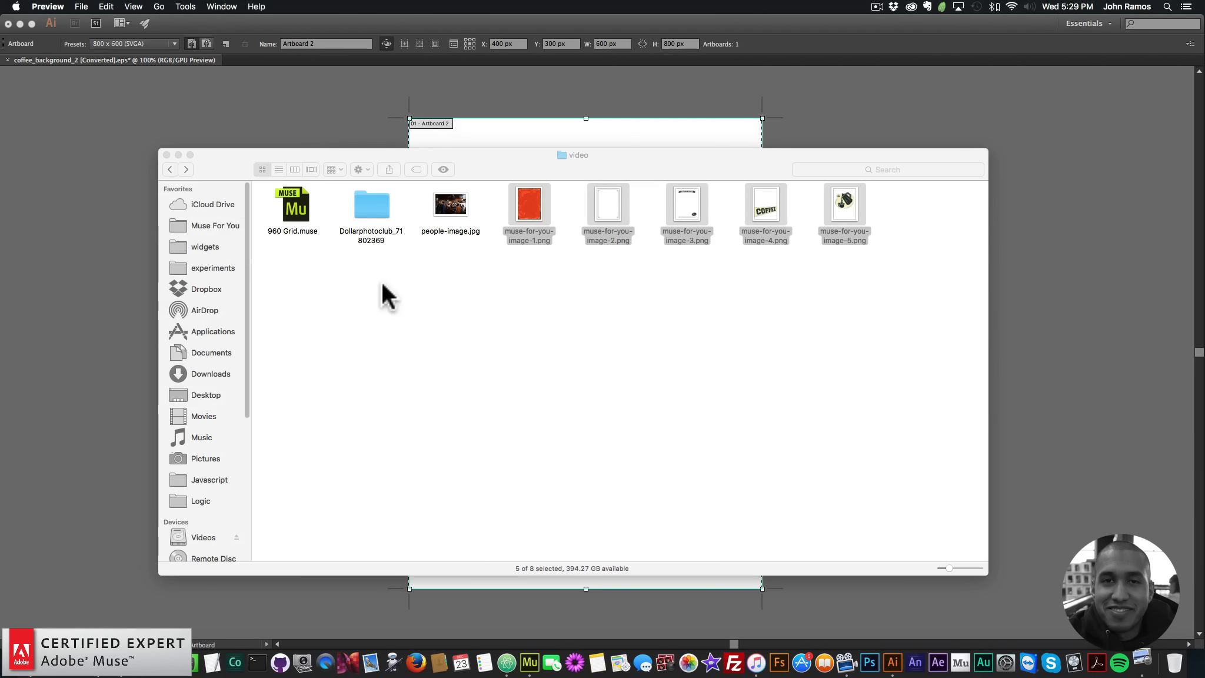
Select all five images in Preview and resize them proportionally to a width of 350 pixels
{"action": "key", "text": "super+a"}
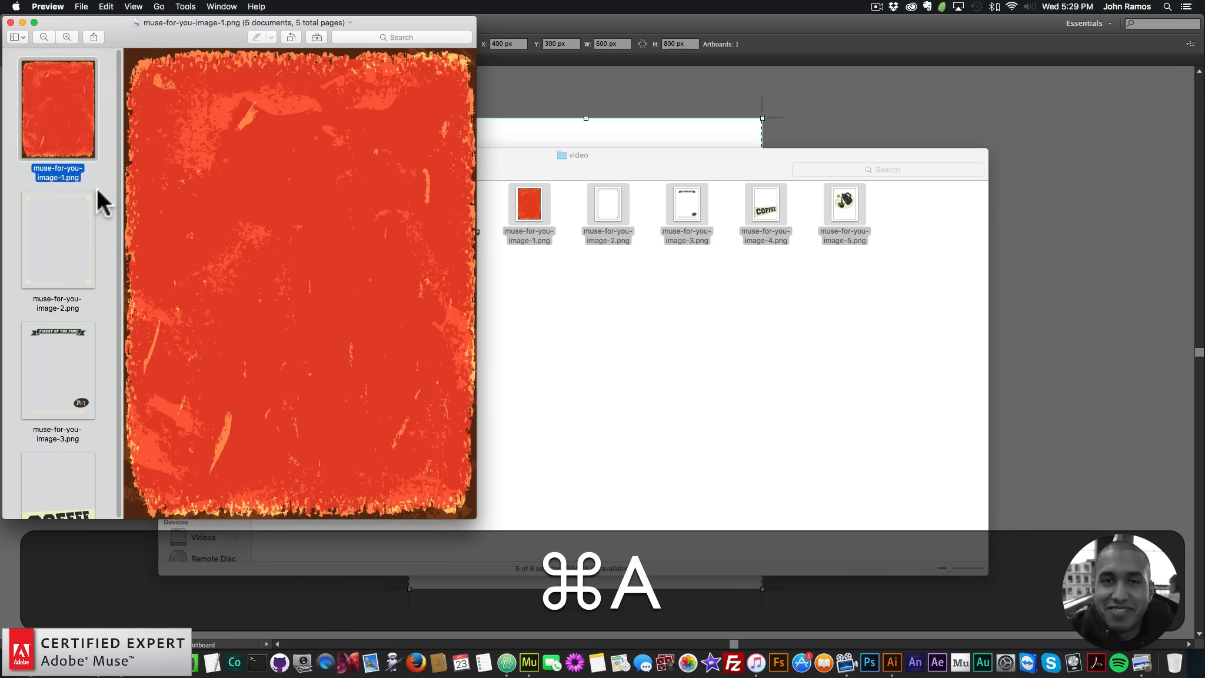
{"action": "scroll", "coordinate": [22, 457], "scroll_direction": "down", "scroll_amount": 5}
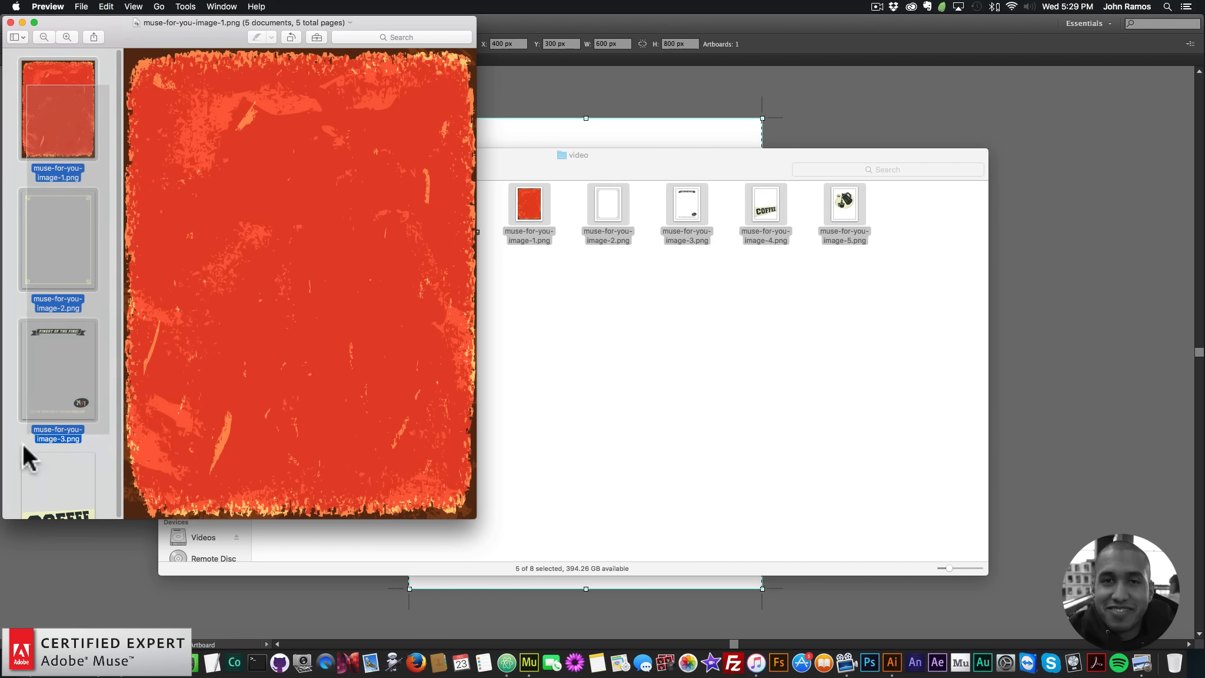
{"action": "left_click", "coordinate": [185, 7]}
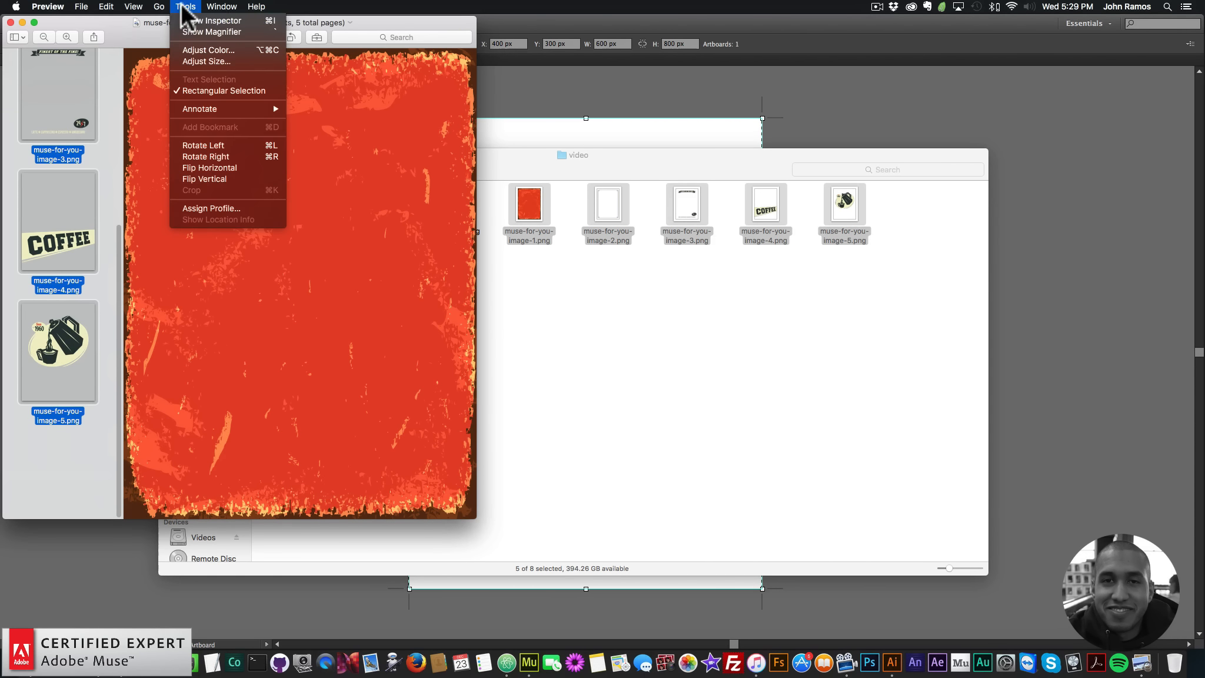
{"action": "left_click", "coordinate": [200, 59]}
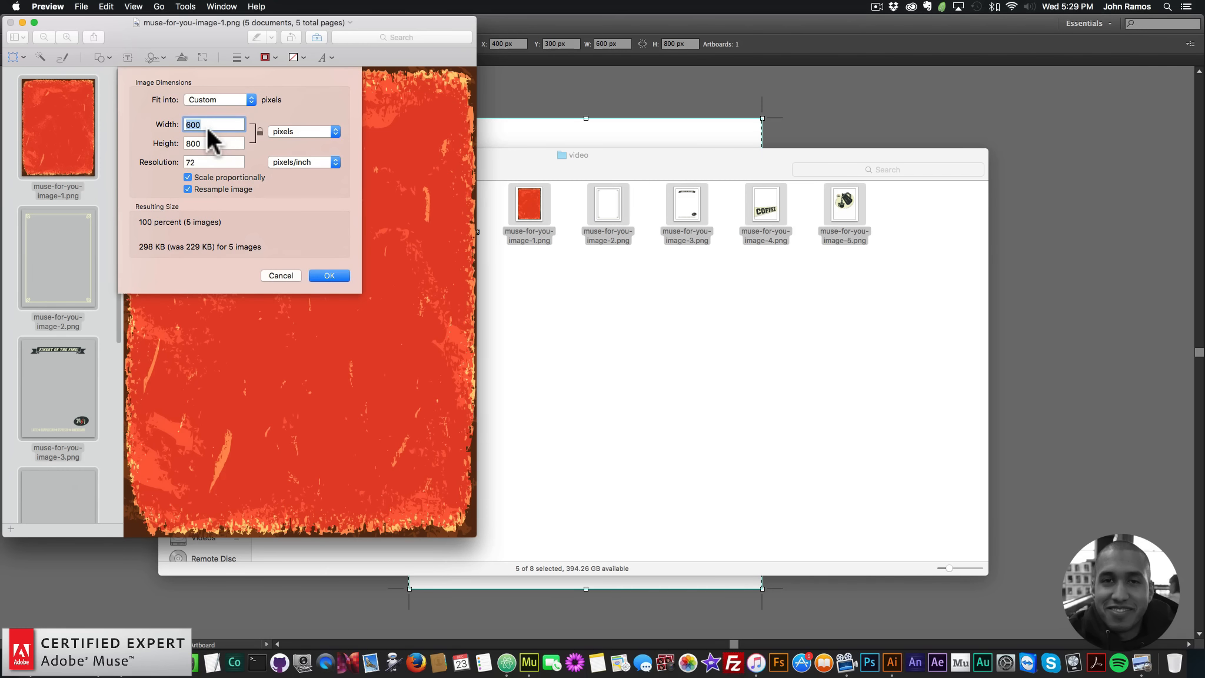
{"action": "type", "text": "350"}
{"action": "left_click", "coordinate": [329, 274]}
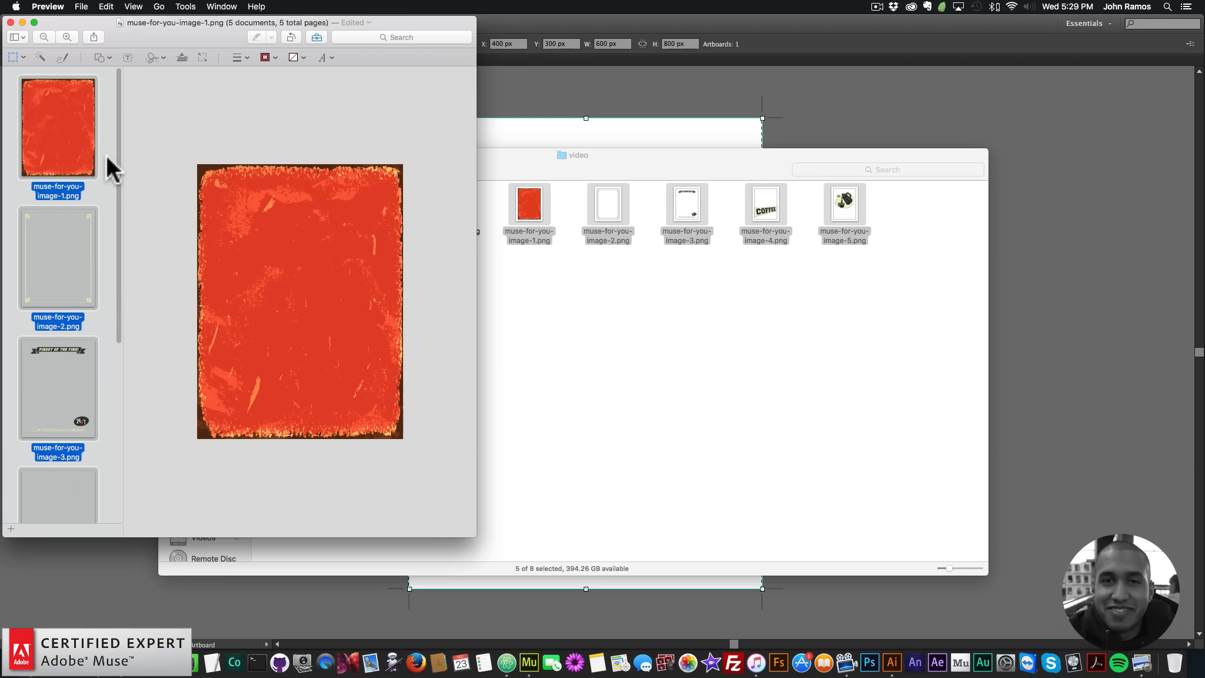
Save the five resized images in Preview and close their window, switching over to Adobe Muse
{"action": "key", "text": "super+s"}
{"action": "left_click", "coordinate": [81, 7]}
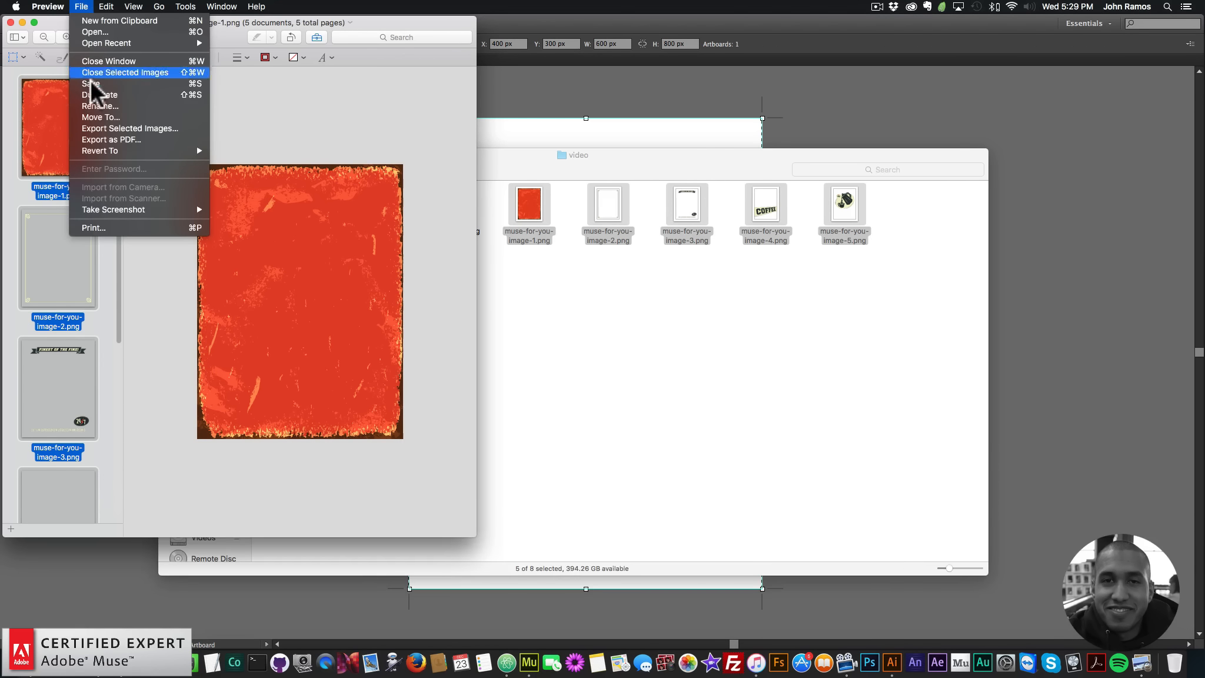
{"action": "left_click", "coordinate": [91, 84]}
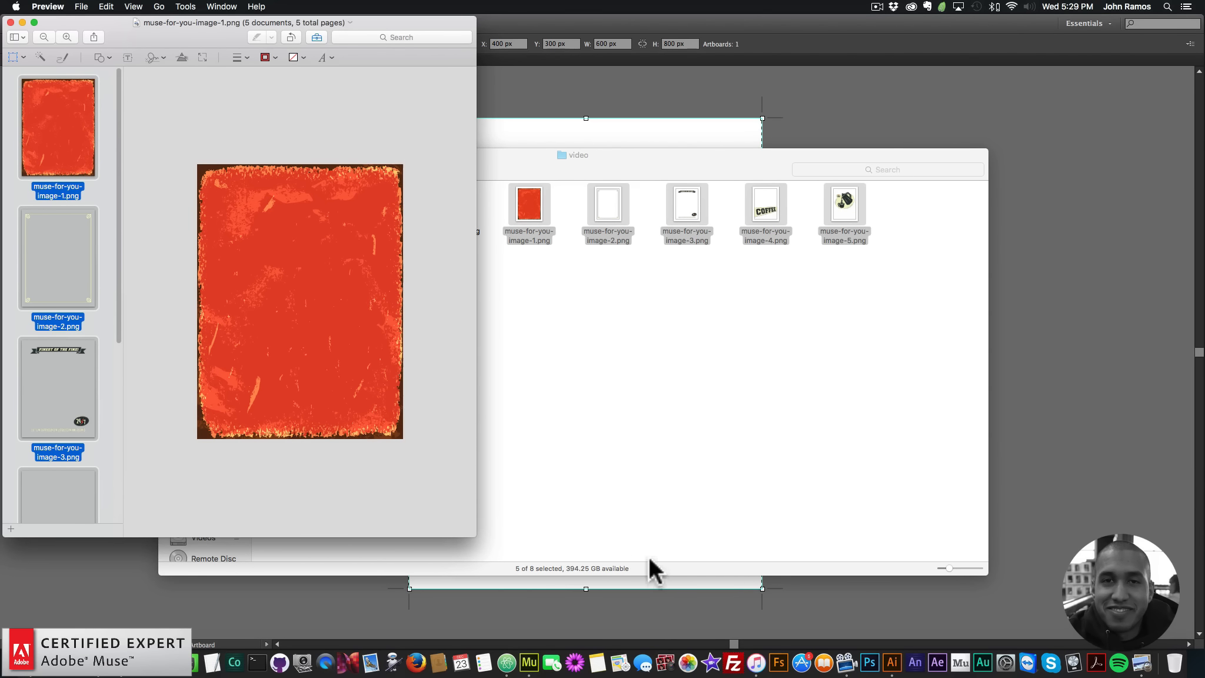
{"action": "left_click", "coordinate": [531, 652]}
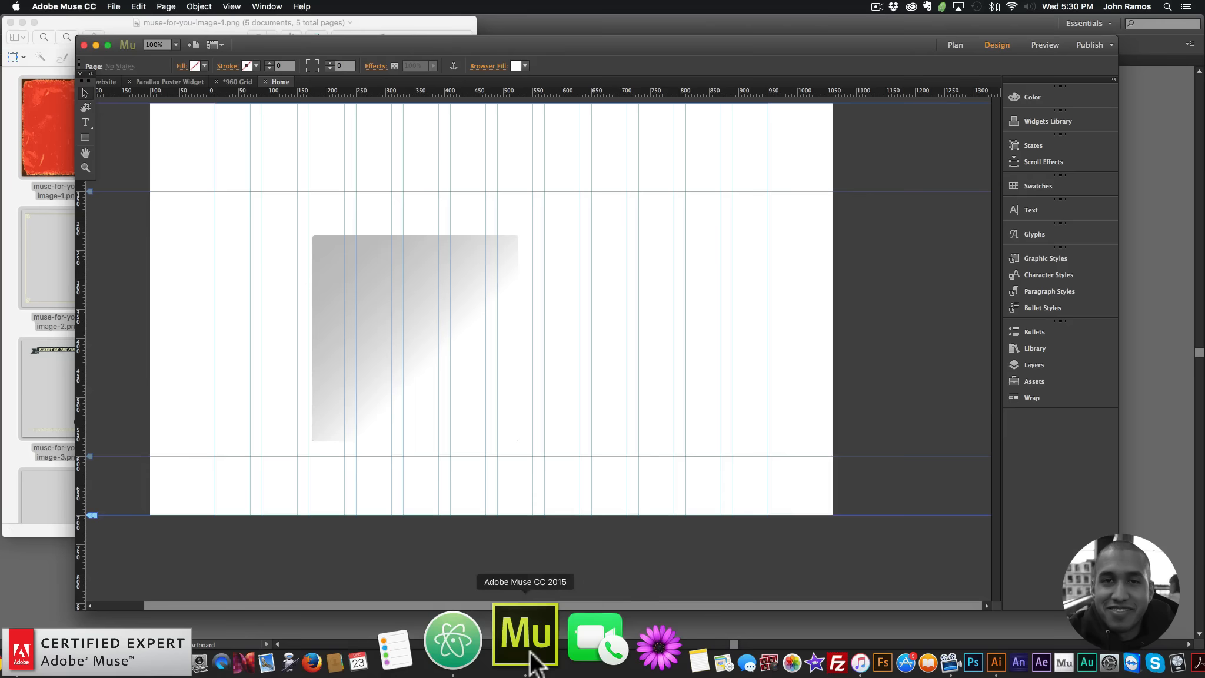
{"action": "left_click", "coordinate": [12, 176]}
{"action": "left_click", "coordinate": [22, 21]}
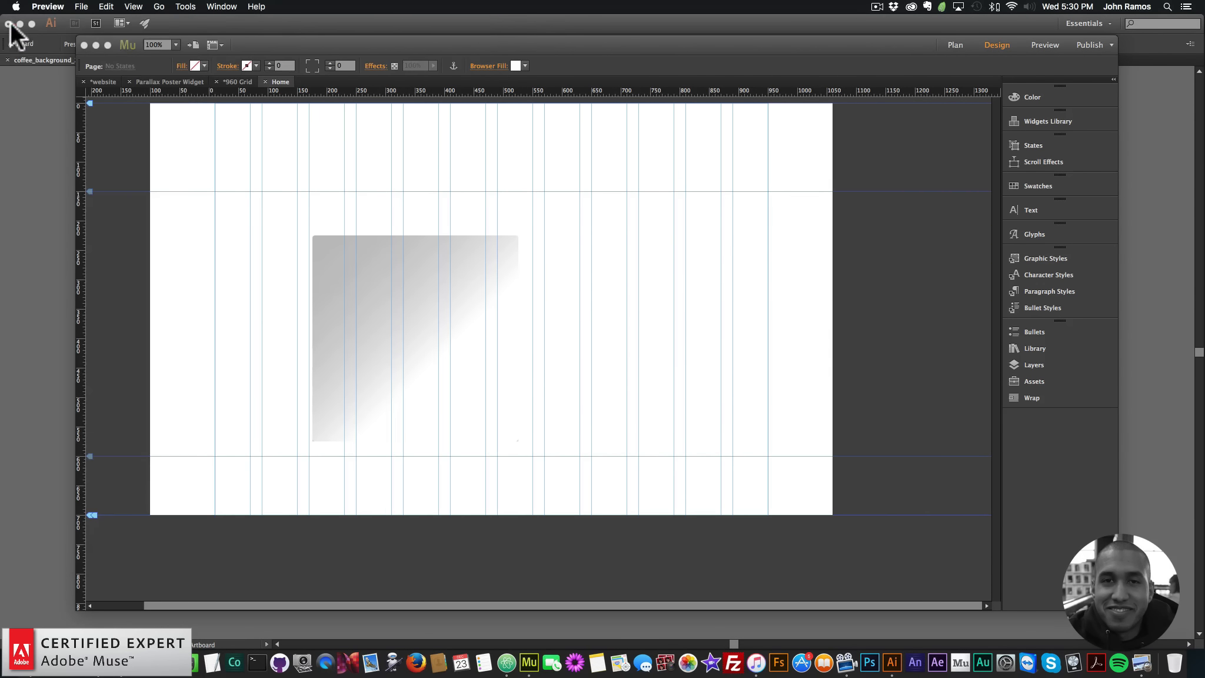
Move the Parallax Poster widget to the page's centre at X 305, Y 150 and open its options
{"action": "left_click", "coordinate": [472, 296]}
{"action": "left_click_drag", "start_coordinate": [421, 308], "coordinate": [472, 263]}
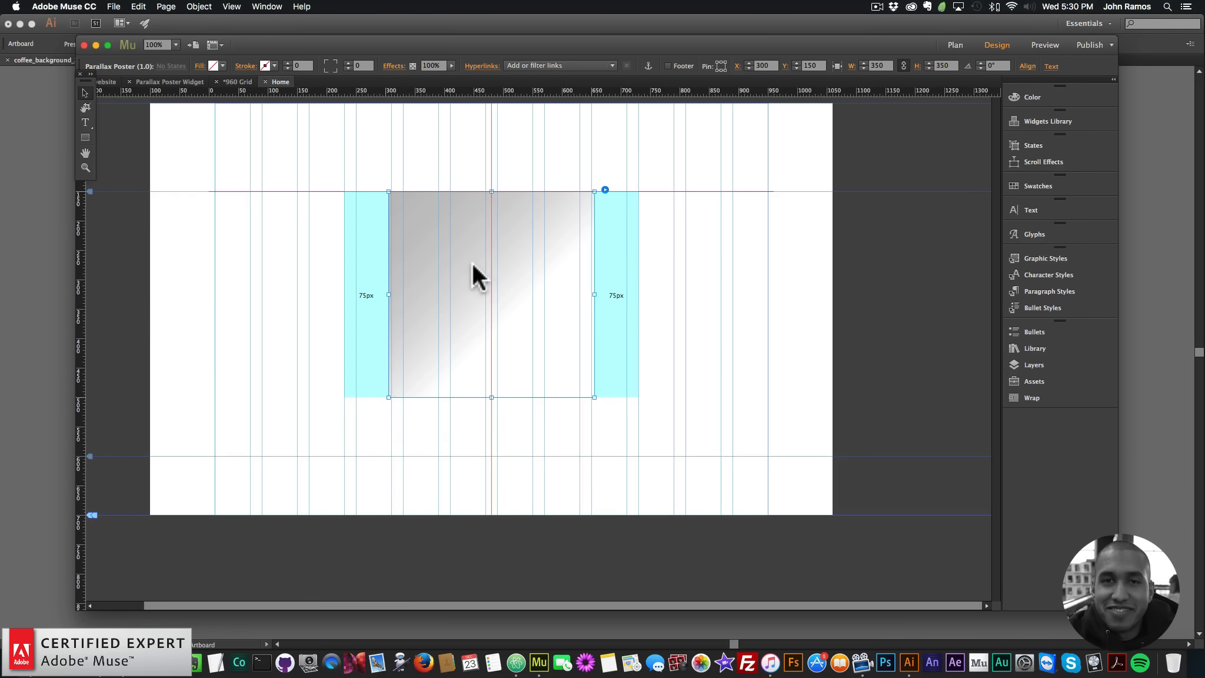
{"action": "left_click", "coordinate": [605, 189]}
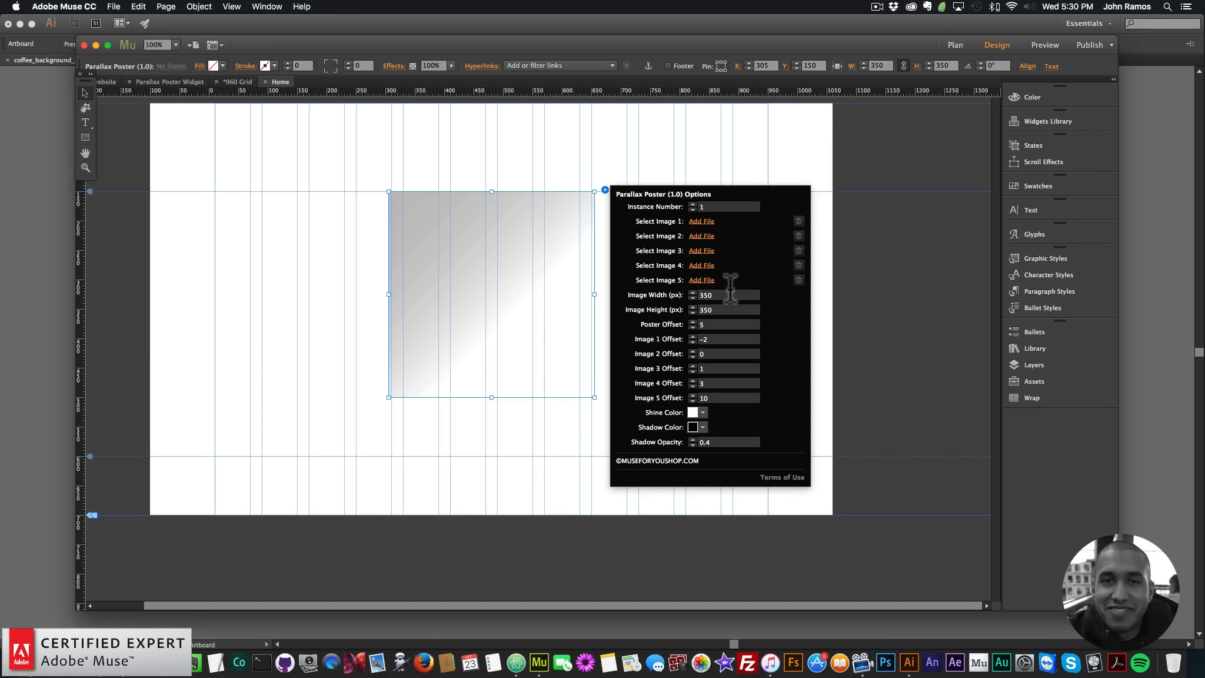
Assign muse-for-you-image-1.png from the video folder as the poster widget's Image 1
{"action": "left_click", "coordinate": [701, 235]}
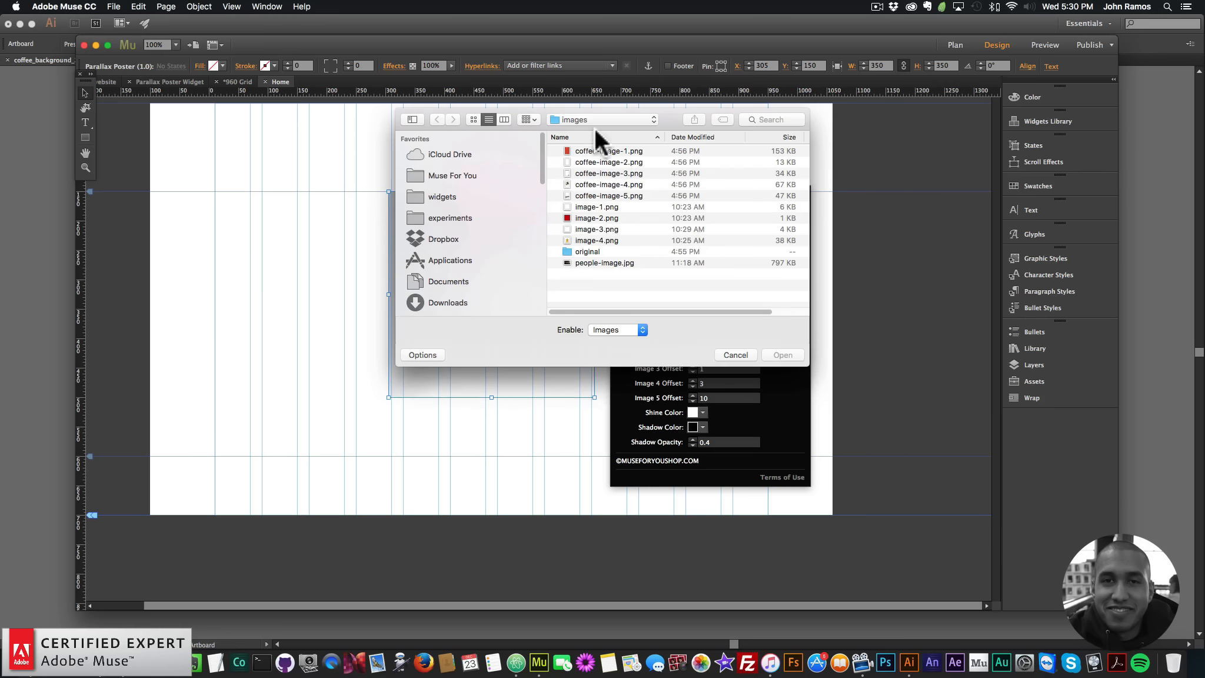
{"action": "left_click", "coordinate": [604, 118]}
{"action": "left_click", "coordinate": [571, 148]}
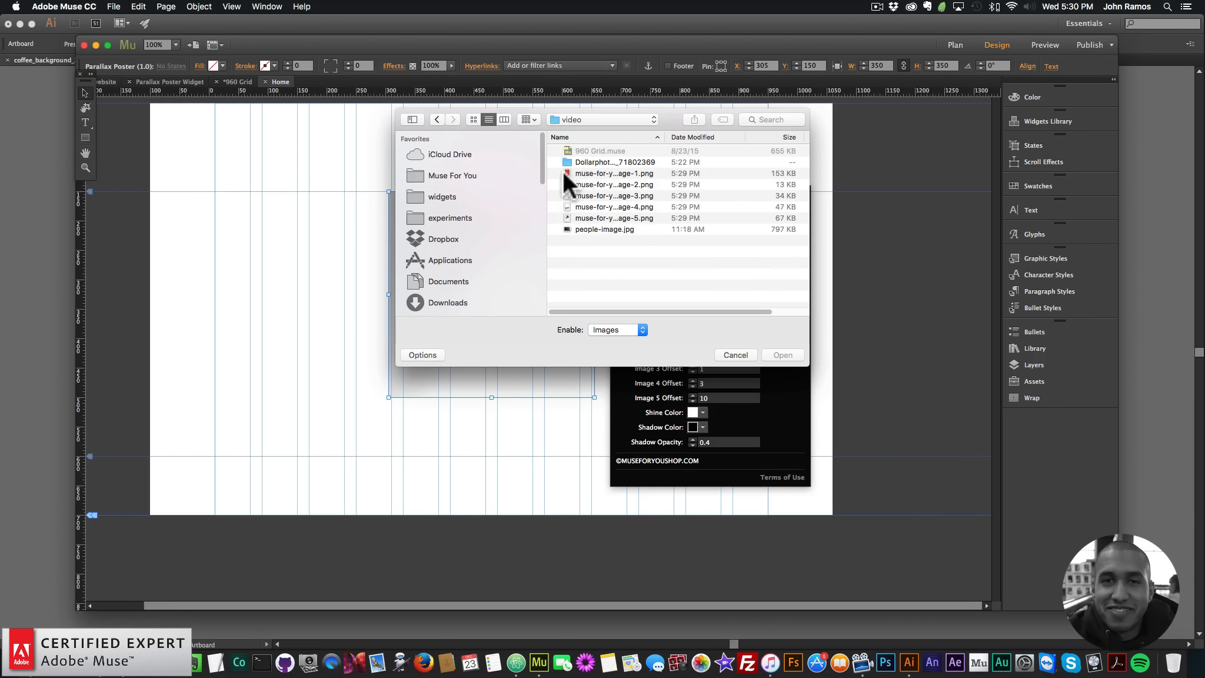
{"action": "left_click", "coordinate": [609, 173]}
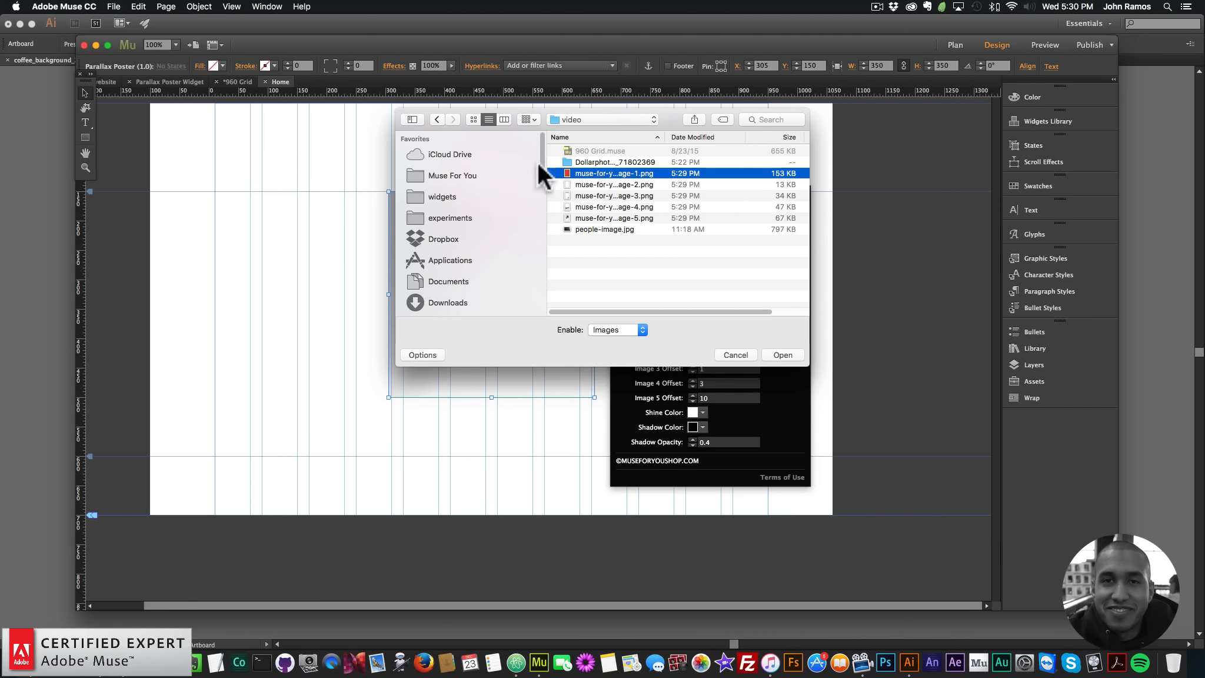
{"action": "left_click", "coordinate": [473, 119]}
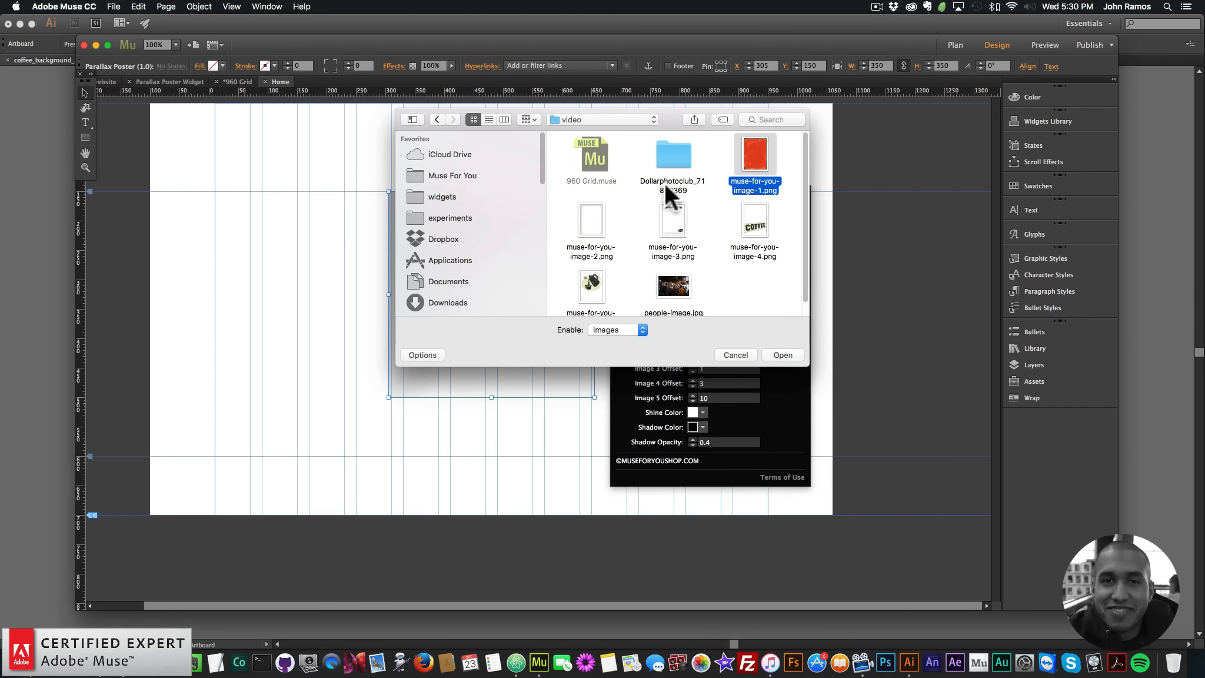
{"action": "double_click", "coordinate": [753, 159]}
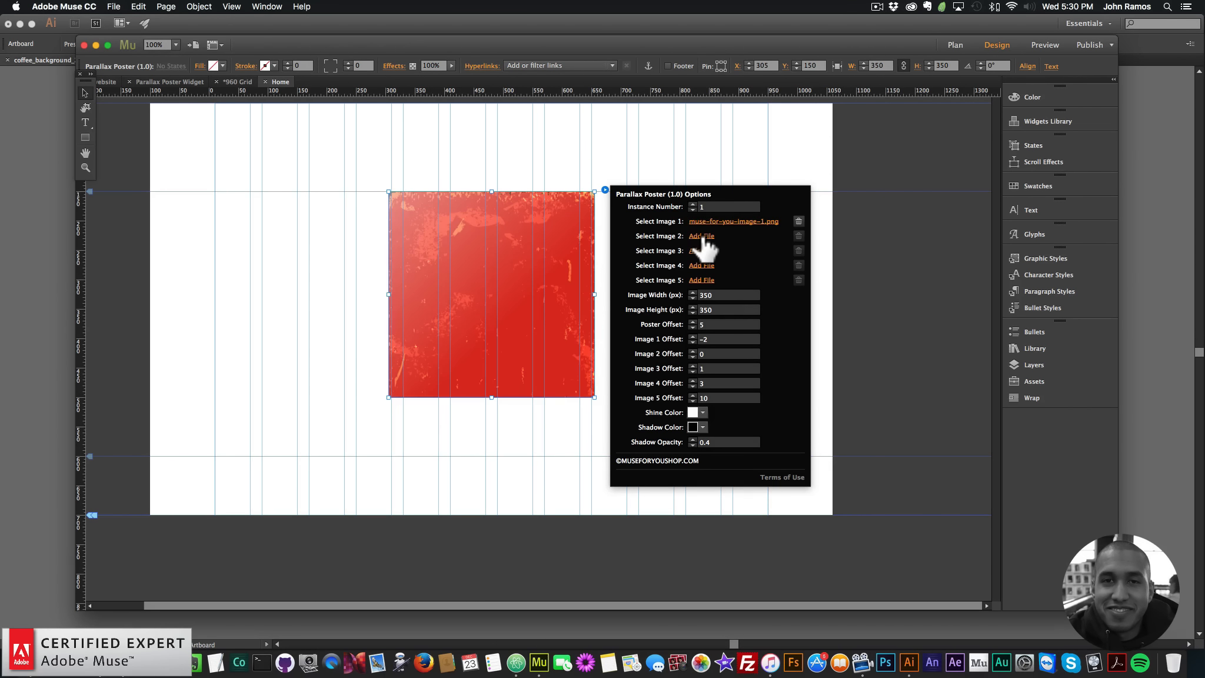
Assign muse-for-you-image-2.png as Image 2 and muse-for-you-image-3.png as Image 3 of the poster widget
{"action": "left_click", "coordinate": [699, 236]}
{"action": "double_click", "coordinate": [587, 215]}
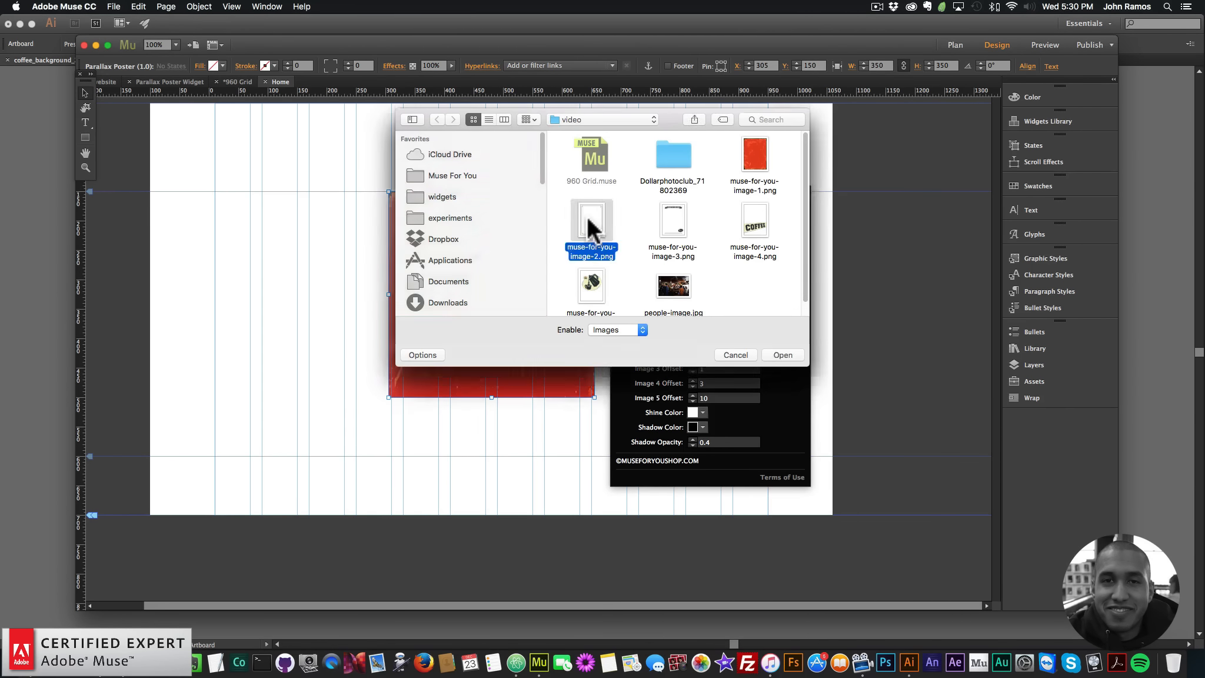
{"action": "left_click", "coordinate": [701, 252]}
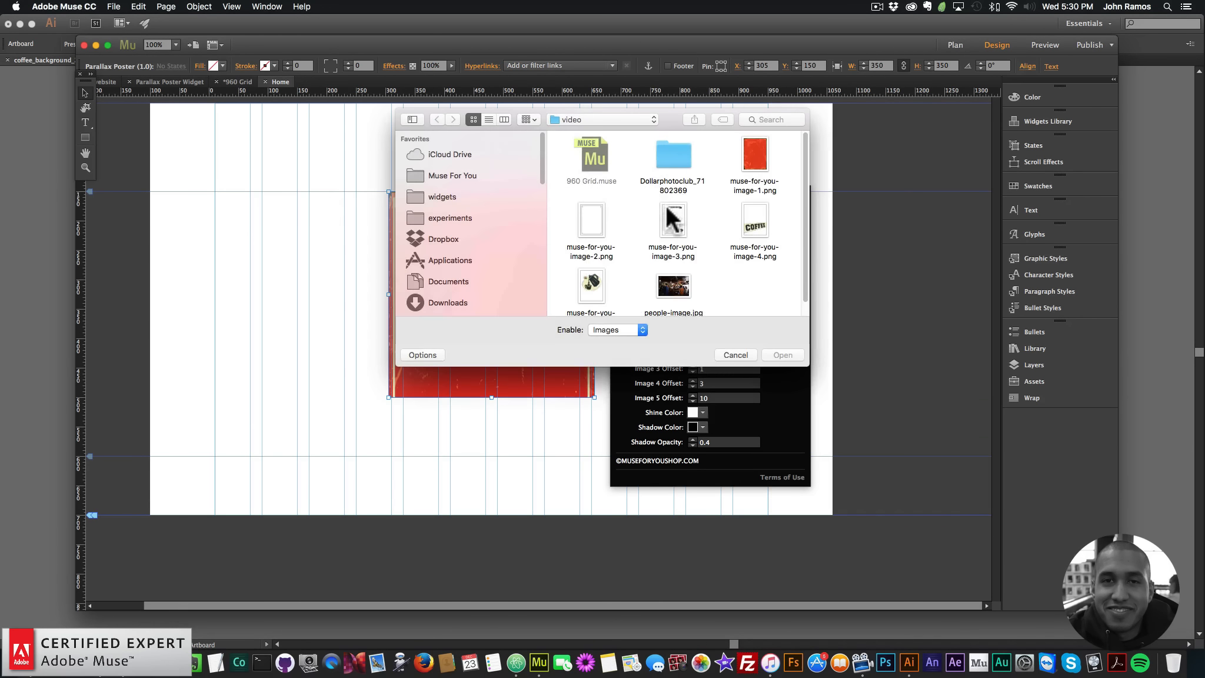
{"action": "double_click", "coordinate": [669, 215]}
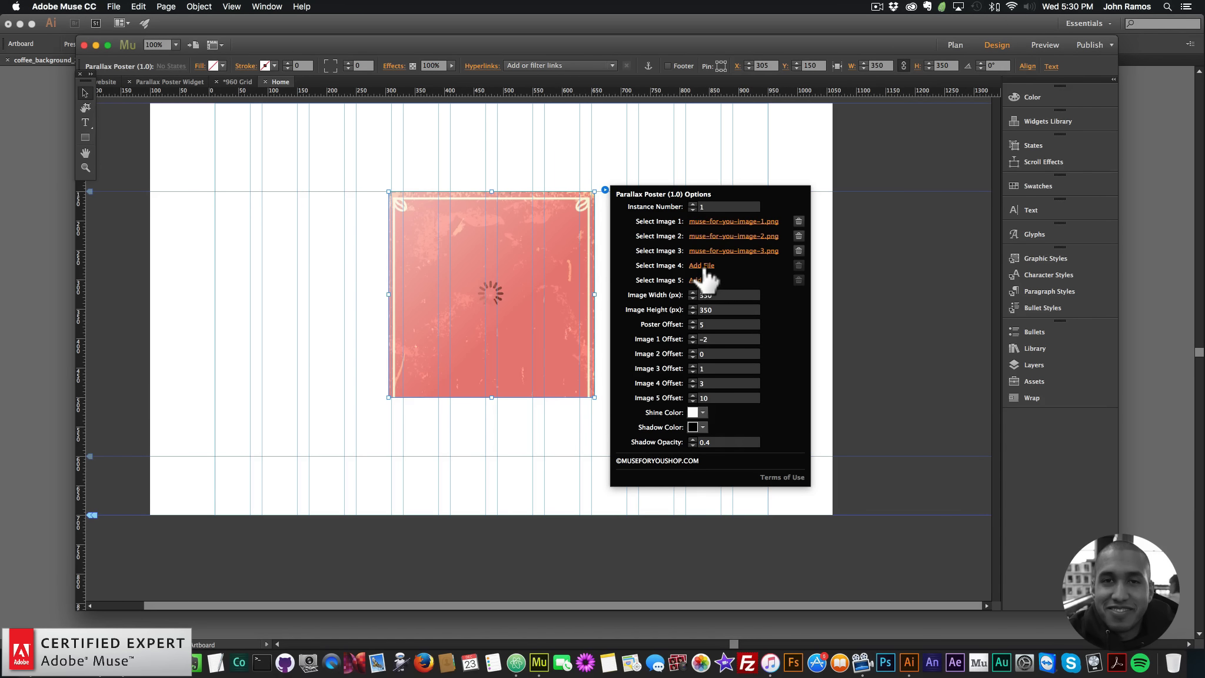
Assign muse-for-you-image-4.png as Image 4 and muse-for-you-image-5.png as Image 5 of the poster widget
{"action": "left_click", "coordinate": [701, 266]}
{"action": "double_click", "coordinate": [746, 218]}
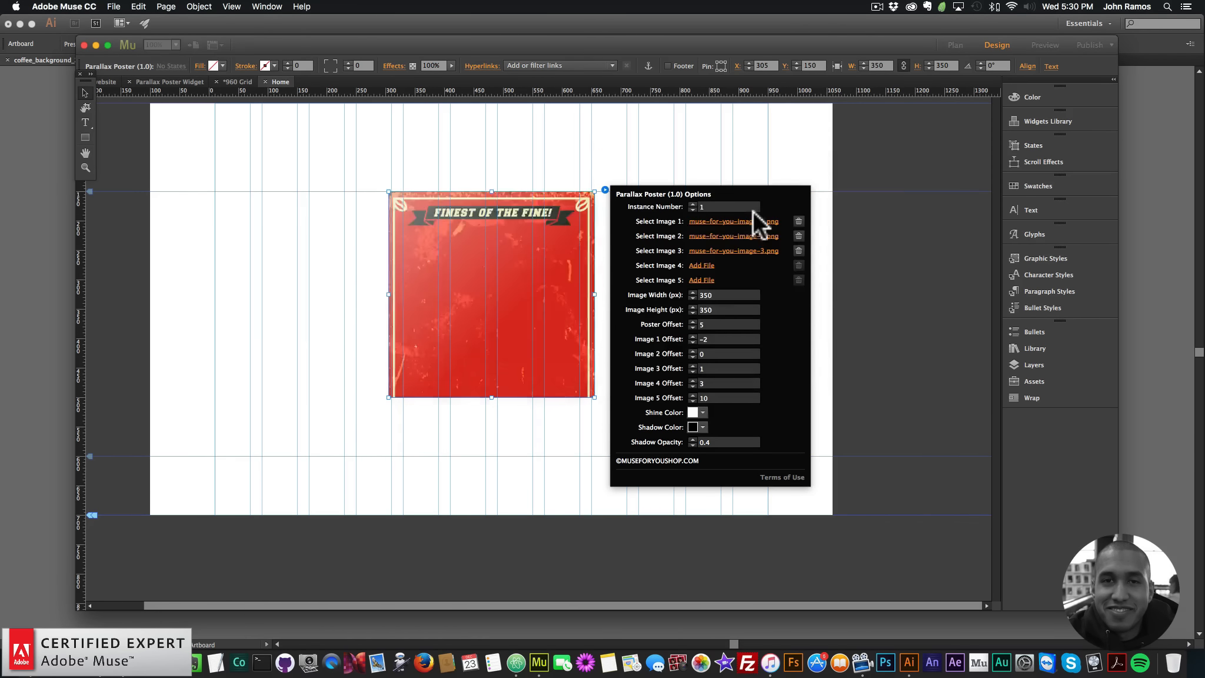
{"action": "left_click", "coordinate": [701, 281]}
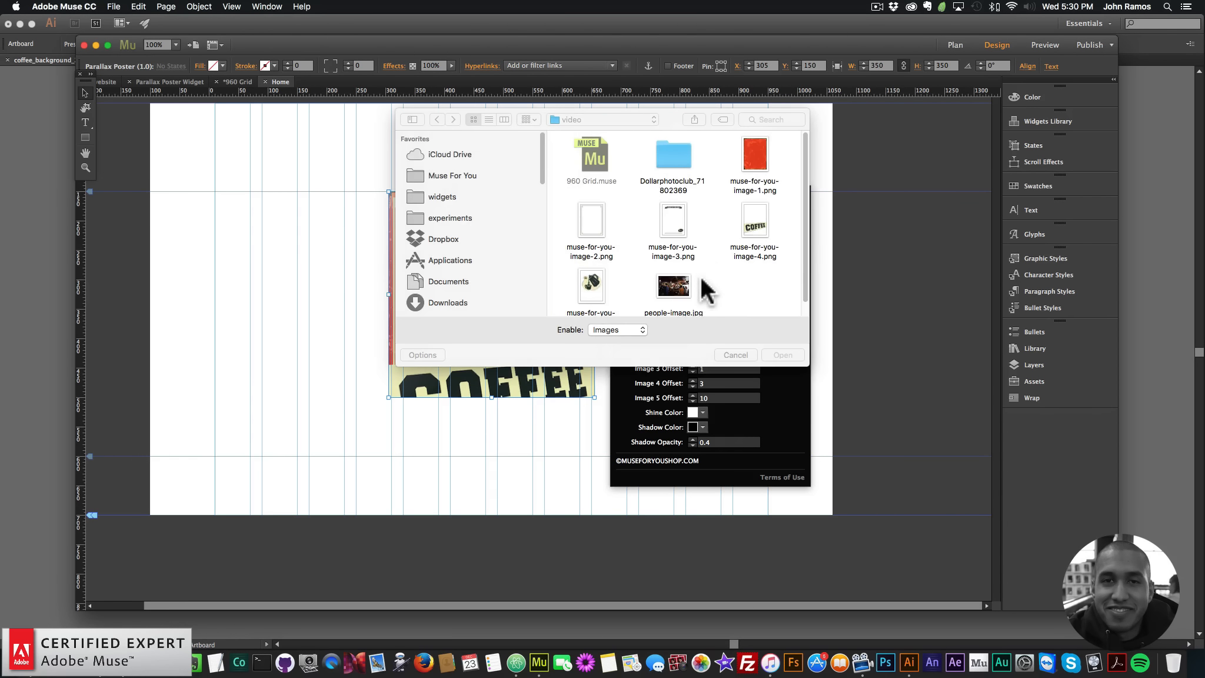
{"action": "left_click", "coordinate": [735, 355]}
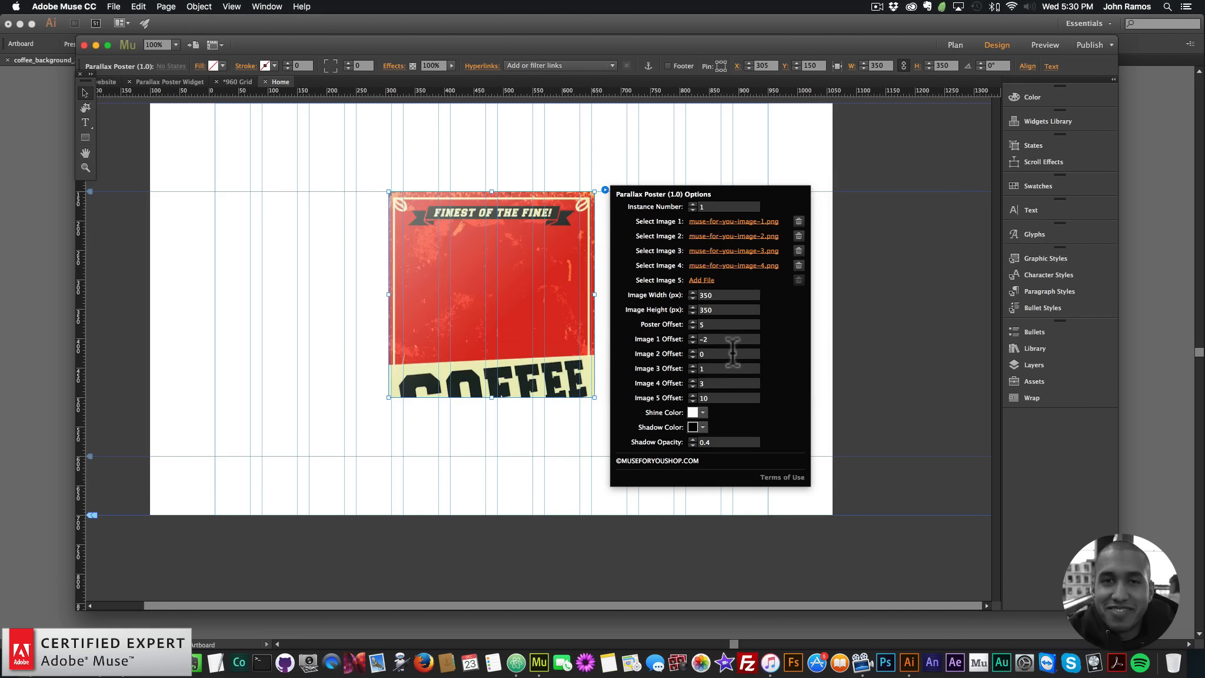
{"action": "left_click", "coordinate": [701, 281]}
{"action": "scroll", "coordinate": [608, 281], "scroll_direction": "down", "scroll_amount": 1}
{"action": "left_click", "coordinate": [593, 274]}
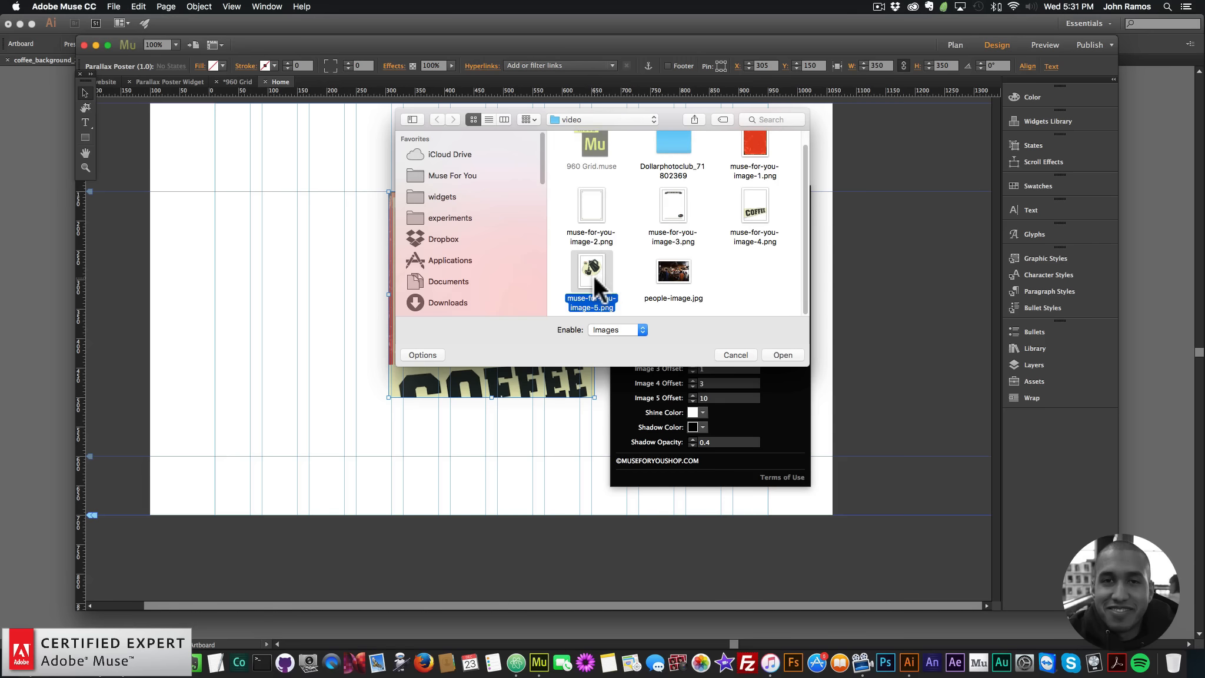
{"action": "double_click", "coordinate": [592, 274]}
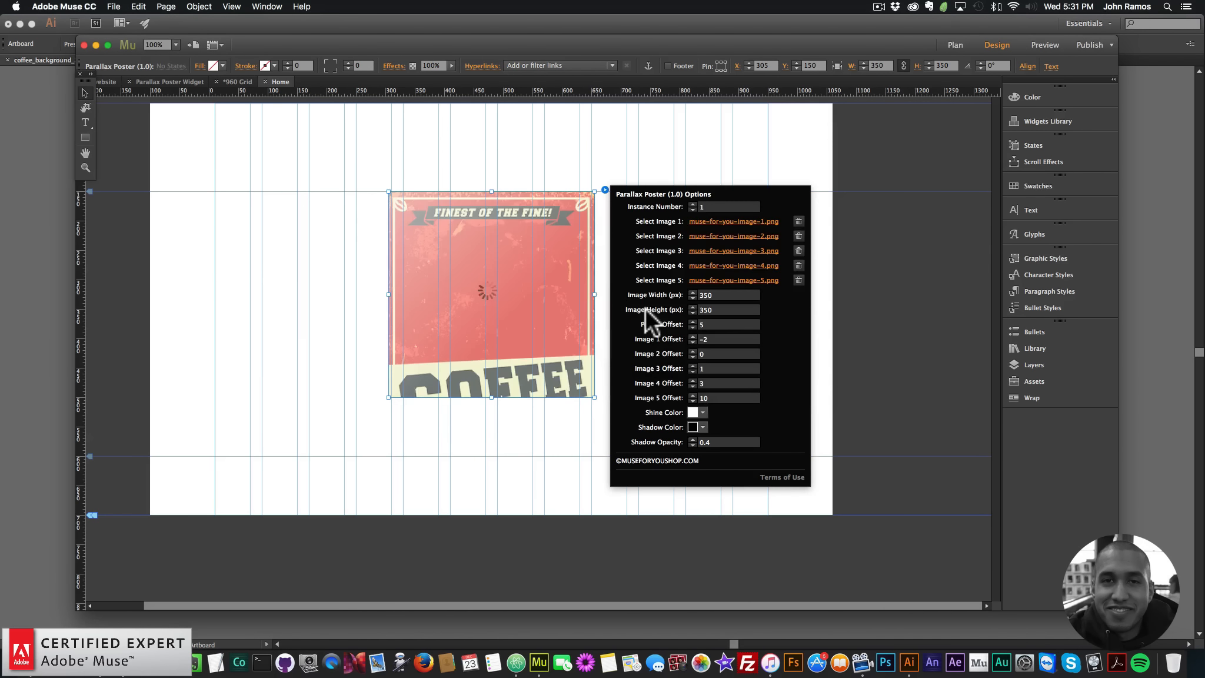
Set the poster widget's image height to 467 px and close its options
{"action": "left_click", "coordinate": [717, 310]}
{"action": "type", "text": "46"}
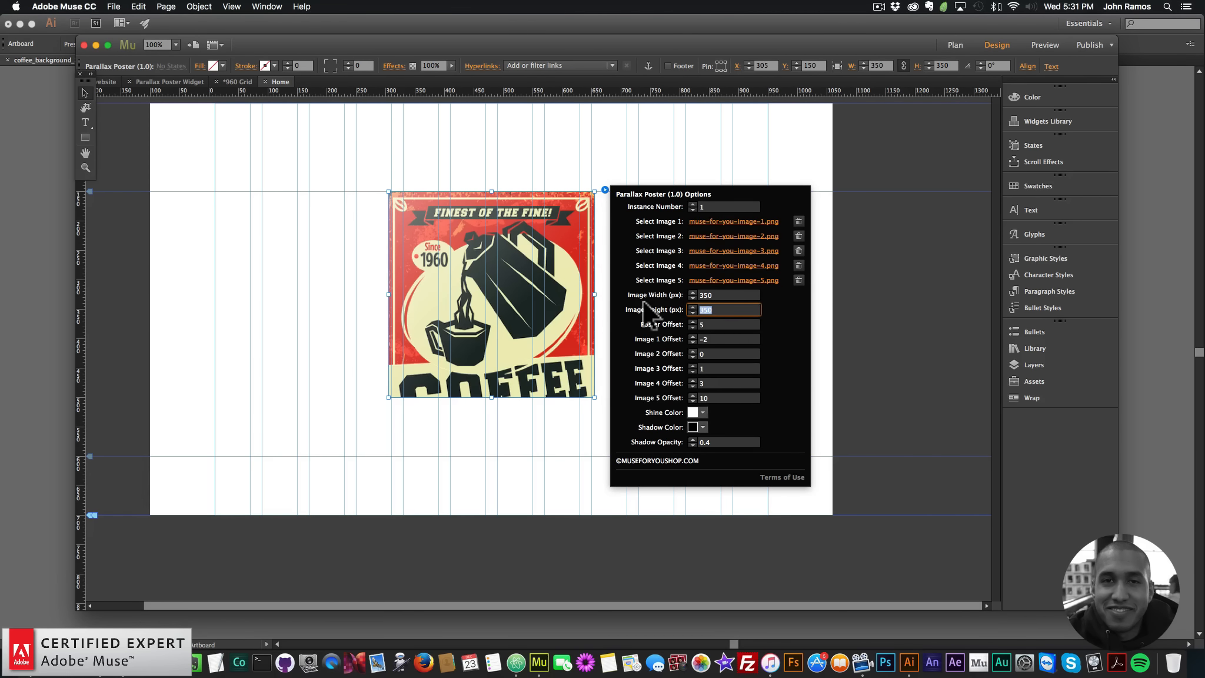
{"action": "type", "text": "7"}
{"action": "key", "text": "Return"}
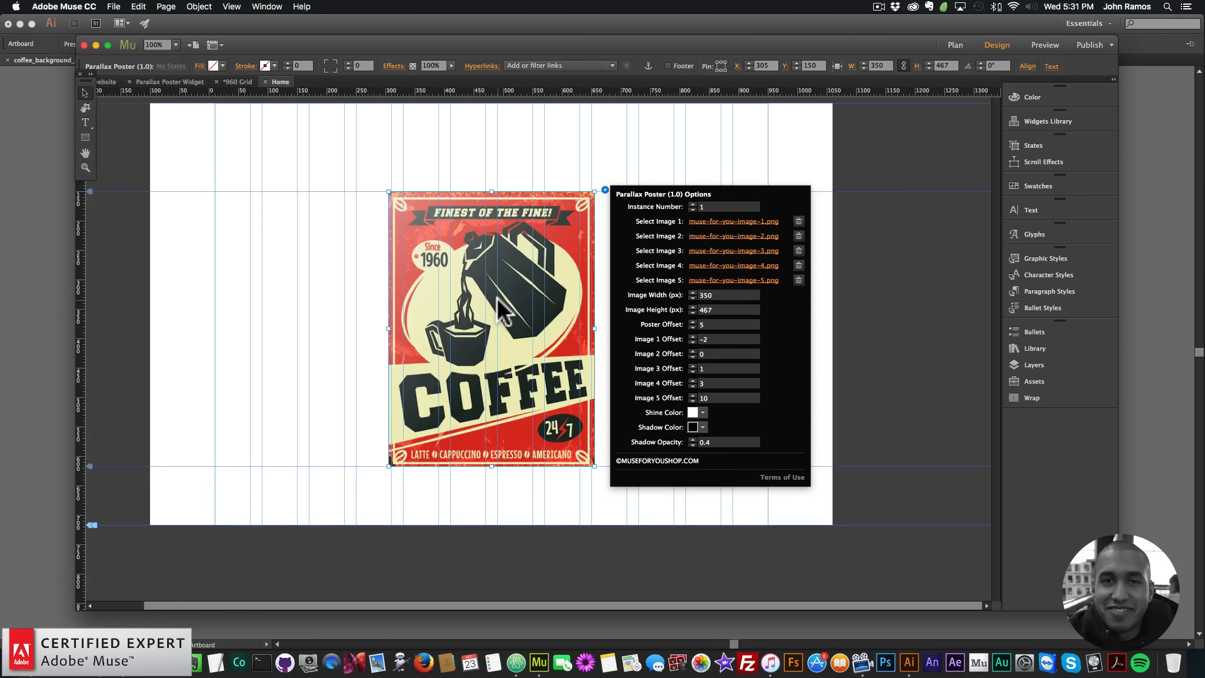
{"action": "left_click", "coordinate": [497, 298]}
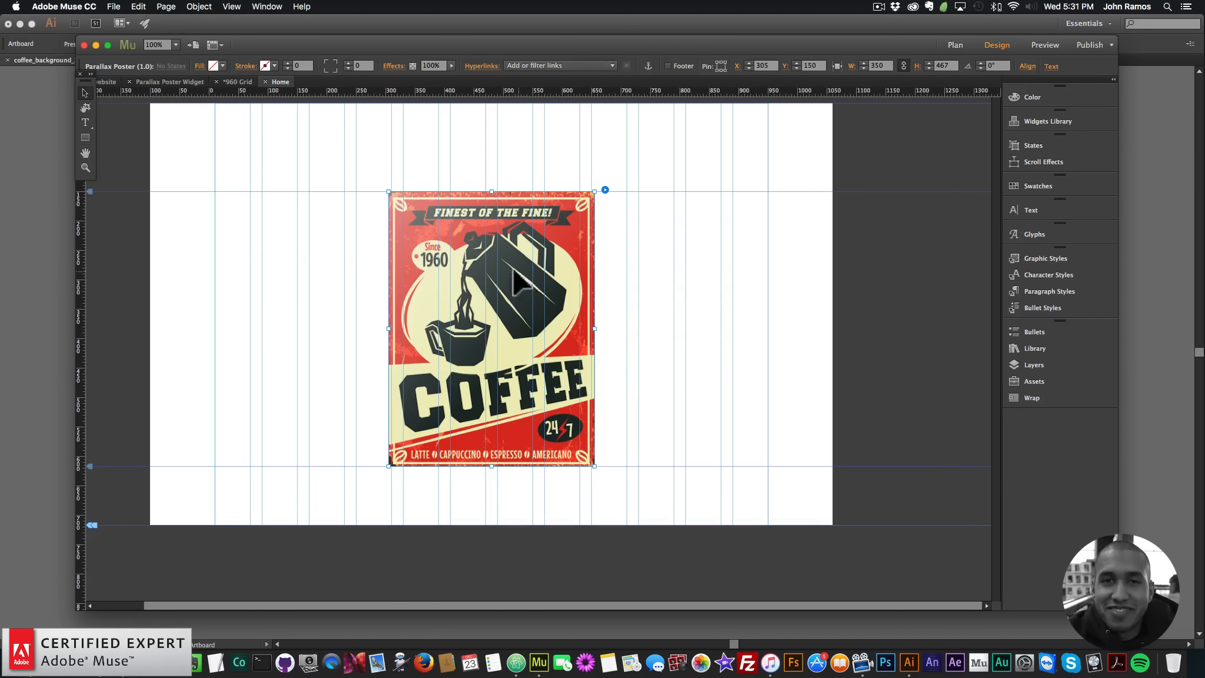
Swap the top two poster layers, using muse-for-you-image-5.png for Image 4 and muse-for-you-image-4.png for Image 5
{"action": "left_click", "coordinate": [606, 189]}
{"action": "left_click", "coordinate": [734, 267]}
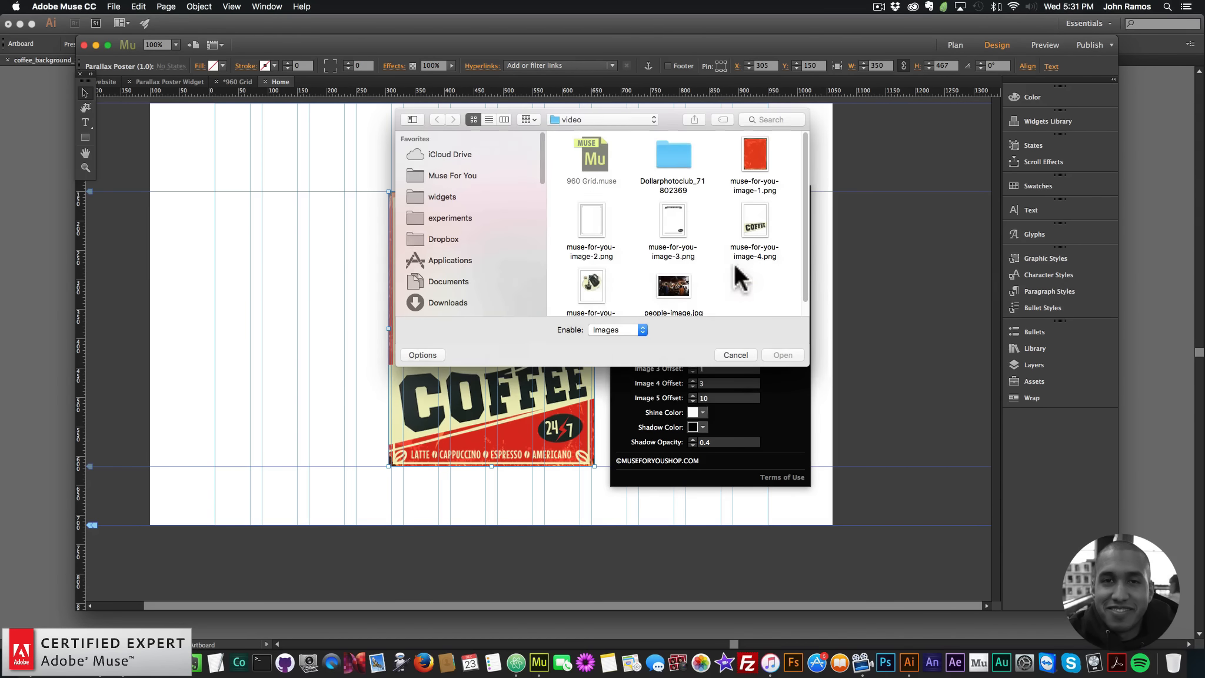
{"action": "scroll", "coordinate": [645, 264], "scroll_direction": "down", "scroll_amount": 1}
{"action": "double_click", "coordinate": [597, 269]}
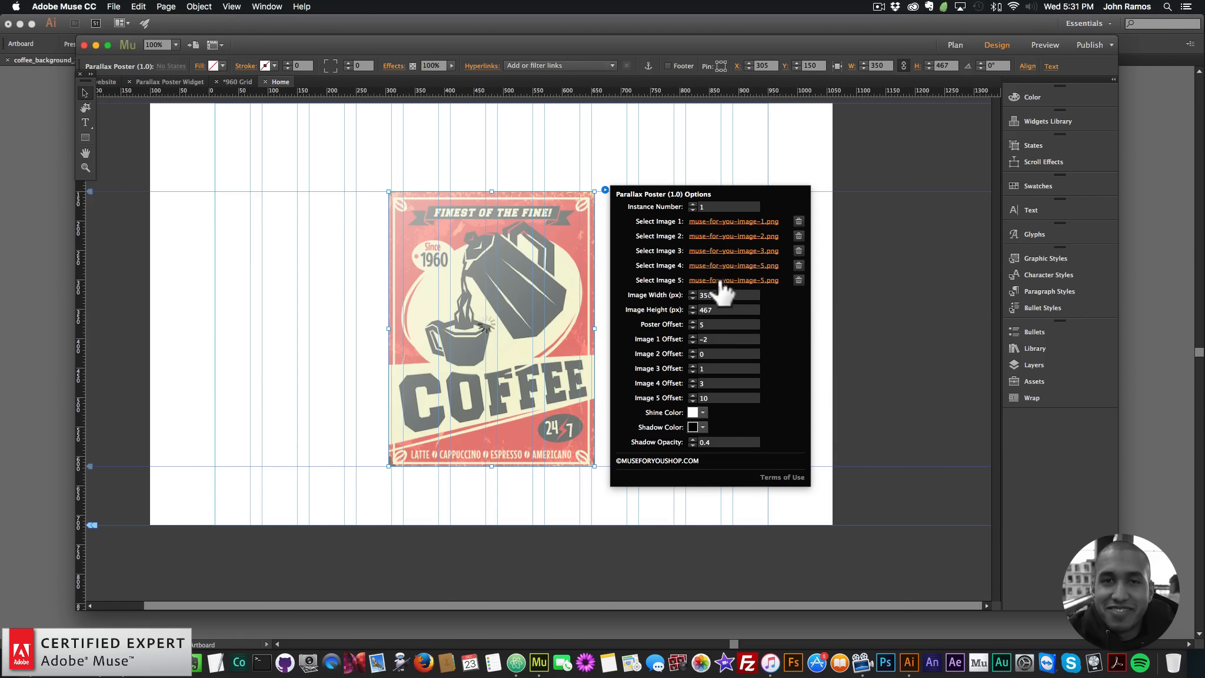
{"action": "left_click", "coordinate": [719, 280]}
{"action": "double_click", "coordinate": [753, 220]}
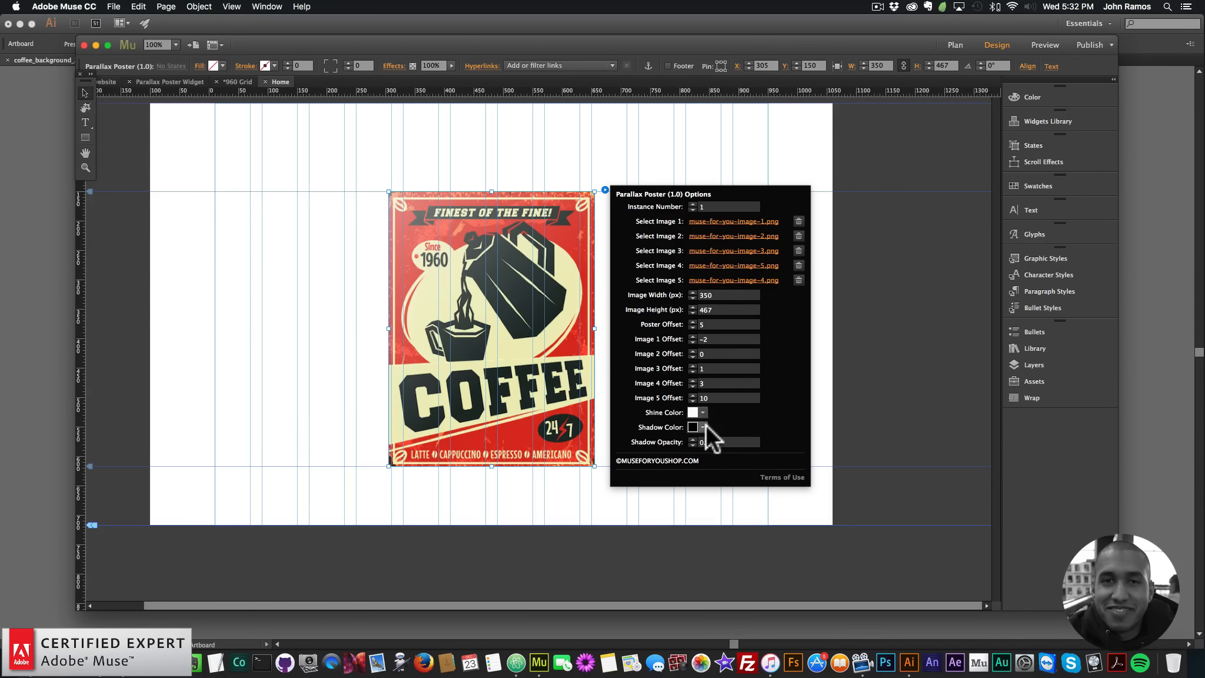
Preview the page in the browser to examine the coffee poster's parallax effect, and return to Muse
{"action": "left_click", "coordinate": [274, 263]}
{"action": "left_click", "coordinate": [114, 6]}
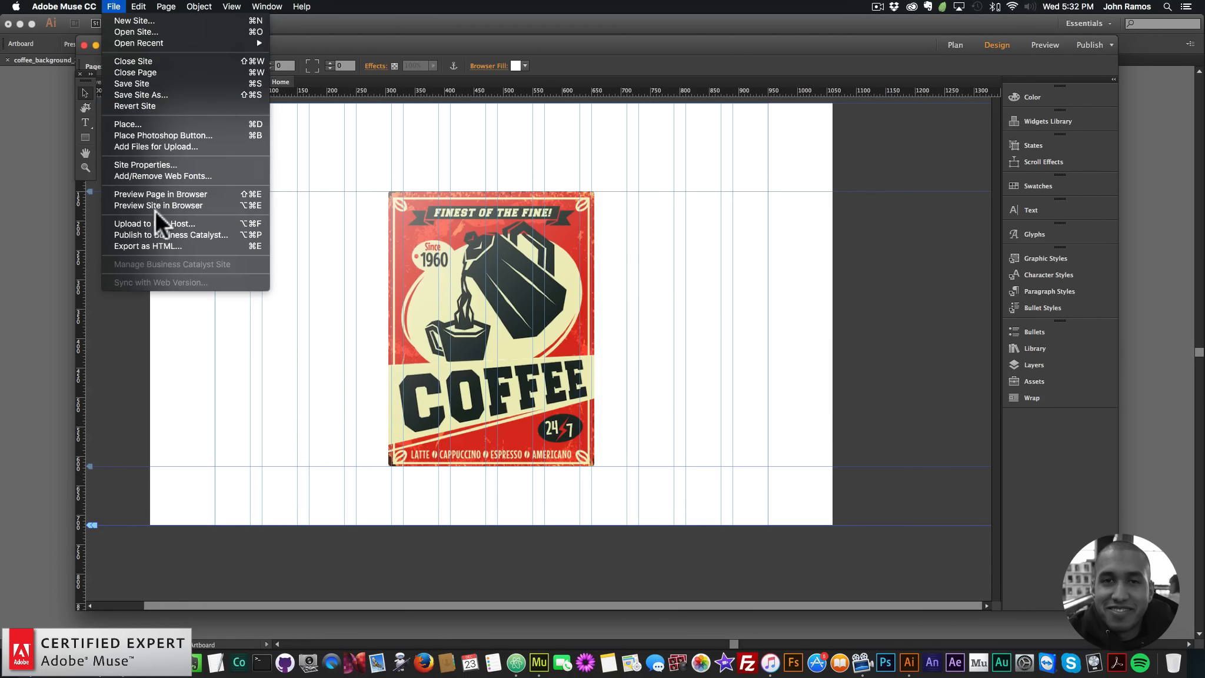
{"action": "left_click", "coordinate": [152, 194]}
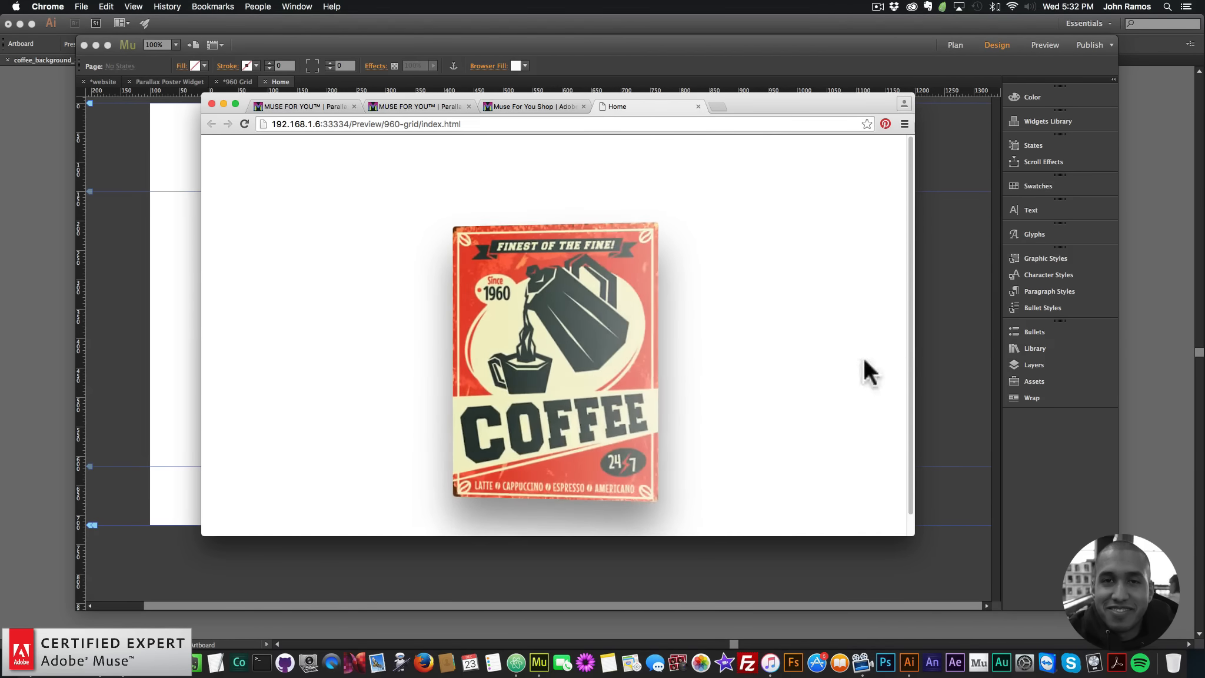
{"action": "left_click", "coordinate": [918, 309]}
Move the coffee poster up to Y 92 and set its Poster Offset to -10
{"action": "left_click", "coordinate": [461, 327]}
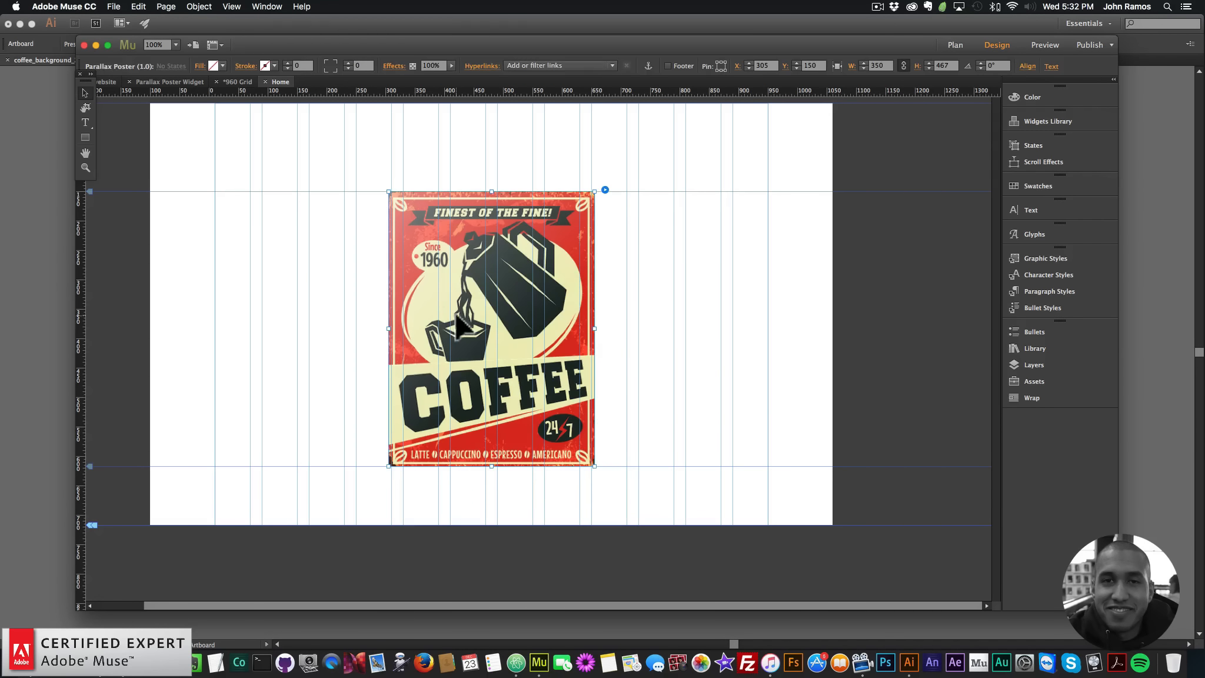
{"action": "left_click_drag", "start_coordinate": [461, 326], "coordinate": [462, 292]}
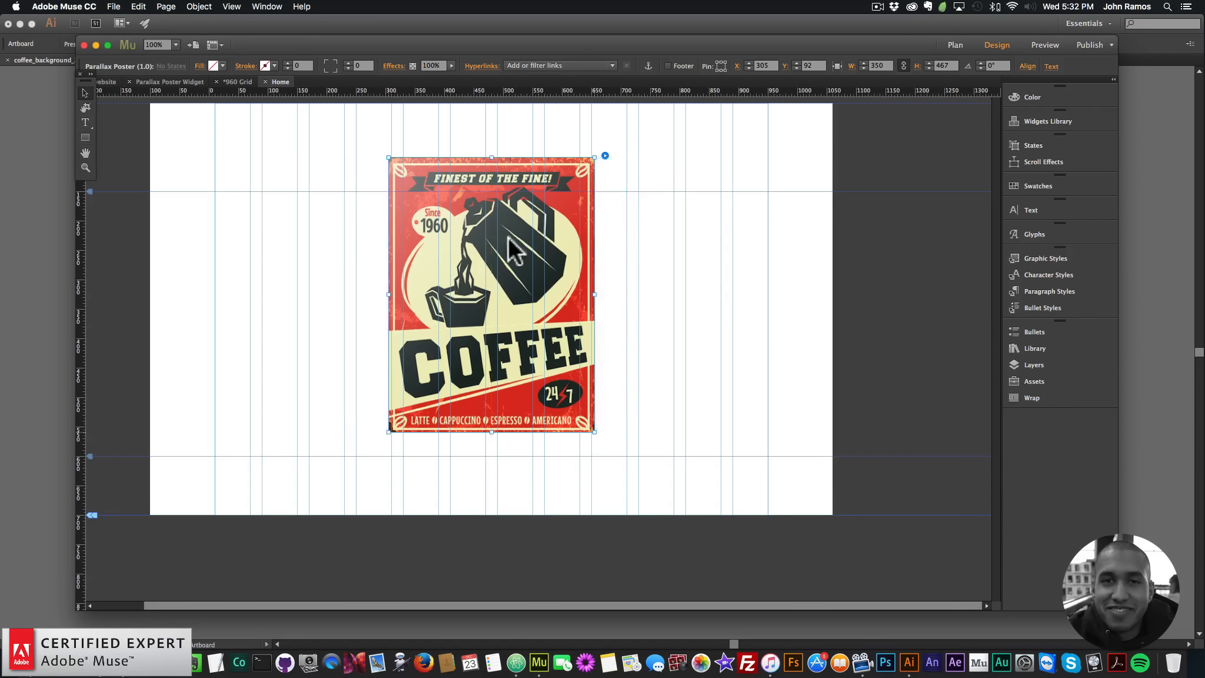
{"action": "left_click", "coordinate": [604, 155]}
{"action": "left_click", "coordinate": [710, 288]}
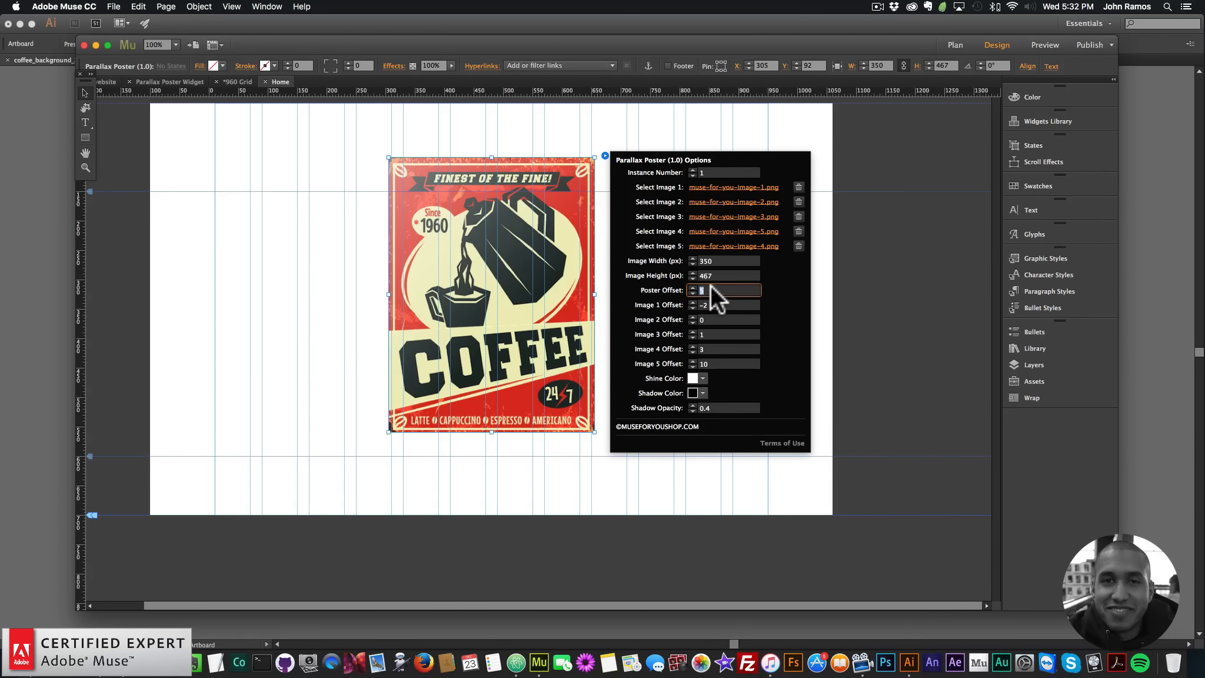
{"action": "type", "text": "01"}
{"action": "key", "text": "BackSpace"}
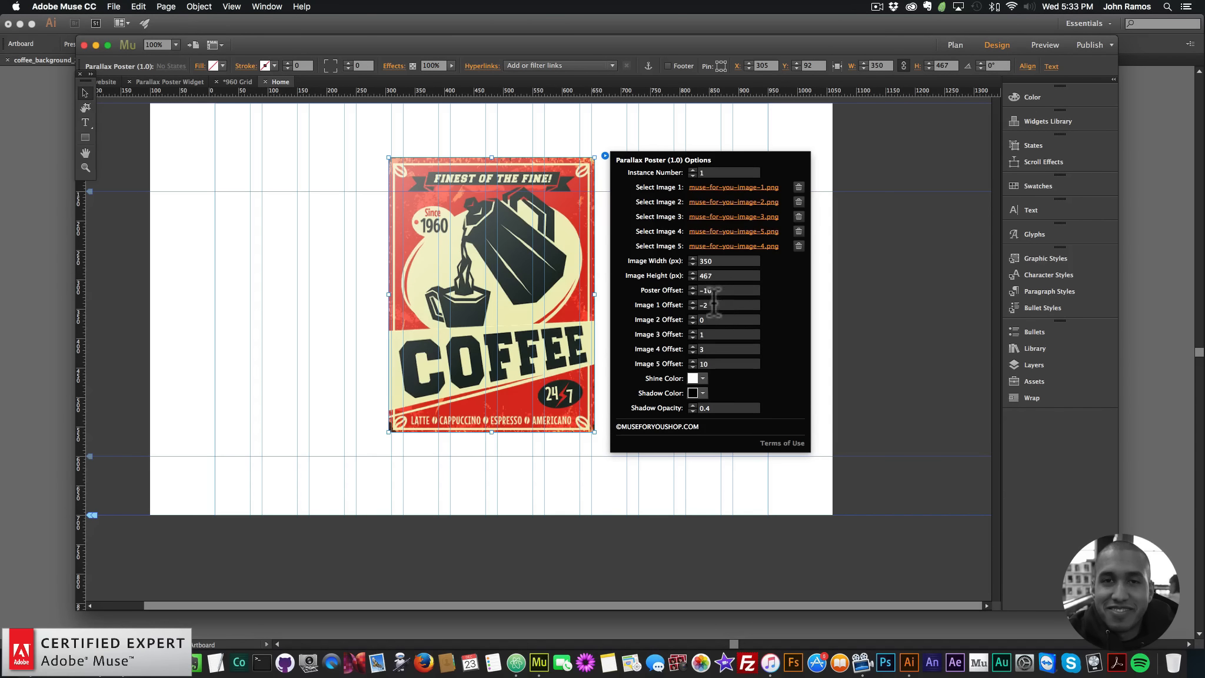
Set the poster widget's Image 1 Offset to 10 and Image 2 Offset to -20
{"action": "left_click", "coordinate": [714, 303]}
{"action": "key", "text": "BackSpace"}
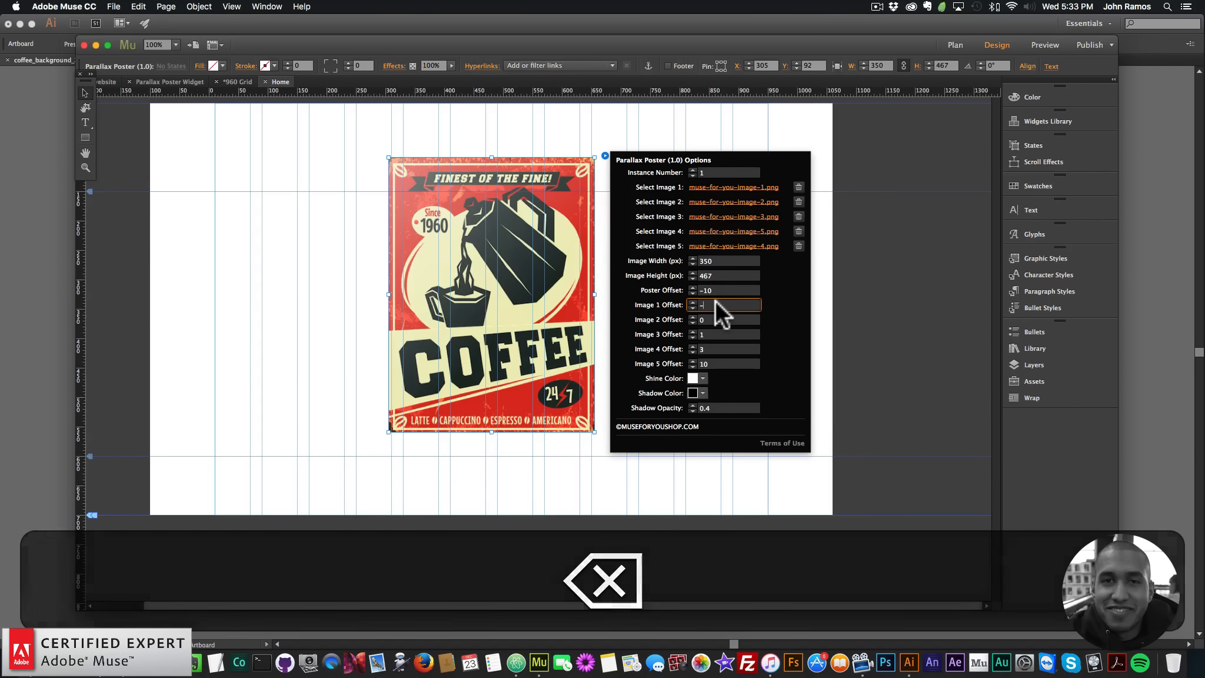
{"action": "type", "text": "2"}
{"action": "key", "text": "BackSpace"}
{"action": "key", "text": "BackSpace"}
{"action": "type", "text": "10"}
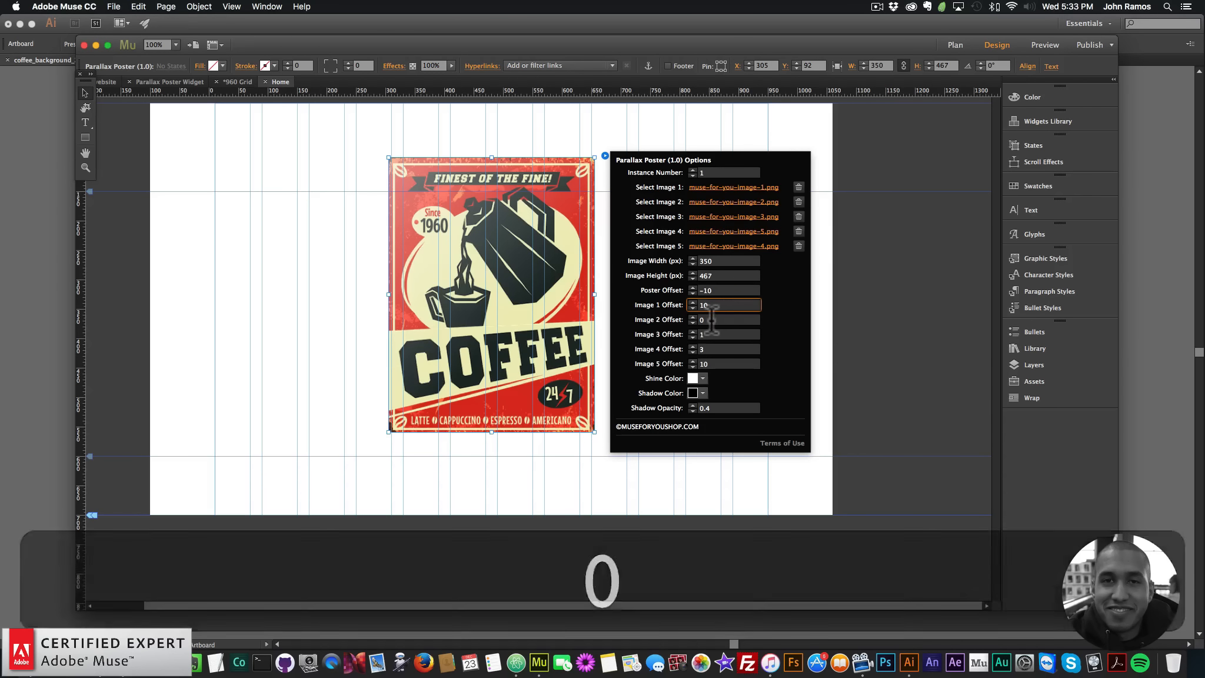
{"action": "left_click_drag", "start_coordinate": [710, 319], "coordinate": [670, 320]}
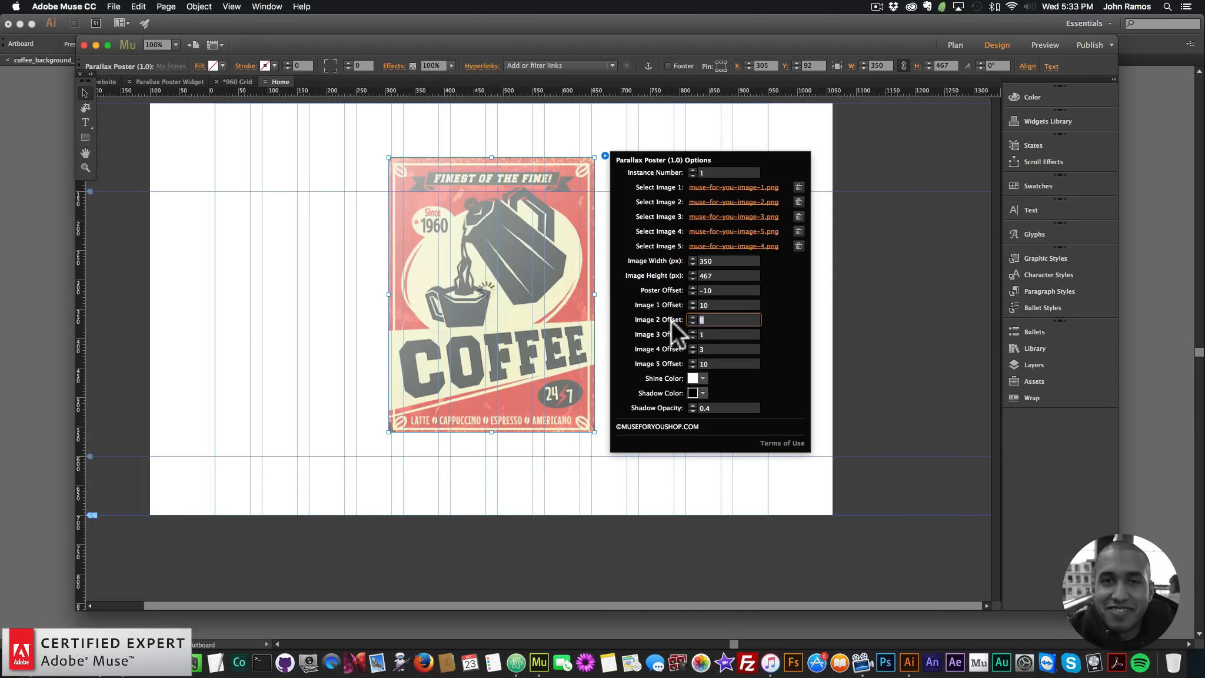
{"action": "type", "text": "-20"}
{"action": "key", "text": "Tab"}
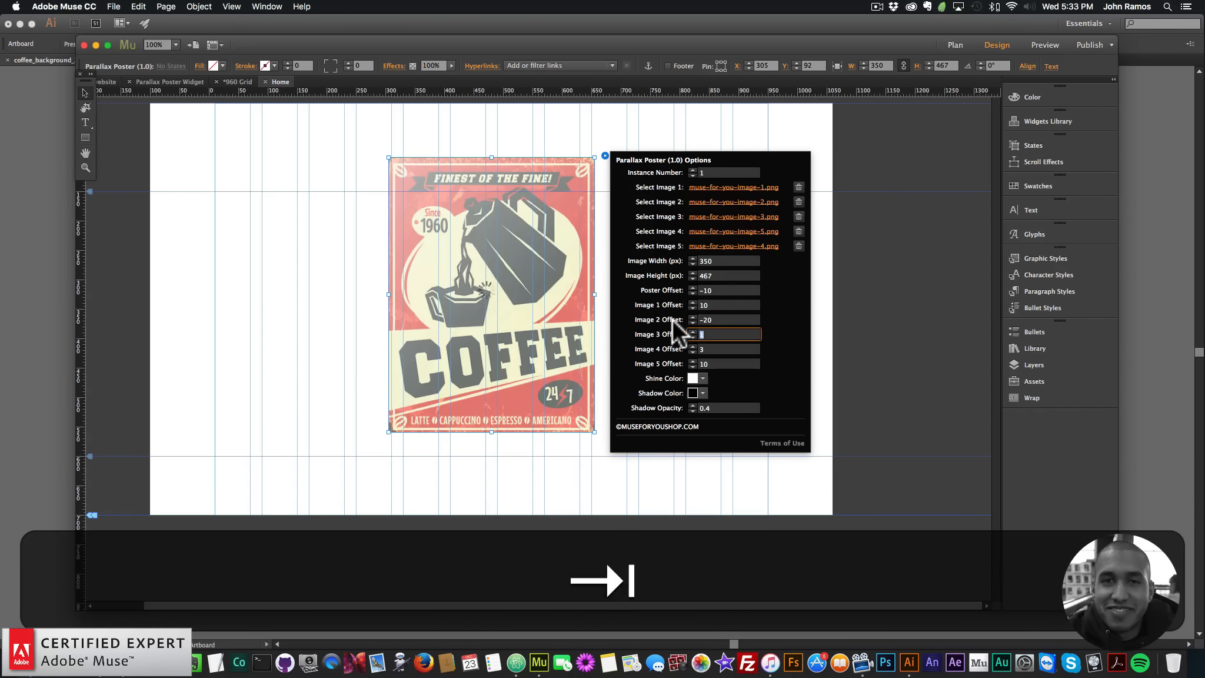
Set the poster widget's Image 3, Image 4 and Image 5 Offsets to 15, -5 and 20
{"action": "type", "text": "15"}
{"action": "key", "text": "Tab"}
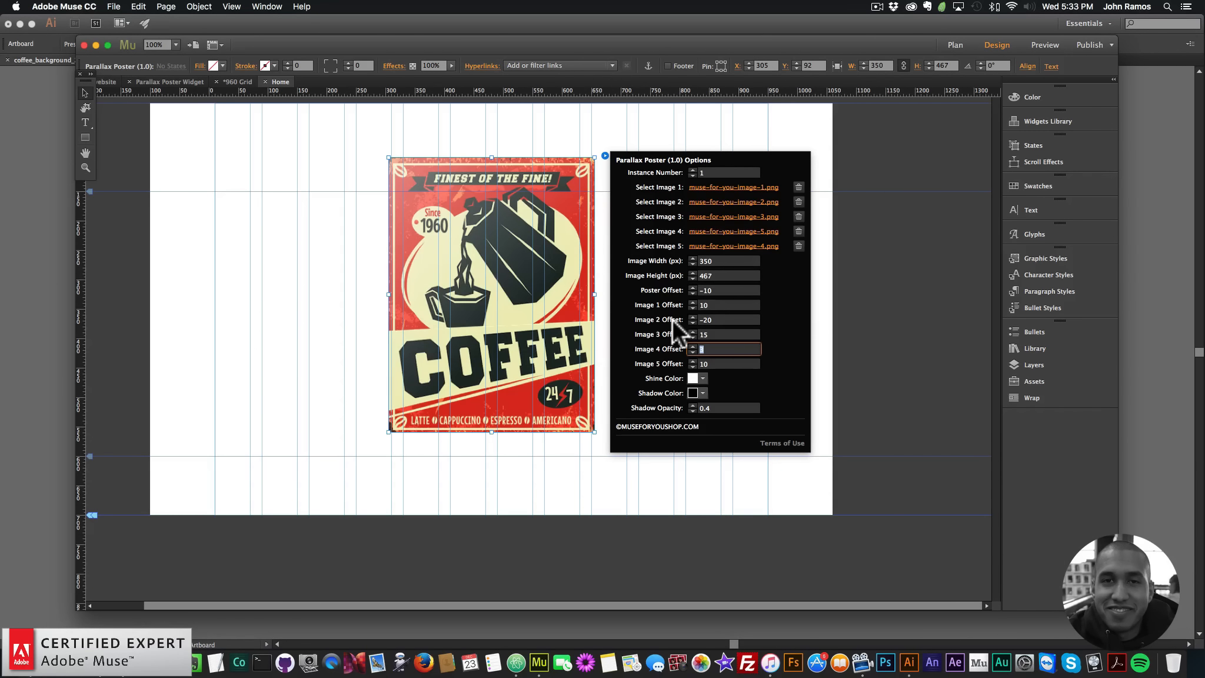
{"action": "type", "text": "-5"}
{"action": "key", "text": "Tab"}
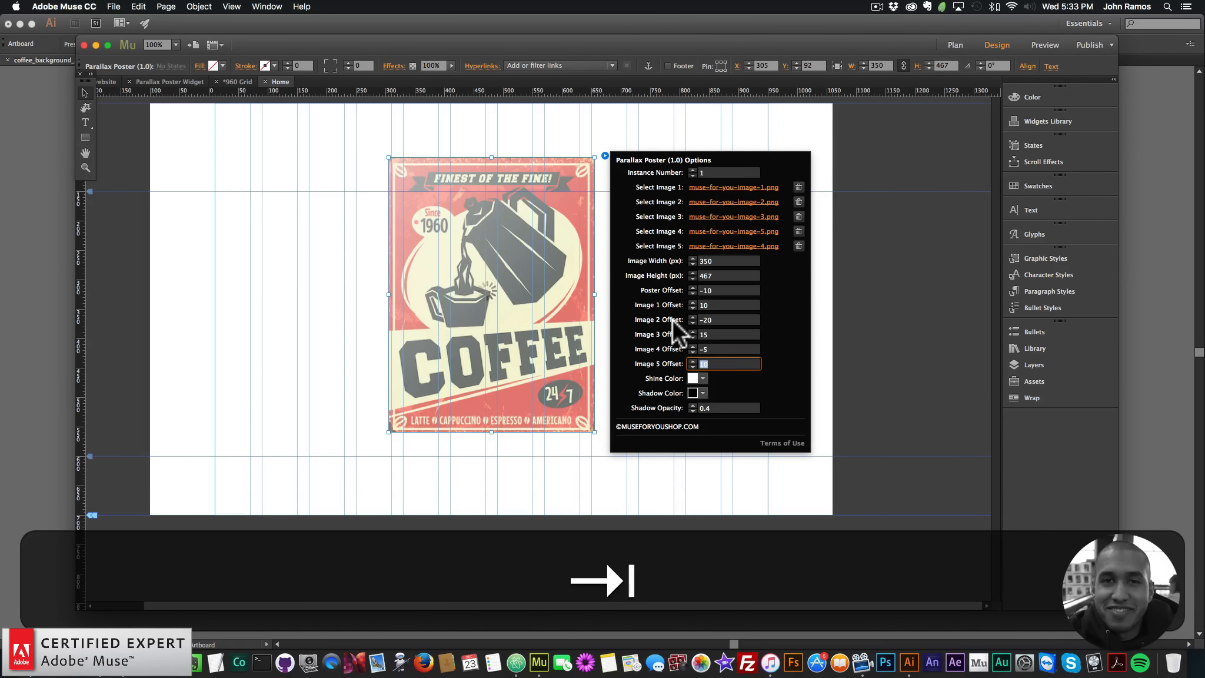
{"action": "type", "text": "20"}
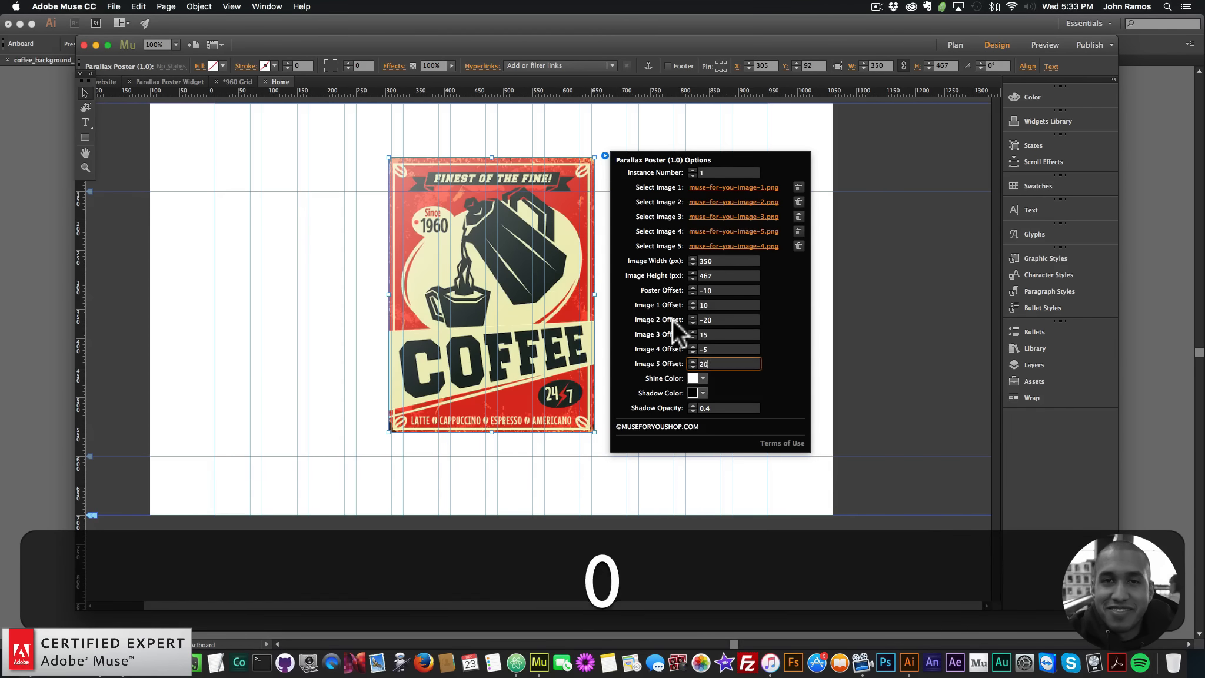
{"action": "key", "text": "Return"}
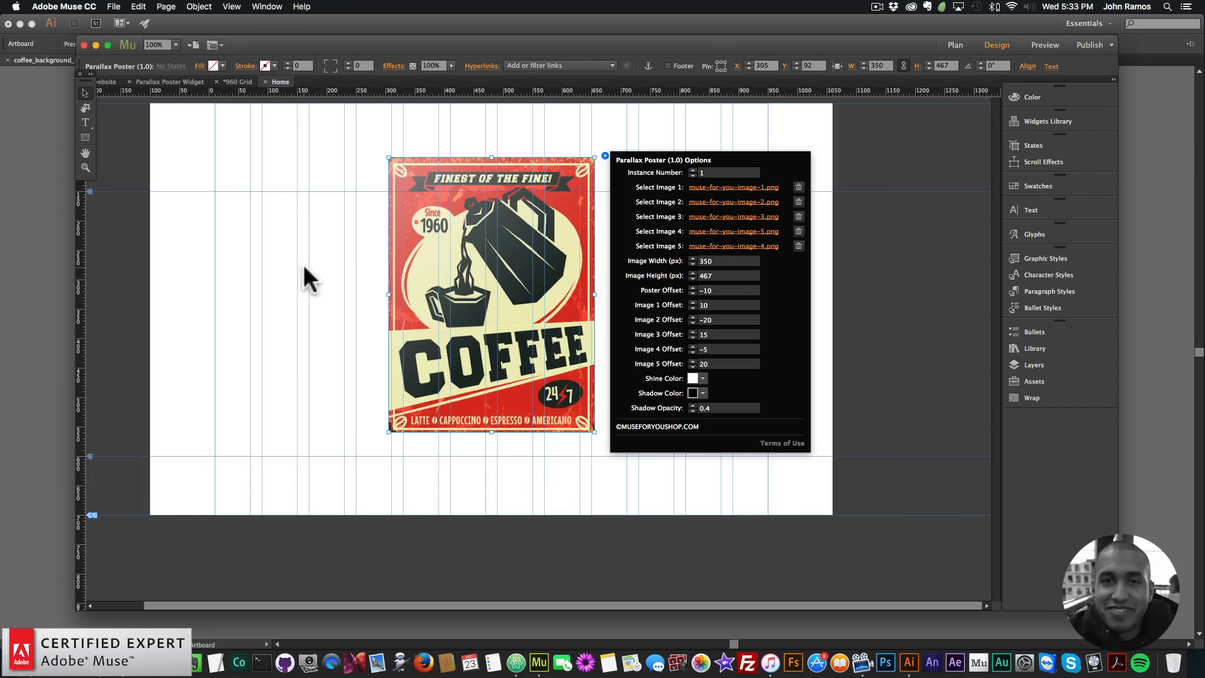
Preview the page in the browser to examine the poster's parallax with the new image offsets, and return to Muse
{"action": "left_click", "coordinate": [305, 265]}
{"action": "left_click", "coordinate": [113, 6]}
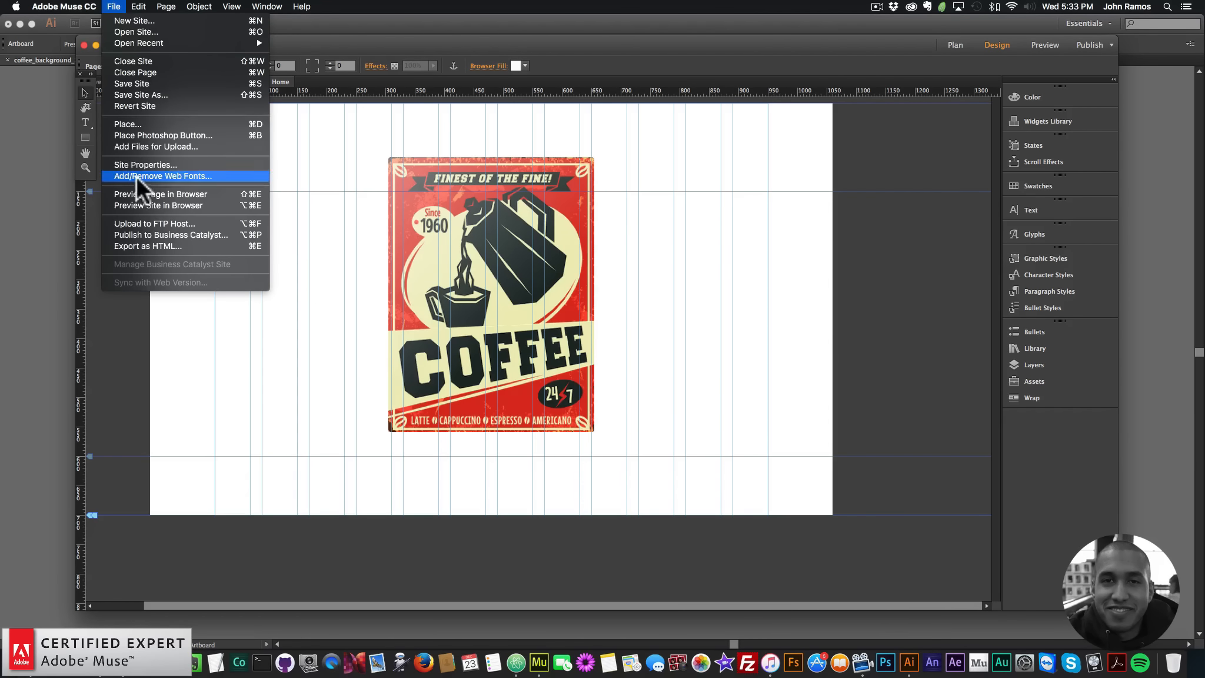
{"action": "left_click", "coordinate": [137, 193]}
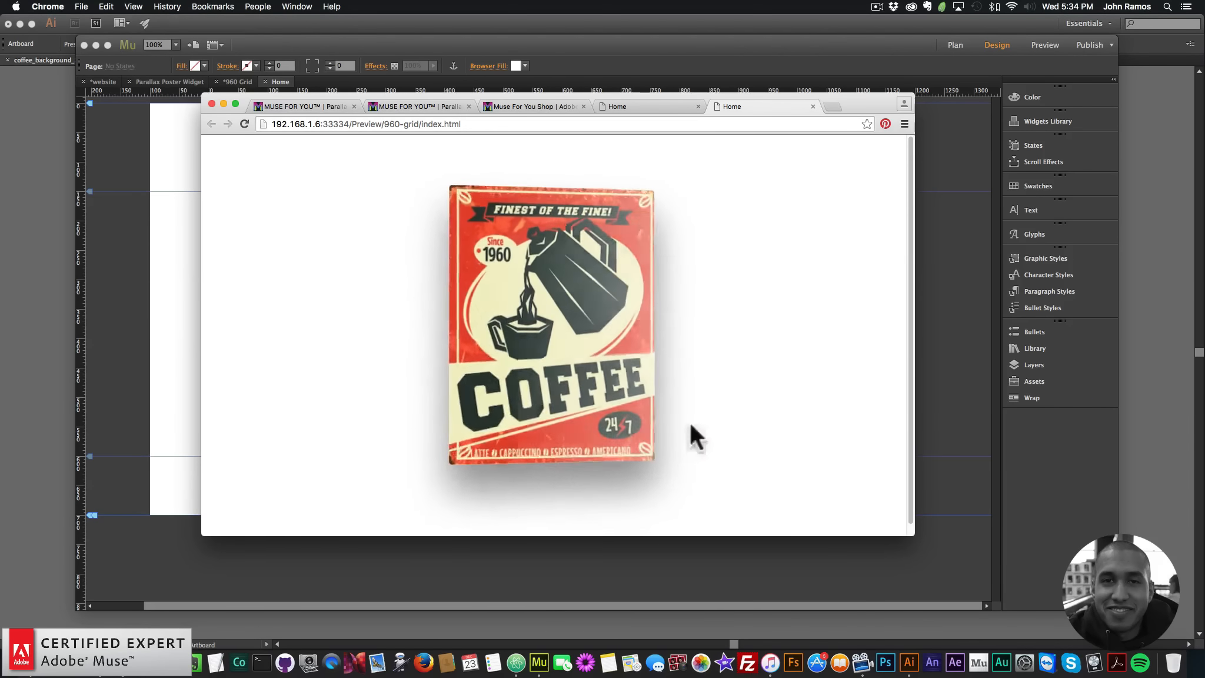
{"action": "left_click", "coordinate": [965, 297]}
Set the coffee poster's Shine Color to blue 29ABE2 and its Shadow Color to green 00FF00
{"action": "left_click", "coordinate": [585, 195]}
{"action": "left_click", "coordinate": [604, 155]}
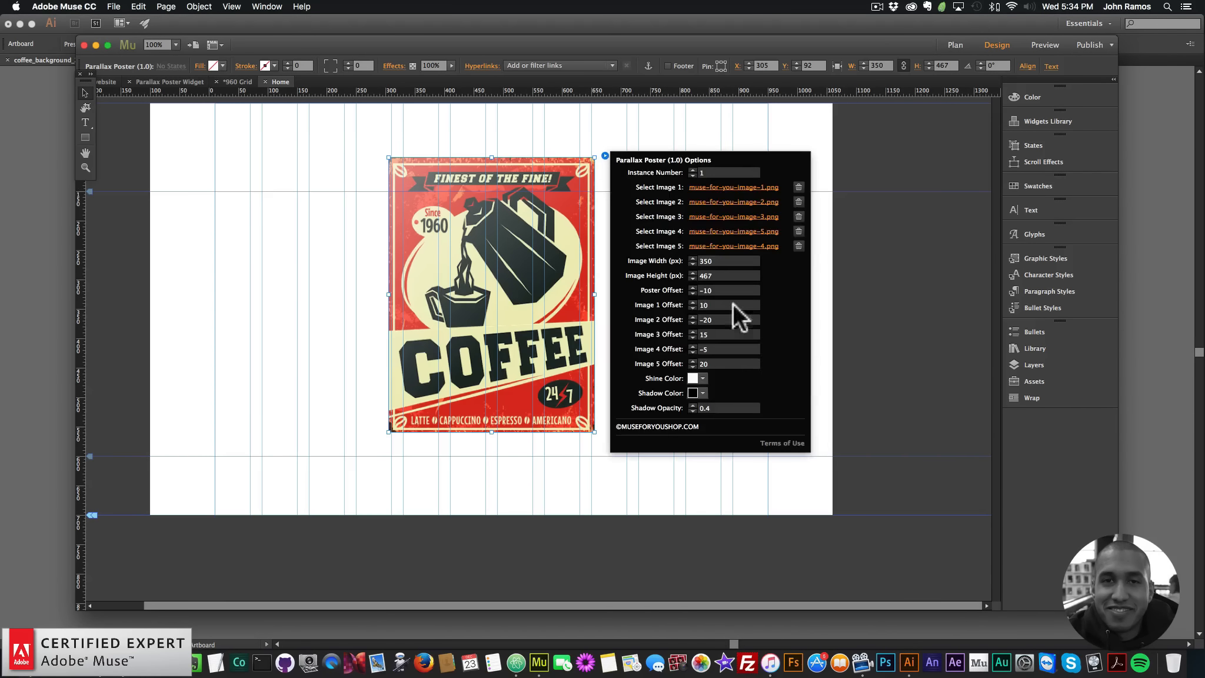
{"action": "left_click", "coordinate": [701, 392]}
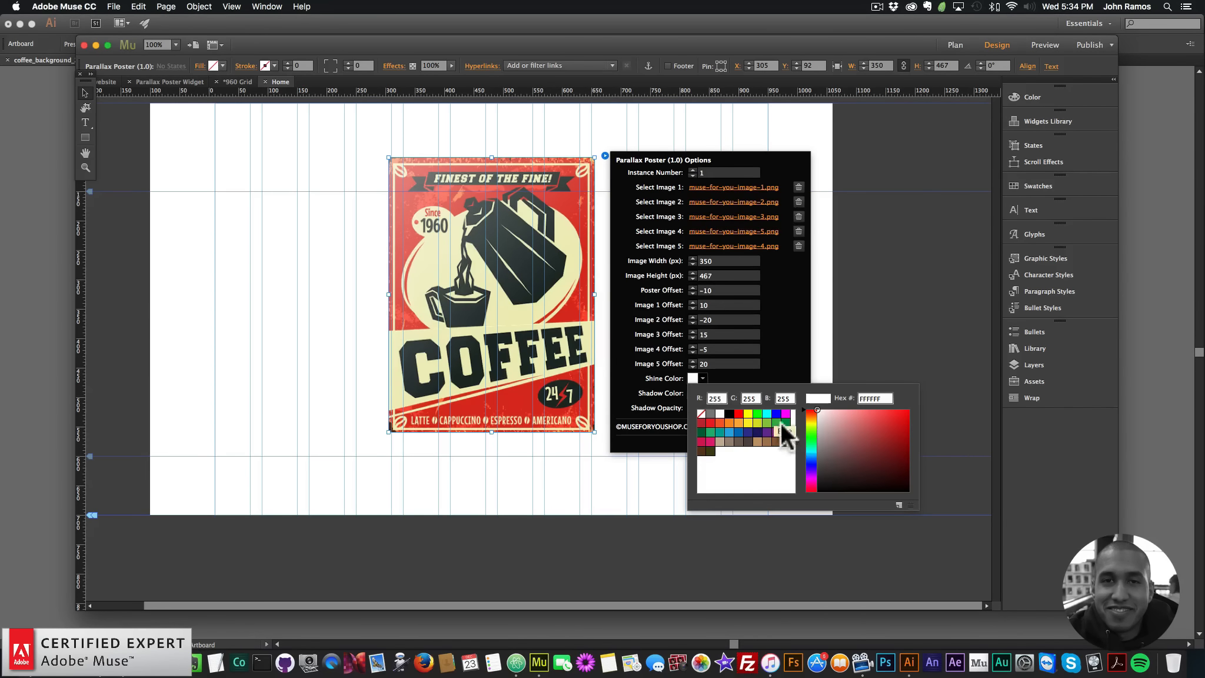
{"action": "left_click", "coordinate": [731, 435]}
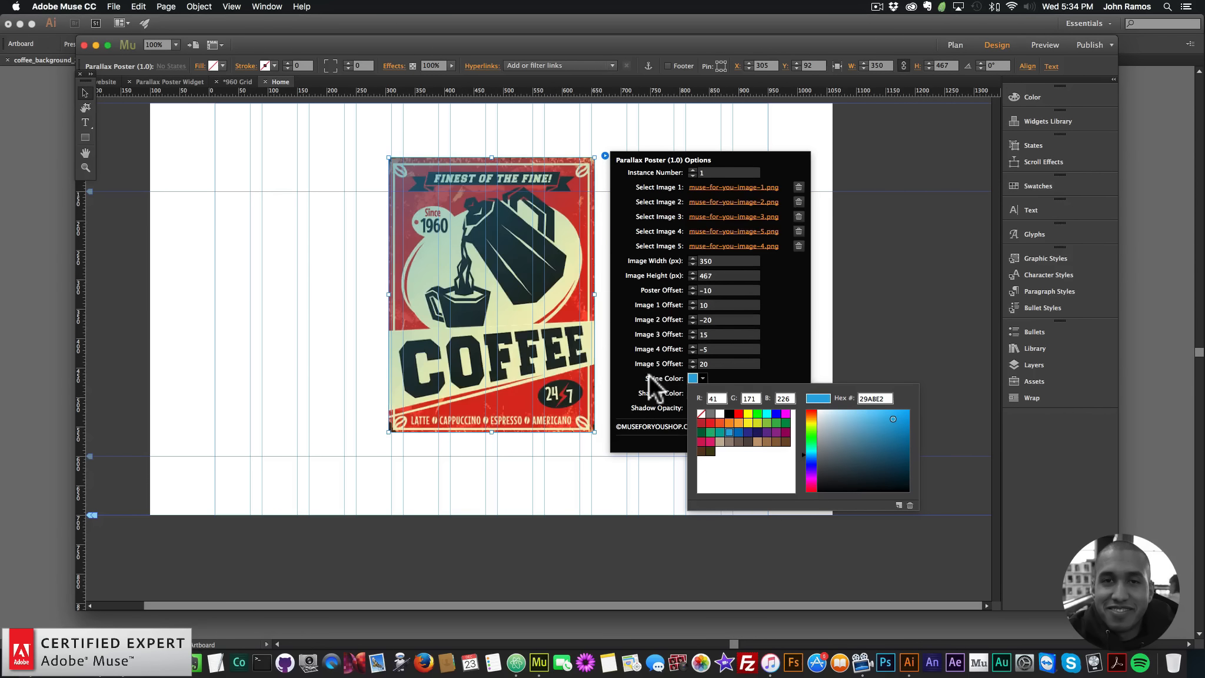
{"action": "left_click", "coordinate": [703, 392]}
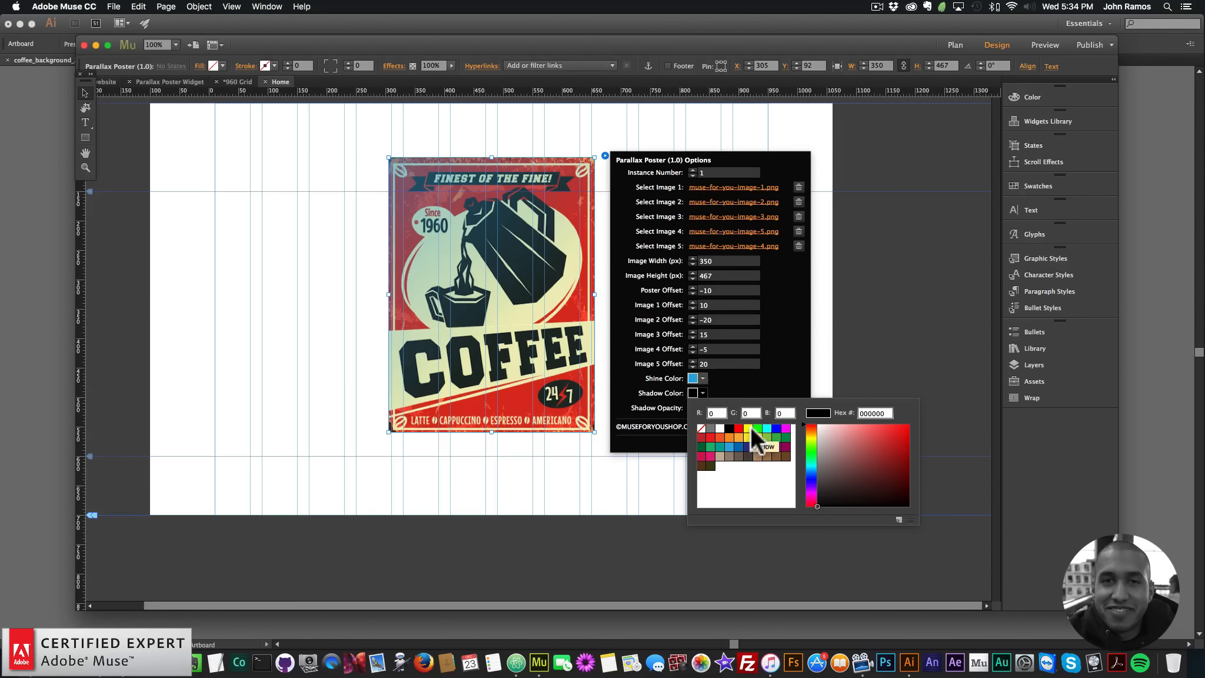
{"action": "left_click", "coordinate": [755, 427]}
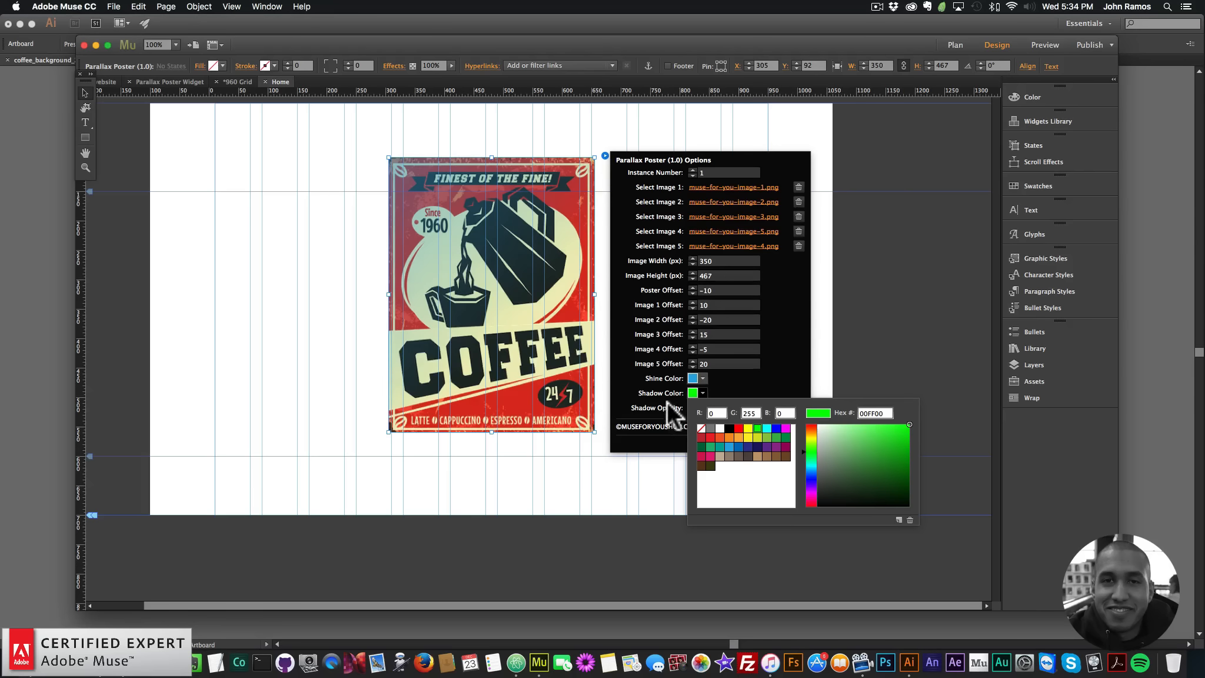
Set the coffee poster's Shadow Opacity to 1
{"action": "left_click", "coordinate": [714, 407]}
{"action": "type", "text": "1"}
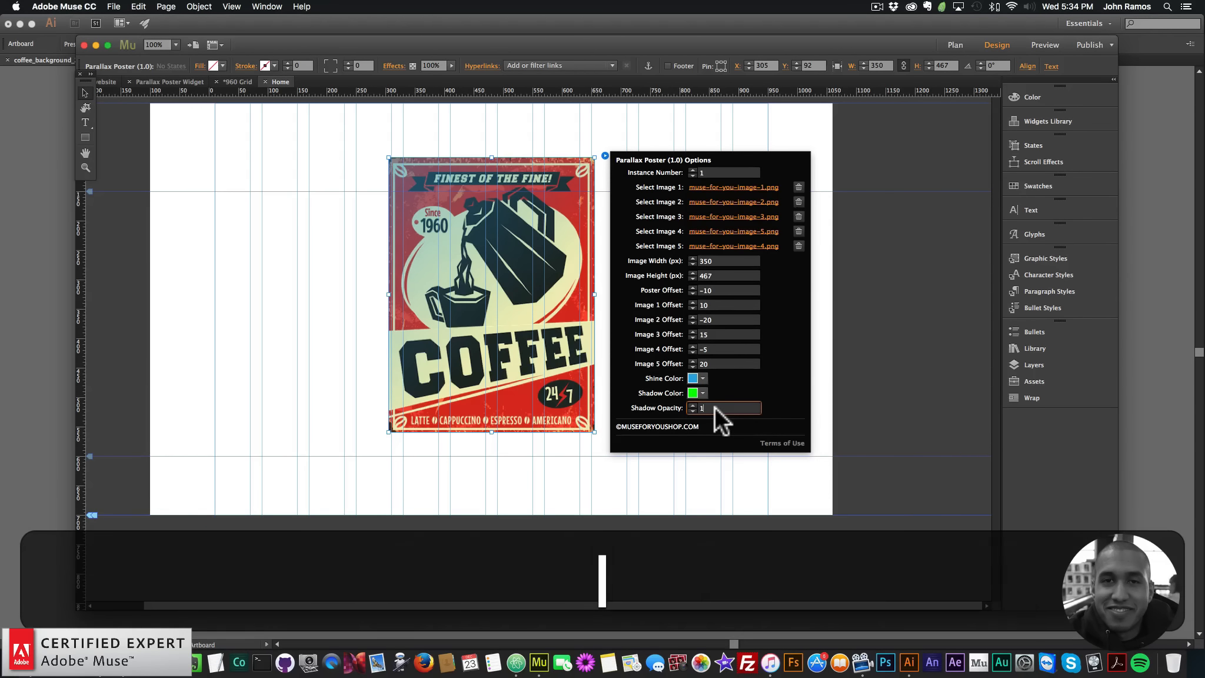
{"action": "key", "text": "Return"}
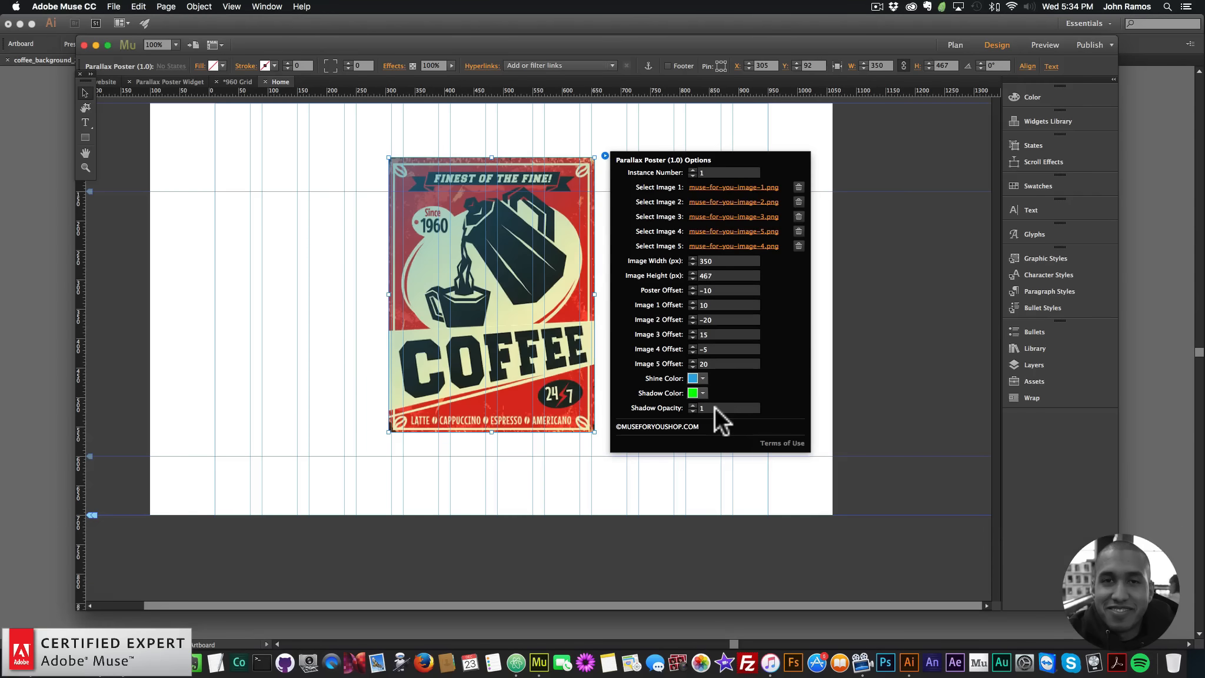
Preview the page in the browser to examine the poster's coloured shine and shadow, and return to Muse
{"action": "left_click", "coordinate": [328, 262]}
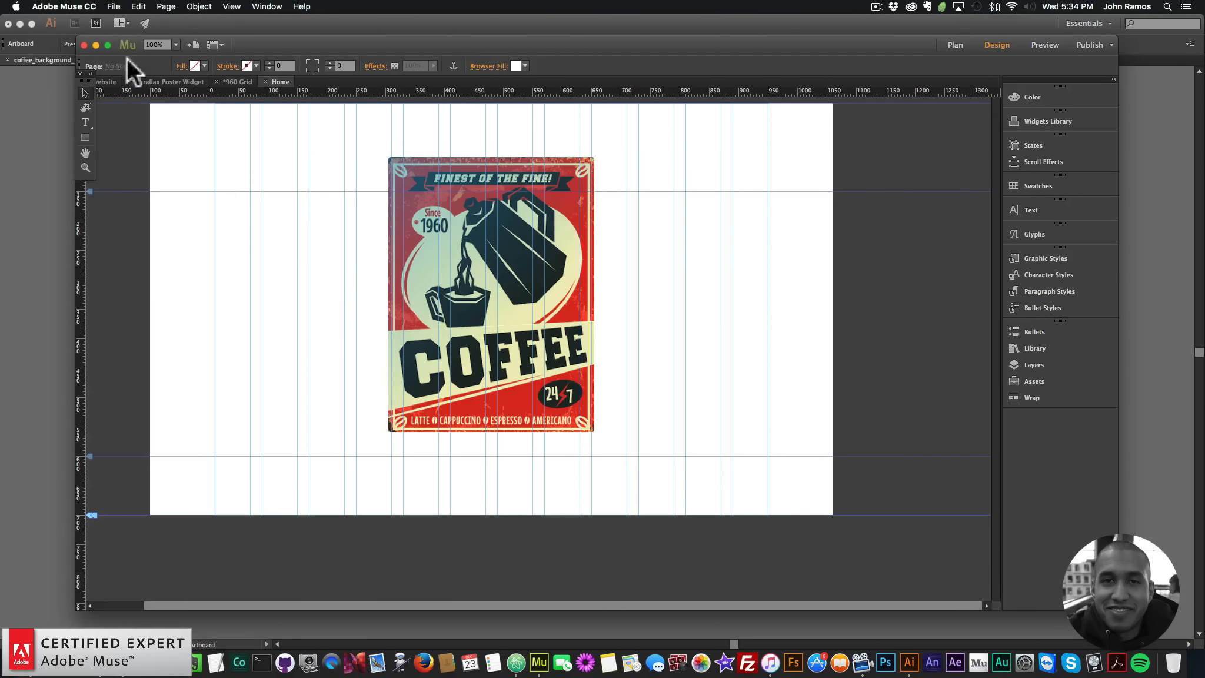
{"action": "left_click", "coordinate": [114, 6]}
{"action": "left_click", "coordinate": [142, 188]}
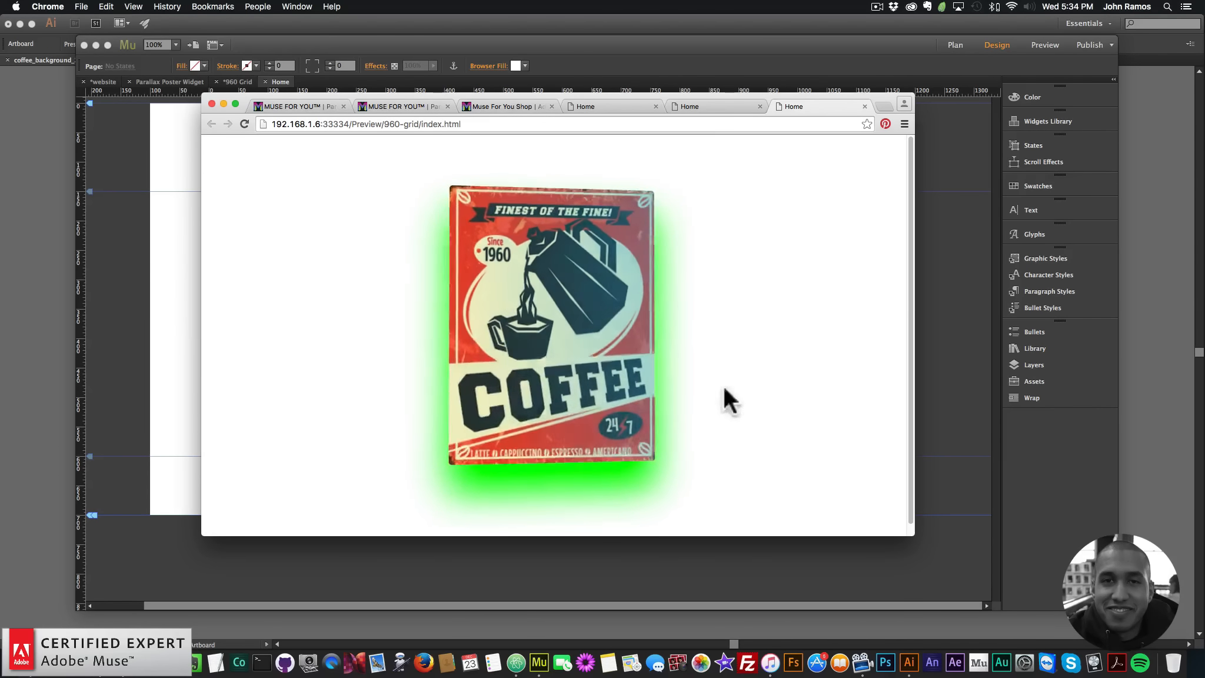
{"action": "left_click", "coordinate": [958, 354]}
Change the coffee poster's Shine Color back to white FFFFFF and its Shadow Color back to black
{"action": "left_click", "coordinate": [605, 155]}
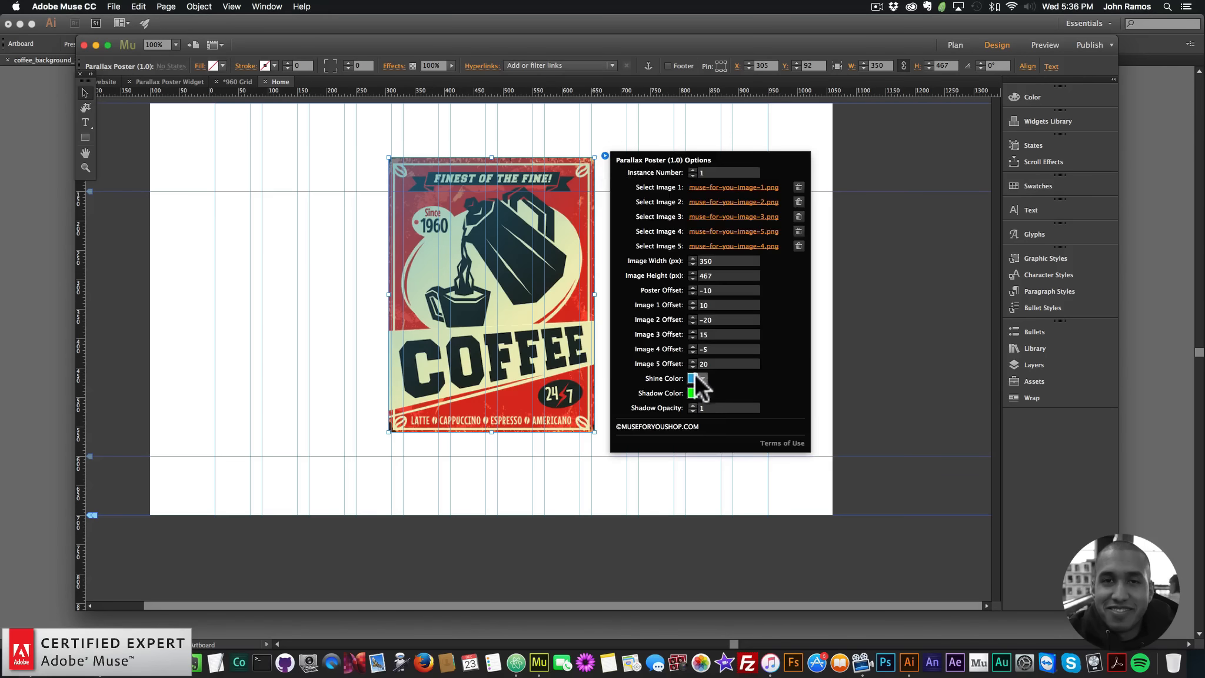
{"action": "left_click", "coordinate": [700, 379]}
{"action": "left_click", "coordinate": [719, 412]}
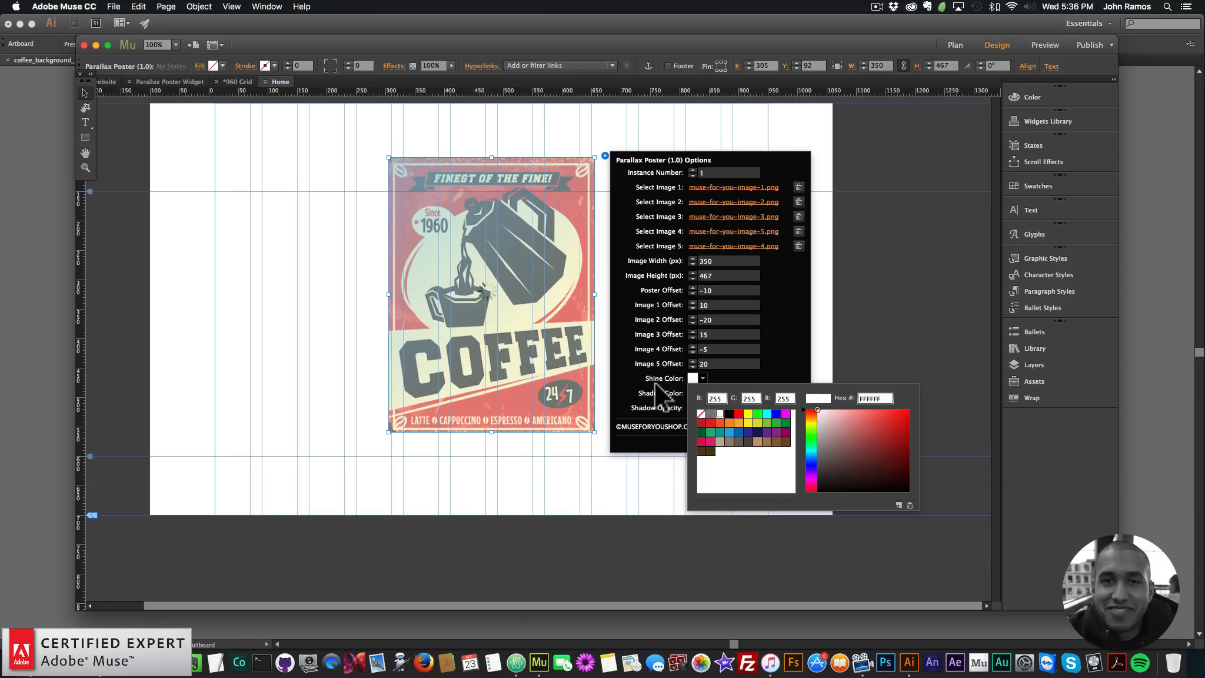
{"action": "left_click", "coordinate": [703, 391]}
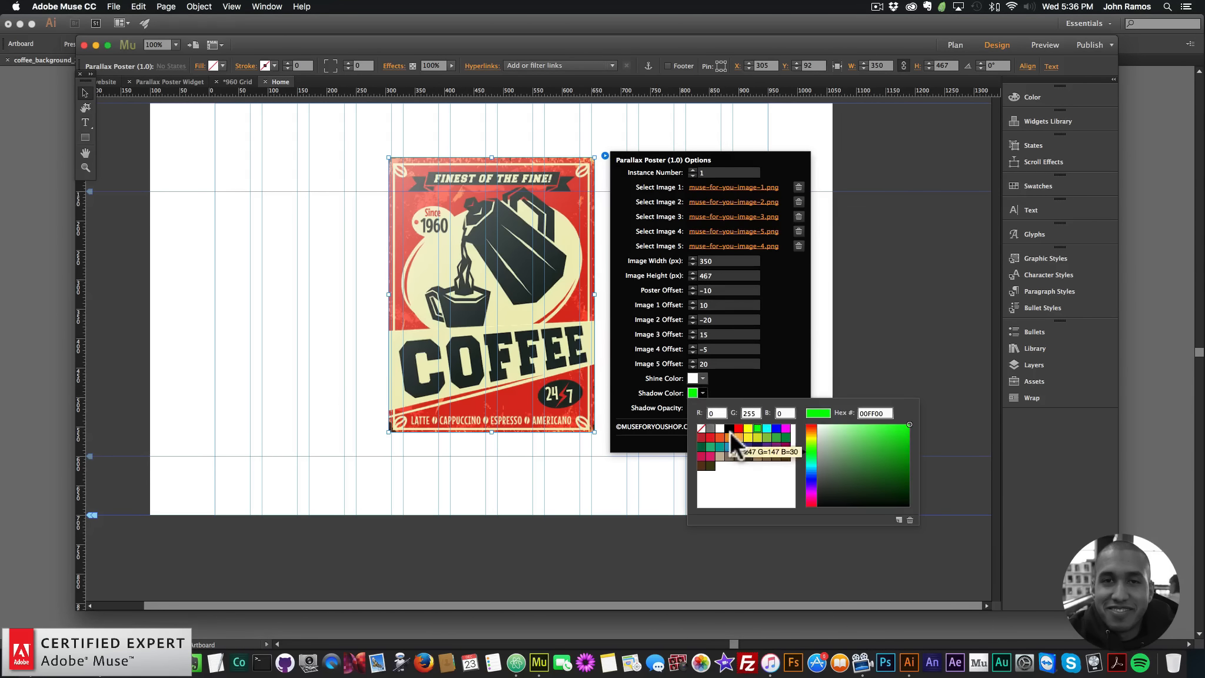
{"action": "left_click", "coordinate": [728, 427]}
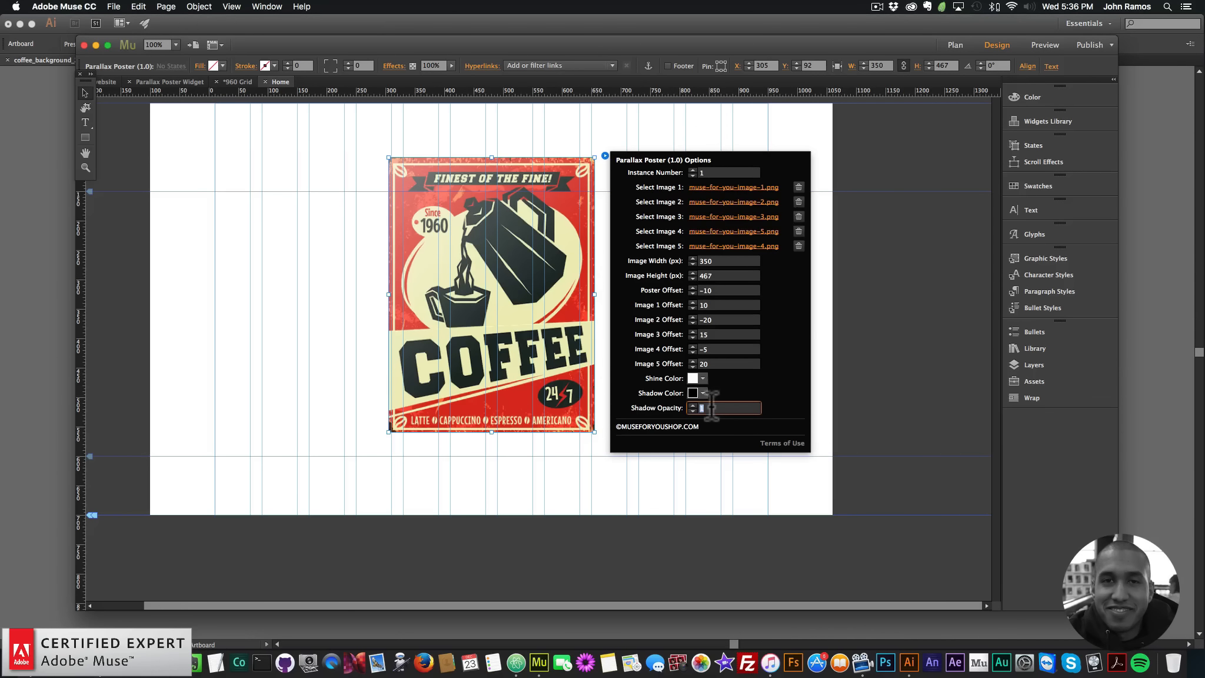
Change the coffee poster's Shadow Opacity back to 0.4
{"action": "key", "text": "BackSpace"}
{"action": "type", "text": ".04"}
{"action": "key", "text": "BackSpace"}
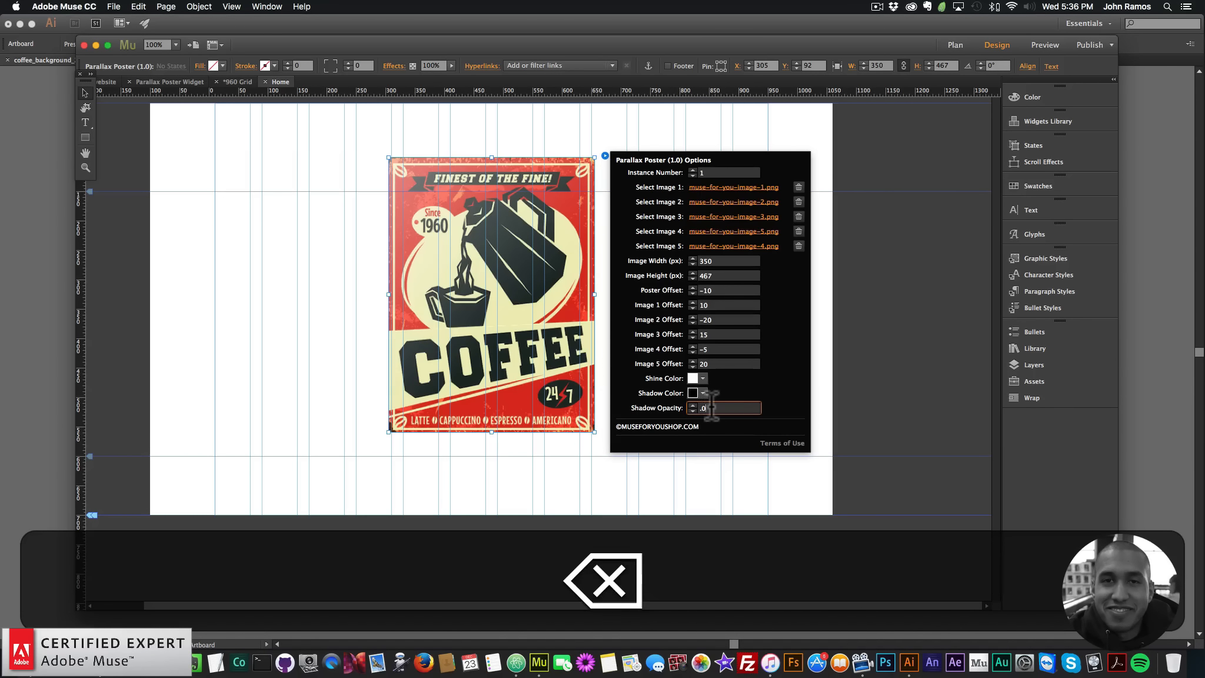
{"action": "type", "text": "0.4"}
{"action": "key", "text": "Return"}
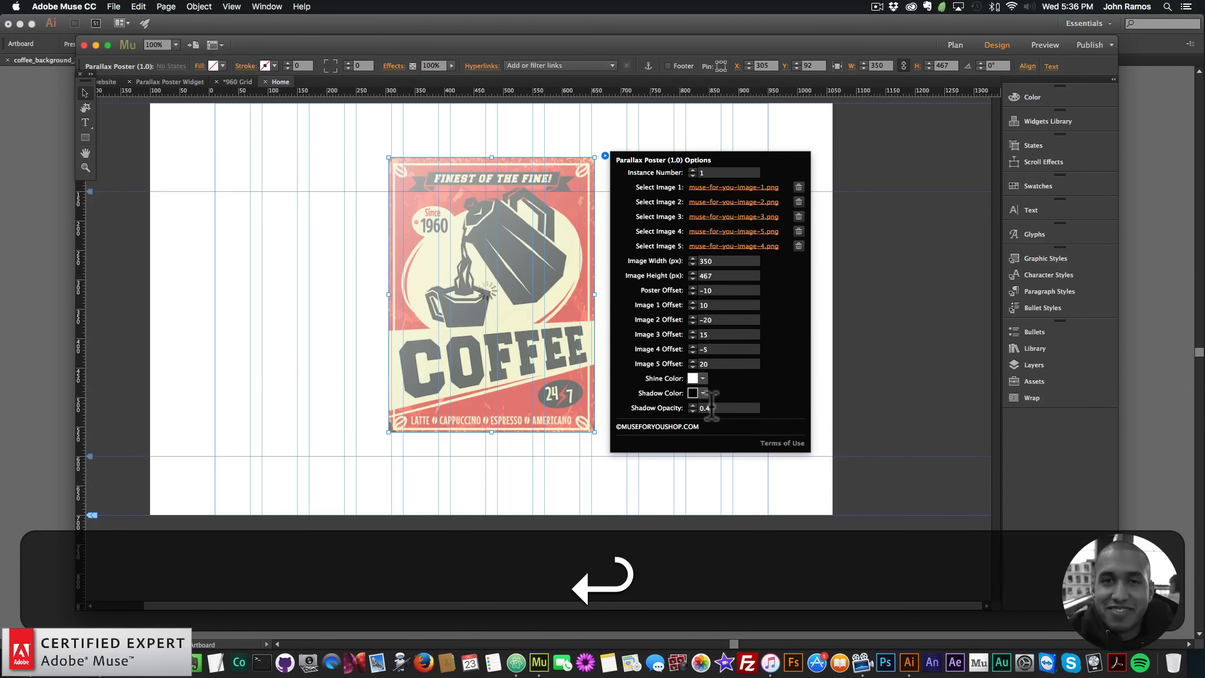
Add people-image.jpg from the images folder as the browser fill, using Scale To Fill, a centred position and no scrolling
{"action": "left_click", "coordinate": [830, 319]}
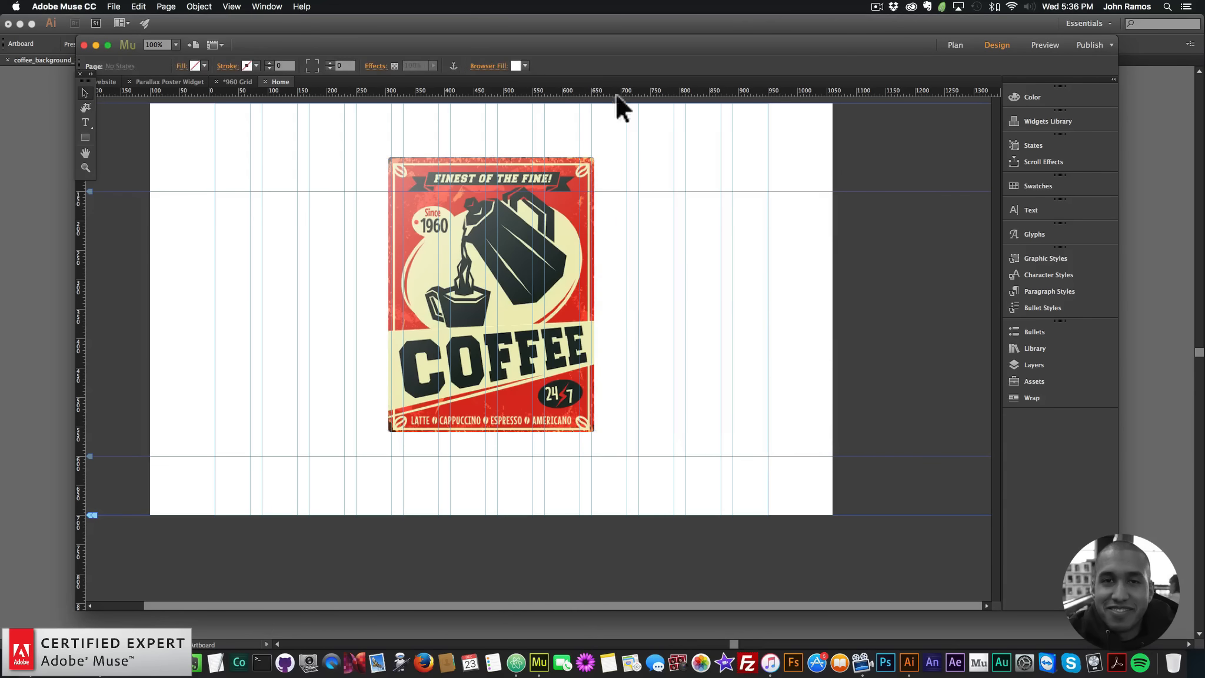
{"action": "left_click", "coordinate": [493, 69]}
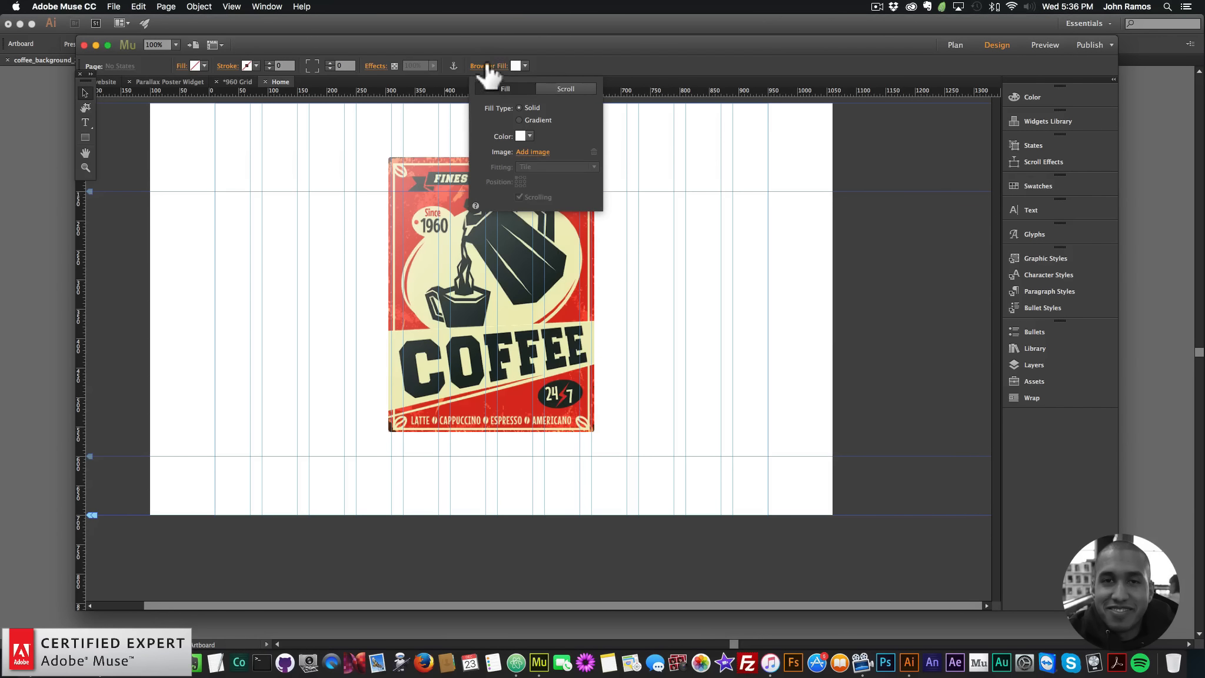
{"action": "left_click", "coordinate": [536, 151]}
{"action": "left_click", "coordinate": [634, 120]}
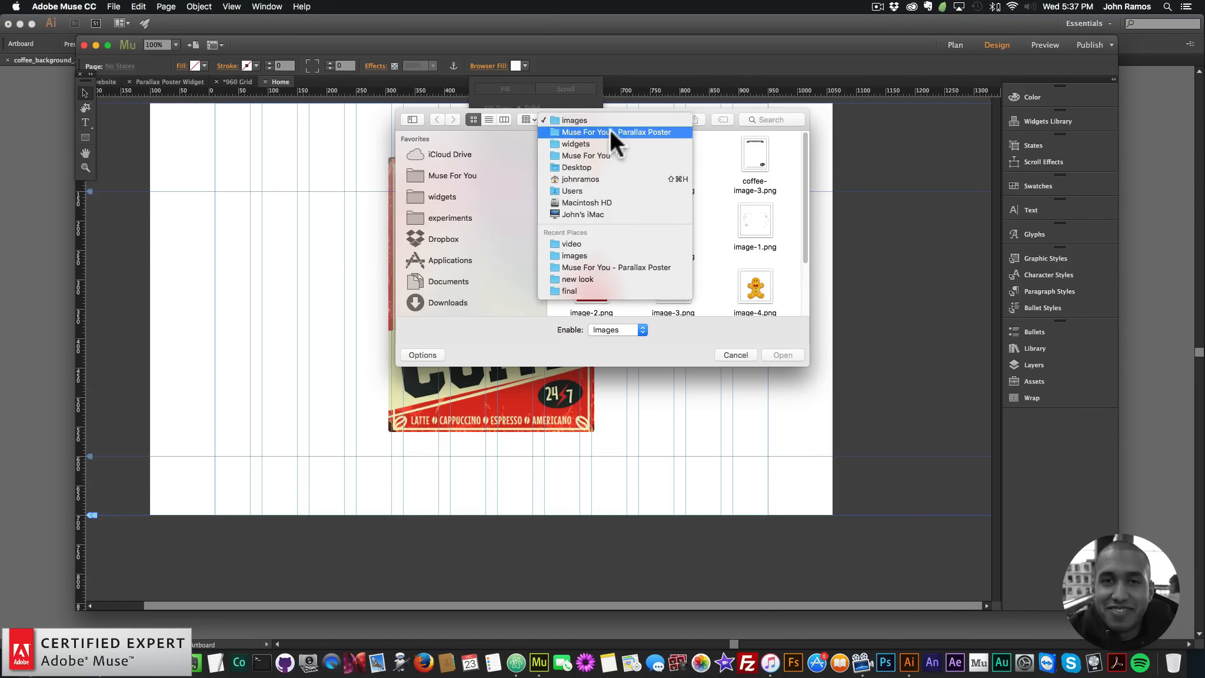
{"action": "left_click", "coordinate": [610, 132]}
{"action": "scroll", "coordinate": [624, 251], "scroll_direction": "down", "scroll_amount": 5}
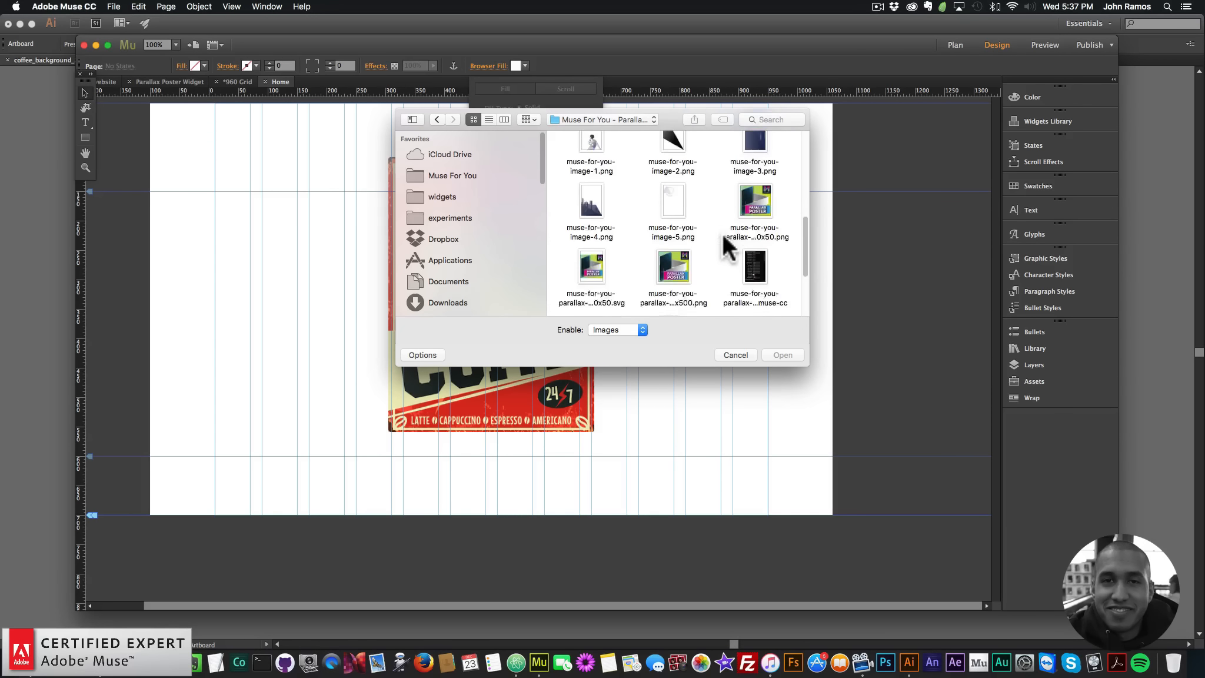
{"action": "scroll", "coordinate": [722, 234], "scroll_direction": "up", "scroll_amount": 4}
{"action": "double_click", "coordinate": [745, 177]}
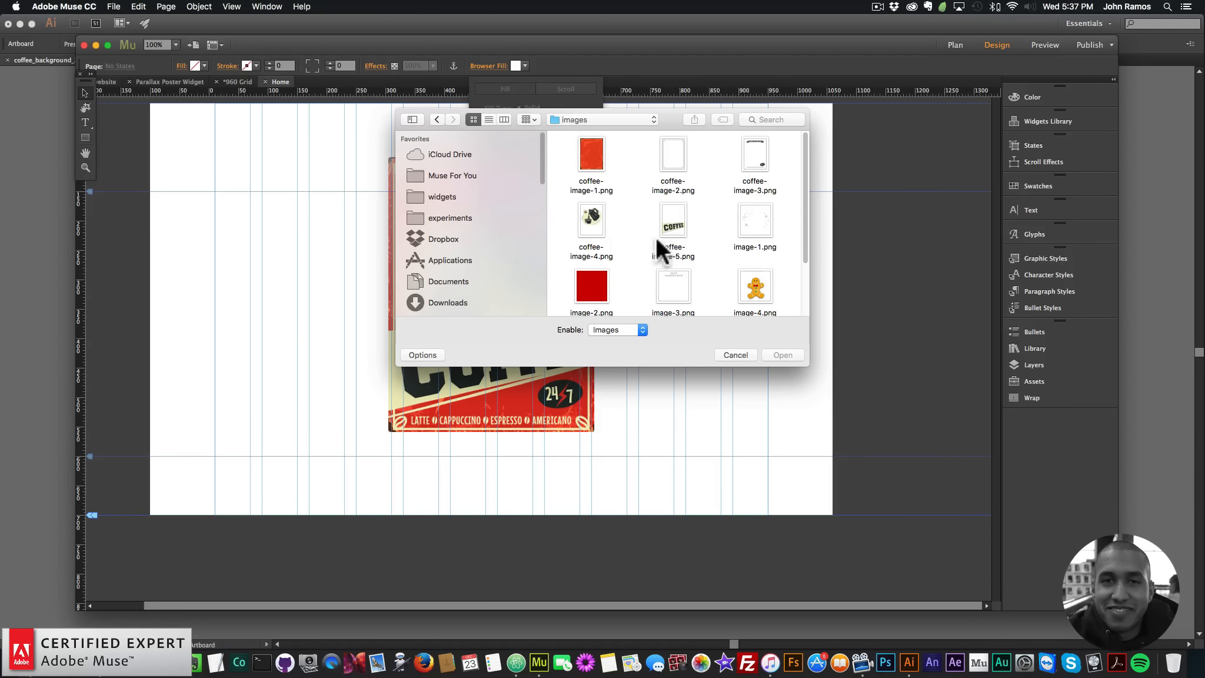
{"action": "scroll", "coordinate": [671, 244], "scroll_direction": "down", "scroll_amount": 3}
{"action": "left_click", "coordinate": [664, 271]}
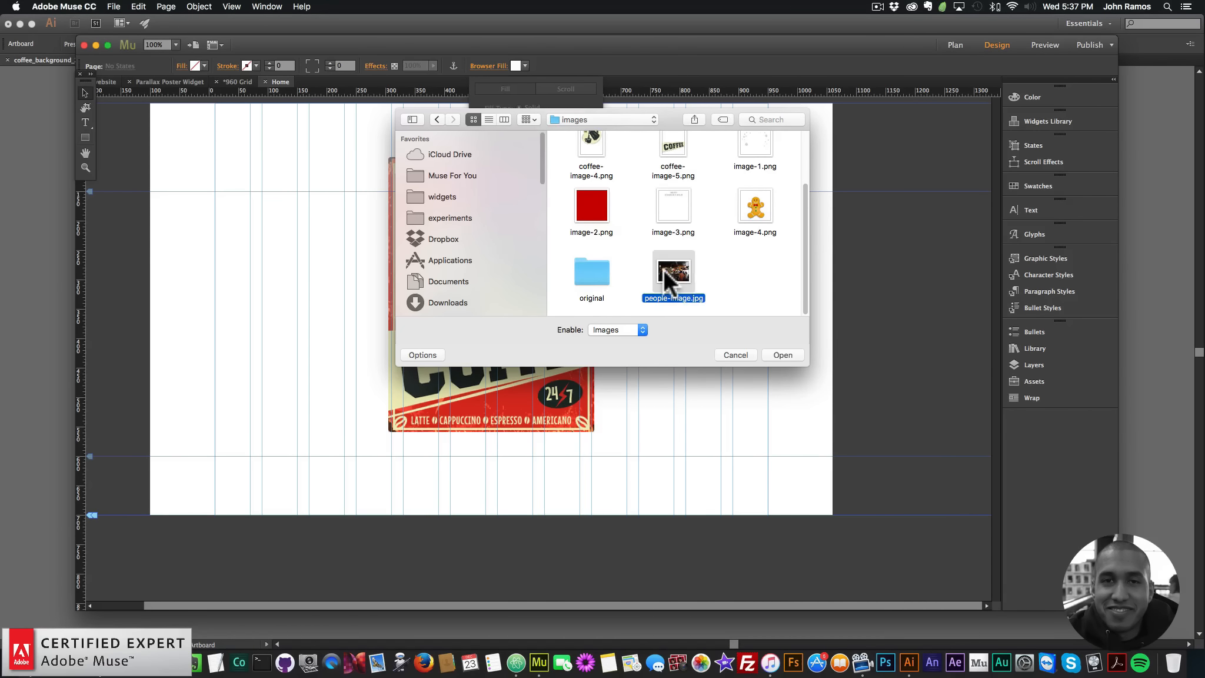
{"action": "double_click", "coordinate": [663, 270]}
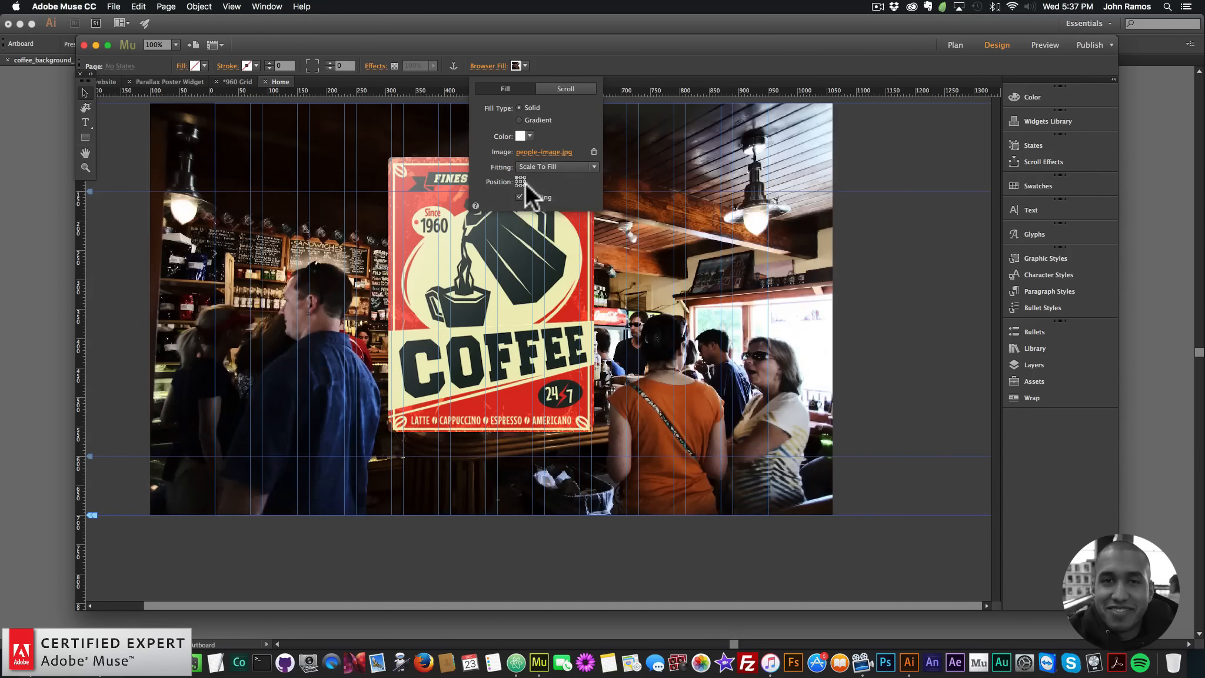
{"action": "left_click", "coordinate": [519, 196]}
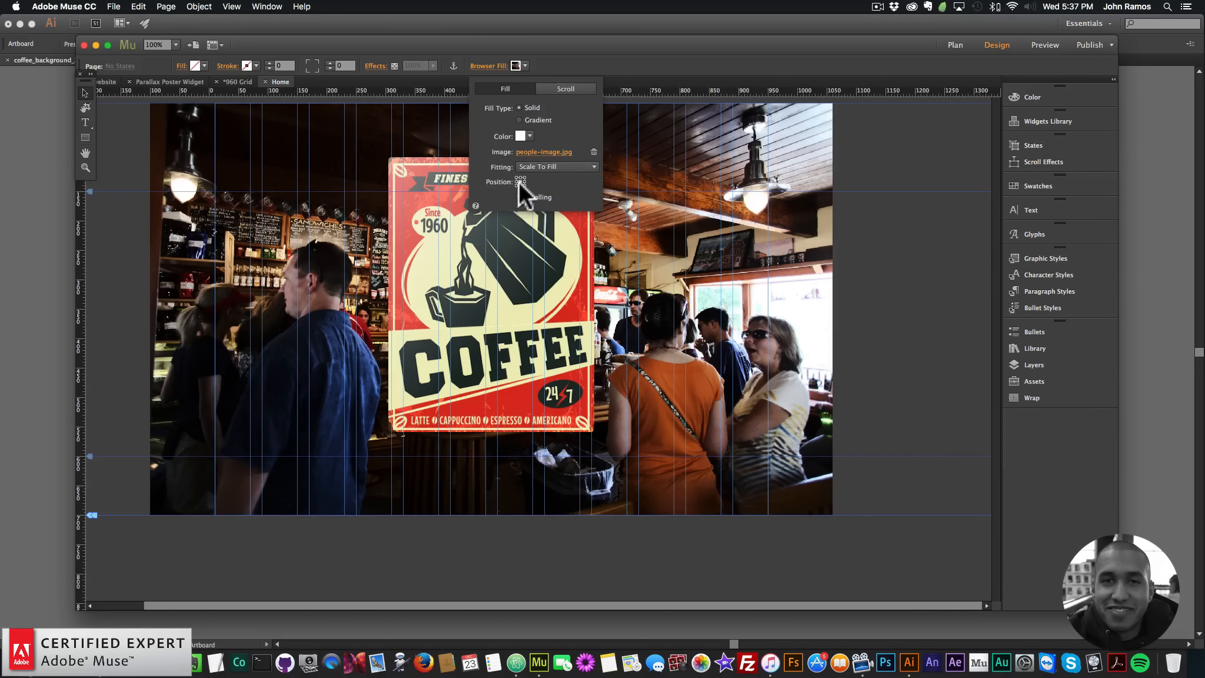
{"action": "left_click", "coordinate": [518, 197]}
Preview the page in the browser to examine the coffee poster over the background photo
{"action": "left_click", "coordinate": [685, 285]}
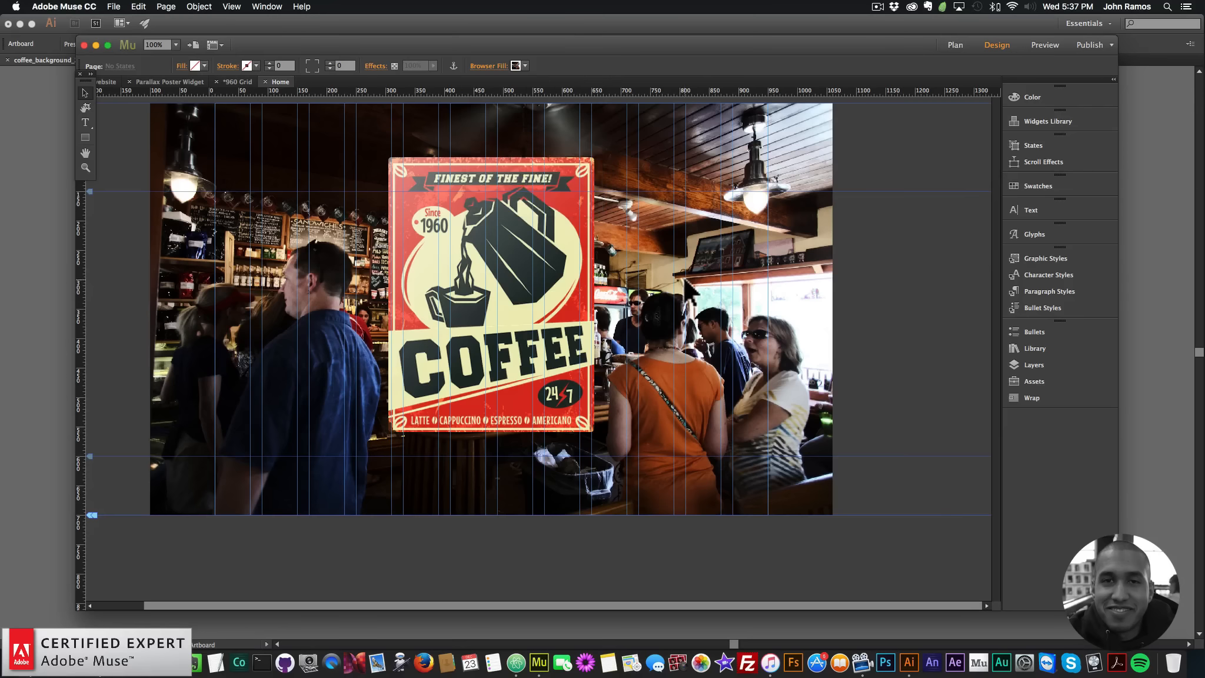
{"action": "left_click", "coordinate": [113, 7]}
{"action": "left_click", "coordinate": [143, 188]}
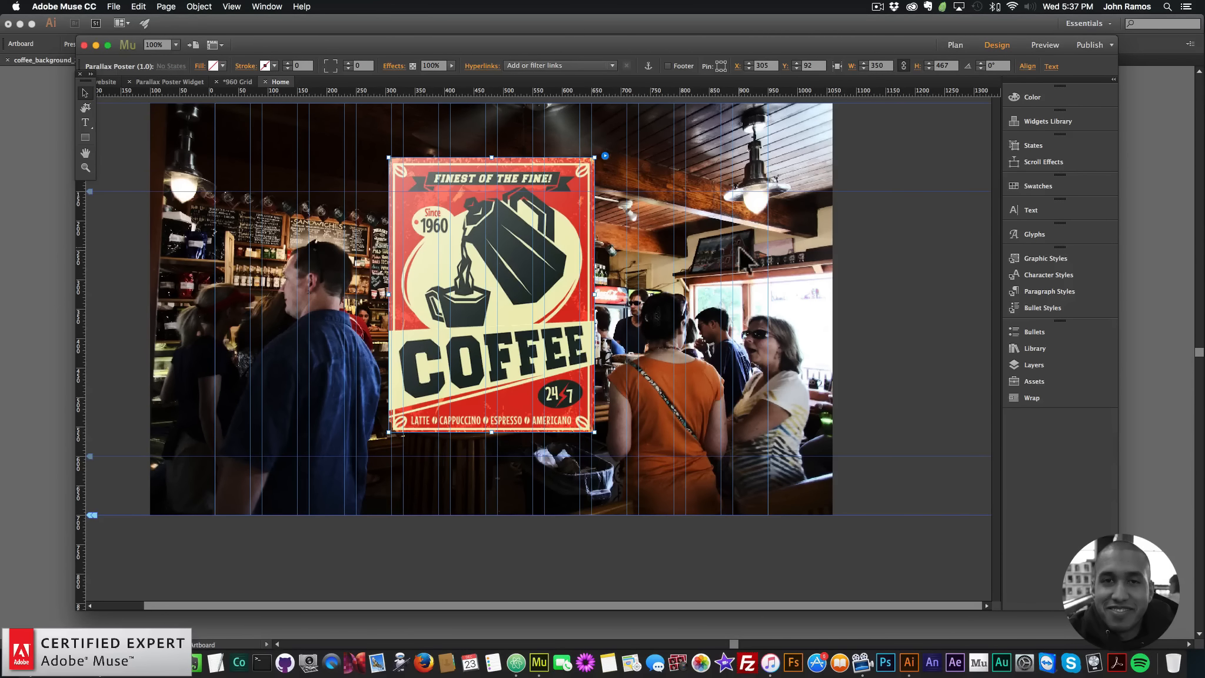
Remove people-image.jpg from the page's browser fill
{"action": "left_click", "coordinate": [706, 311]}
{"action": "left_click", "coordinate": [499, 65]}
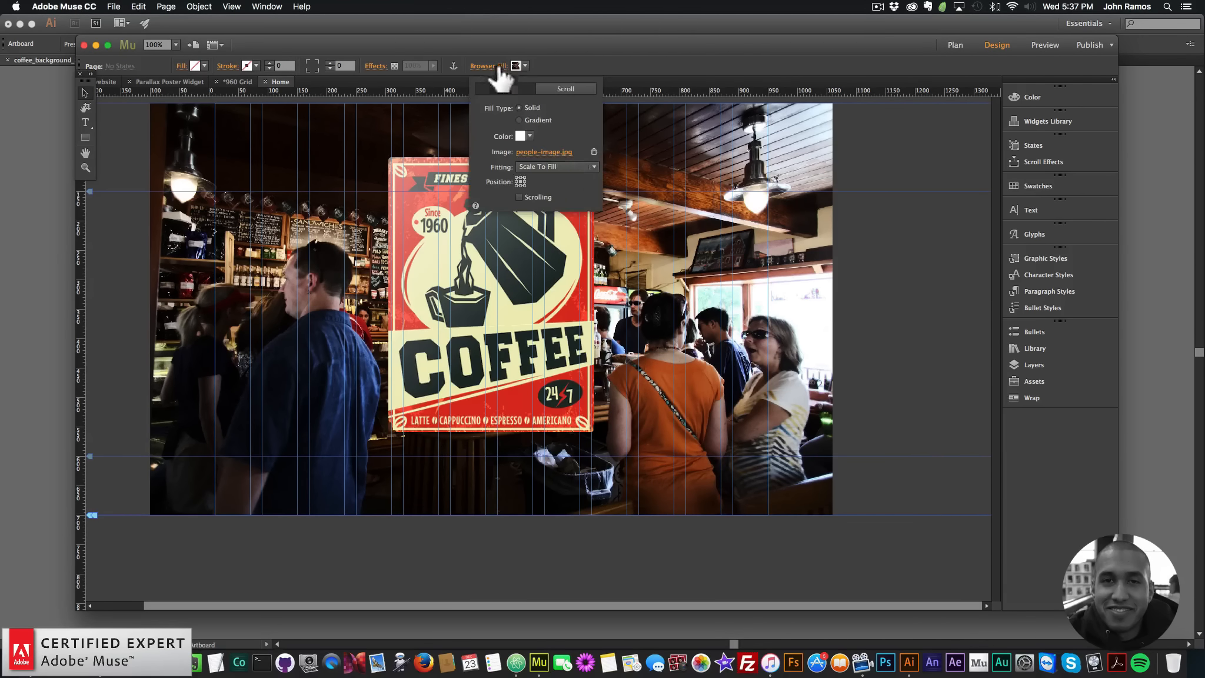
{"action": "left_click", "coordinate": [593, 151]}
Move the coffee poster to the left half of the page and place a copy beside it at X 505, Y 150
{"action": "left_click", "coordinate": [505, 241]}
{"action": "left_click_drag", "start_coordinate": [505, 241], "coordinate": [380, 275]}
{"action": "key", "text": "super+v"}
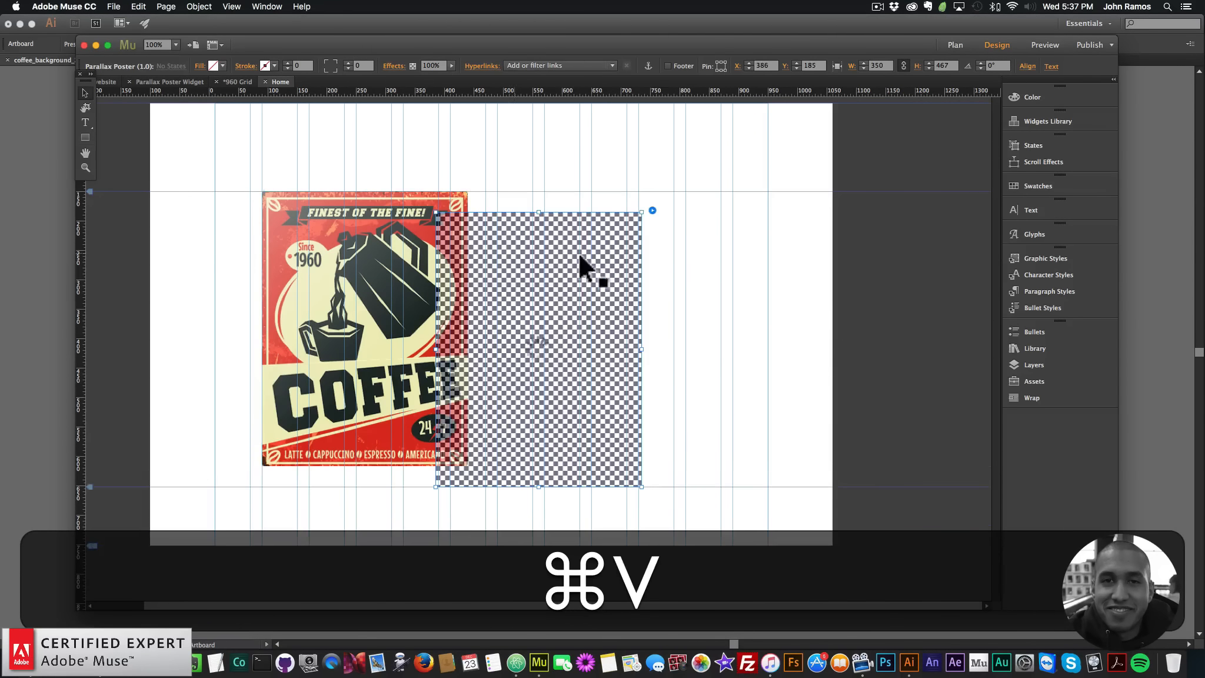
{"action": "left_click_drag", "start_coordinate": [523, 309], "coordinate": [593, 288]}
Set the copied poster's Instance Number to 2
{"action": "left_click", "coordinate": [723, 190]}
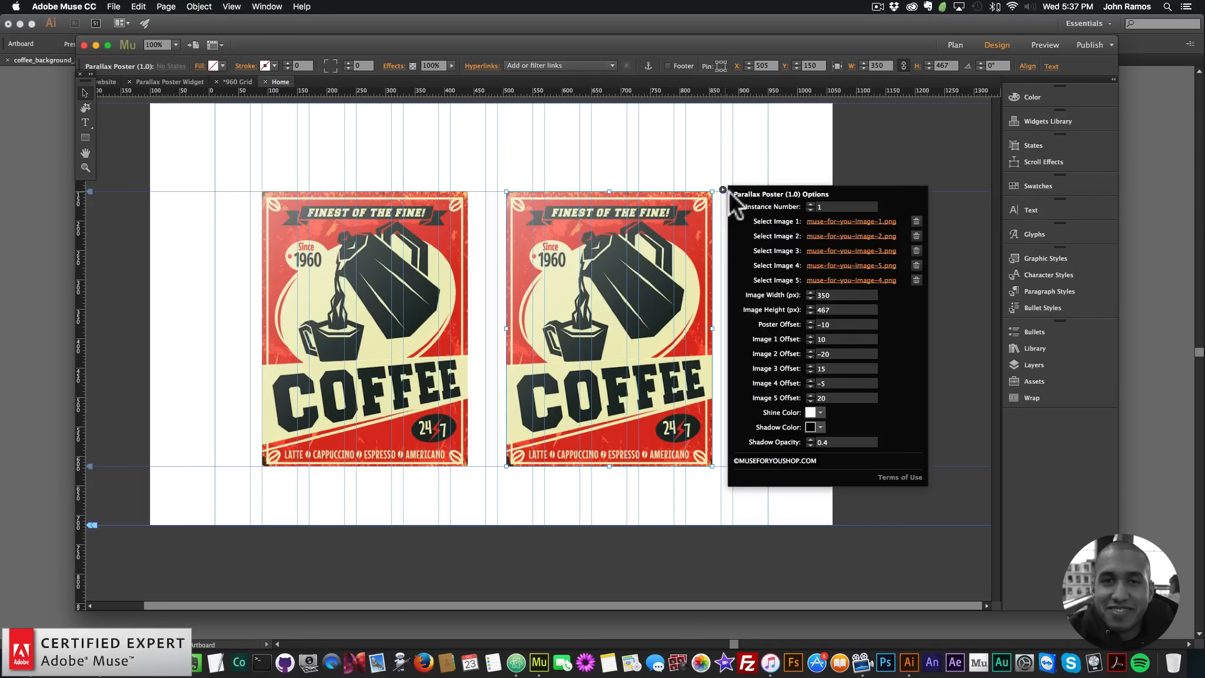
{"action": "left_click", "coordinate": [810, 204]}
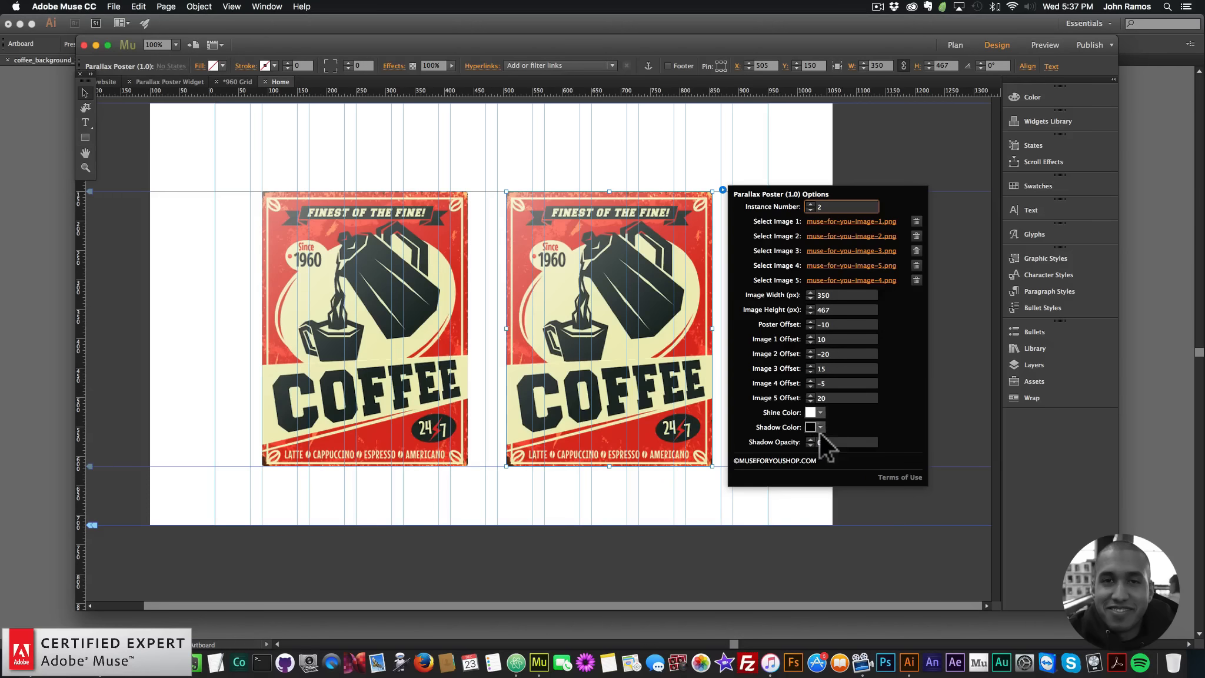
Set the Shine Color of the second poster to cyan, hex 00FFFF
{"action": "left_click", "coordinate": [820, 410]}
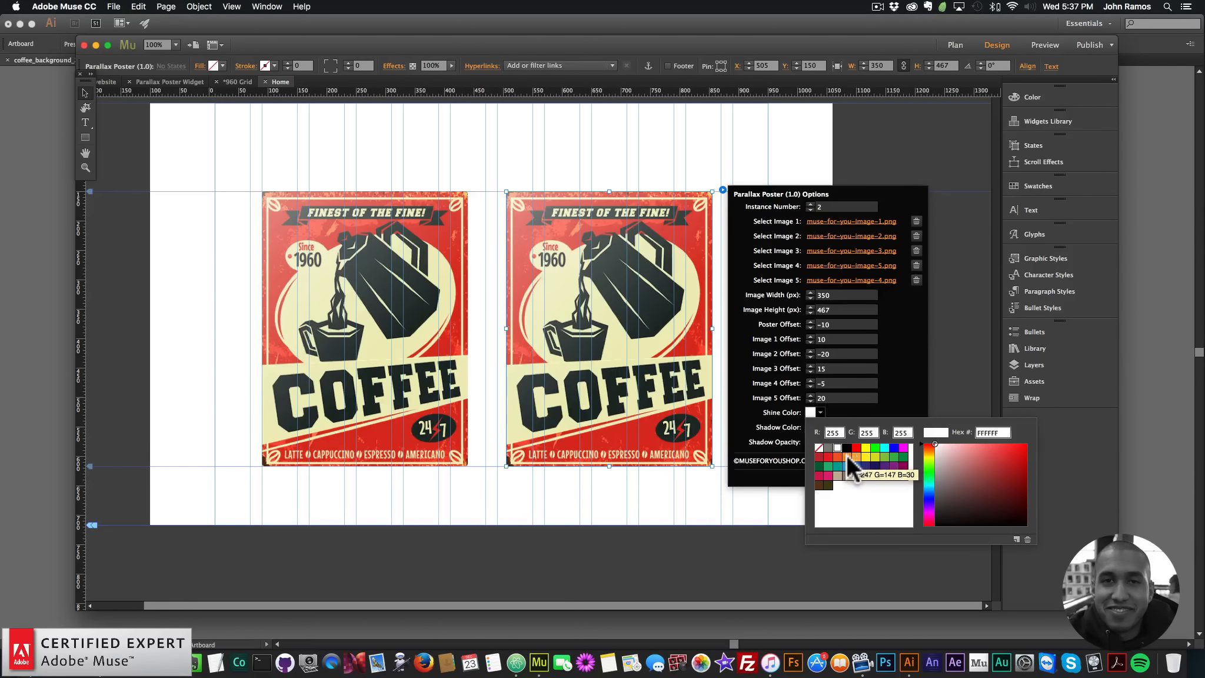
{"action": "left_click", "coordinate": [847, 455]}
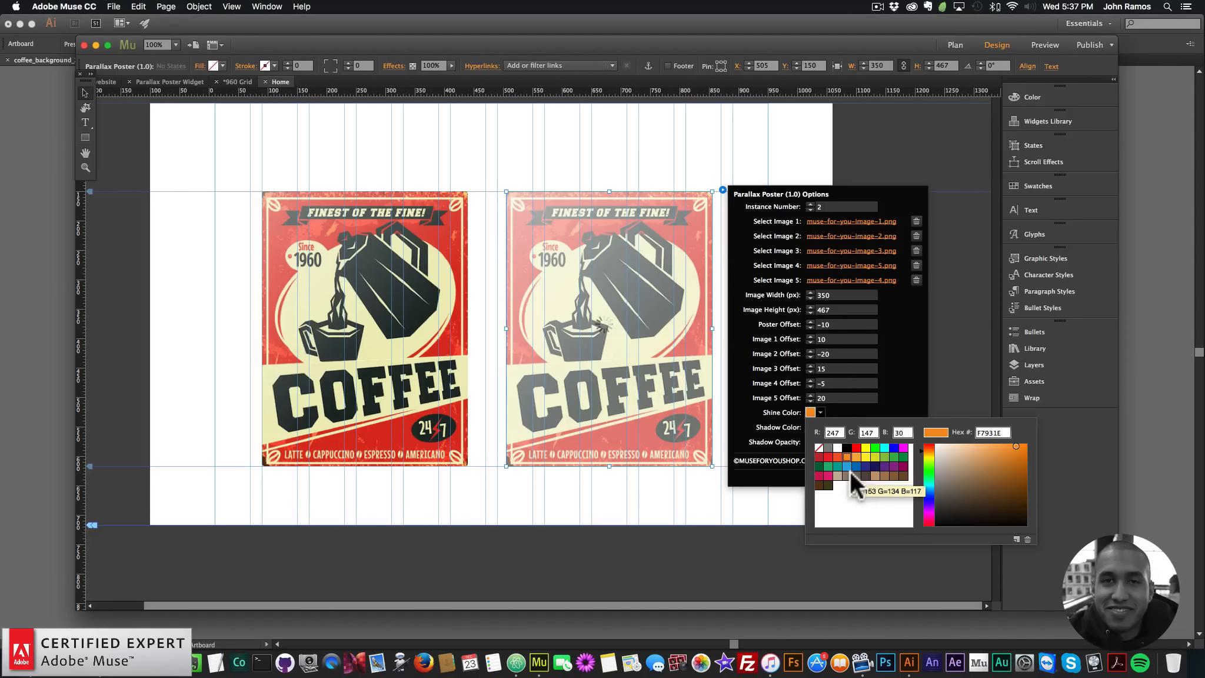
{"action": "left_click", "coordinate": [885, 447]}
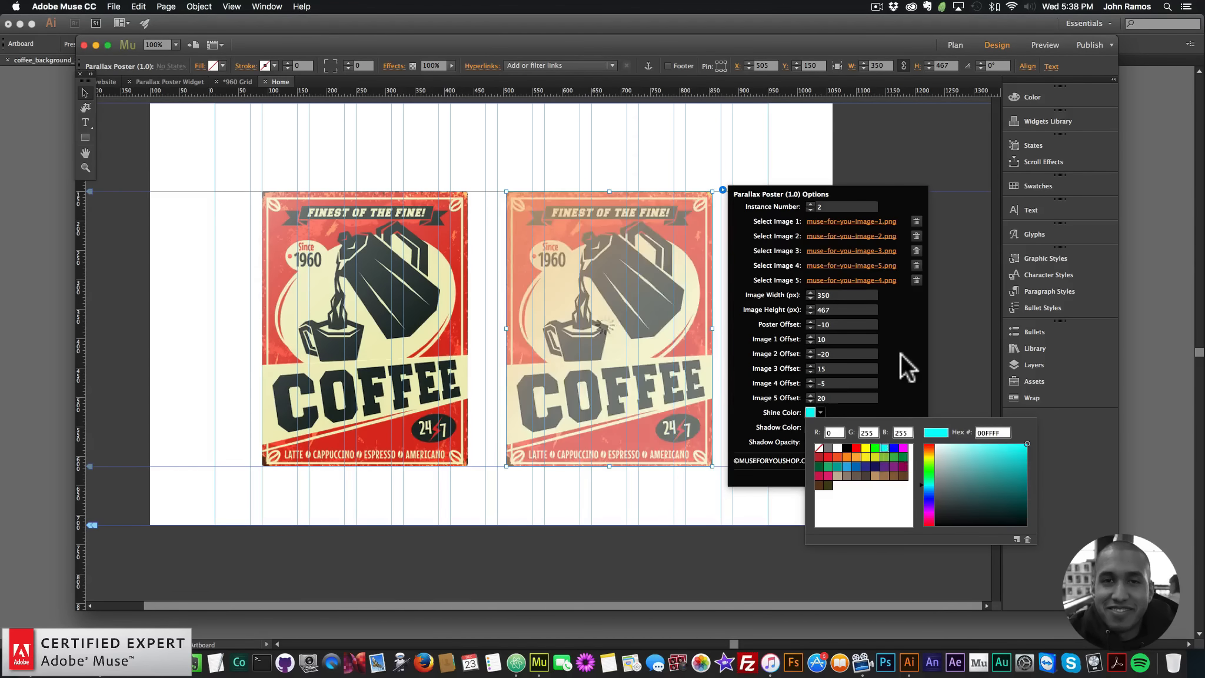
Change the second poster's Poster Offset and set its Image 1 Offset to 5 and Image 2 Offset to -4
{"action": "left_click", "coordinate": [847, 324]}
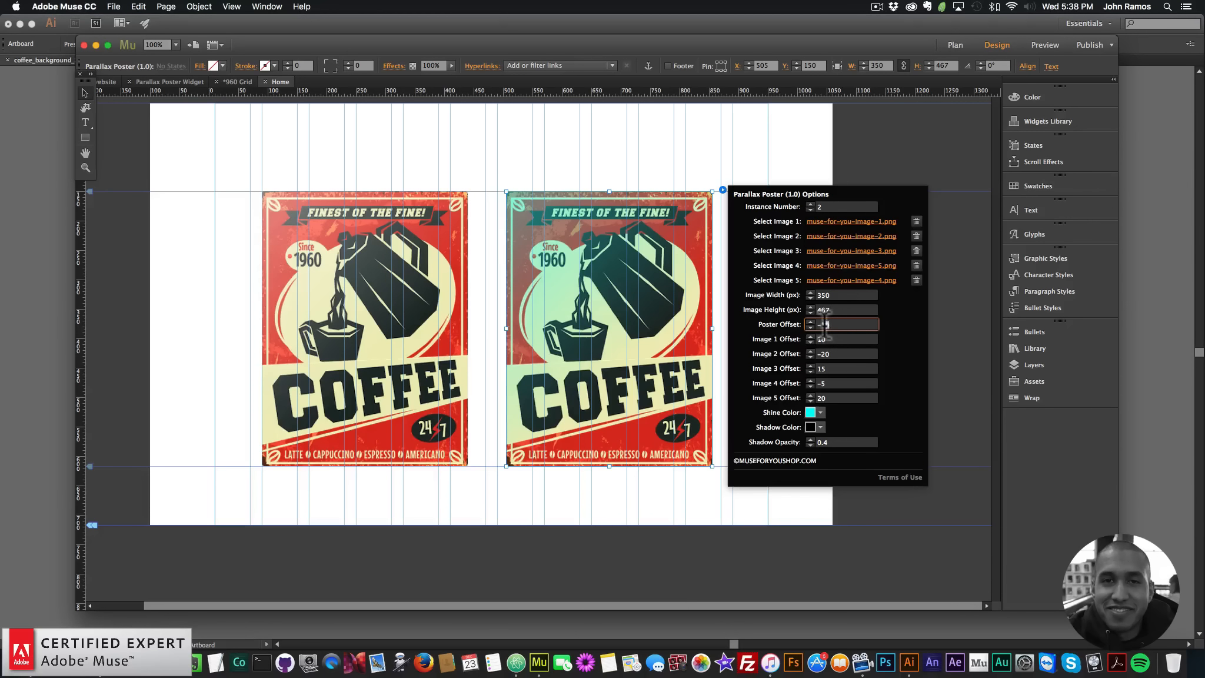
{"action": "type", "text": "0"}
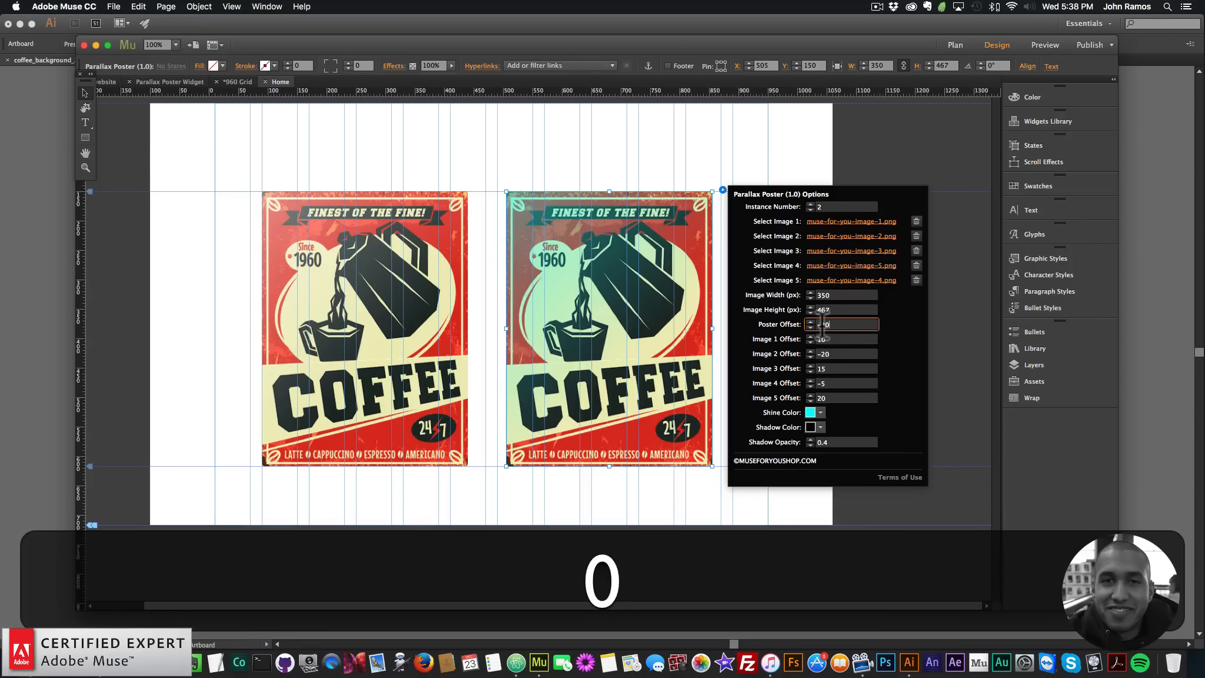
{"action": "key", "text": "Tab"}
{"action": "type", "text": "5"}
{"action": "key", "text": "Tab"}
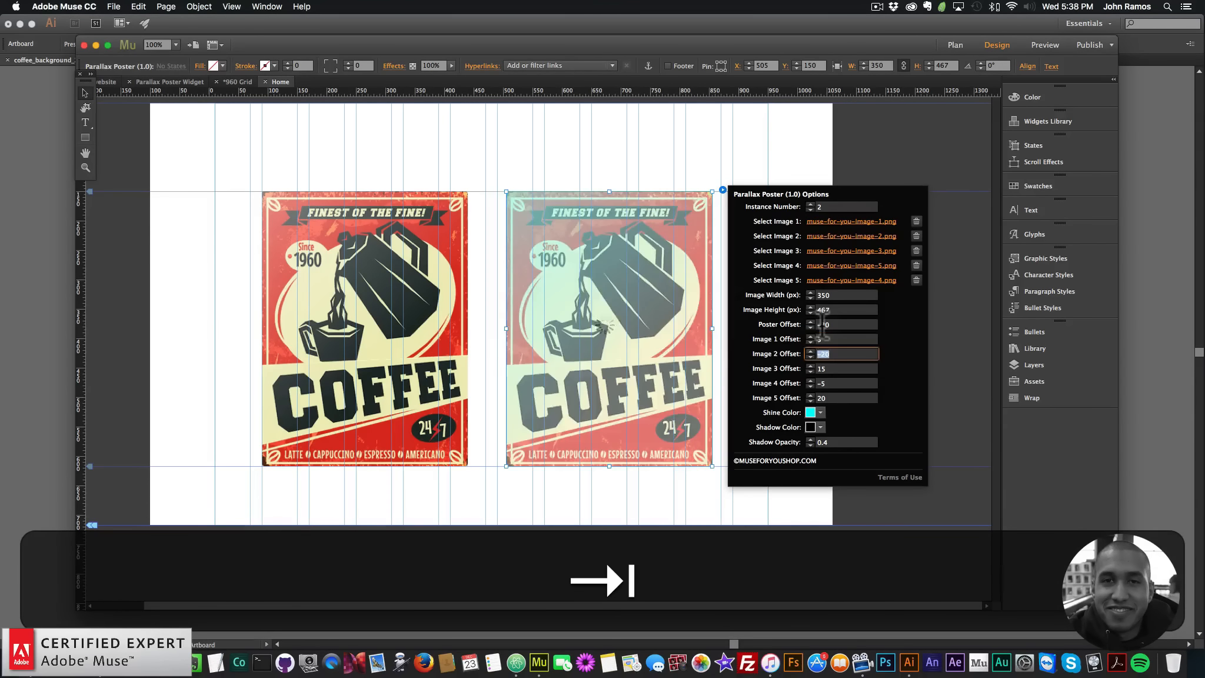
{"action": "type", "text": "-"}
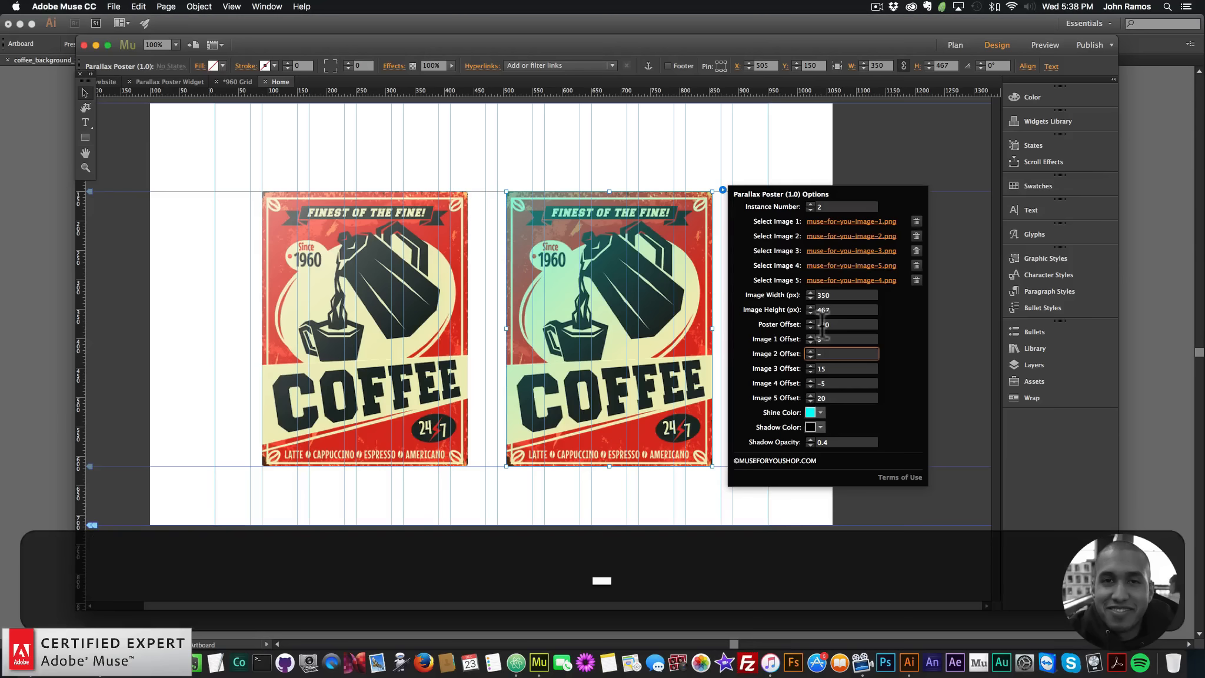
{"action": "type", "text": "4"}
Set the second poster's Image 3 Offset to 10, Image 4 Offset to -30 and Image 5 Offset to 15
{"action": "key", "text": "Tab"}
{"action": "type", "text": "10"}
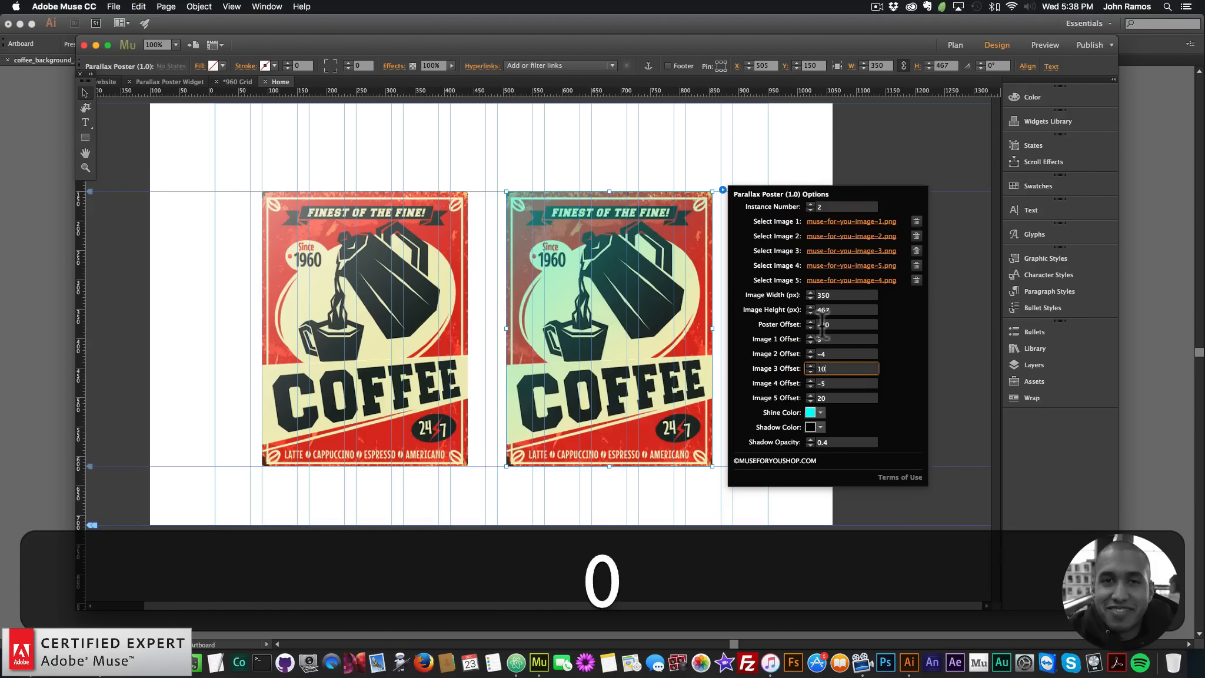
{"action": "key", "text": "Tab"}
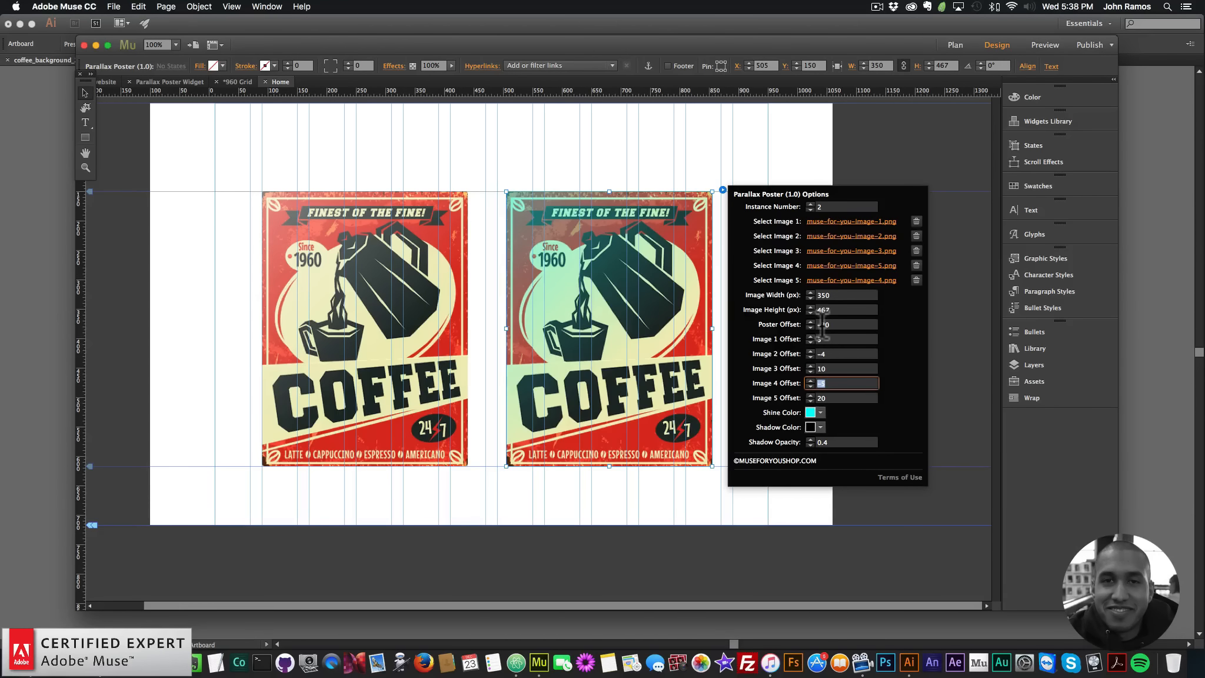
{"action": "type", "text": "-"}
{"action": "key", "text": "Tab"}
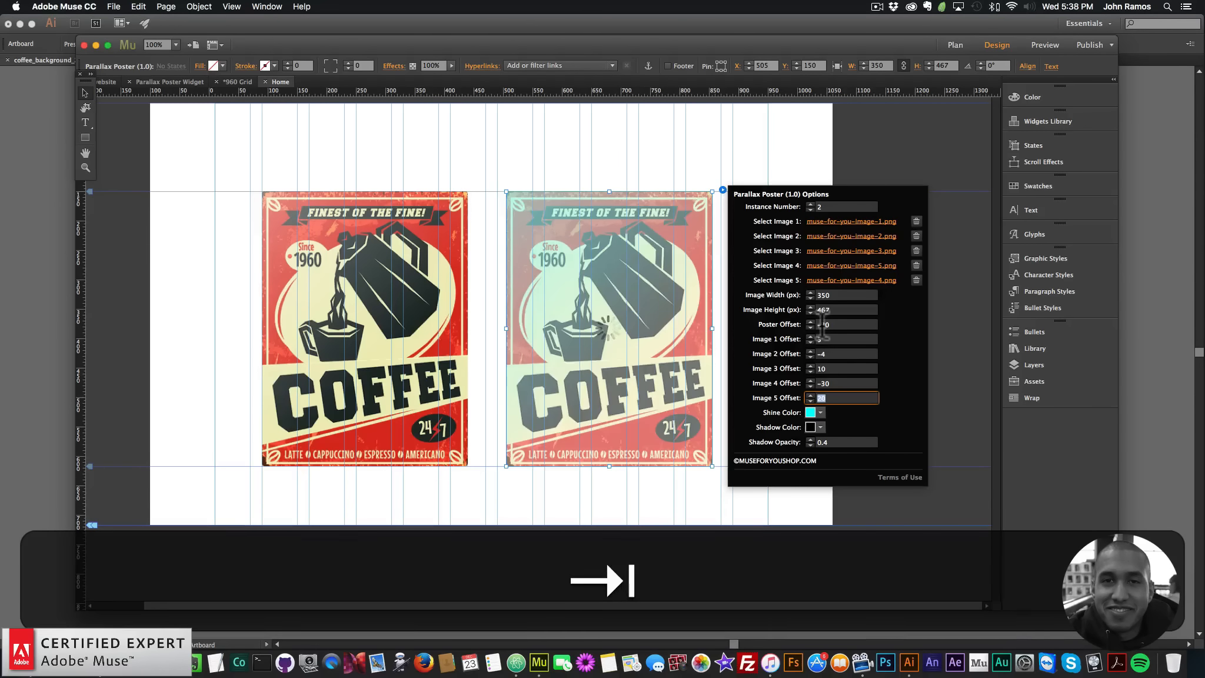
{"action": "type", "text": "15"}
{"action": "key", "text": "Return"}
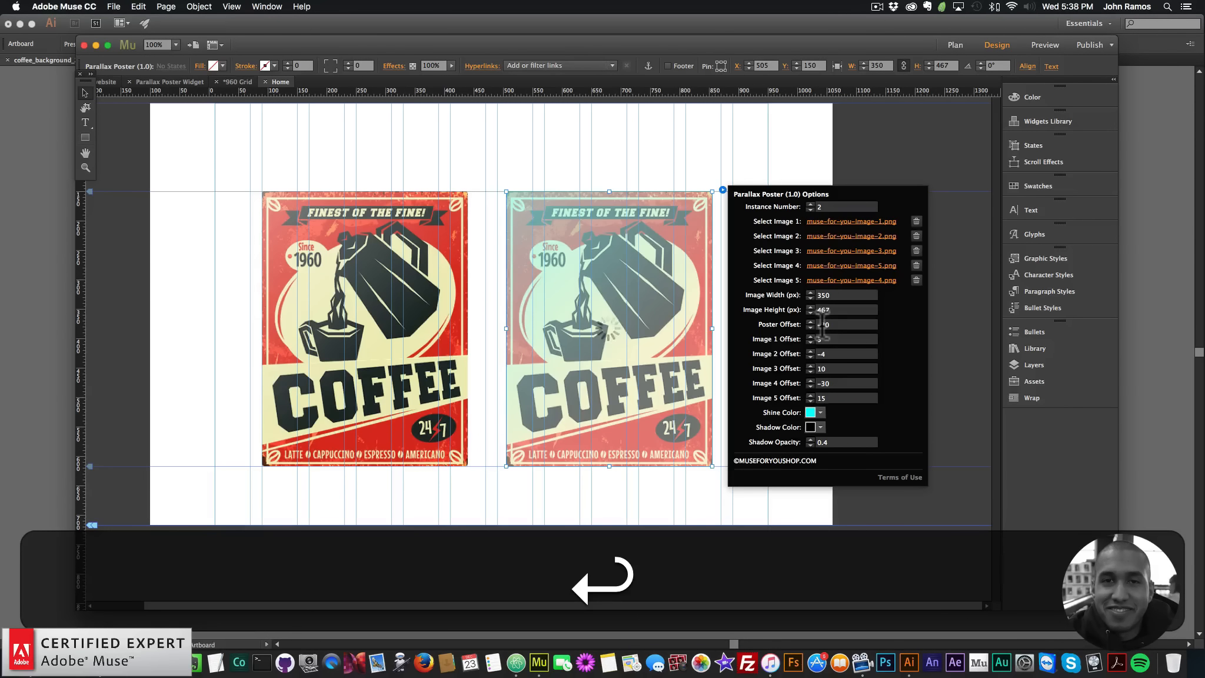
Spread the two coffee posters further apart so they have equal side margins, keeping both aligned at Y 150
{"action": "left_click", "coordinate": [653, 323]}
{"action": "left_click_drag", "start_coordinate": [643, 301], "coordinate": [660, 302]}
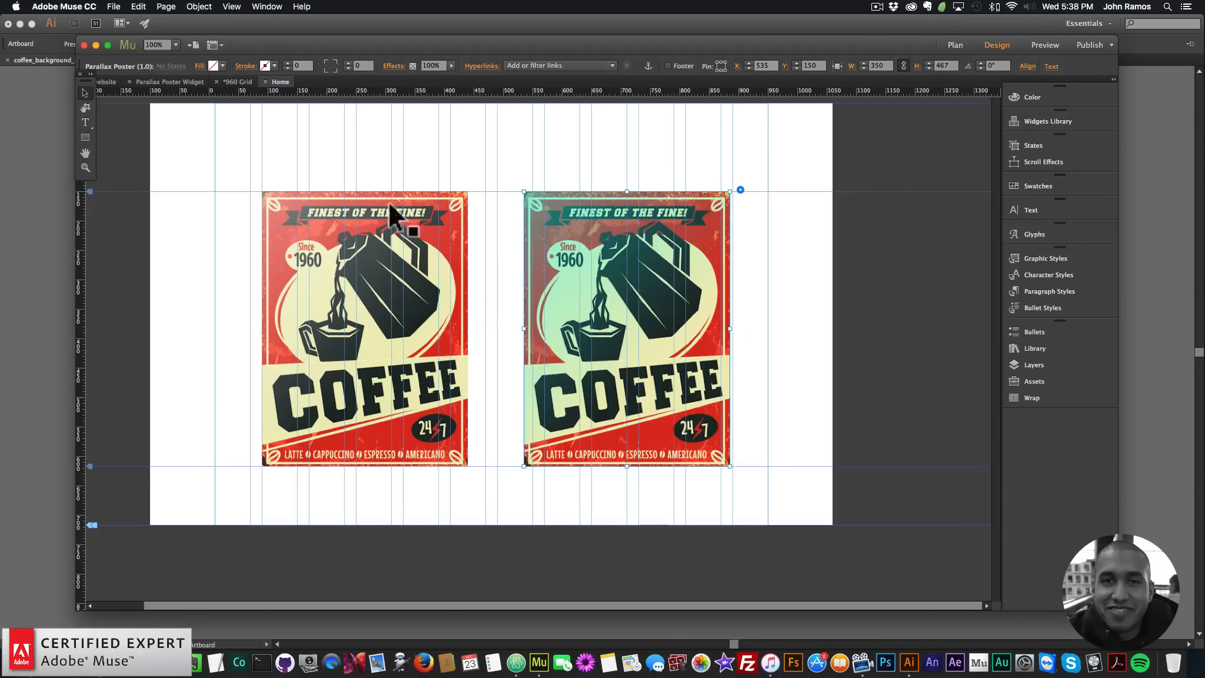
{"action": "left_click_drag", "start_coordinate": [370, 241], "coordinate": [327, 243]}
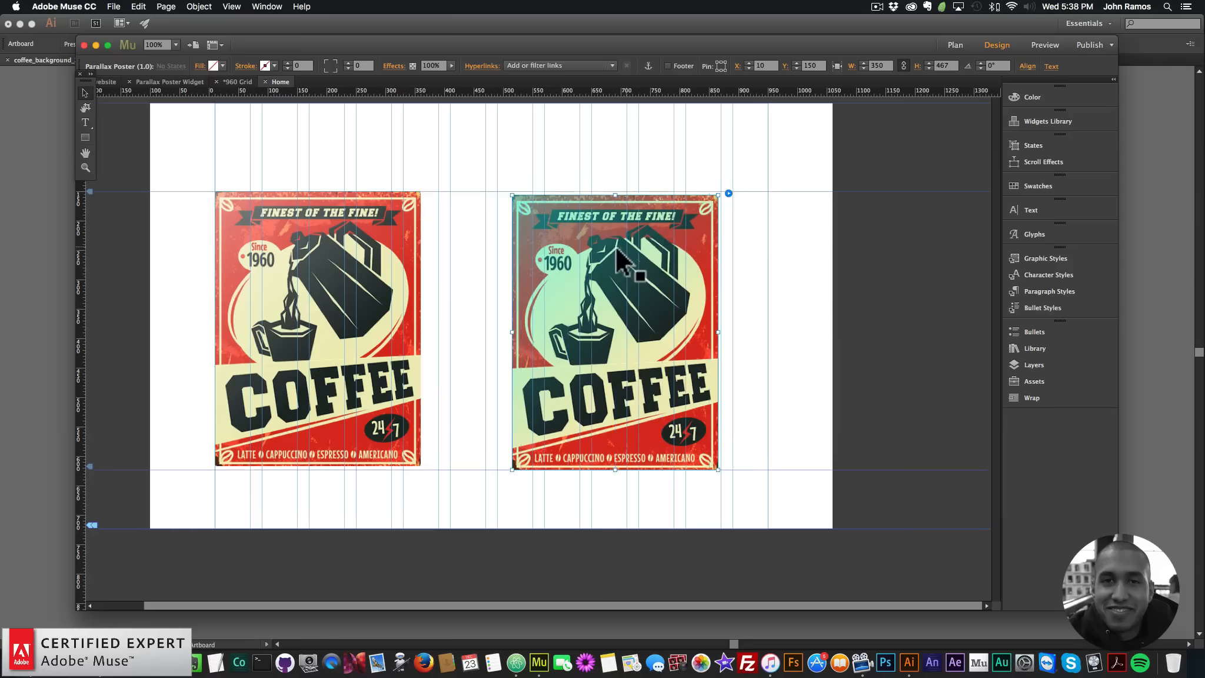
{"action": "left_click_drag", "start_coordinate": [617, 259], "coordinate": [634, 256]}
{"action": "left_click_drag", "start_coordinate": [359, 243], "coordinate": [393, 252]}
{"action": "left_click_drag", "start_coordinate": [636, 256], "coordinate": [635, 255]}
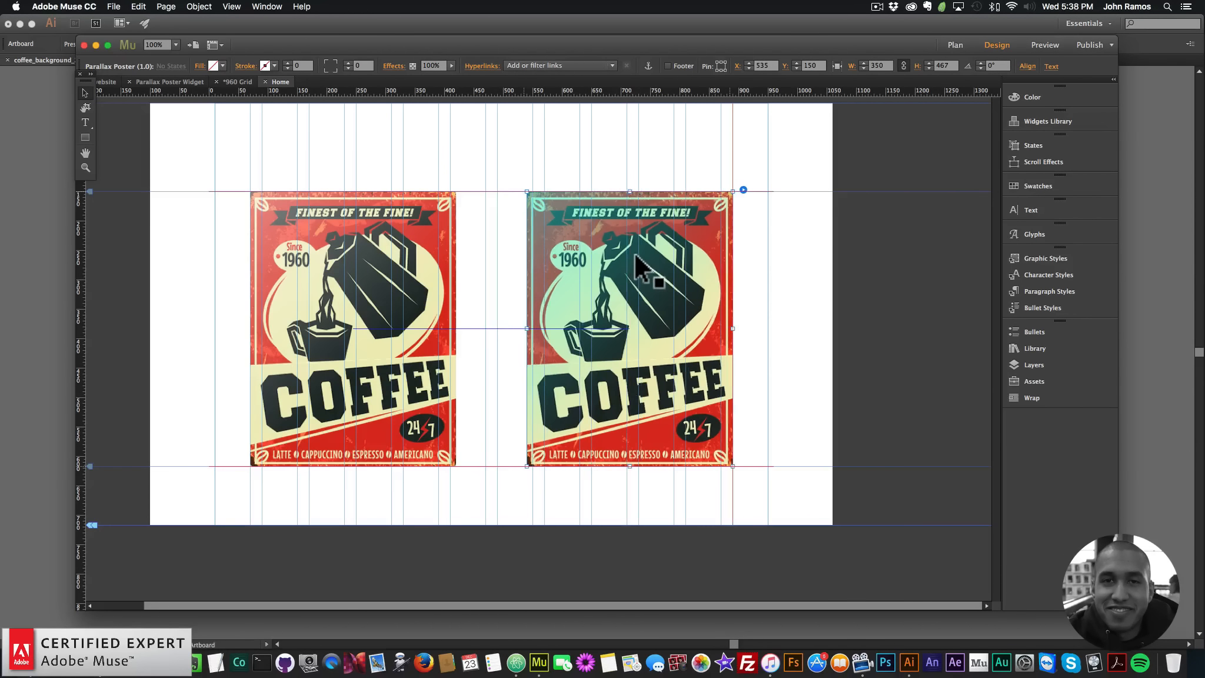
Preview the page in the browser to compare the two side-by-side posters and their shine colours
{"action": "left_click", "coordinate": [547, 137]}
{"action": "left_click", "coordinate": [114, 6]}
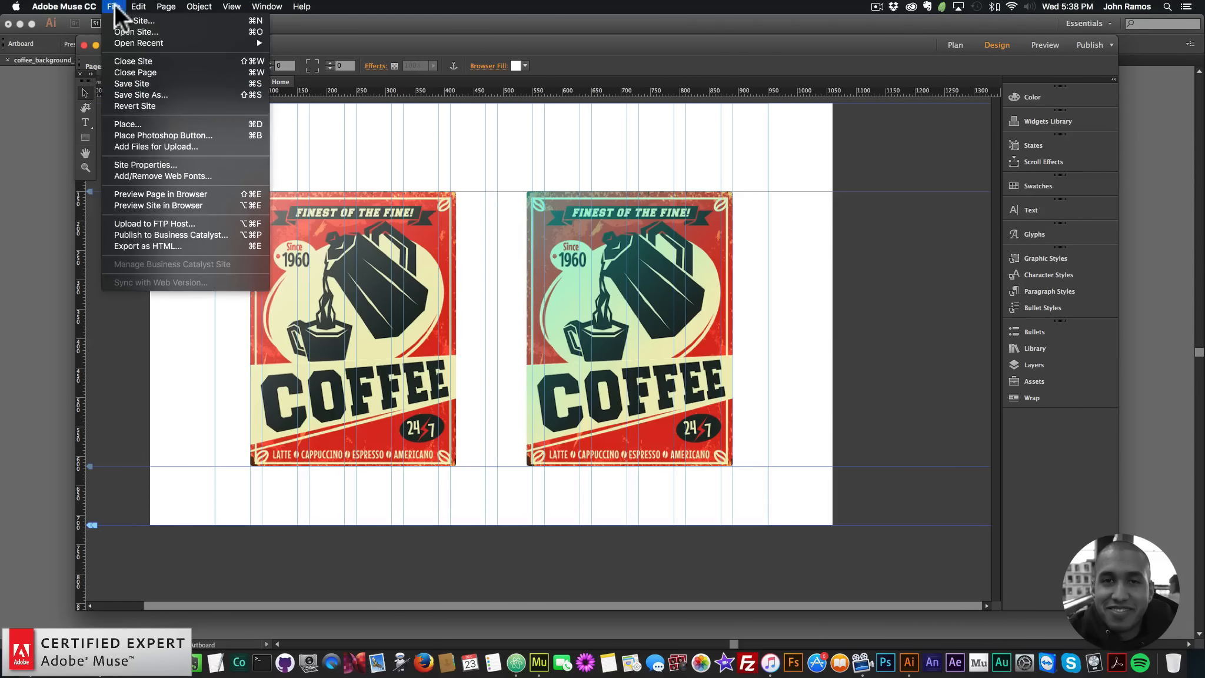
{"action": "left_click", "coordinate": [167, 194]}
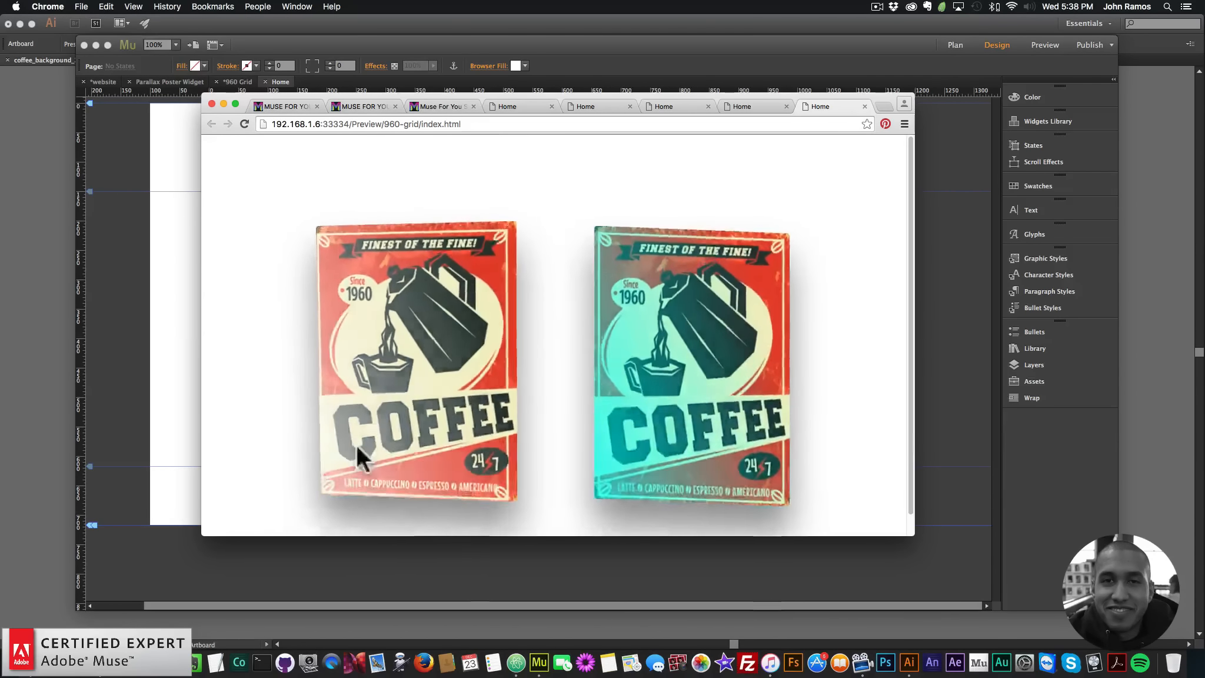
{"action": "left_click", "coordinate": [167, 276]}
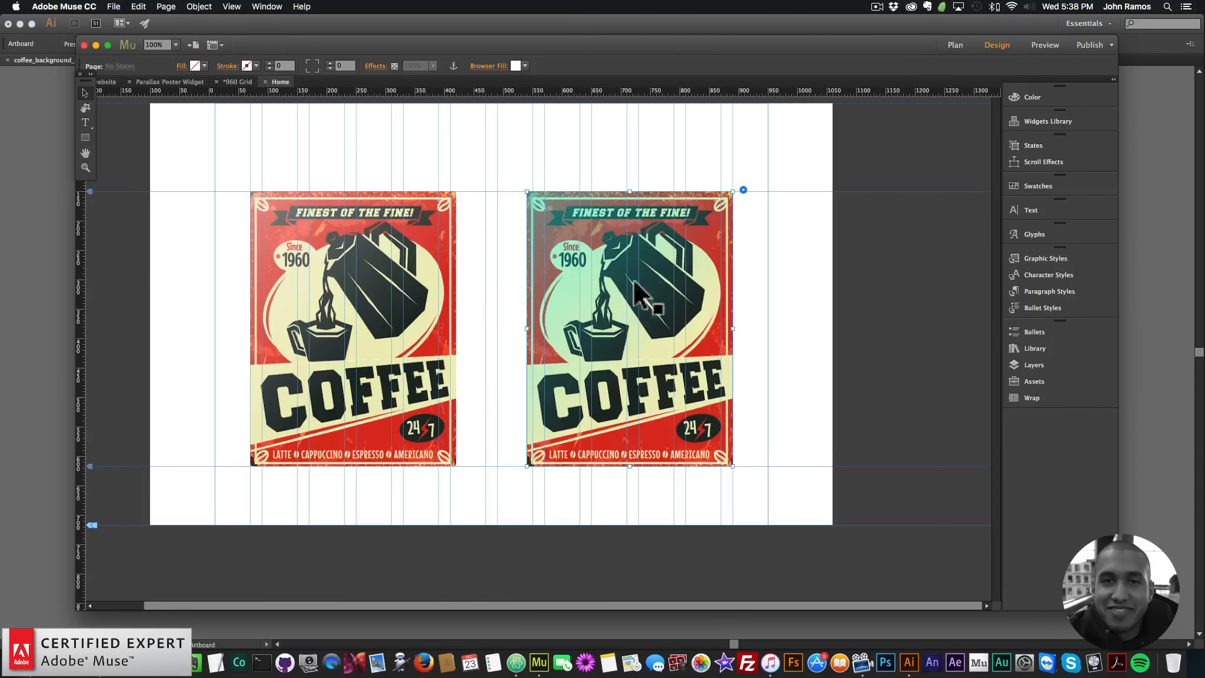
Stack the two posters in the centre of the page, placing the cyan-shine copy below the original at X 345, Y 751
{"action": "left_click_drag", "start_coordinate": [635, 282], "coordinate": [605, 492]}
{"action": "scroll", "coordinate": [318, 277], "scroll_direction": "down", "scroll_amount": 3}
{"action": "left_click_drag", "start_coordinate": [540, 428], "coordinate": [440, 601]}
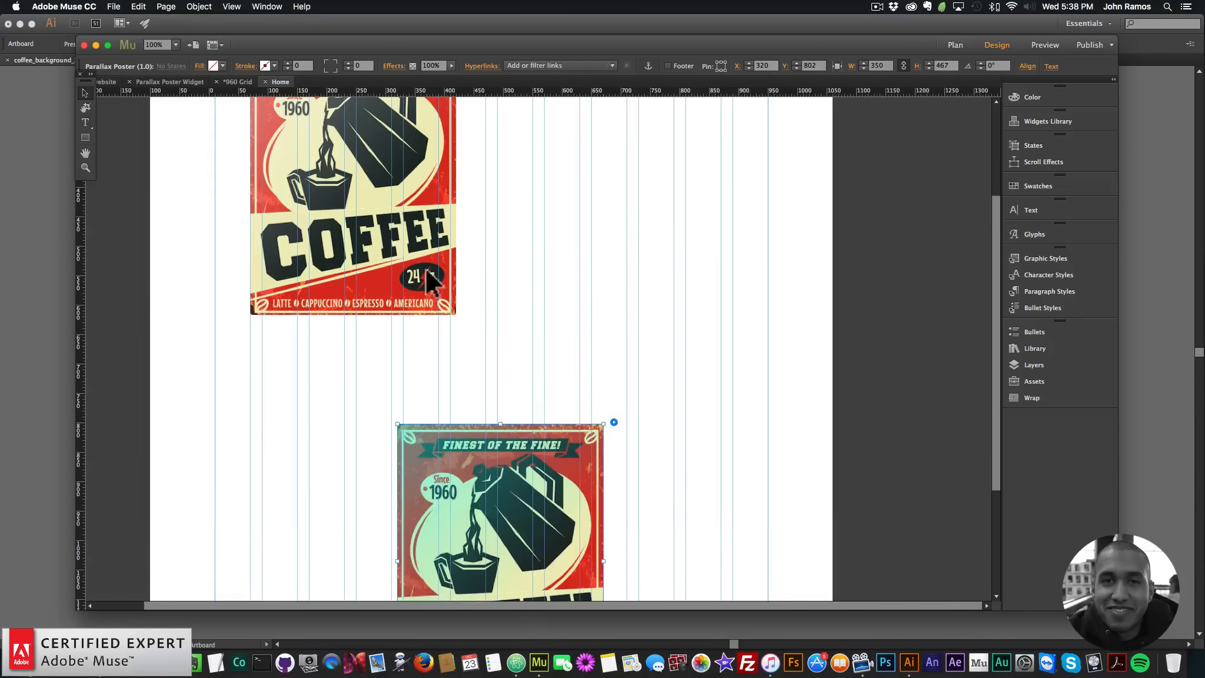
{"action": "left_click_drag", "start_coordinate": [383, 174], "coordinate": [536, 203]}
{"action": "scroll", "coordinate": [512, 299], "scroll_direction": "up", "scroll_amount": 4}
{"action": "left_click_drag", "start_coordinate": [517, 312], "coordinate": [525, 283]}
{"action": "scroll", "coordinate": [514, 497], "scroll_direction": "down", "scroll_amount": 3}
{"action": "left_click_drag", "start_coordinate": [514, 497], "coordinate": [526, 472]}
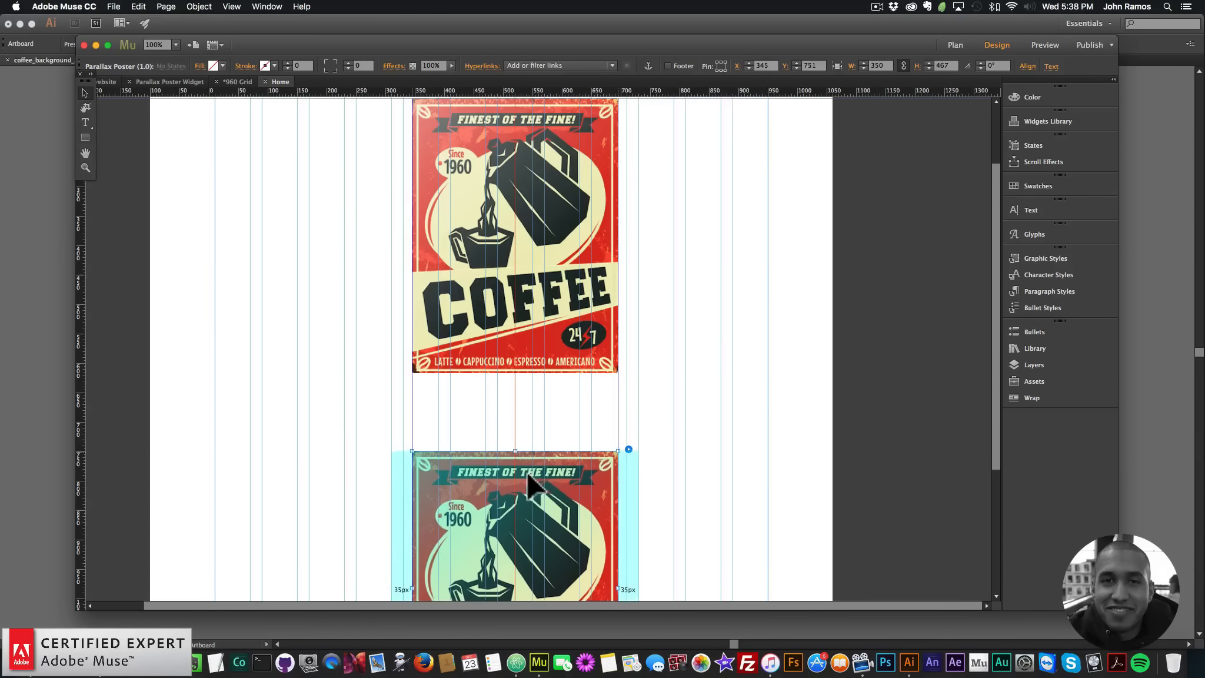
Preview the page in the browser and examine the vertically stacked posters down to the lower one
{"action": "left_click", "coordinate": [280, 201]}
{"action": "left_click", "coordinate": [114, 7]}
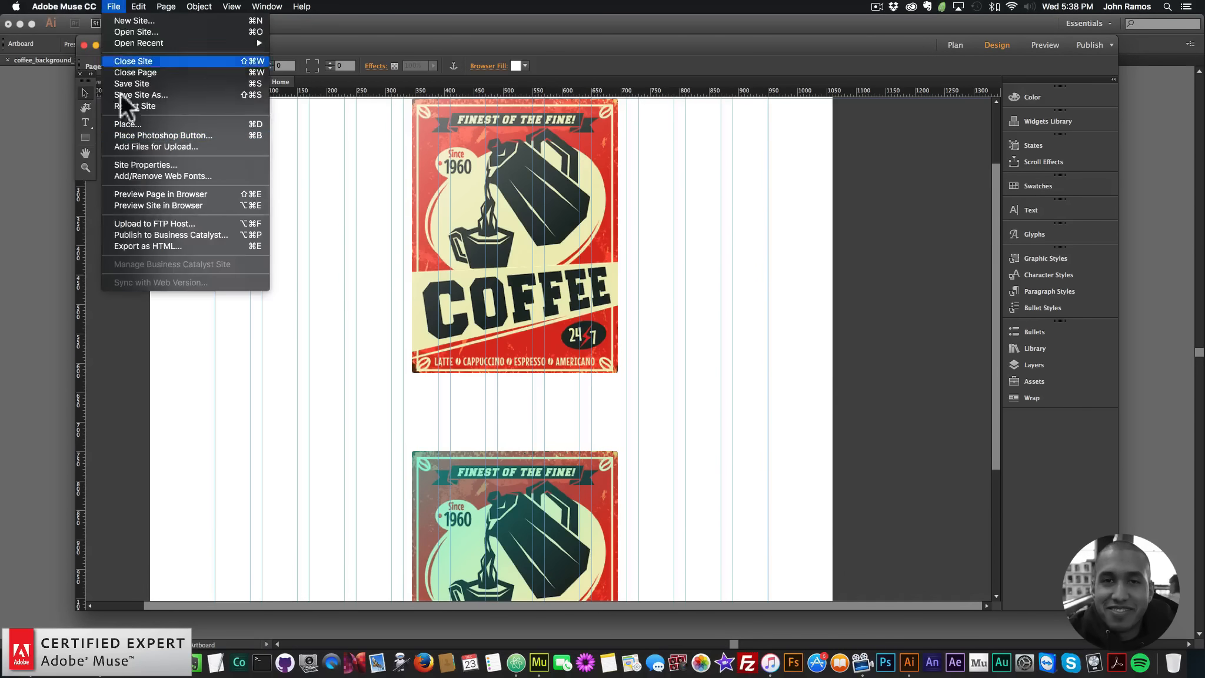
{"action": "left_click", "coordinate": [147, 194]}
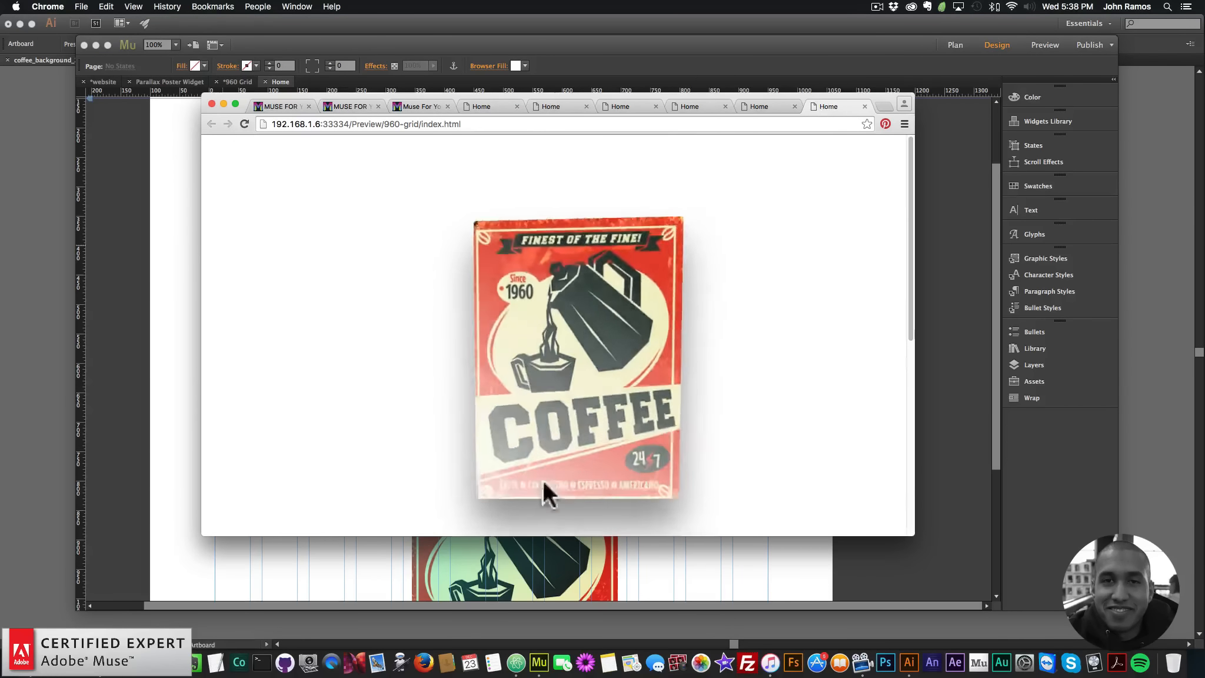
{"action": "scroll", "coordinate": [495, 329], "scroll_direction": "down", "scroll_amount": 5}
{"action": "scroll", "coordinate": [495, 329], "scroll_direction": "down", "scroll_amount": 2}
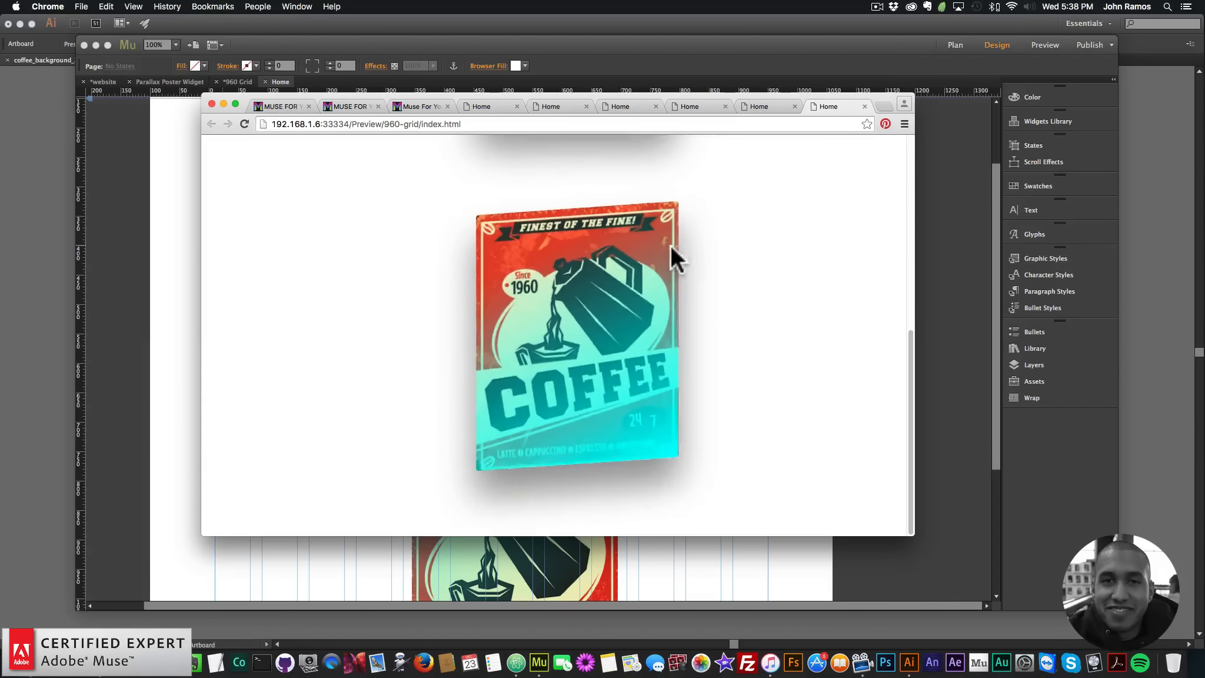
{"action": "left_click", "coordinate": [167, 252]}
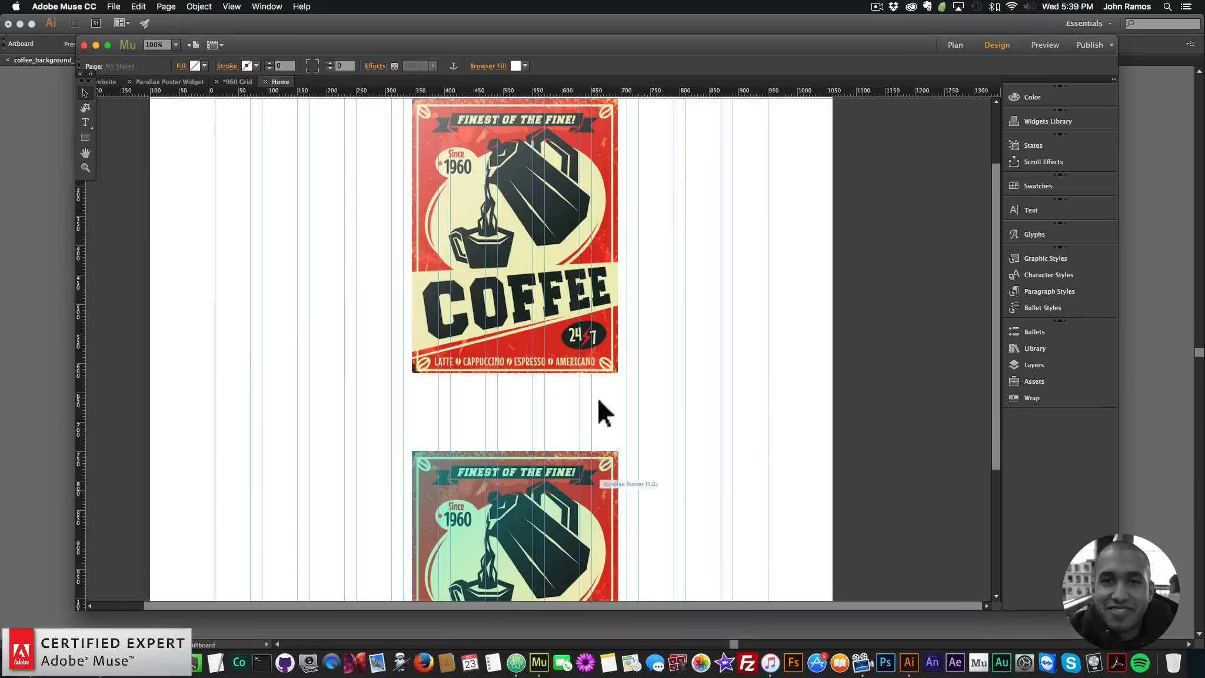
Return the posters to a side-by-side layout, with the original at X 70, Y 150 and the cyan-shine copy to its right
{"action": "left_click", "coordinate": [582, 355]}
{"action": "scroll", "coordinate": [527, 400], "scroll_direction": "down", "scroll_amount": 3}
{"action": "left_click_drag", "start_coordinate": [528, 401], "coordinate": [530, 470]}
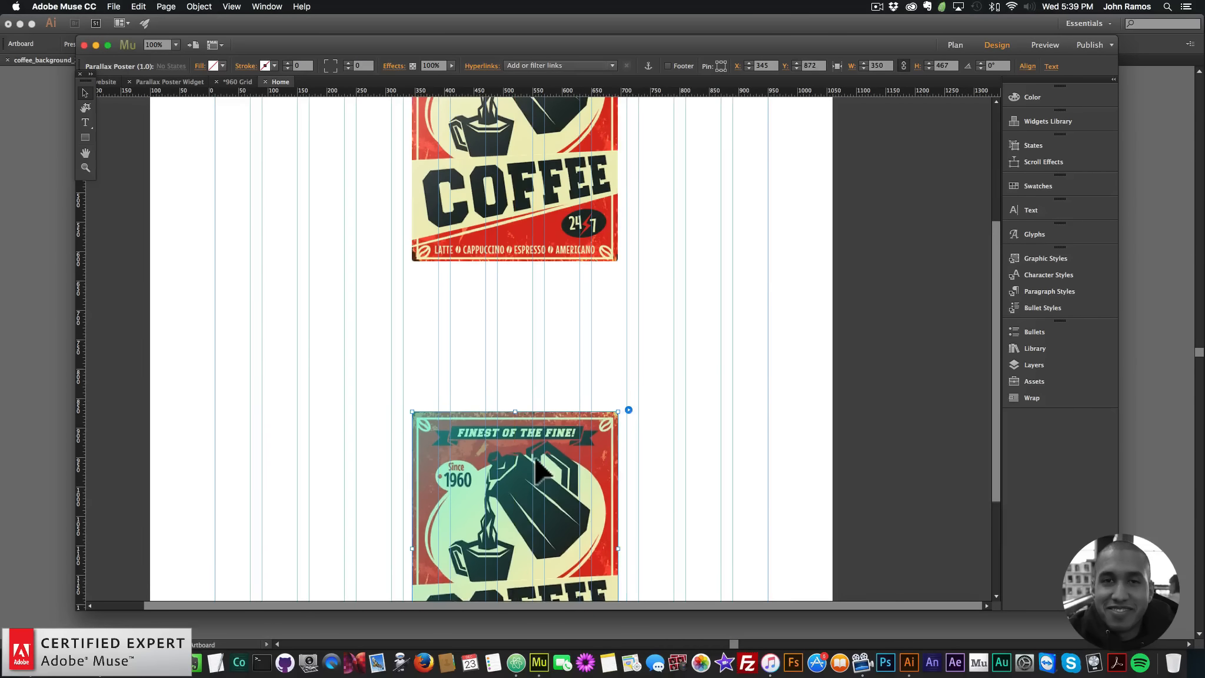
{"action": "scroll", "coordinate": [578, 340], "scroll_direction": "up", "scroll_amount": 3}
{"action": "left_click_drag", "start_coordinate": [544, 321], "coordinate": [384, 321]}
{"action": "scroll", "coordinate": [526, 393], "scroll_direction": "down", "scroll_amount": 3}
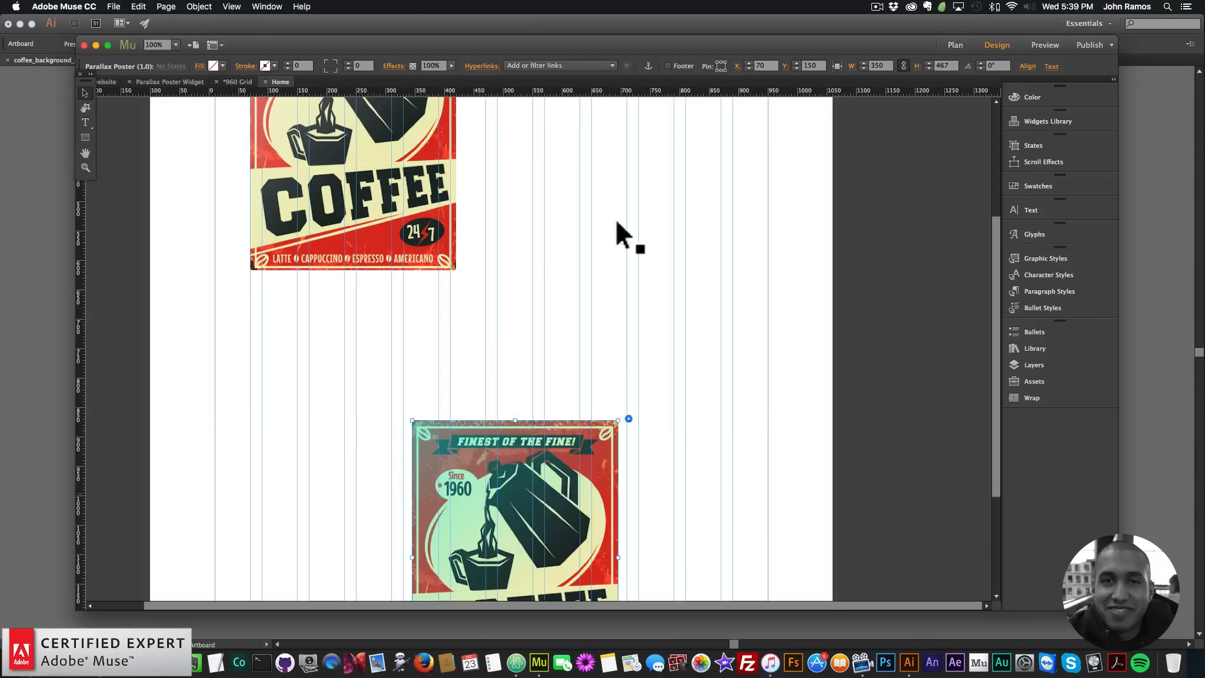
{"action": "mouse_move", "coordinate": [616, 222]}
{"action": "left_mouse_down"}
{"action": "mouse_move", "coordinate": [607, 249]}
{"action": "mouse_move", "coordinate": [607, 236]}
{"action": "mouse_move", "coordinate": [627, 231]}
{"action": "left_mouse_up"}
Preview the page in the browser to check the parallax motion of both posters on the white background
{"action": "left_click", "coordinate": [470, 214]}
{"action": "left_click", "coordinate": [114, 6]}
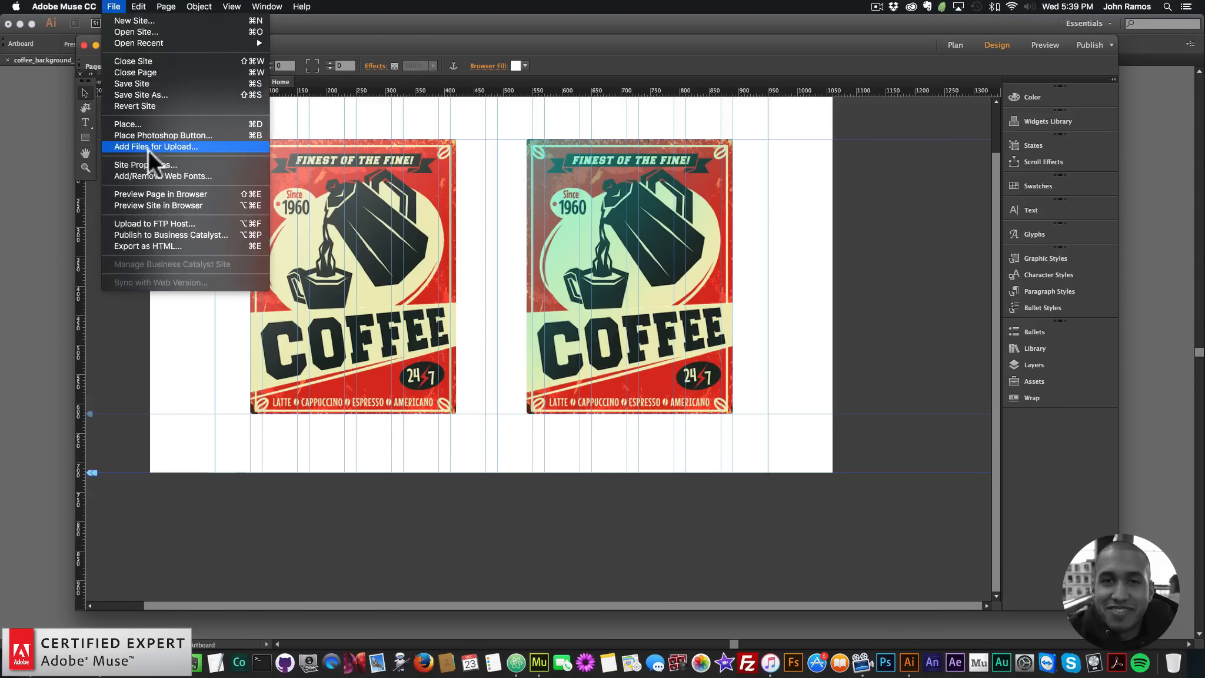
{"action": "left_click", "coordinate": [143, 194]}
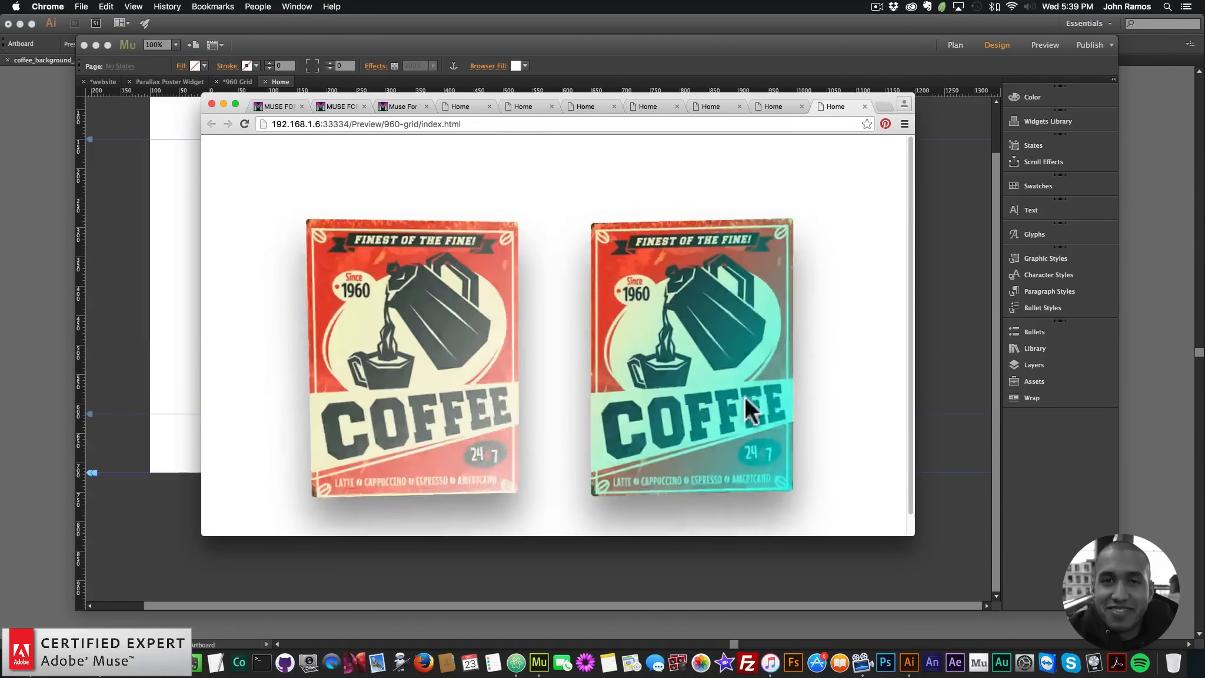
{"action": "key", "text": "super+Tab"}
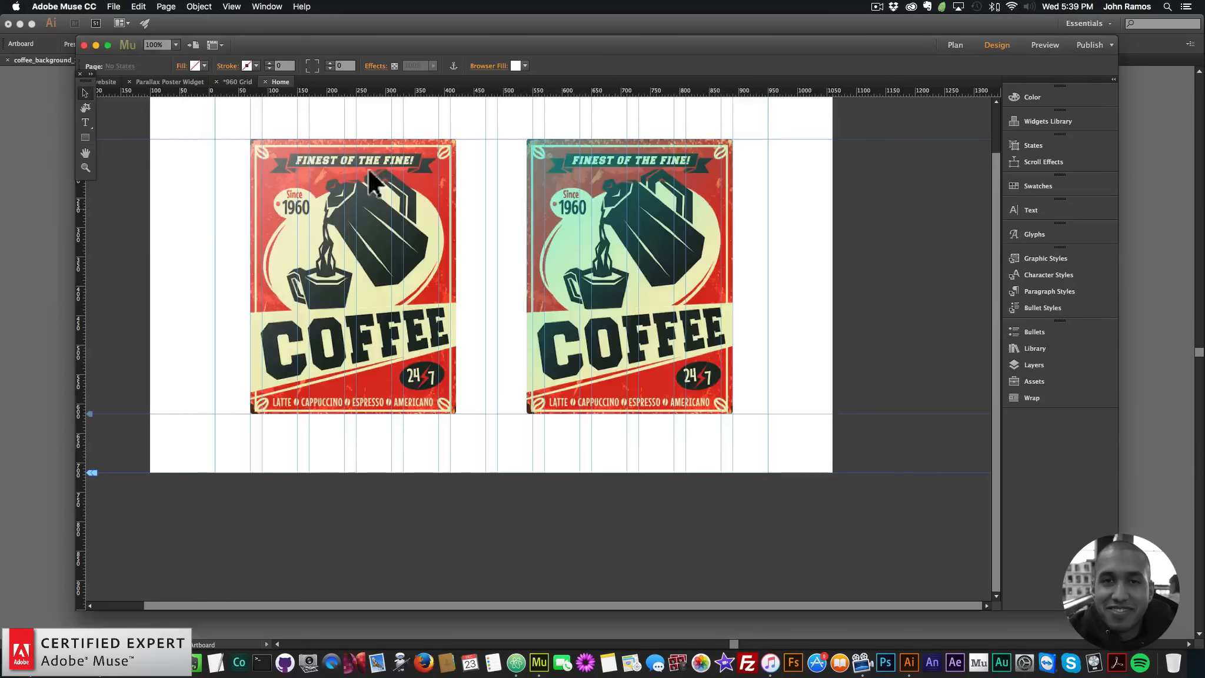
Add people-image.jpg as the page's browser fill image and preview the posters over it in the browser
{"action": "left_click", "coordinate": [497, 69]}
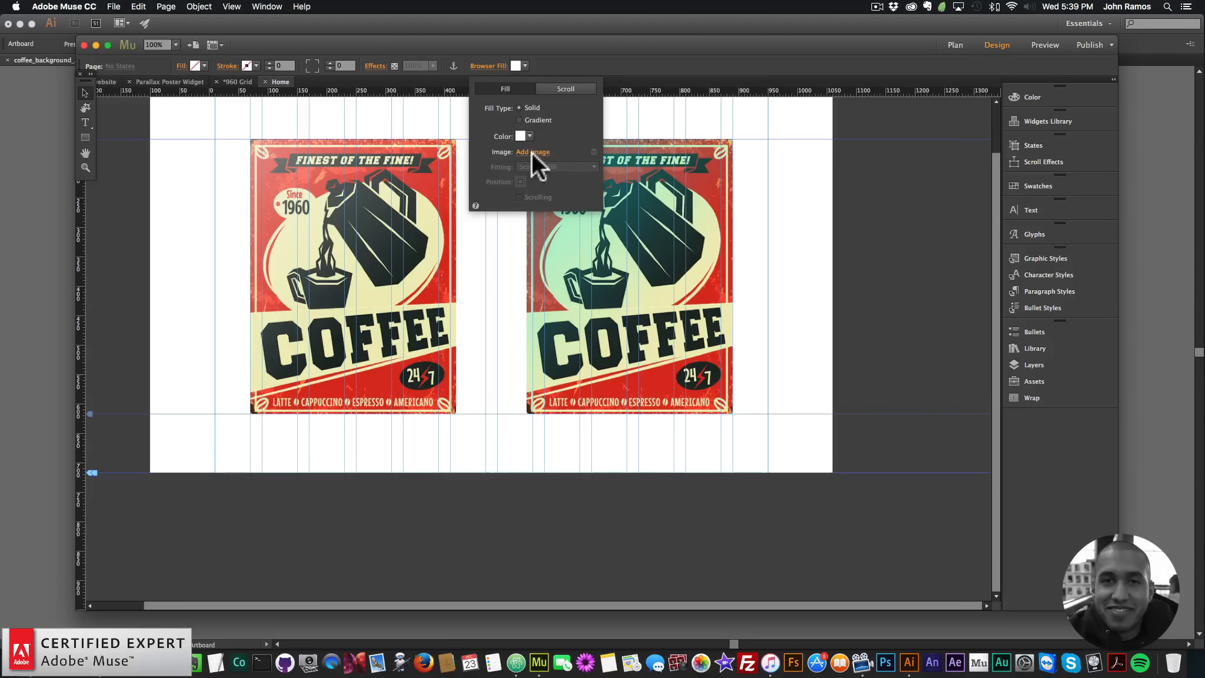
{"action": "left_click", "coordinate": [532, 152]}
{"action": "scroll", "coordinate": [664, 228], "scroll_direction": "down", "scroll_amount": 3}
{"action": "left_click", "coordinate": [630, 118]}
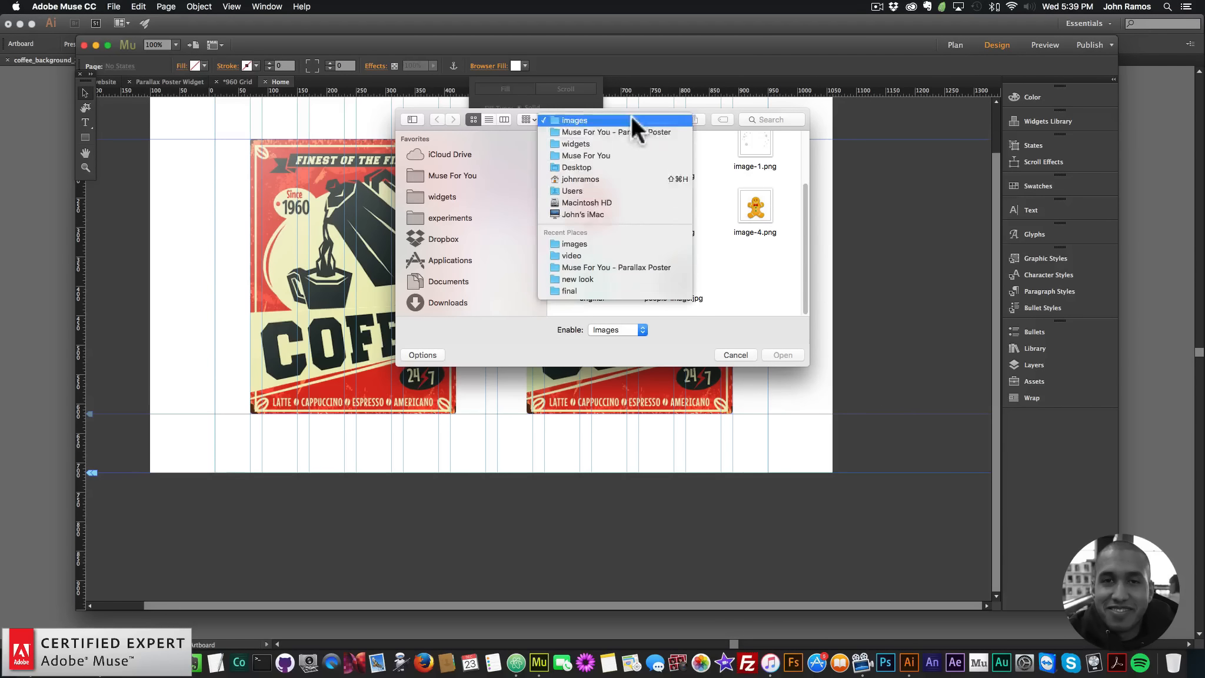
{"action": "left_click", "coordinate": [594, 243]}
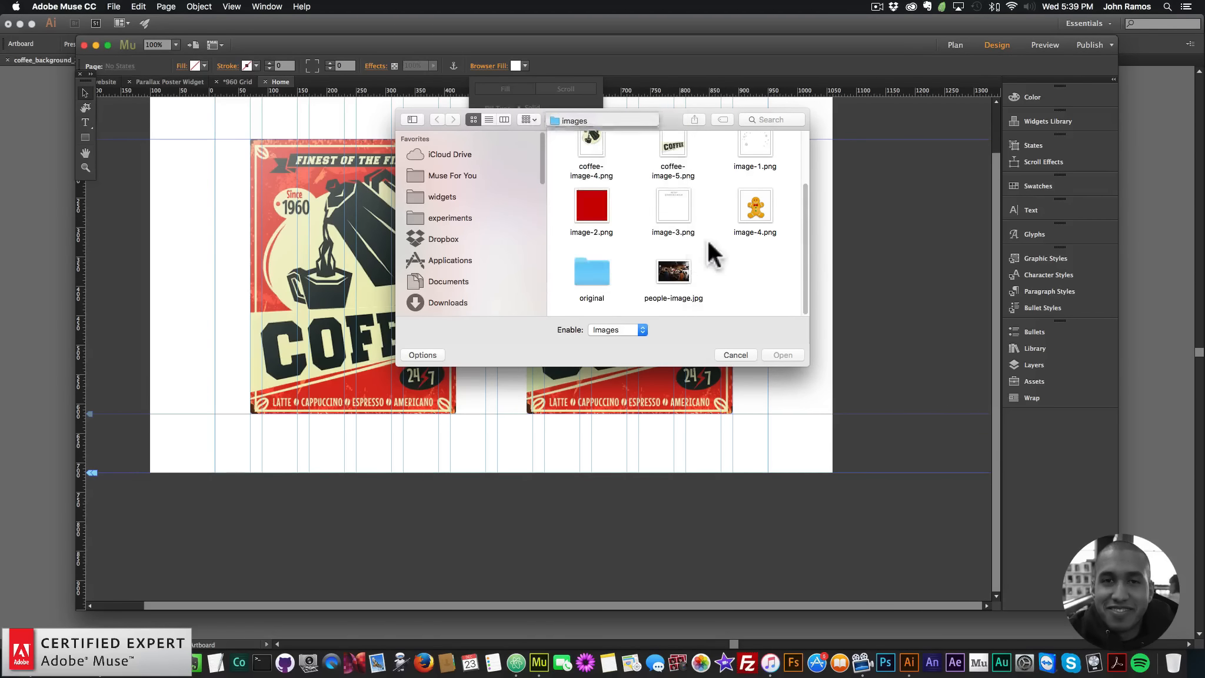
{"action": "double_click", "coordinate": [674, 265]}
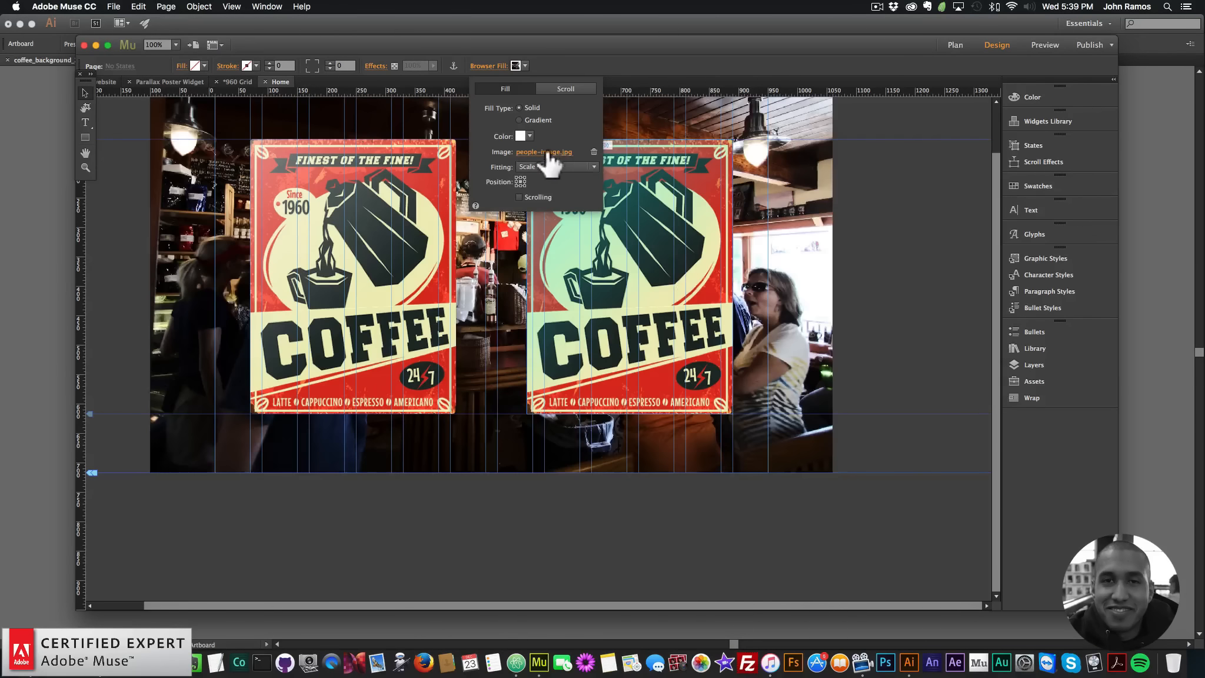
{"action": "left_click", "coordinate": [813, 247]}
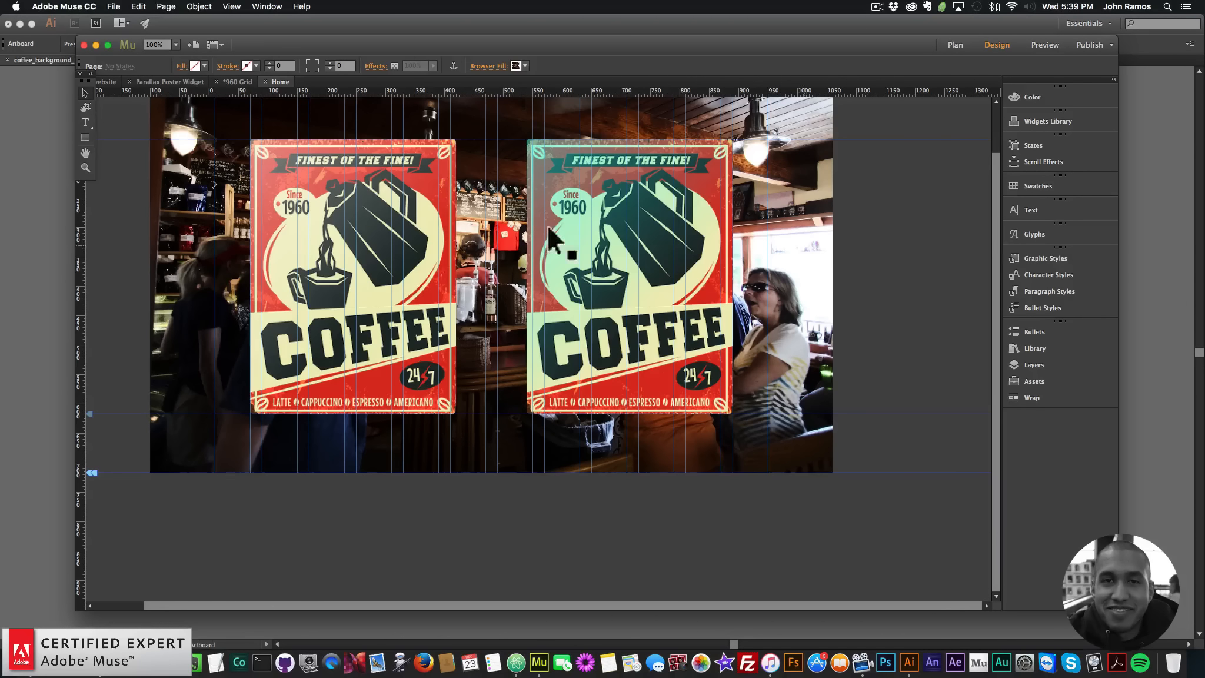
{"action": "left_click", "coordinate": [113, 6]}
{"action": "left_click", "coordinate": [168, 191]}
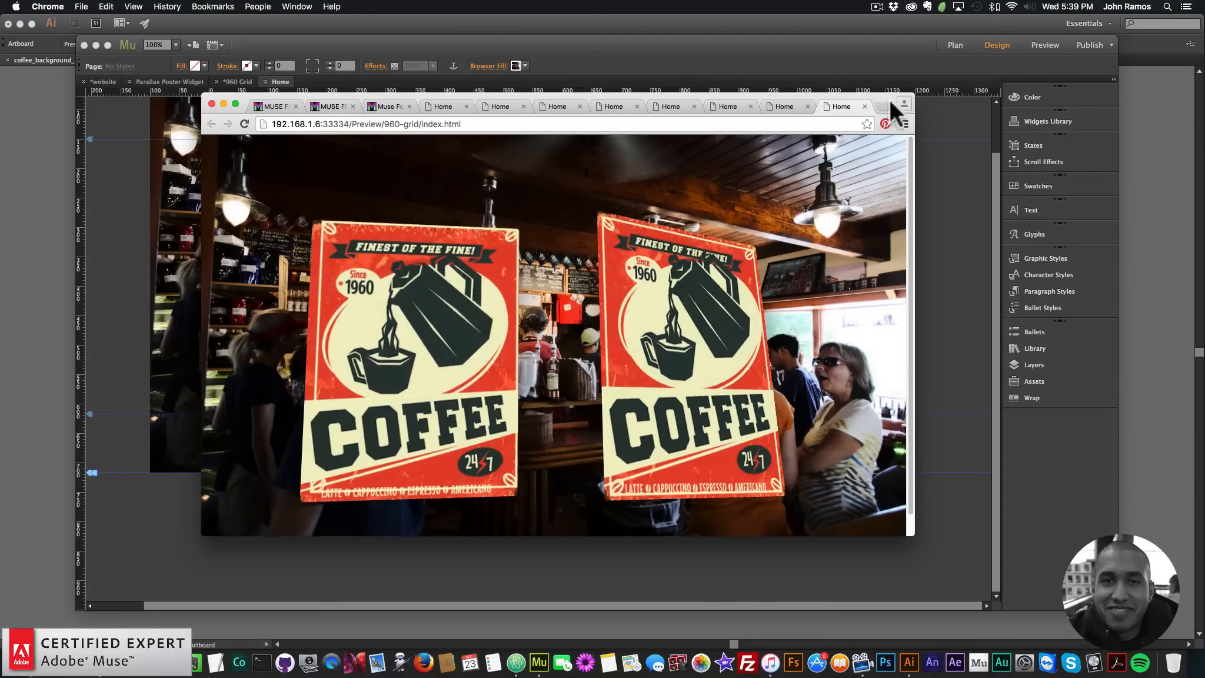
Open the Muse For You Shop site, museforyou.bigcartel.com, in a new browser tab
{"action": "left_click", "coordinate": [883, 105]}
{"action": "type", "text": "m"}
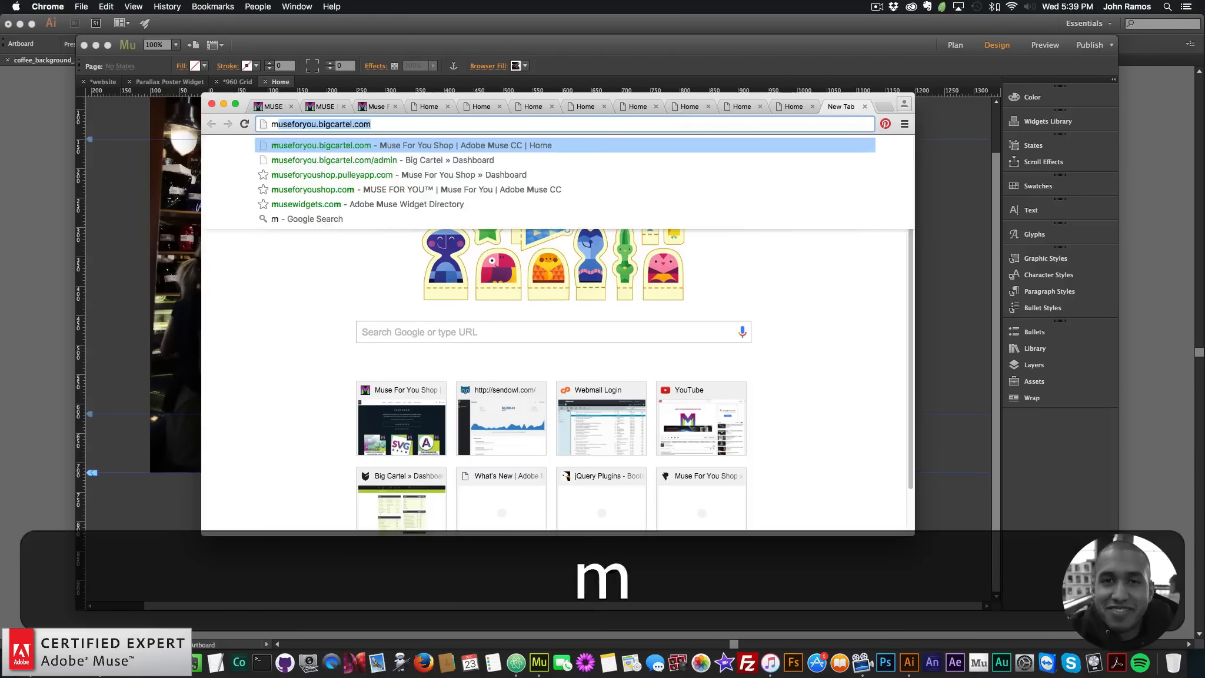
{"action": "type", "text": "useforyoushop.c"}
{"action": "key", "text": "Return"}
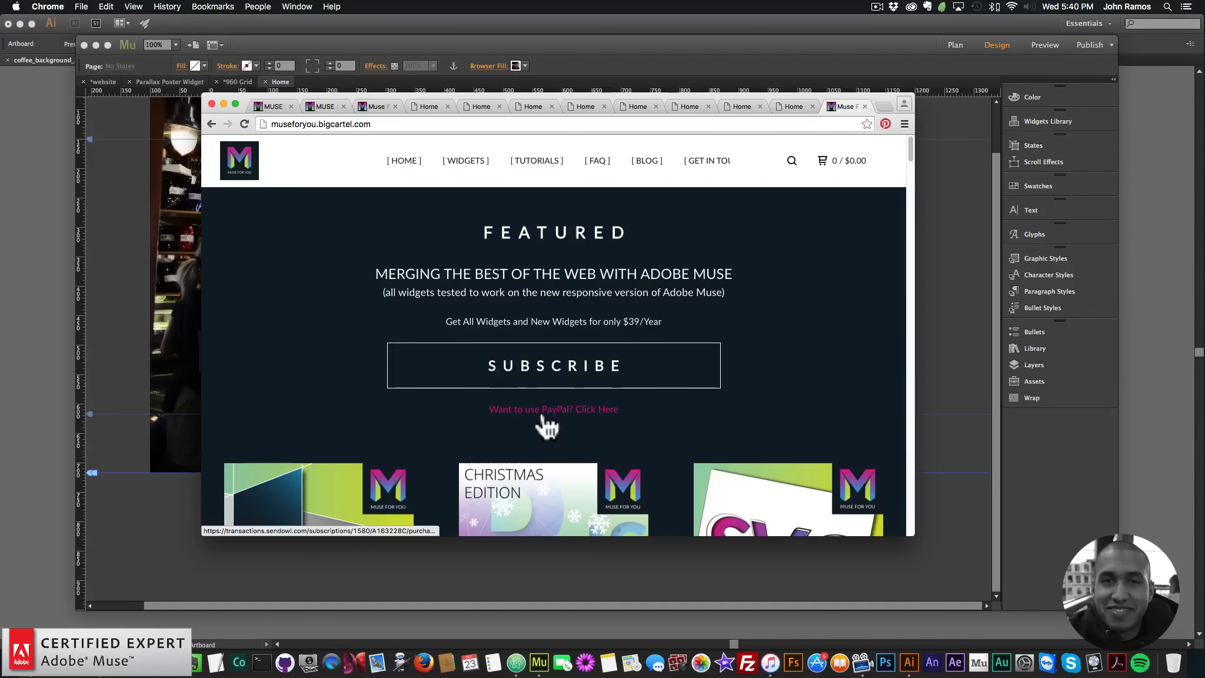
Find the Parallax Poster Widget among the shop's featured items and open its product page
{"action": "scroll", "coordinate": [445, 428], "scroll_direction": "down", "scroll_amount": 3}
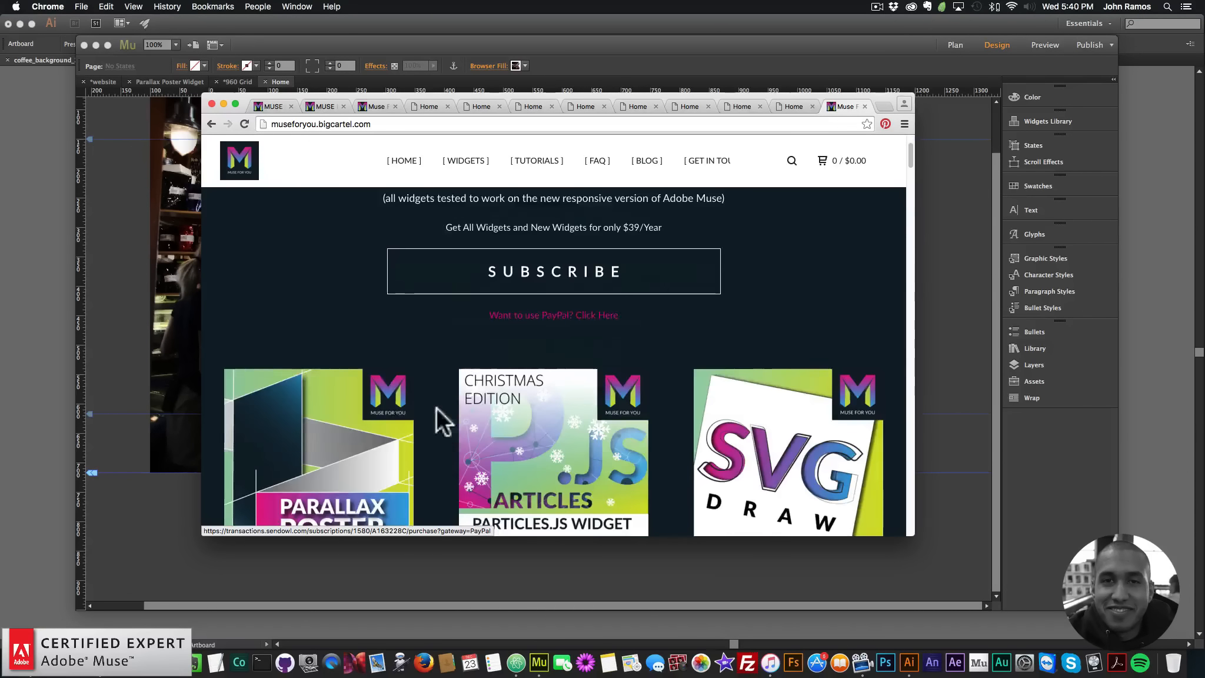
{"action": "scroll", "coordinate": [301, 363], "scroll_direction": "down", "scroll_amount": 1}
{"action": "scroll", "coordinate": [312, 403], "scroll_direction": "down", "scroll_amount": 1}
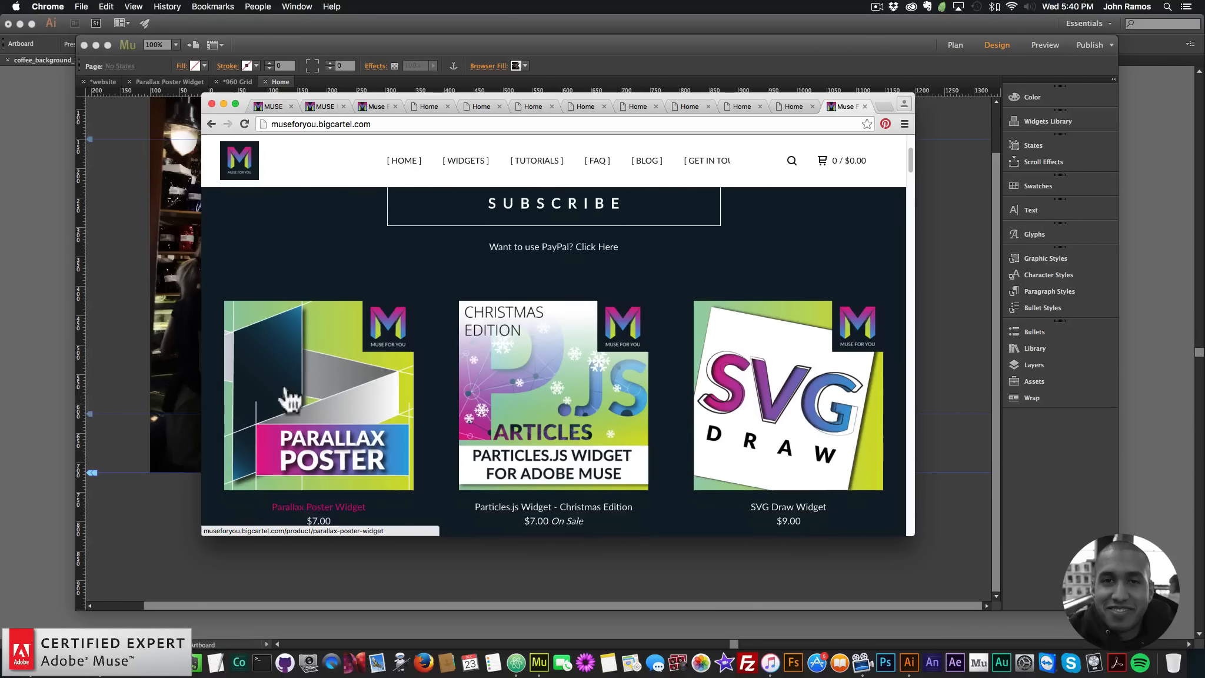
{"action": "left_click", "coordinate": [342, 402]}
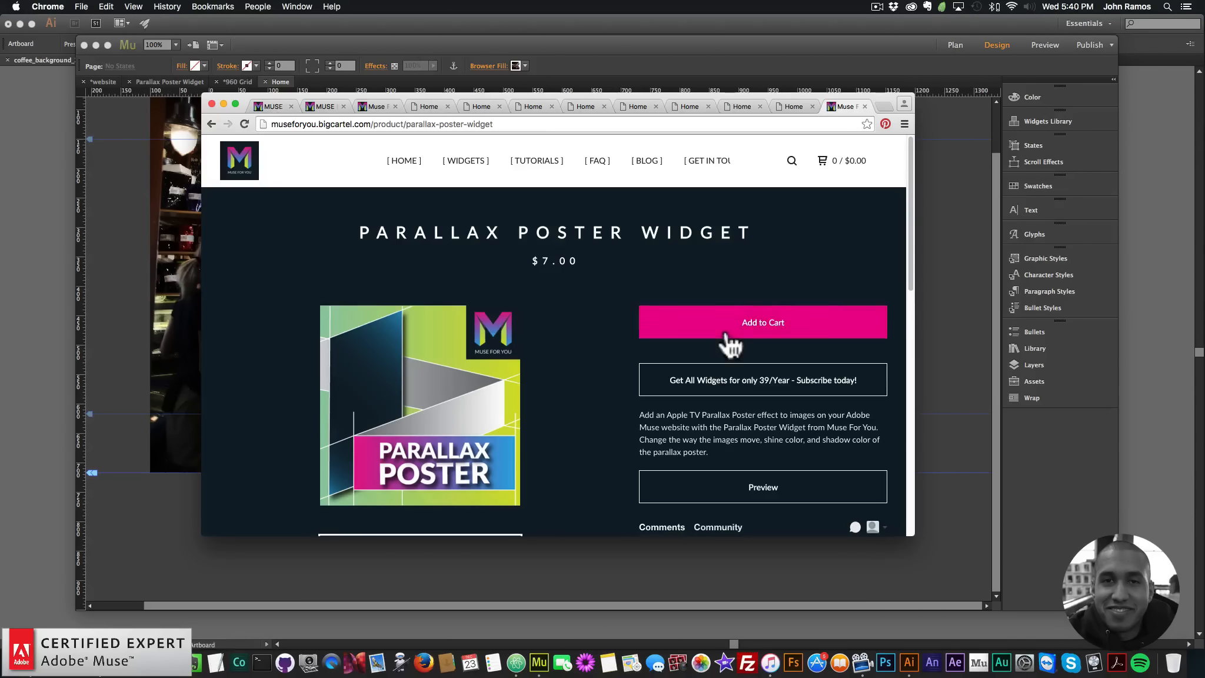